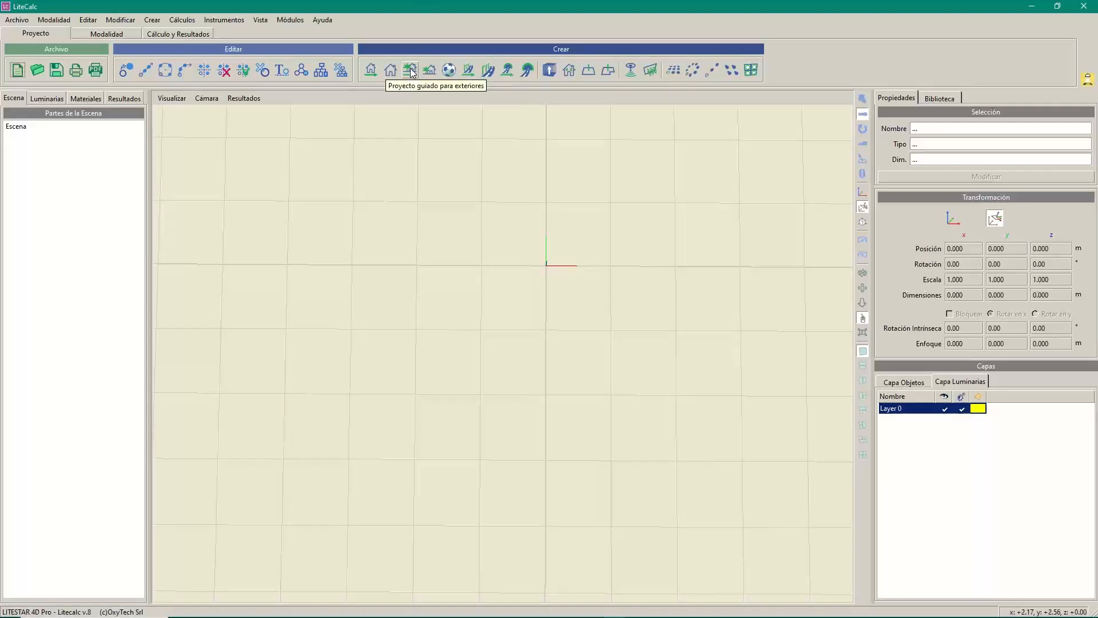
- Draw a rectangular exterior area about 8.2 × 5.2 m around the origin and accept its default settings
left_click(430, 70)
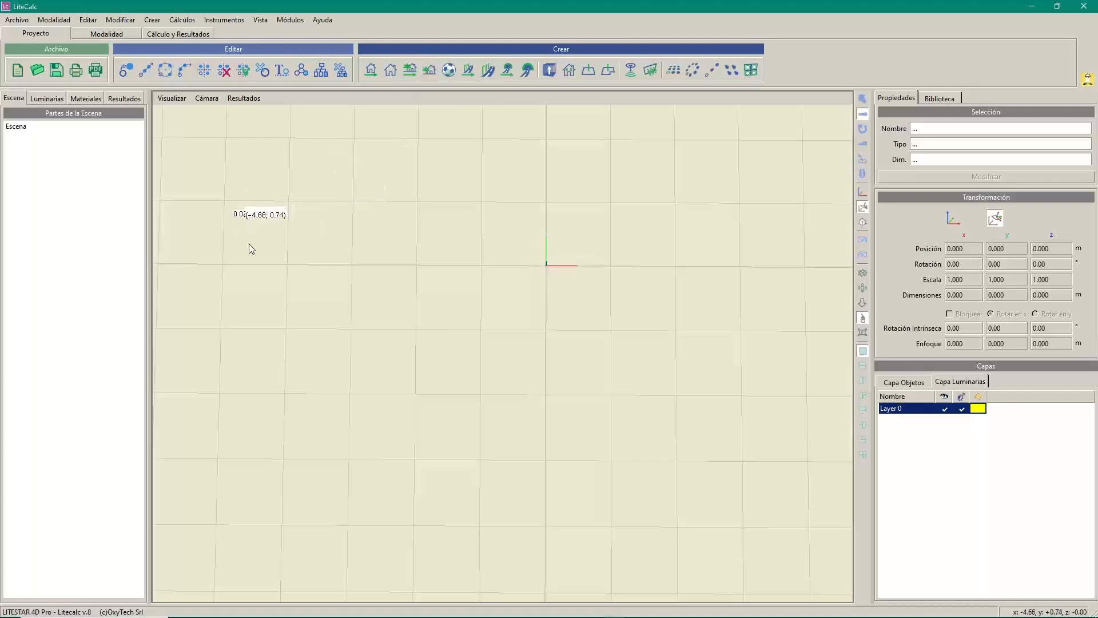
left_click_drag(244, 215, 775, 551)
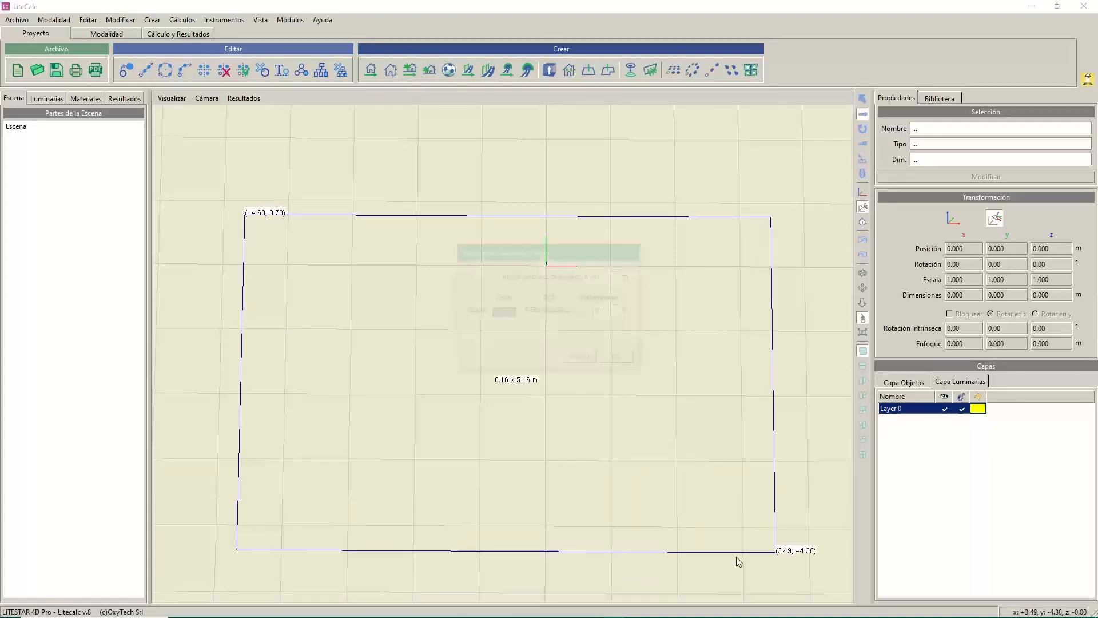
left_click(618, 359)
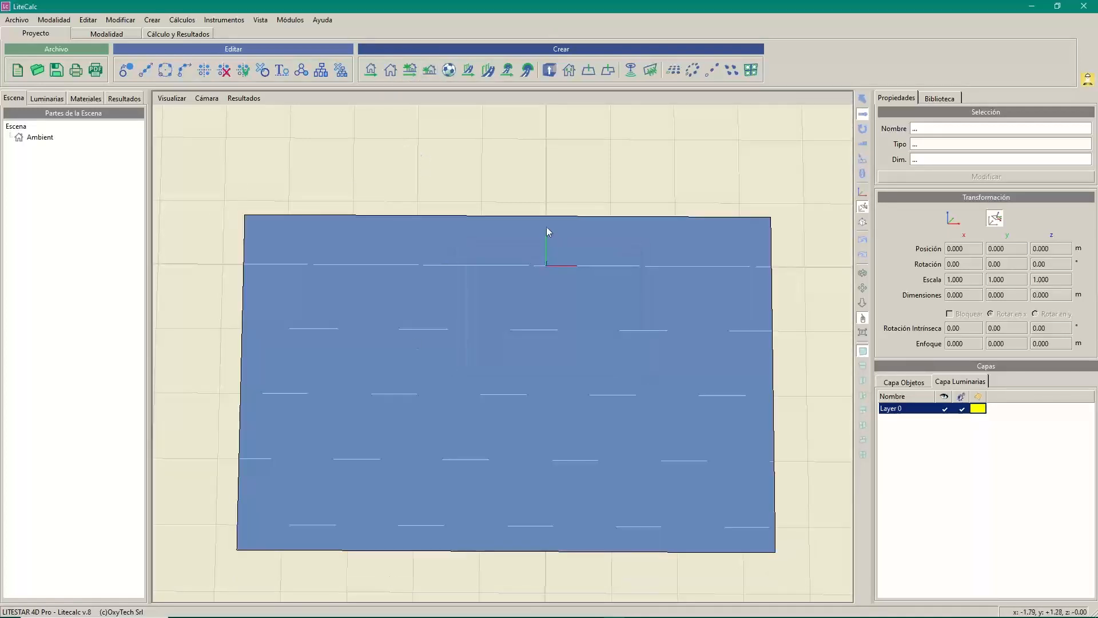
- Switch to Liswin and place luminaires LUCHG5KS2L and EVP857K05031A0T3AN side by side on the western half of the area
mouse_move(621, 617)
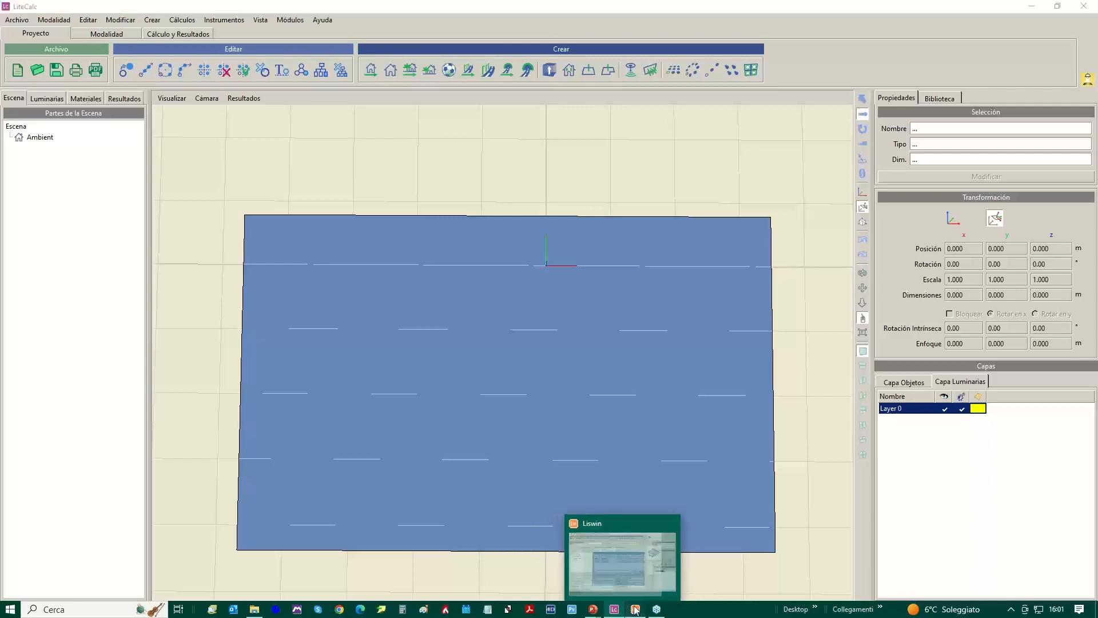
left_click(635, 610)
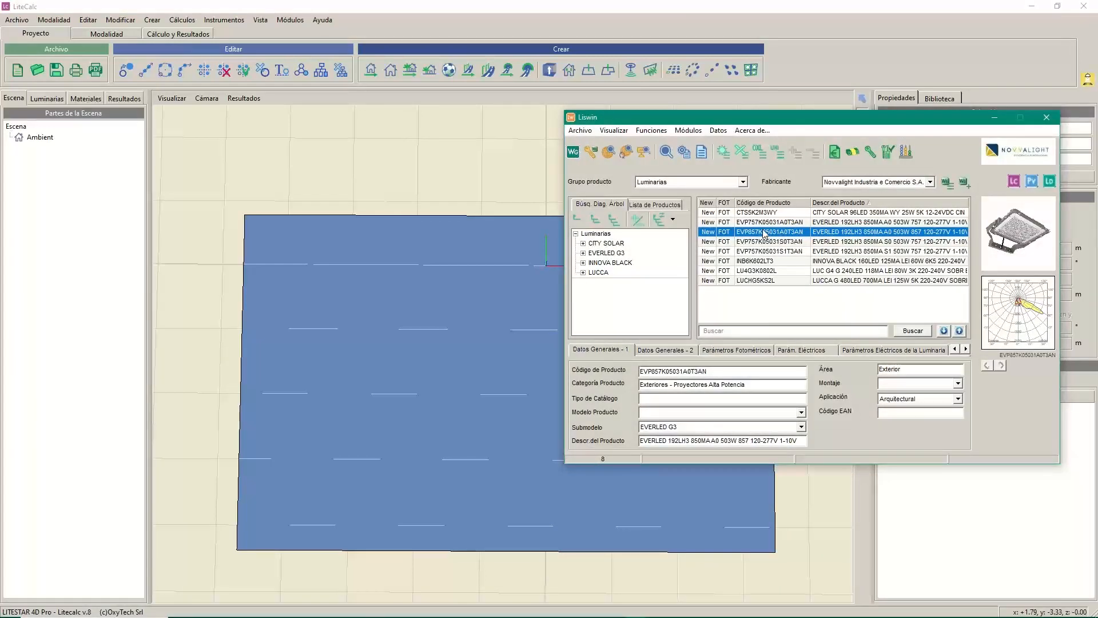
left_click_drag(763, 230, 355, 390)
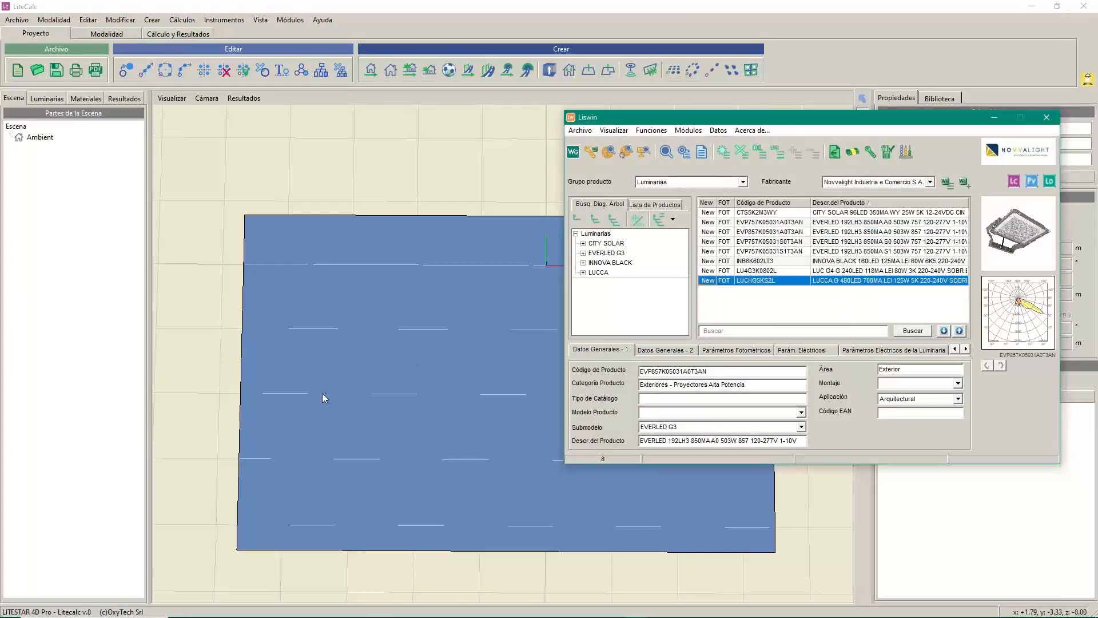
left_click_drag(1027, 228, 294, 382)
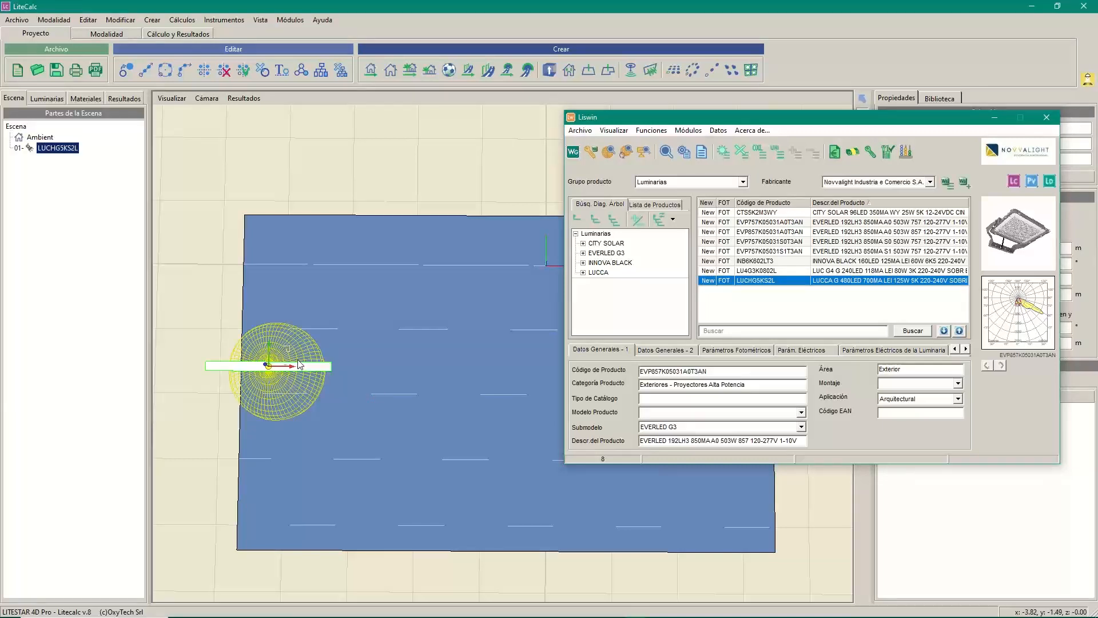
left_click(767, 232)
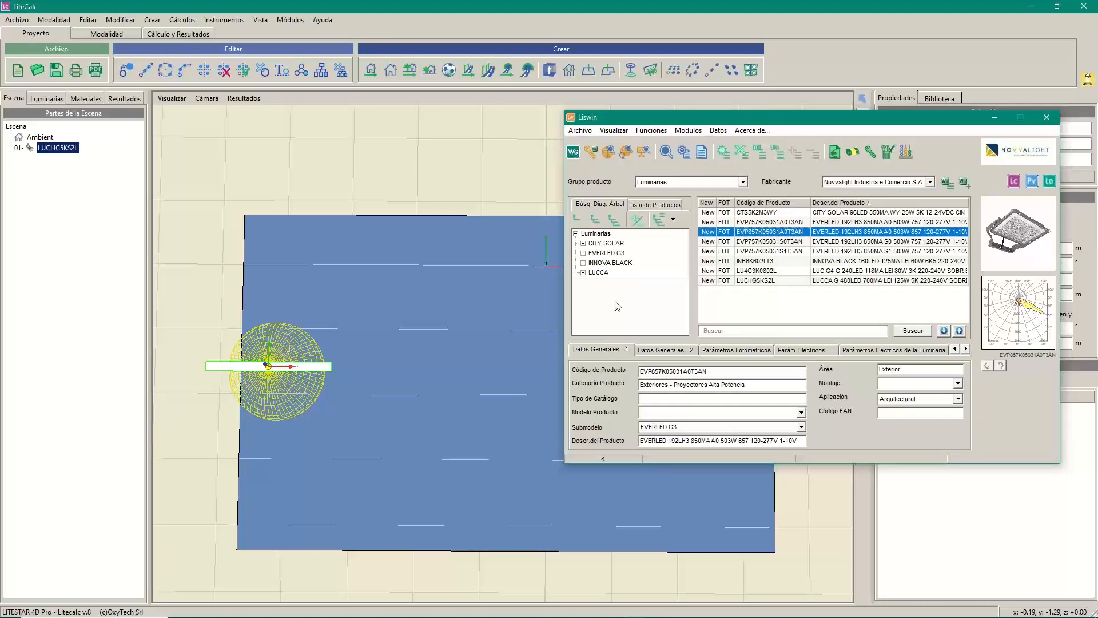
left_click(398, 376)
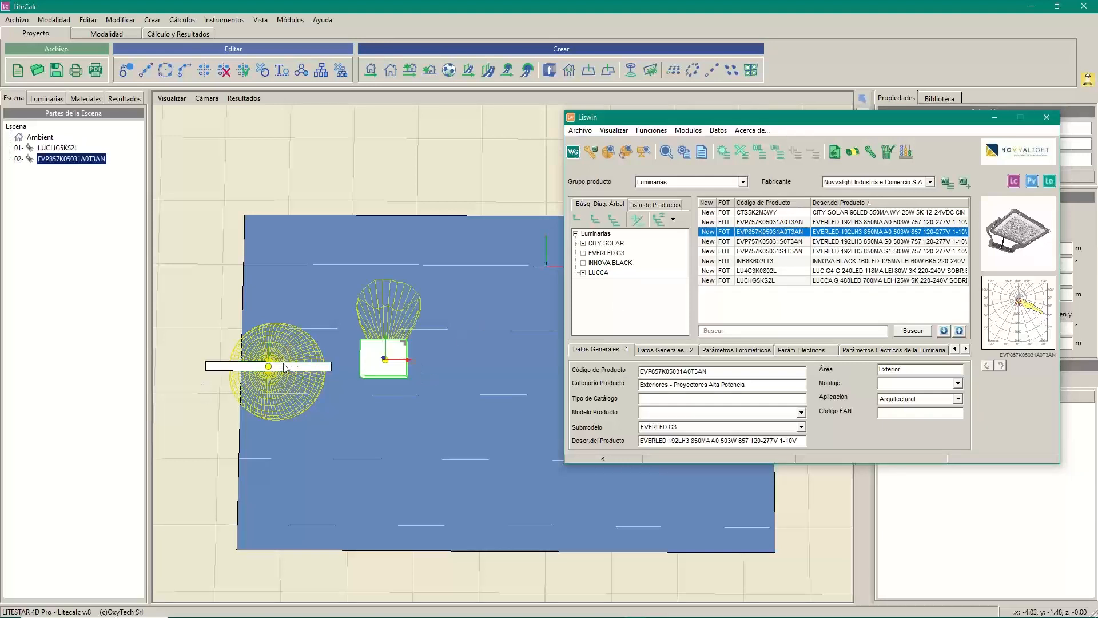
- Delete luminaire LUCHG5KS2L from the scene and place luminaire 306338 from the PERFORMANCE IN LIGHTING catalogue near the middle of the area
left_click(67, 148)
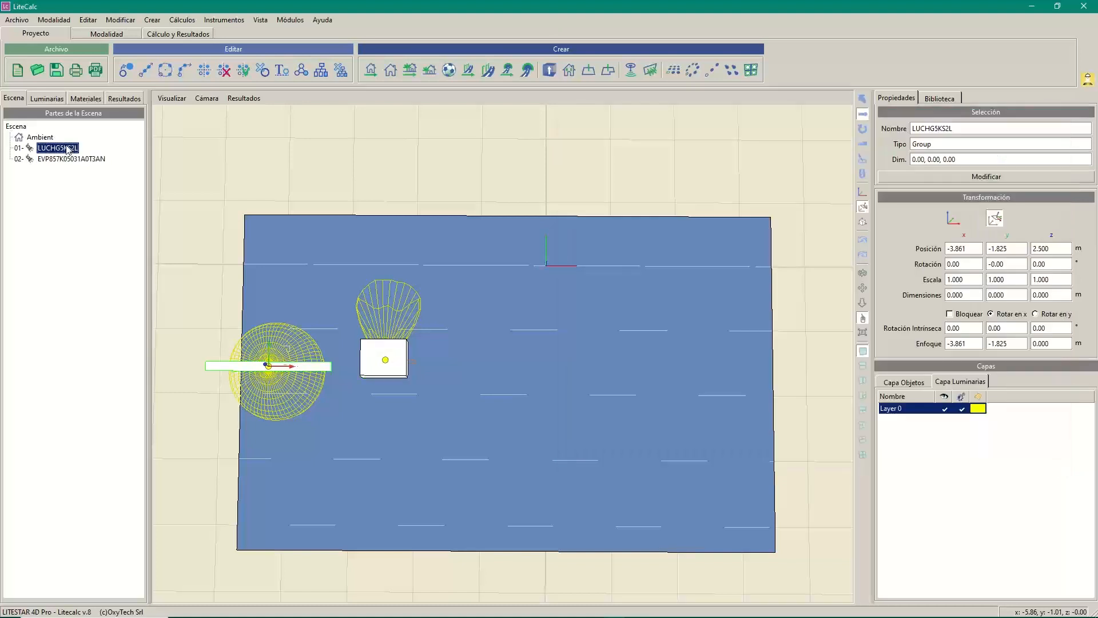
key("Delete")
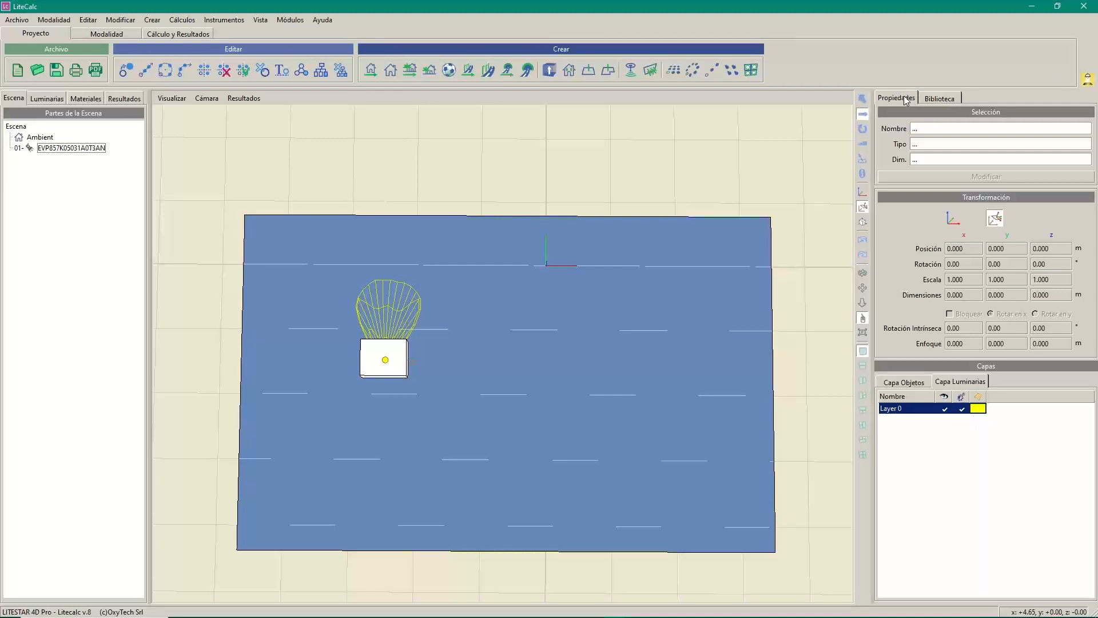
left_click(934, 99)
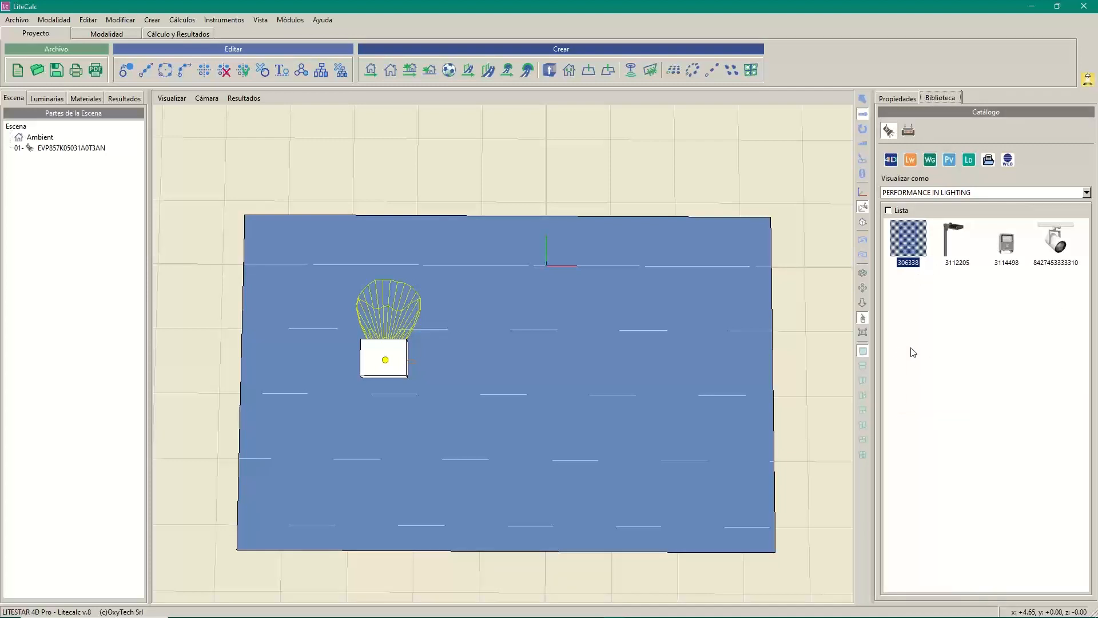
left_click_drag(905, 244, 531, 358)
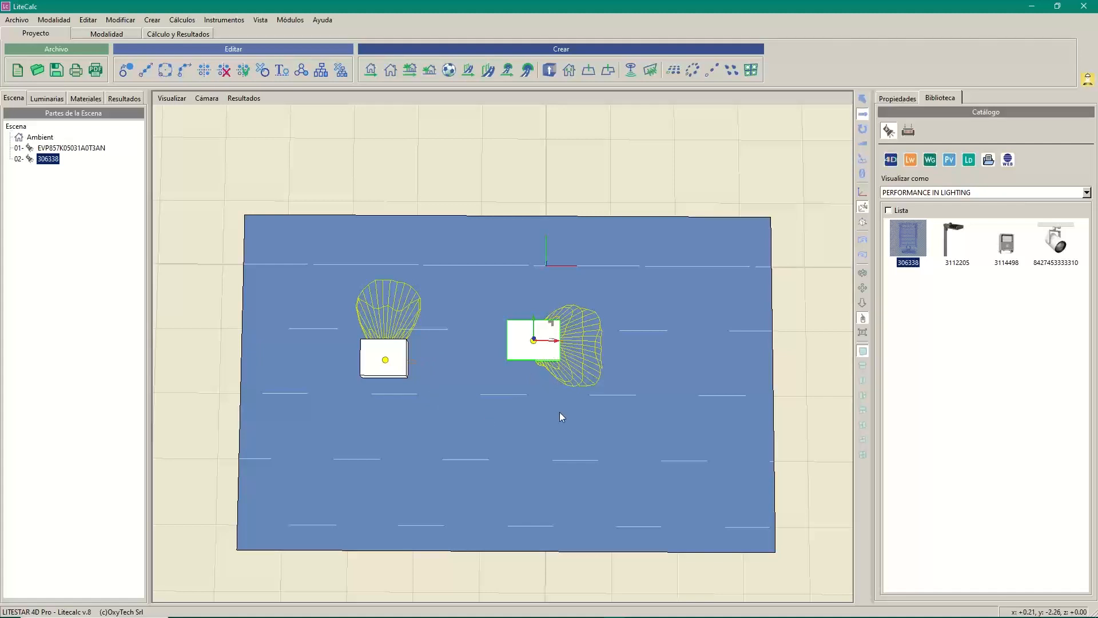
- Examine in 3D how the photometric solids of luminaires EVP857K05031A0T3AN and 306338 are oriented relative to their bodies
middle_click_drag(560, 409, 589, 411)
right_click_drag(590, 431, 566, 406)
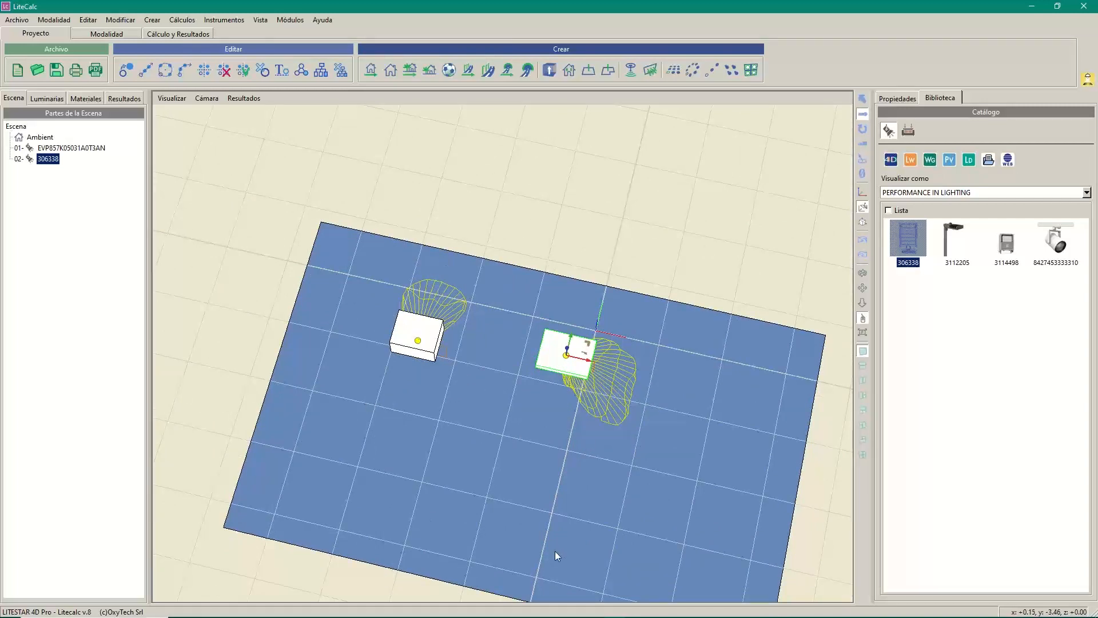
mouse_move(619, 472)
right_mouse_down()
mouse_move(595, 446)
mouse_move(631, 477)
right_mouse_up()
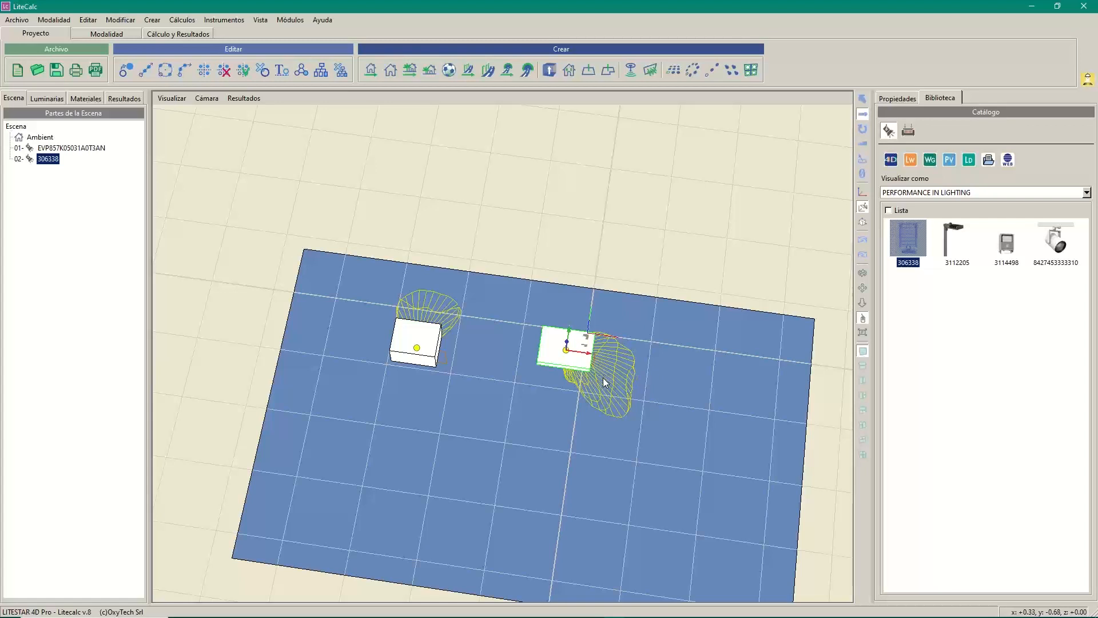
middle_click_drag(603, 378, 612, 403)
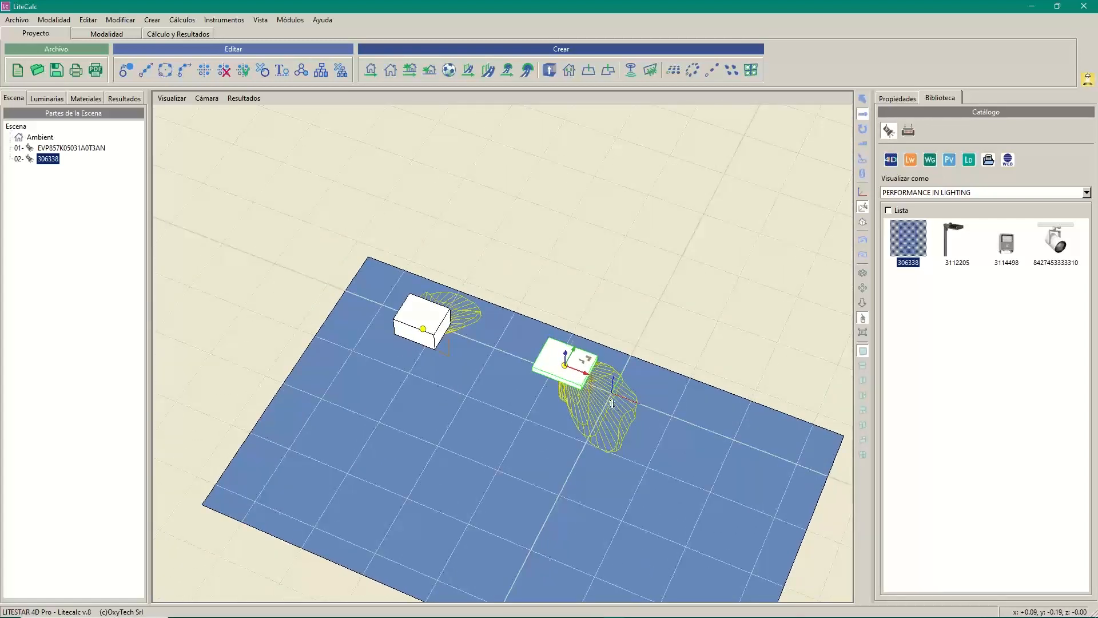
scroll(612, 403, "up", 5)
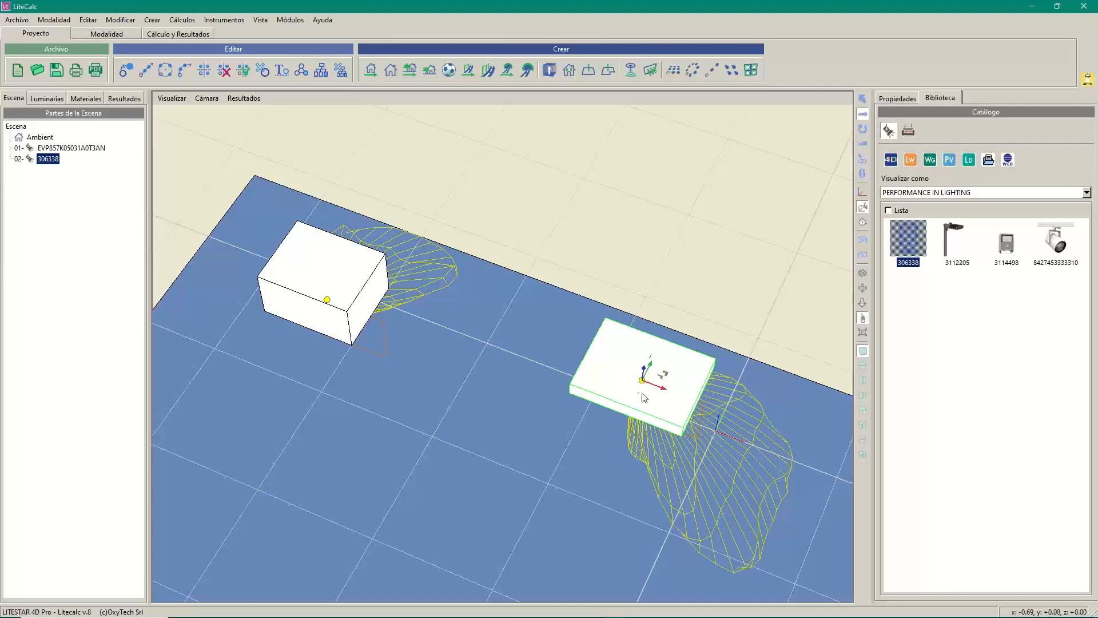
left_click(291, 266)
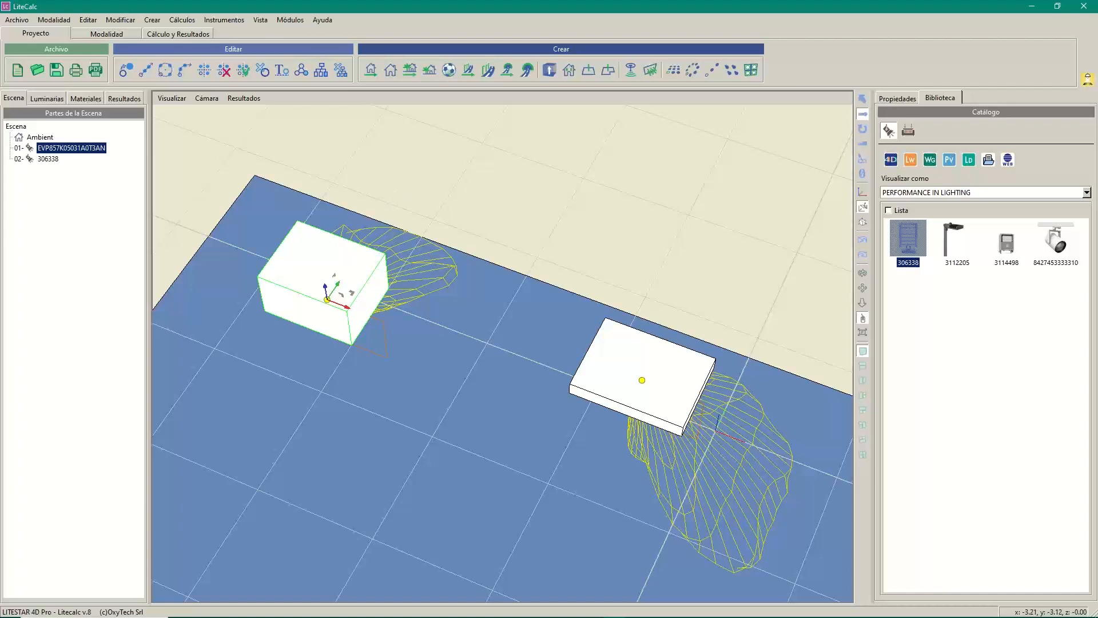
mouse_move(230, 615)
left_click(661, 397)
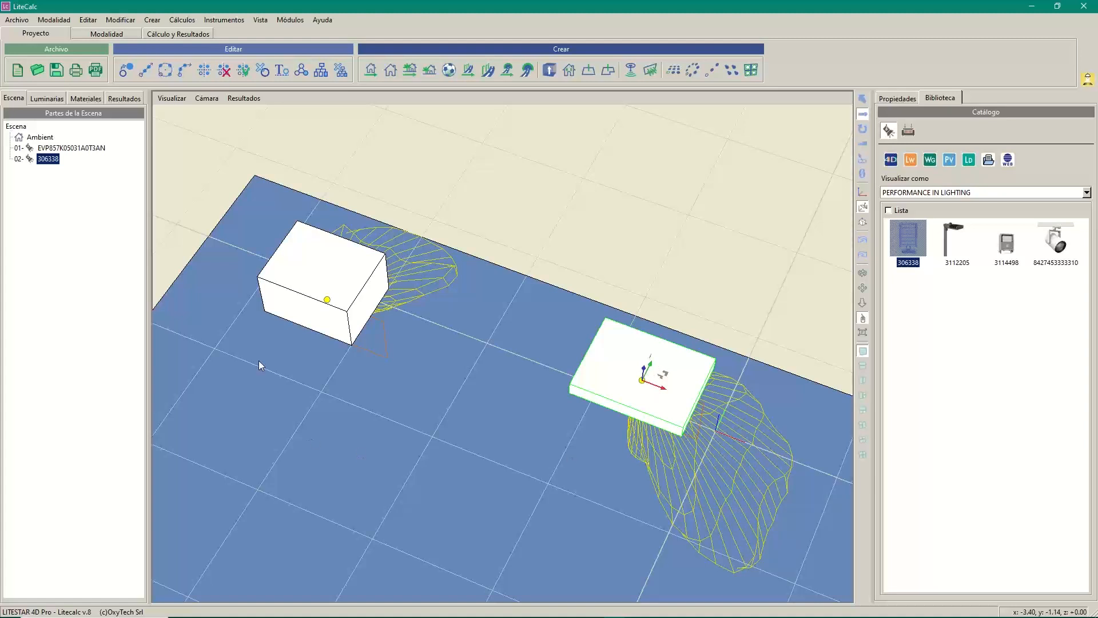
left_click(306, 266, "ctrl")
left_click(343, 284)
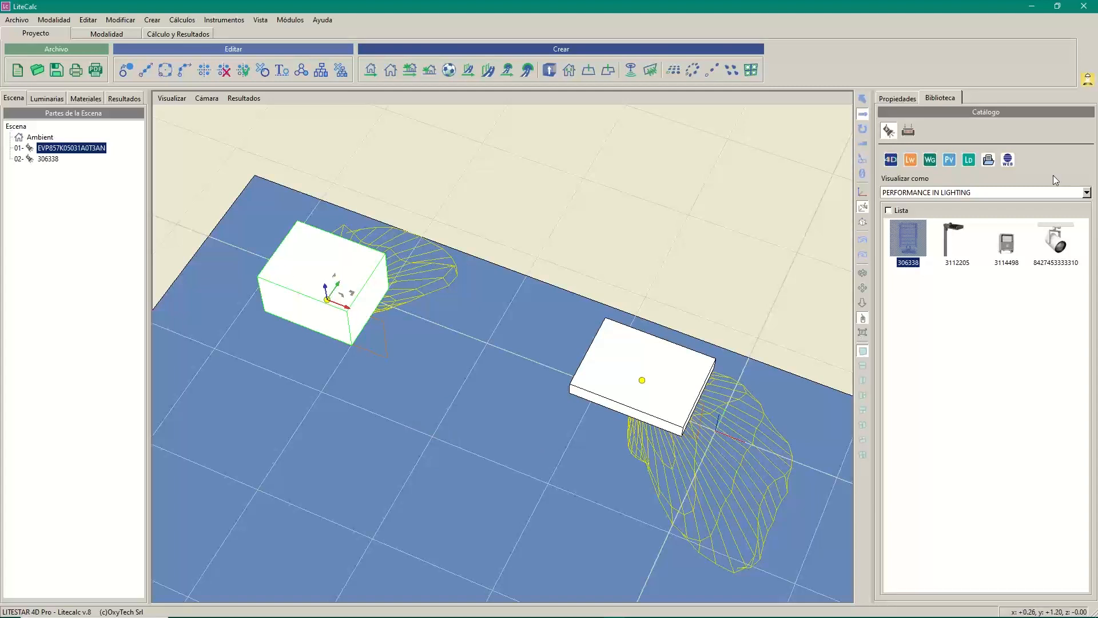
- Compare the transformation properties and rotation-axis settings of luminaires EVP857K05031A0T3AN and 306338
left_click(913, 97)
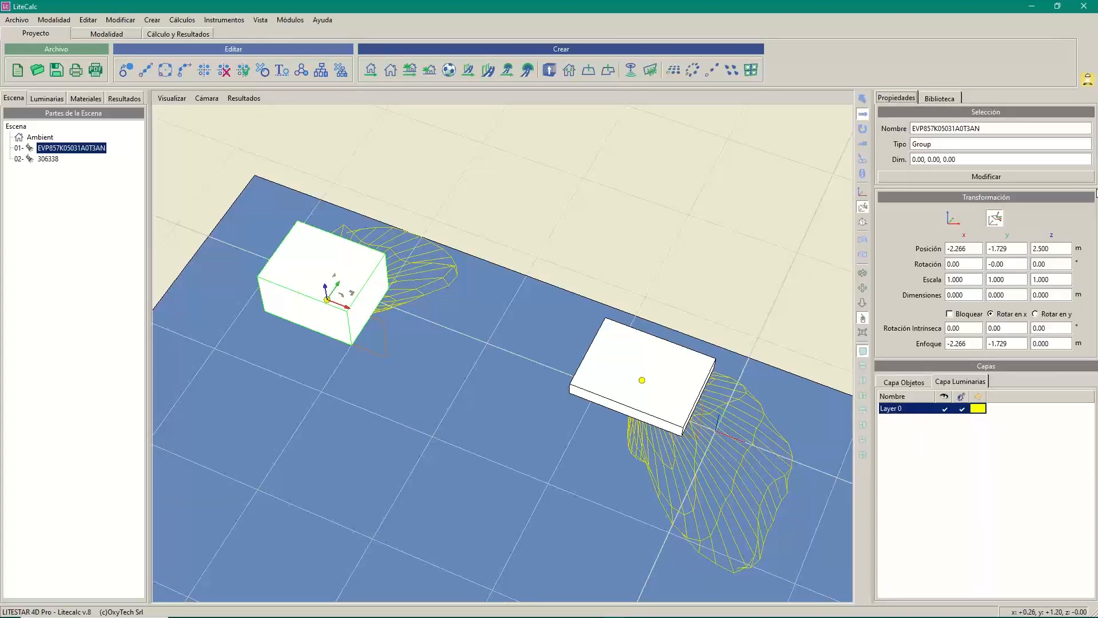
left_click(1094, 147)
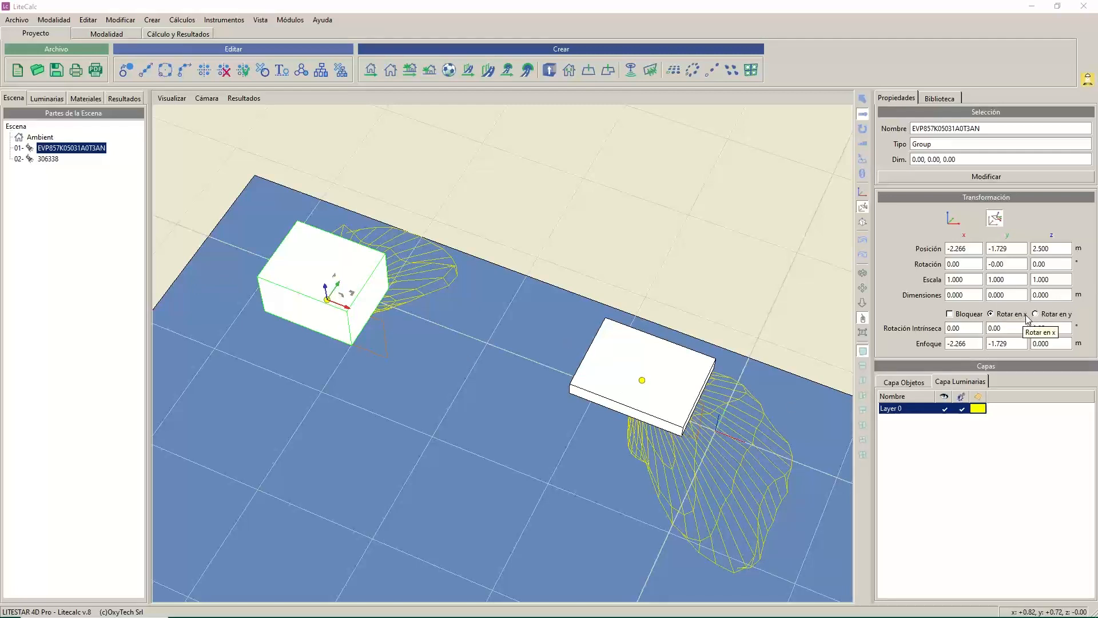
left_click(655, 380)
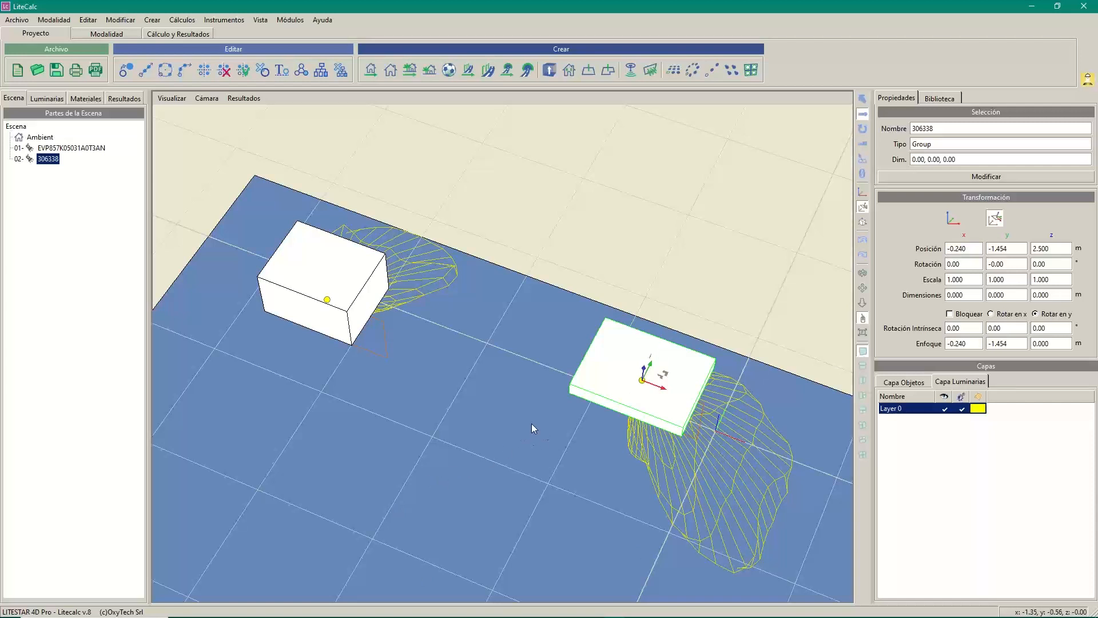
- Aim luminaire 306338 by moving its focus point to about X 0.92, Y -1.30 m on the floor
scroll(538, 463, "down", 6)
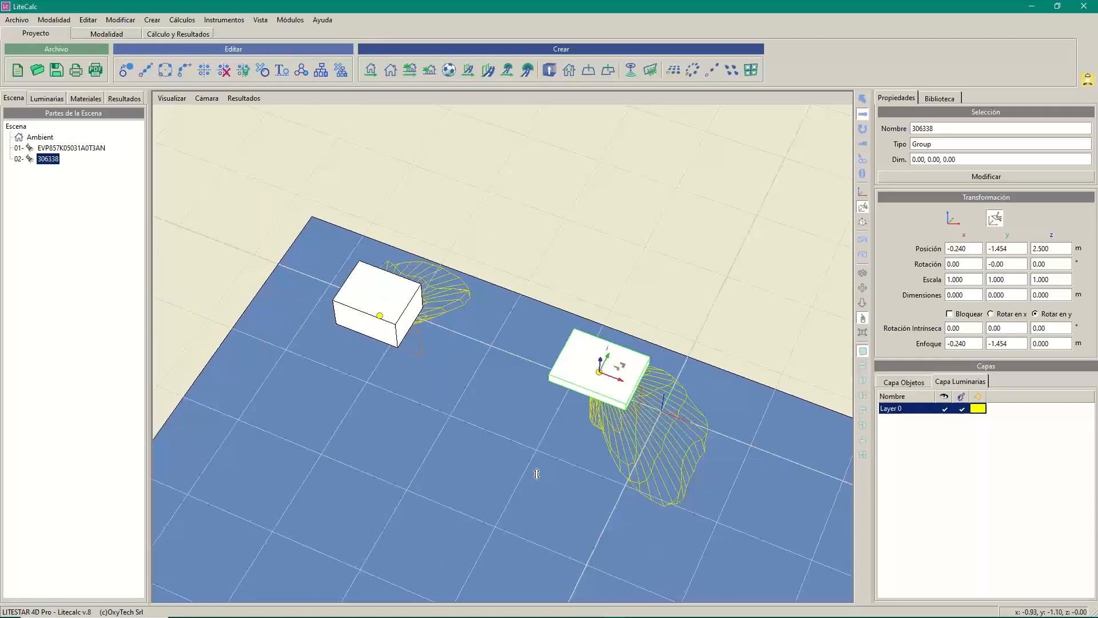
mouse_move(594, 496)
left_mouse_down()
mouse_move(590, 528)
mouse_move(615, 495)
mouse_move(588, 492)
left_mouse_up()
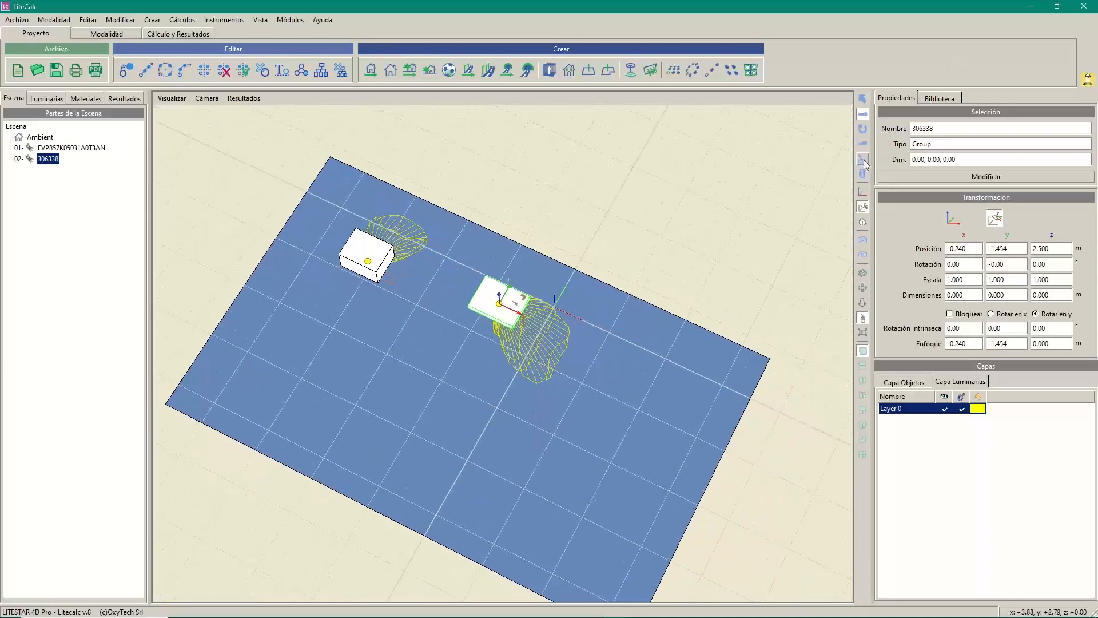
left_click(863, 160)
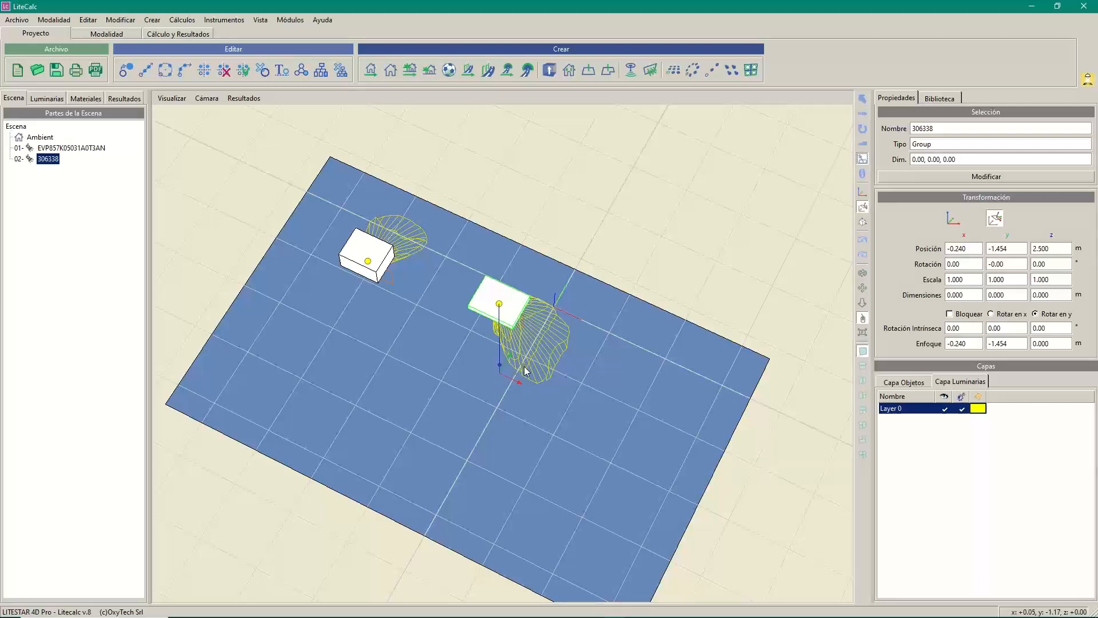
left_click_drag(524, 371, 595, 395)
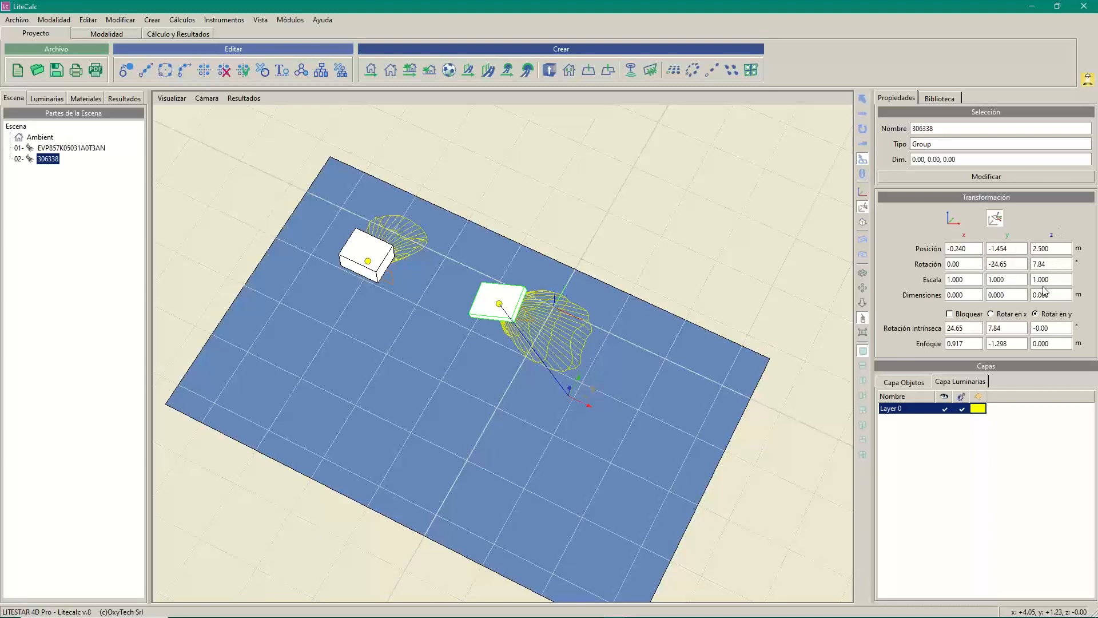
- Aim luminaire EVP857K05031A0T3AN by moving its focus point to about X -0.89, Y -2.14 m on the floor
left_click(383, 257)
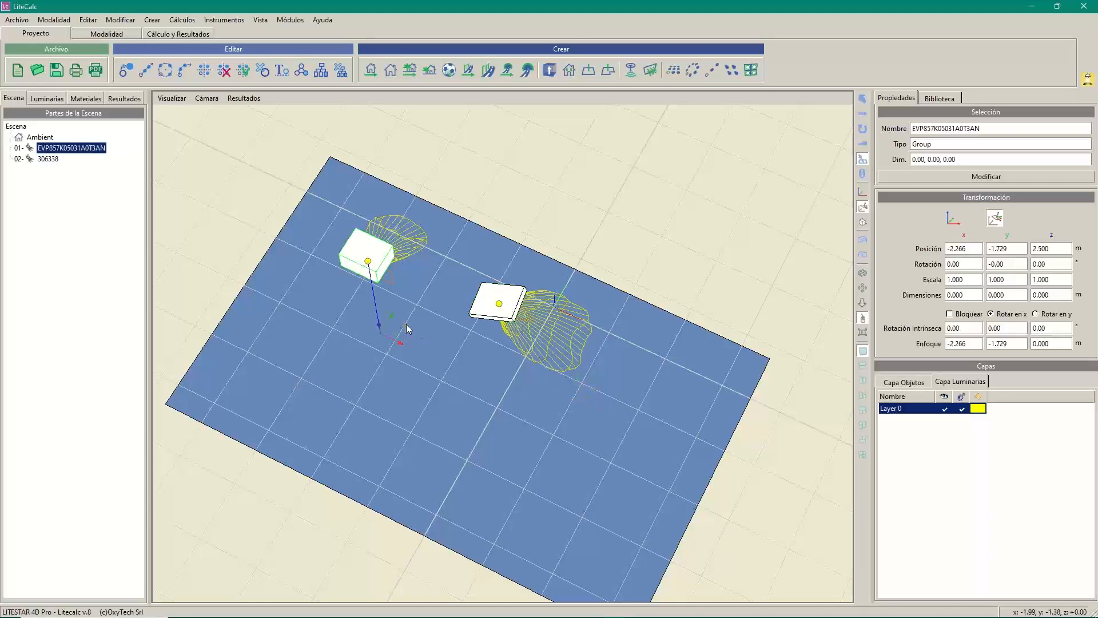
left_click_drag(406, 324, 443, 381)
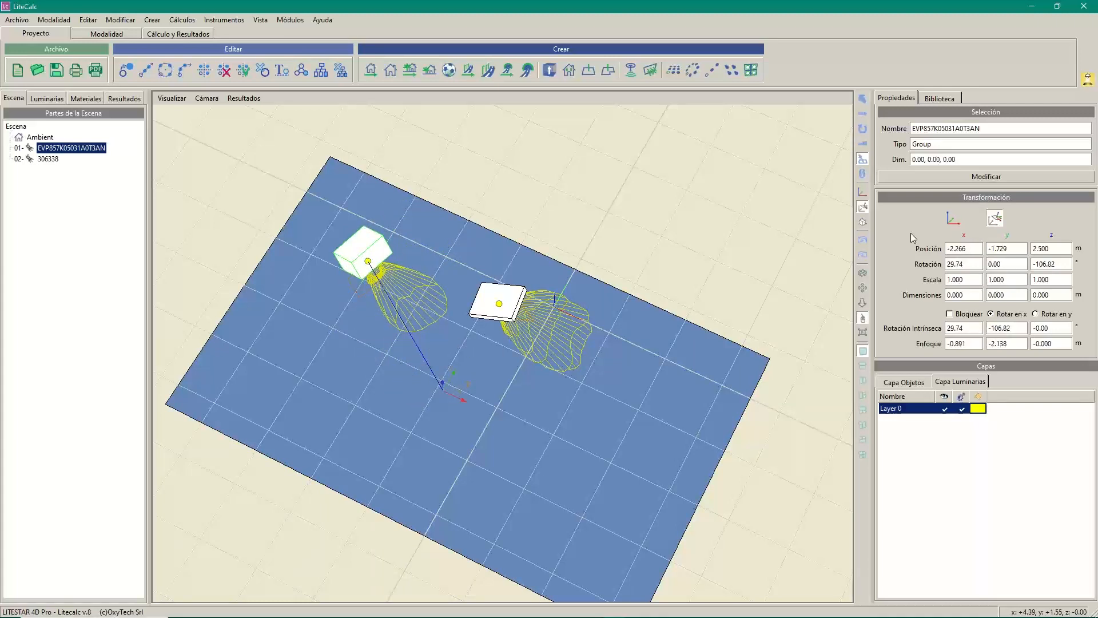
mouse_move(670, 616)
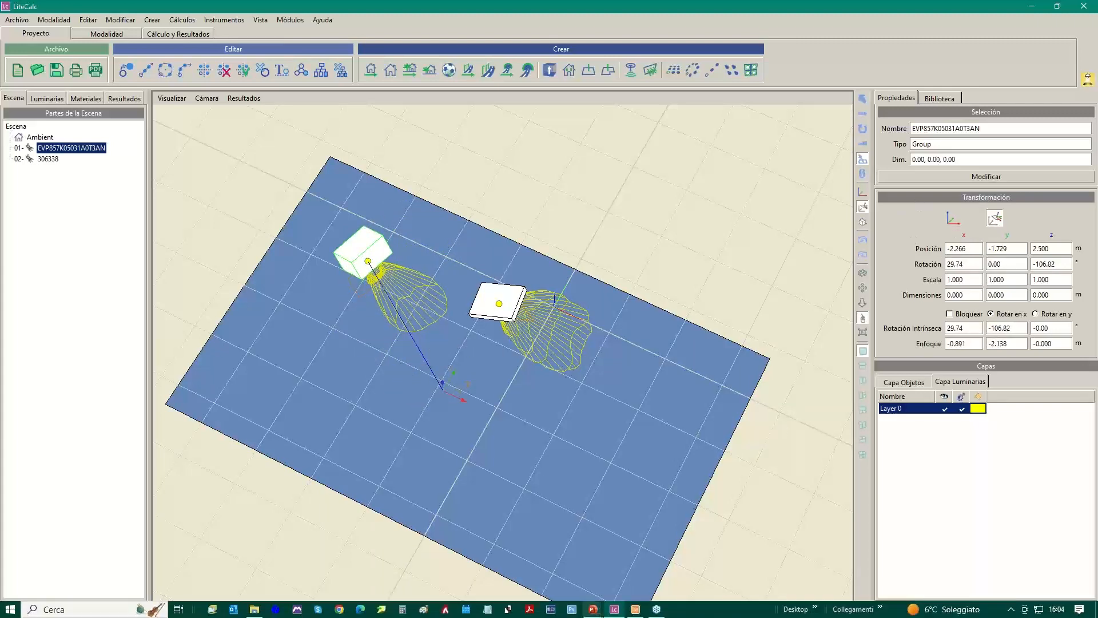
mouse_move(593, 608)
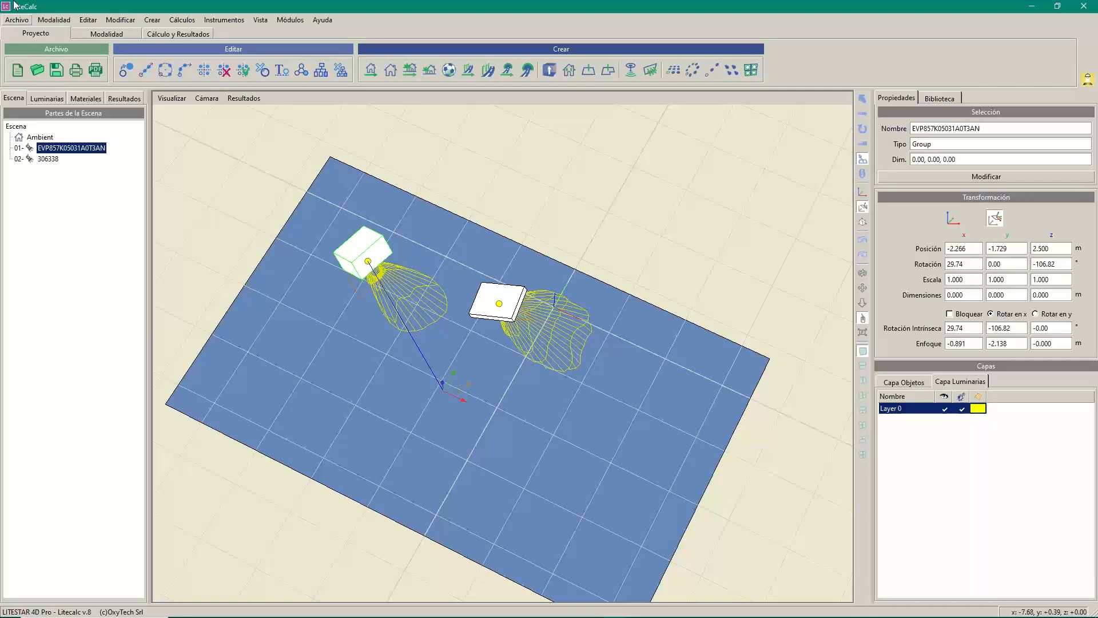
- Create a new empty project without saving the current one
left_click(17, 70)
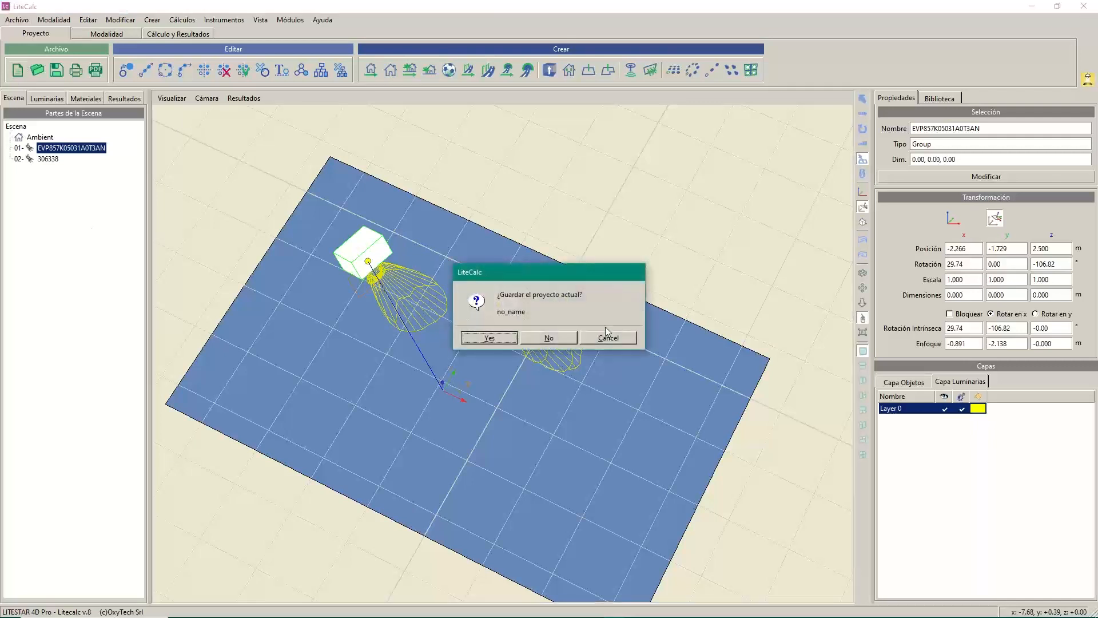
left_click(548, 337)
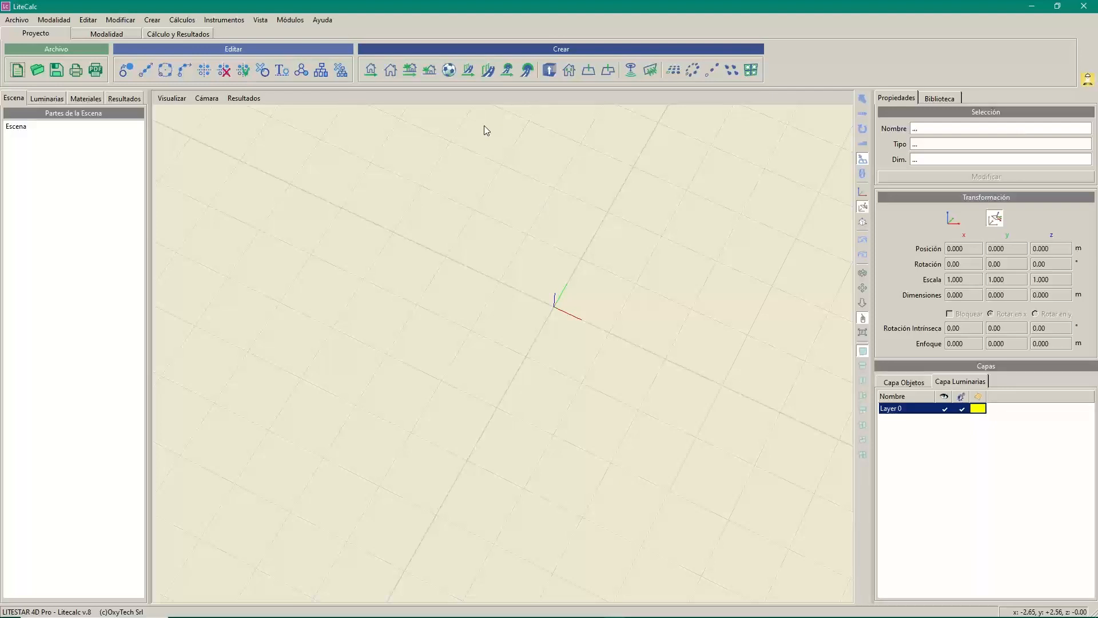
- Start the guided sports centre and give its general area a beige floor colour, RGB 221,197,174
left_click(449, 70)
left_click(449, 70)
mouse_move(520, 93)
left_mouse_down()
mouse_move(501, 90)
mouse_move(513, 80)
left_mouse_up()
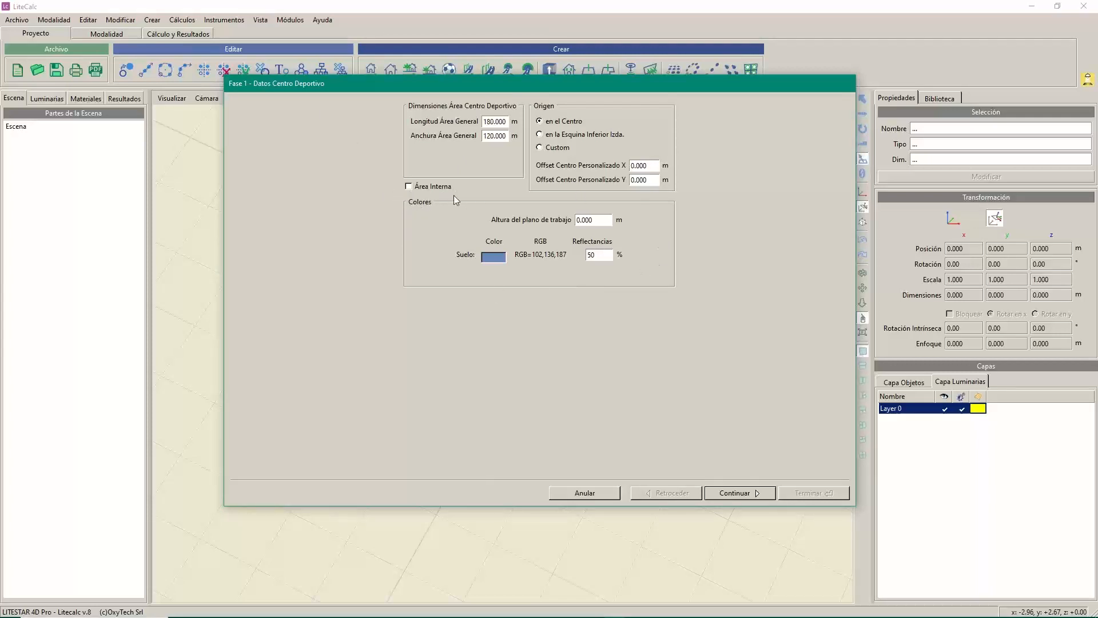
left_click(496, 258)
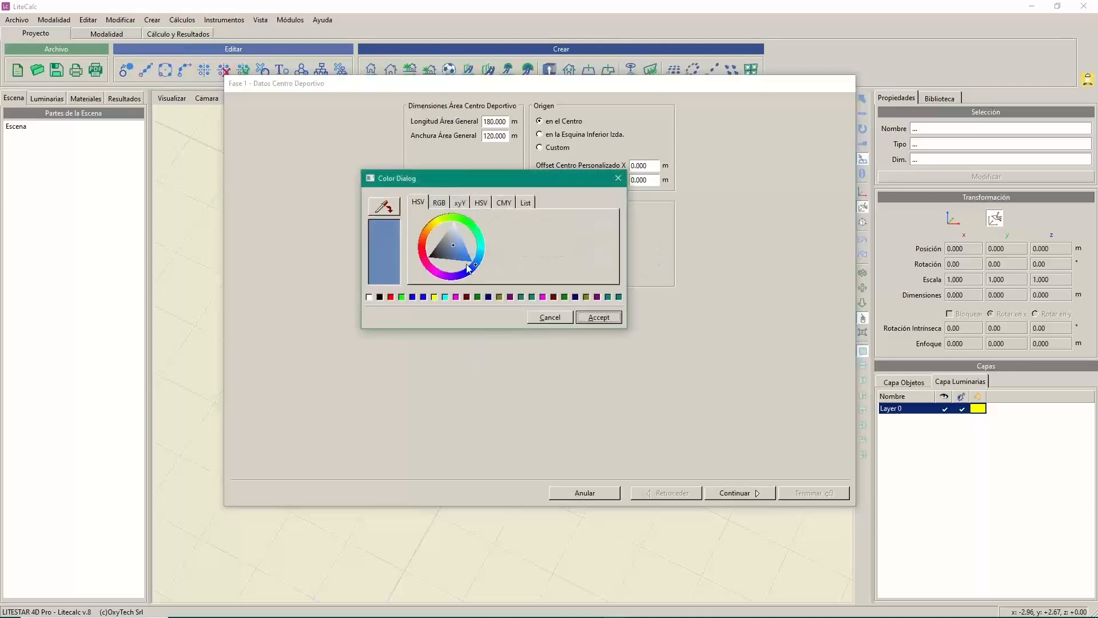
left_click(426, 233)
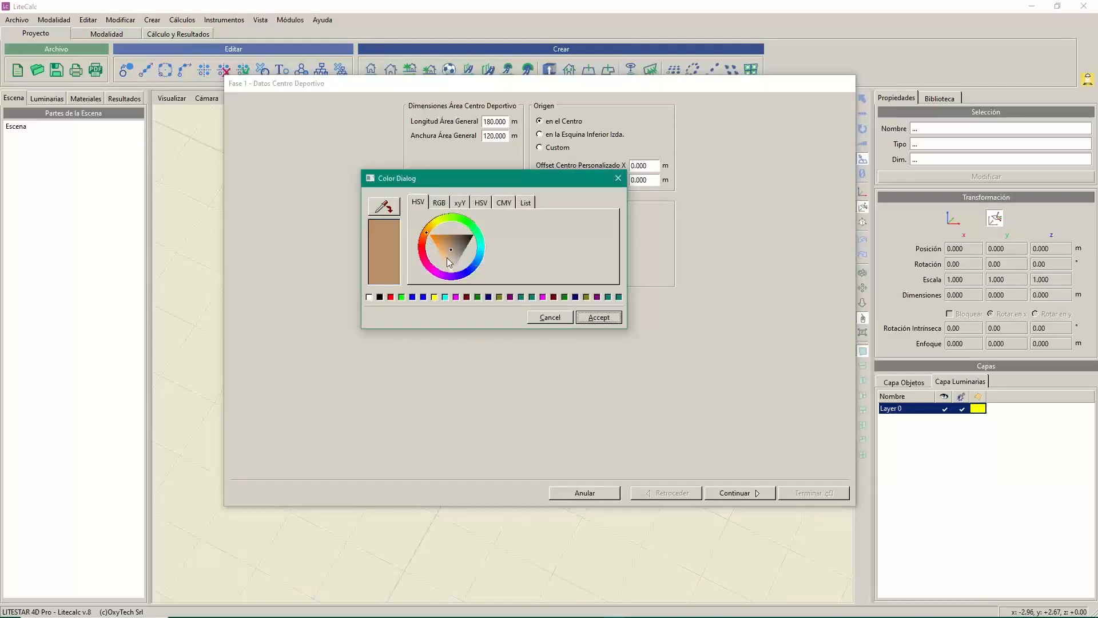
left_click_drag(450, 257, 451, 261)
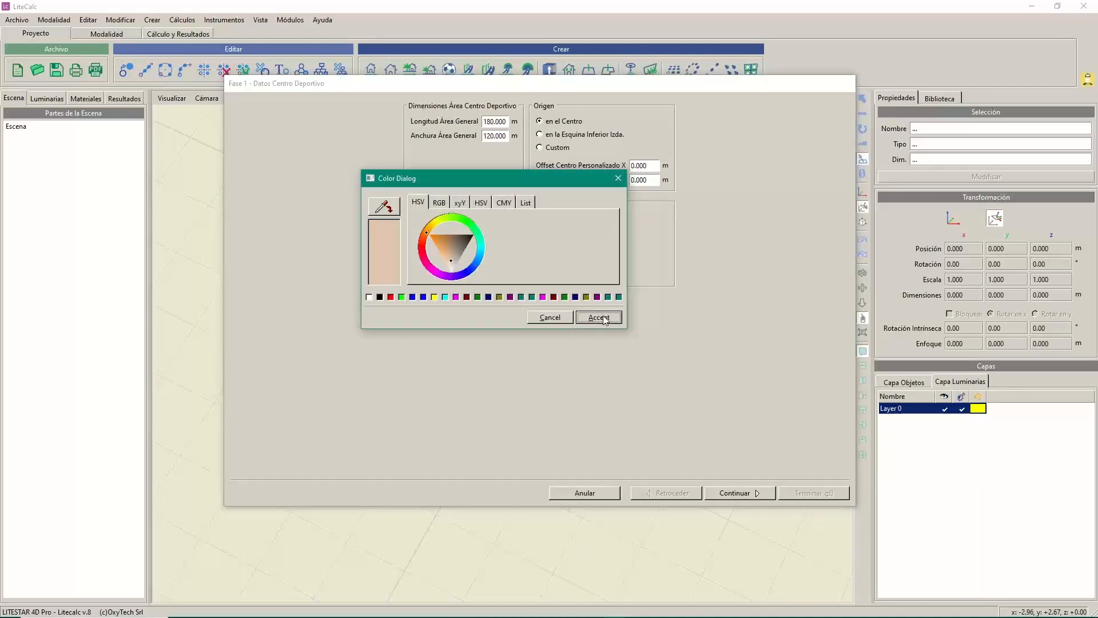
left_click(598, 317)
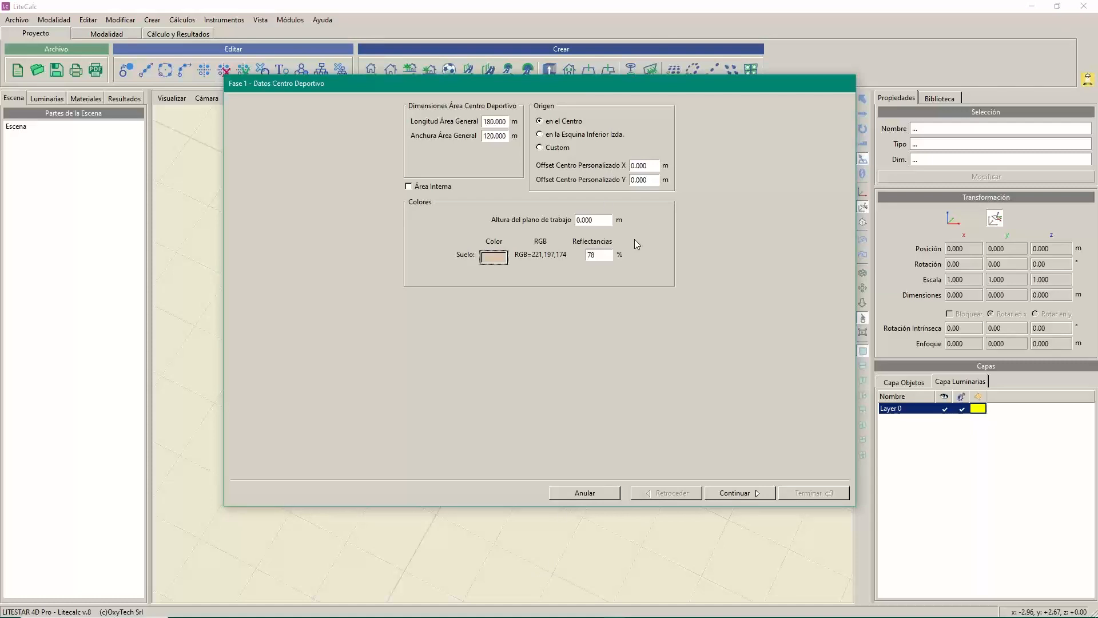
left_click(733, 494)
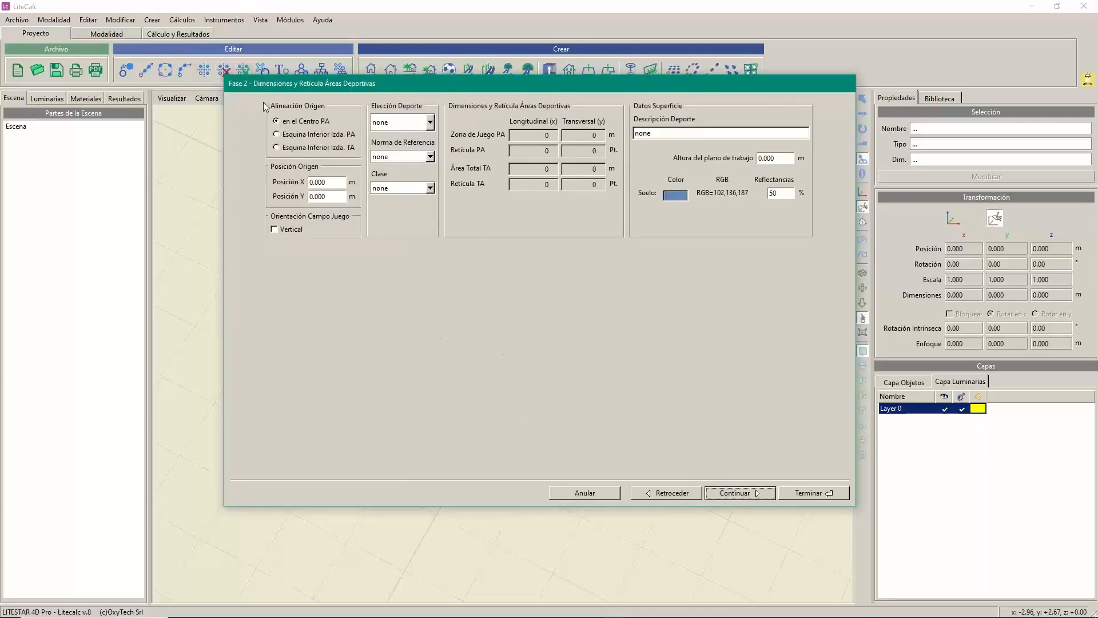
left_click(682, 491)
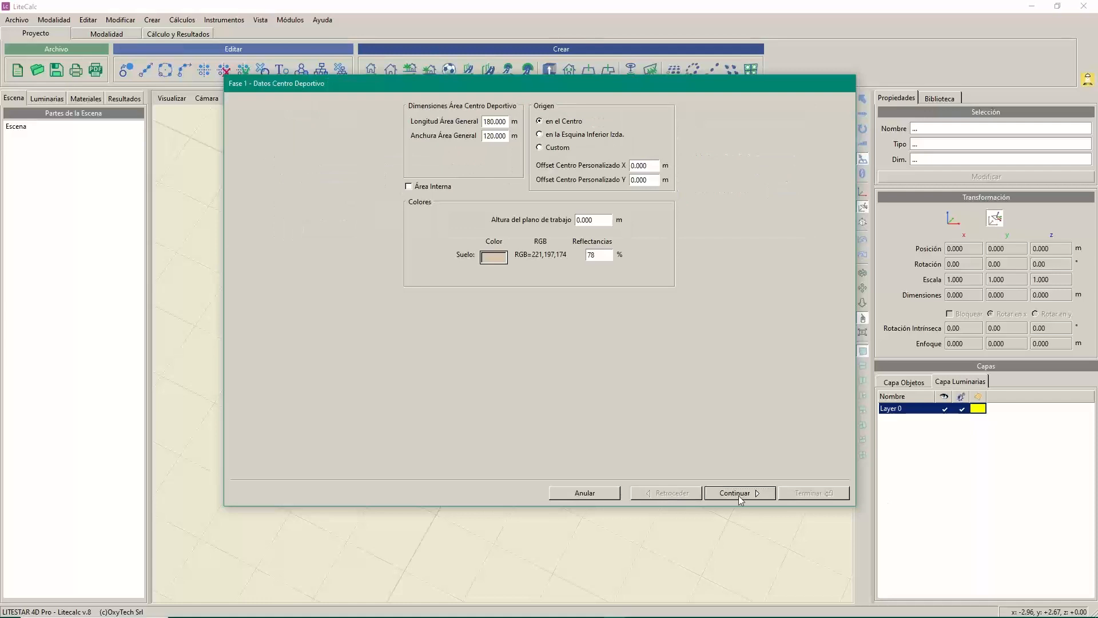
left_click(749, 494)
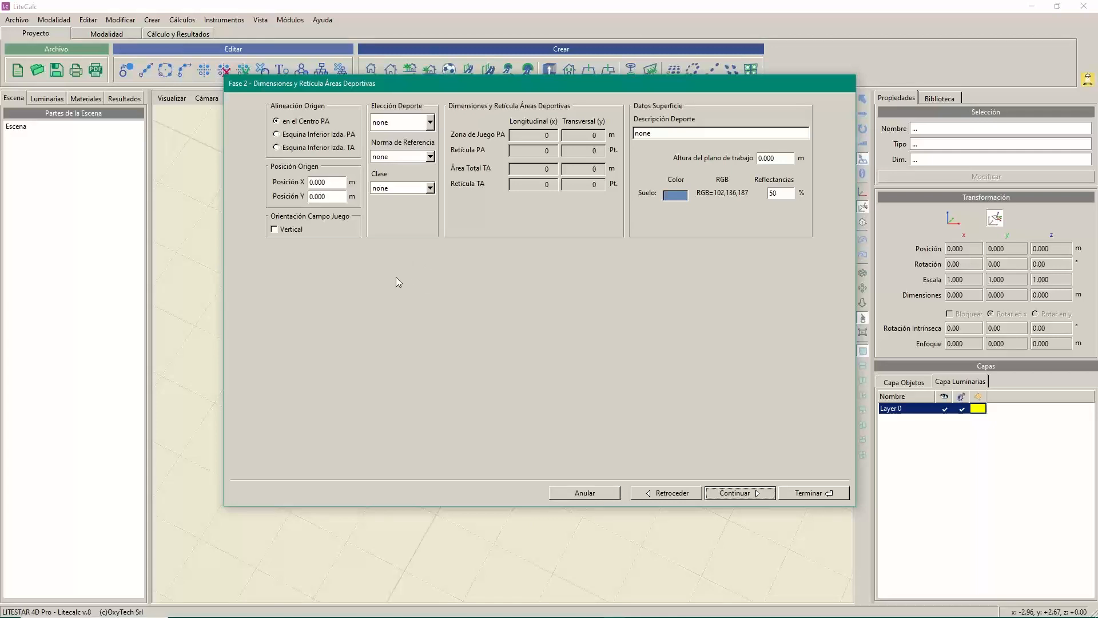
- Choose Calcio as the sport, keeping reference standard EN_12193-2018 and class C1 (Hi Level)
left_click(430, 123)
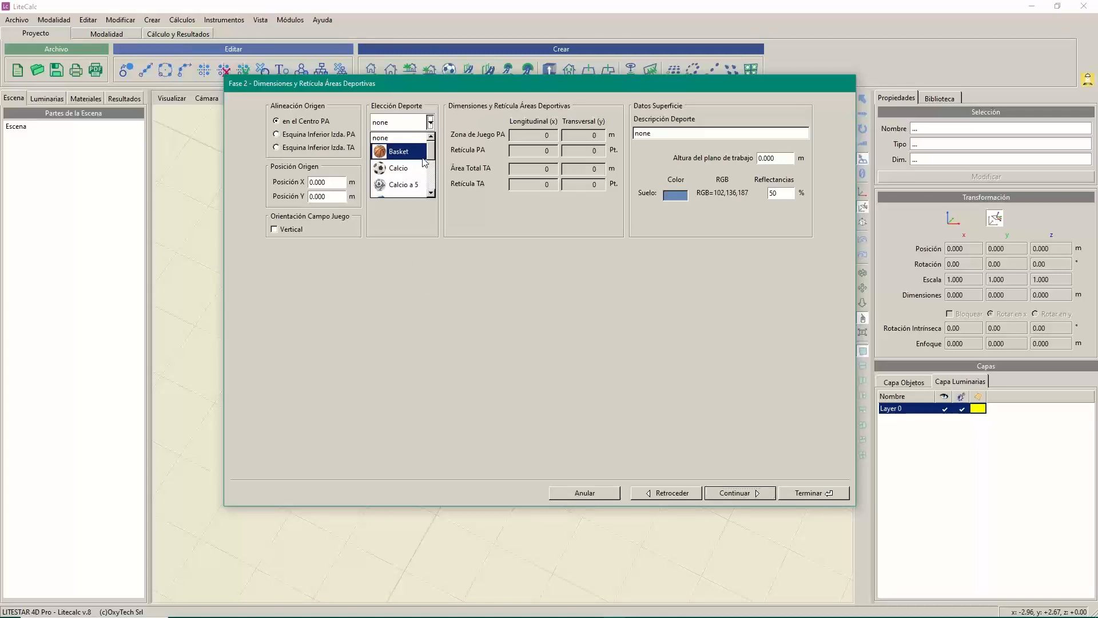
mouse_move(430, 156)
left_mouse_down()
mouse_move(437, 183)
mouse_move(432, 154)
mouse_move(445, 137)
mouse_move(432, 170)
mouse_move(431, 143)
left_mouse_up()
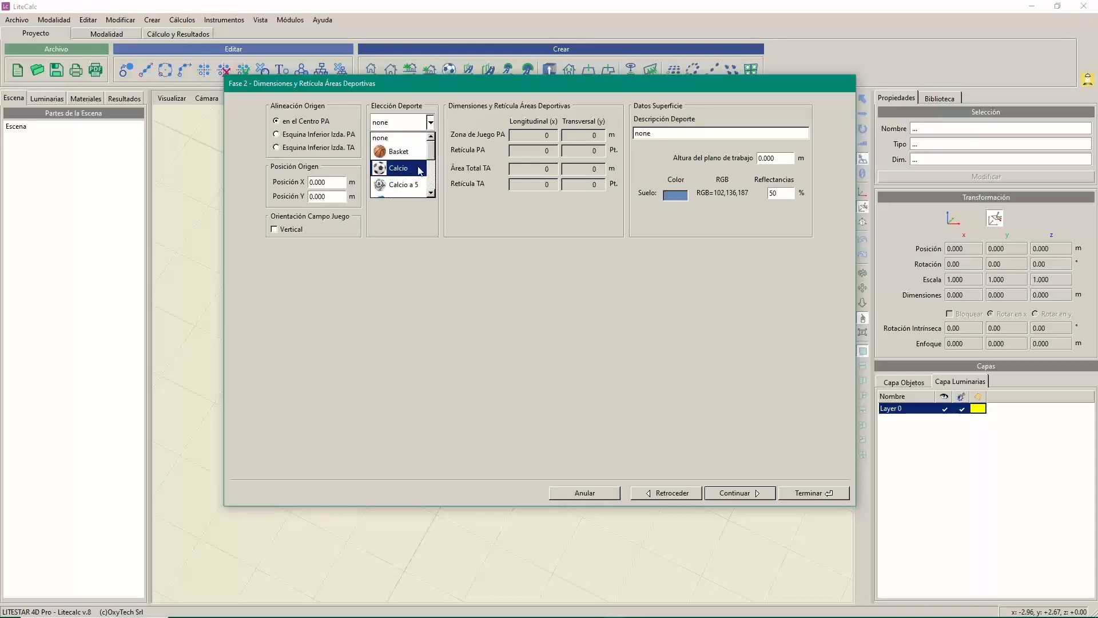
left_click(404, 167)
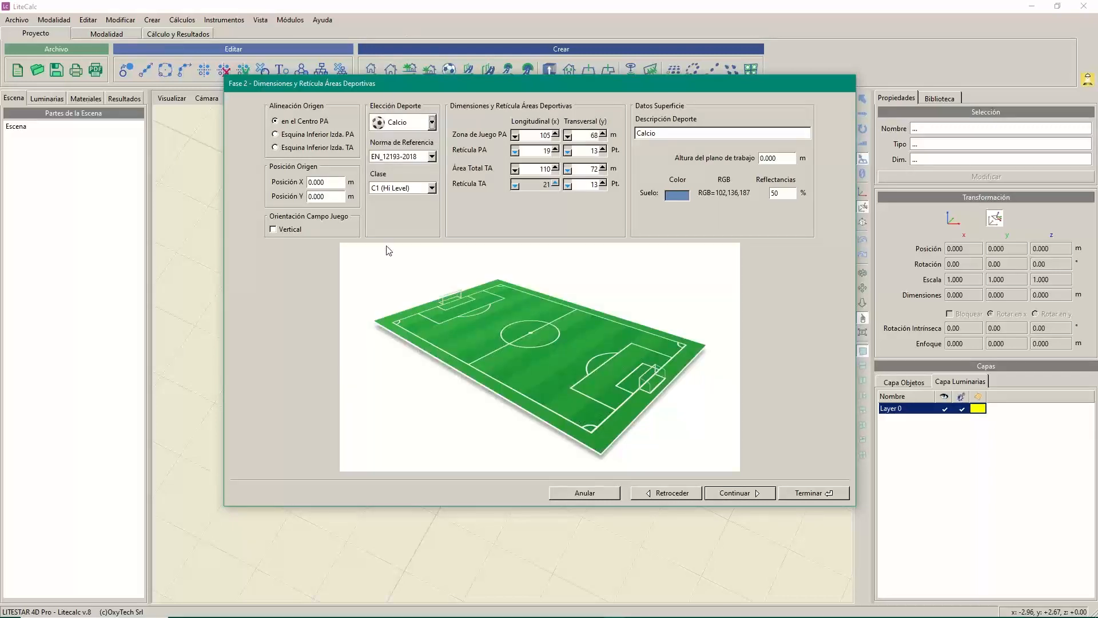
left_click(432, 156)
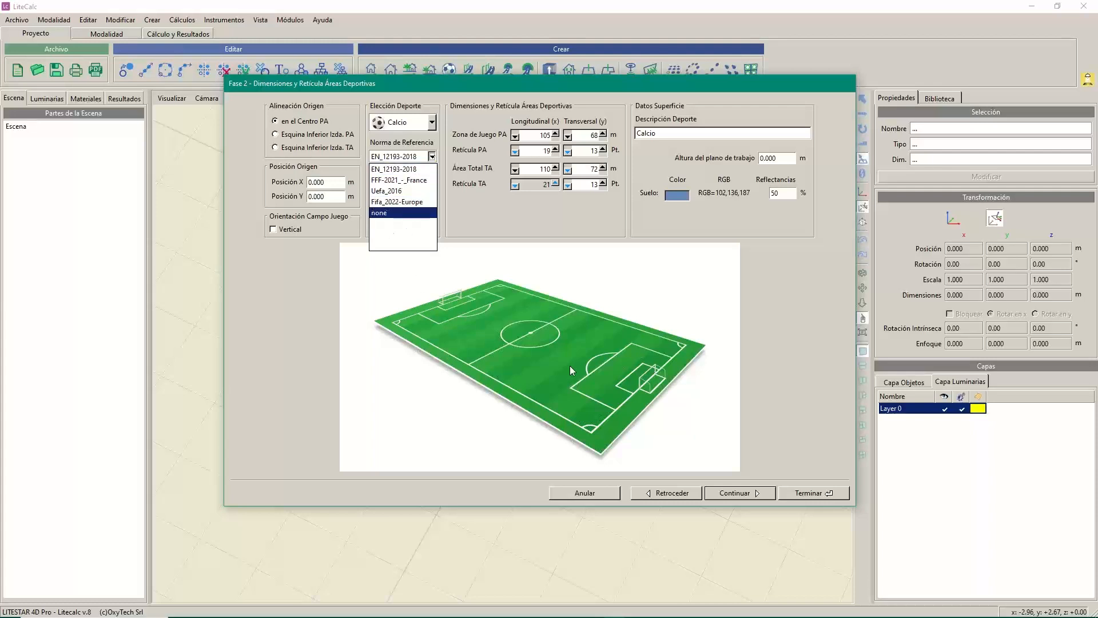
left_click(398, 168)
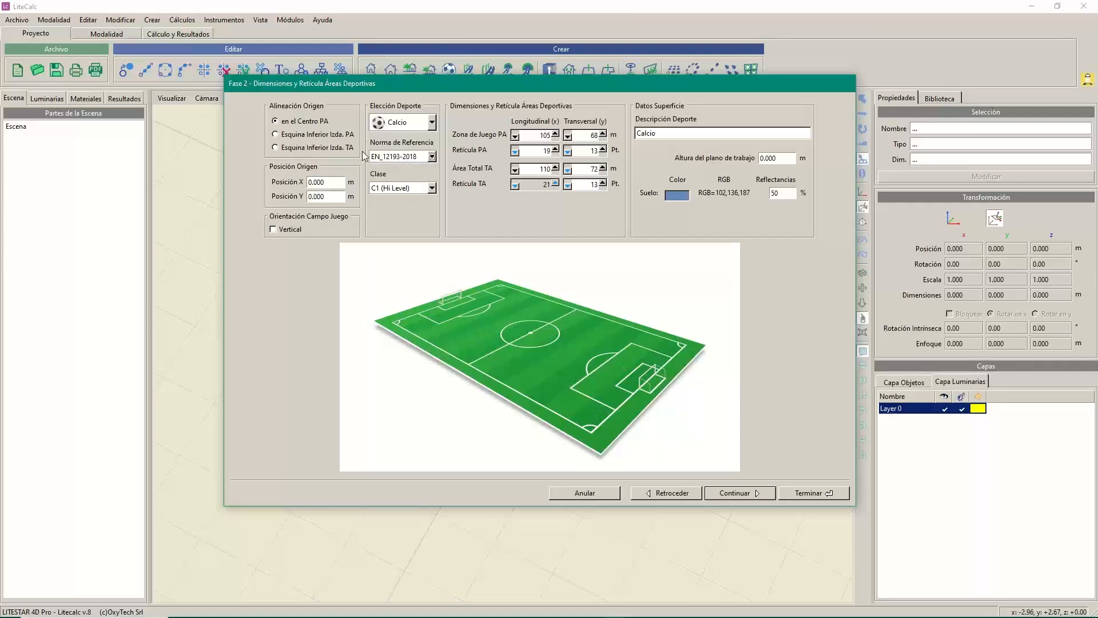
left_click(432, 187)
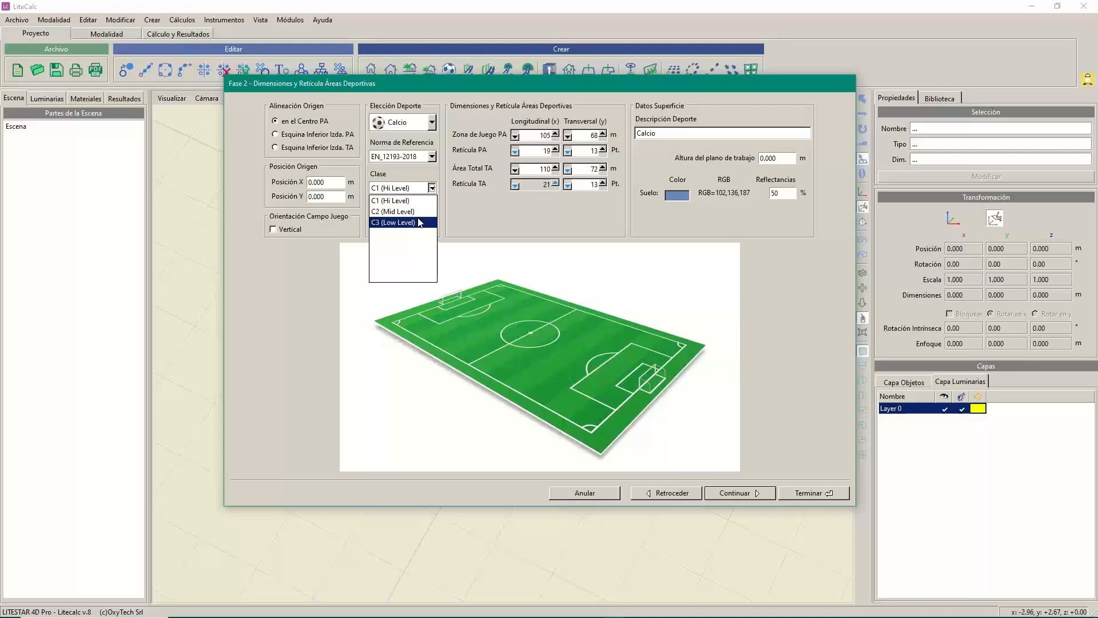
left_click(487, 220)
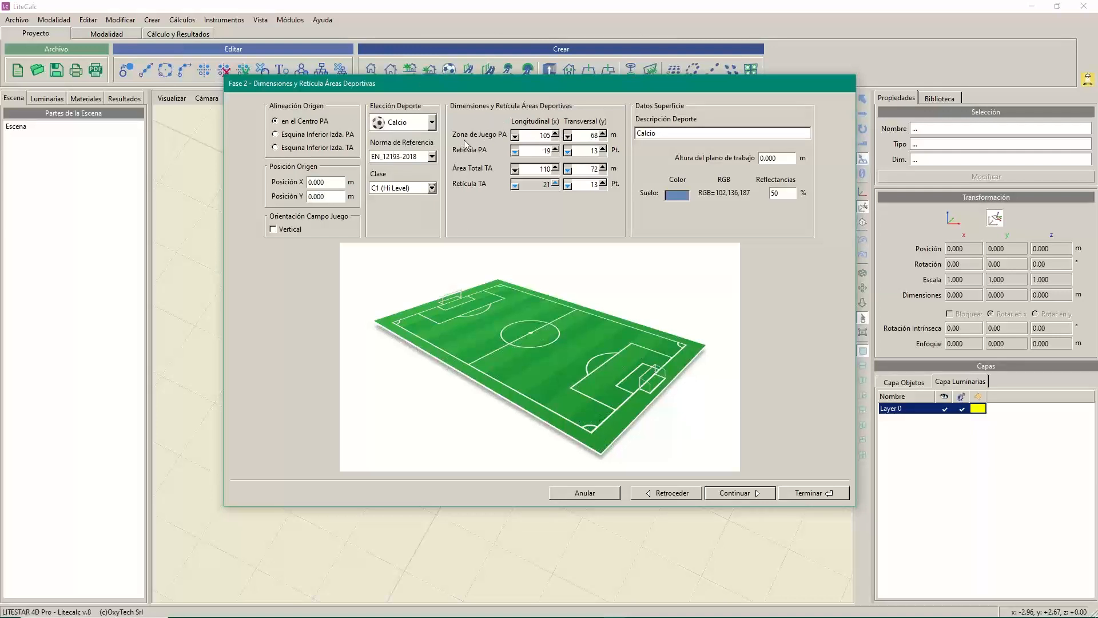
- Try Basket as the sport to compare its field and grid dimensions, and return to Calcio
double_click(540, 135)
left_click(431, 122)
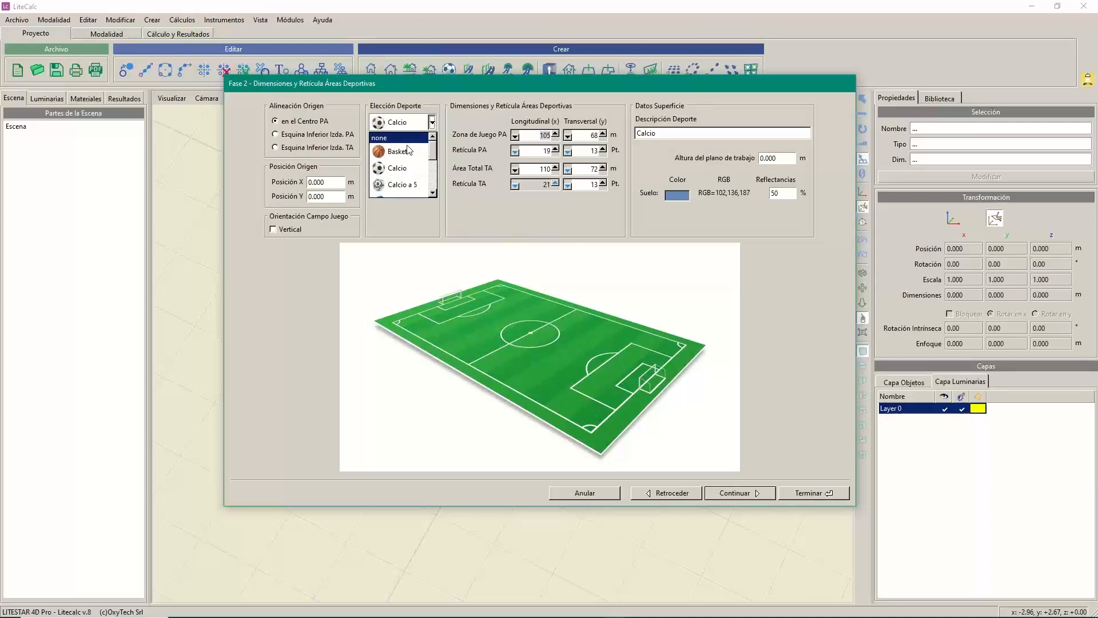
left_click(407, 151)
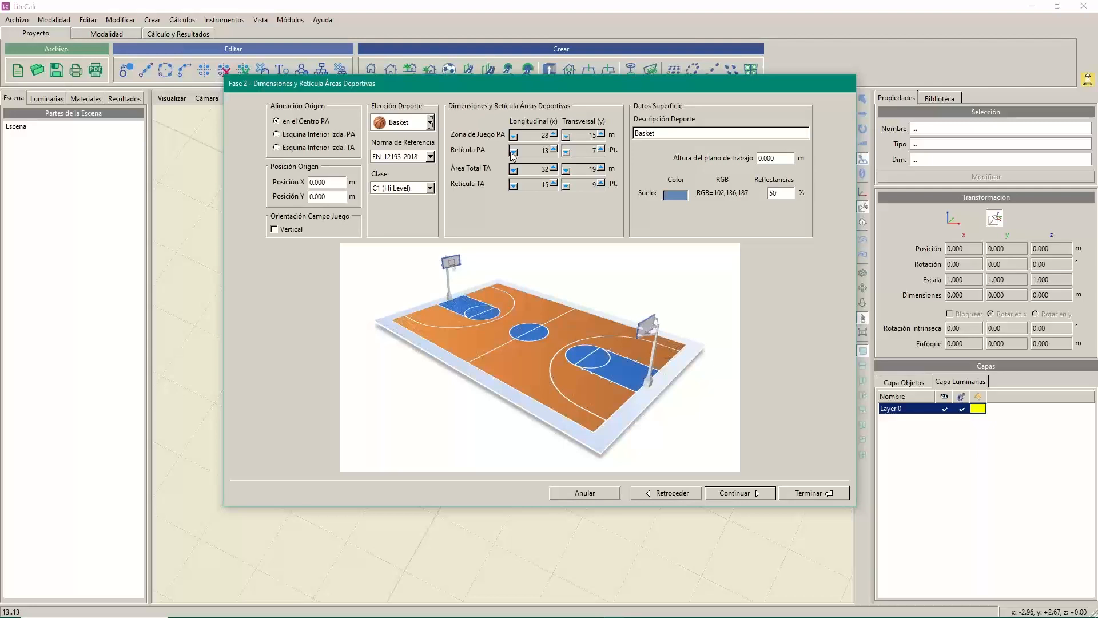
left_click(430, 123)
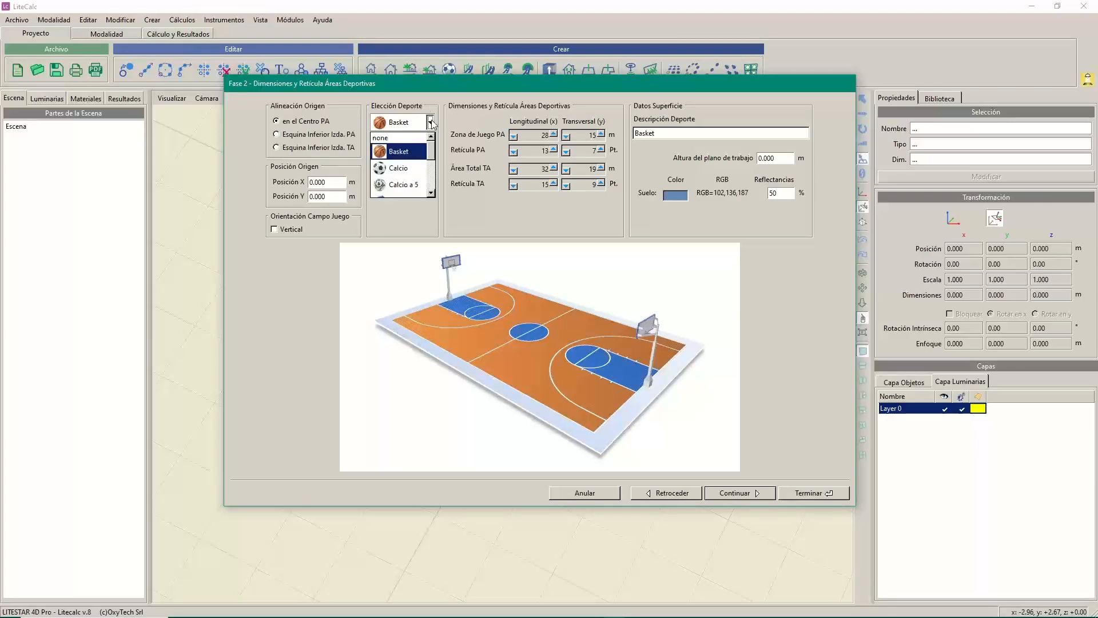
left_click(399, 169)
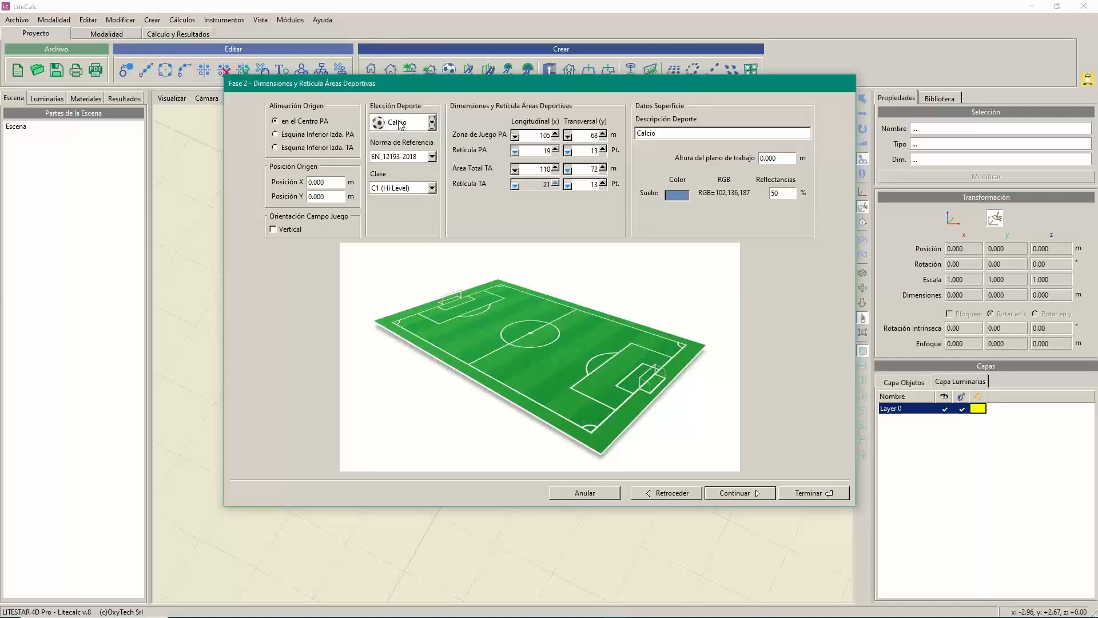
- Set the football field's working plane height to 1.5 m
left_click(660, 133)
left_click_drag(789, 159, 702, 159)
type("1.")
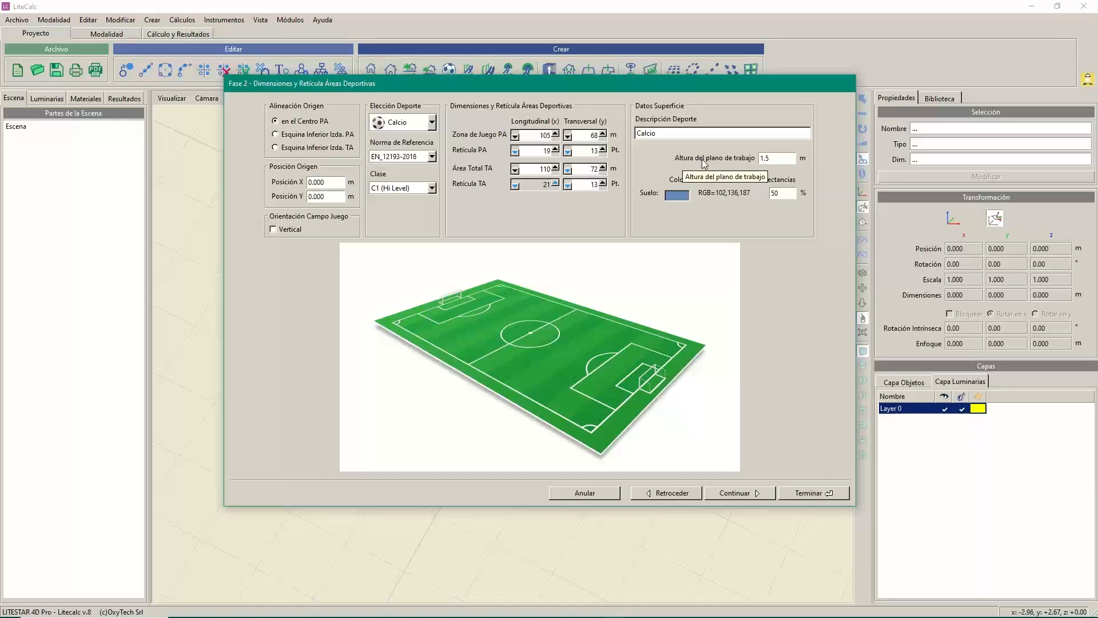
type("5")
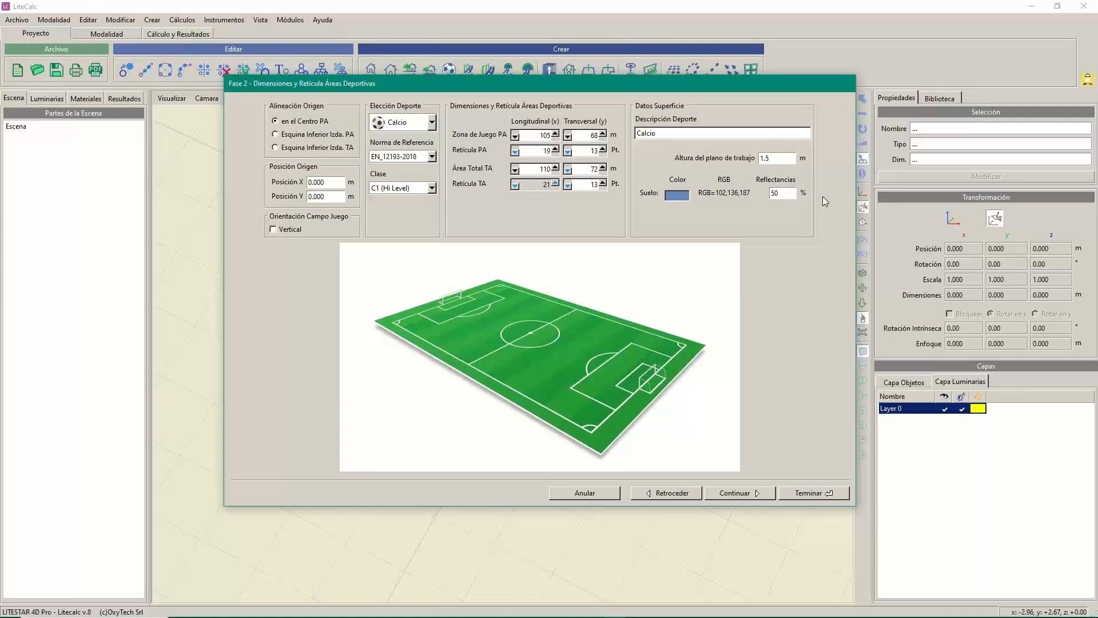
- Give the football field a green floor, RGB 18,157,23, with 25% reflectance, and continue to the structure phase
left_click(677, 196)
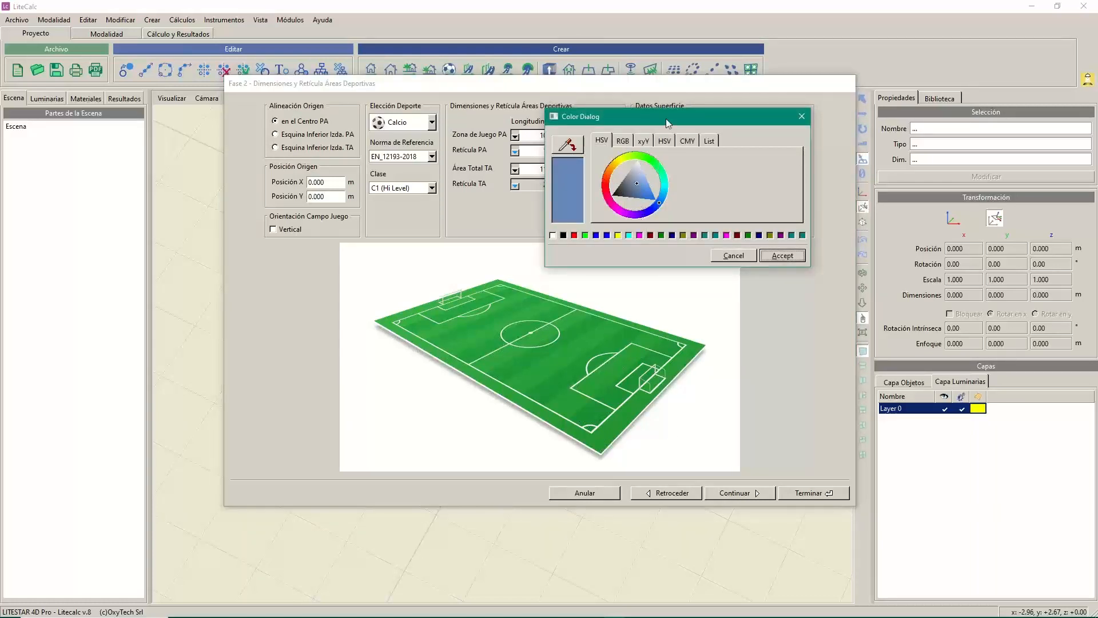
left_click_drag(665, 119, 600, 175)
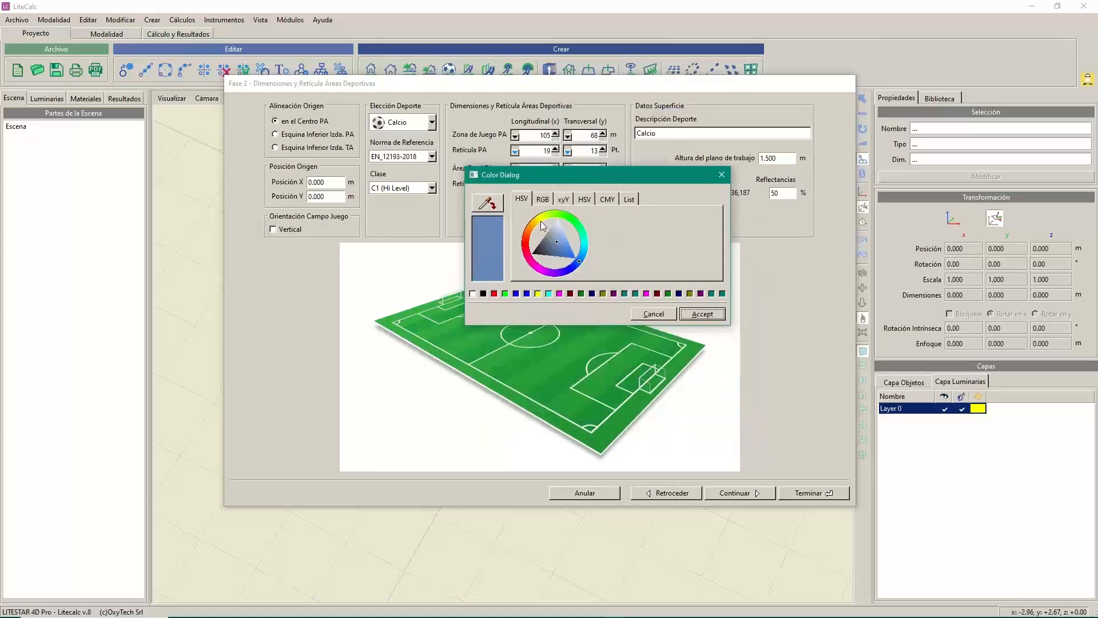
left_click(571, 220)
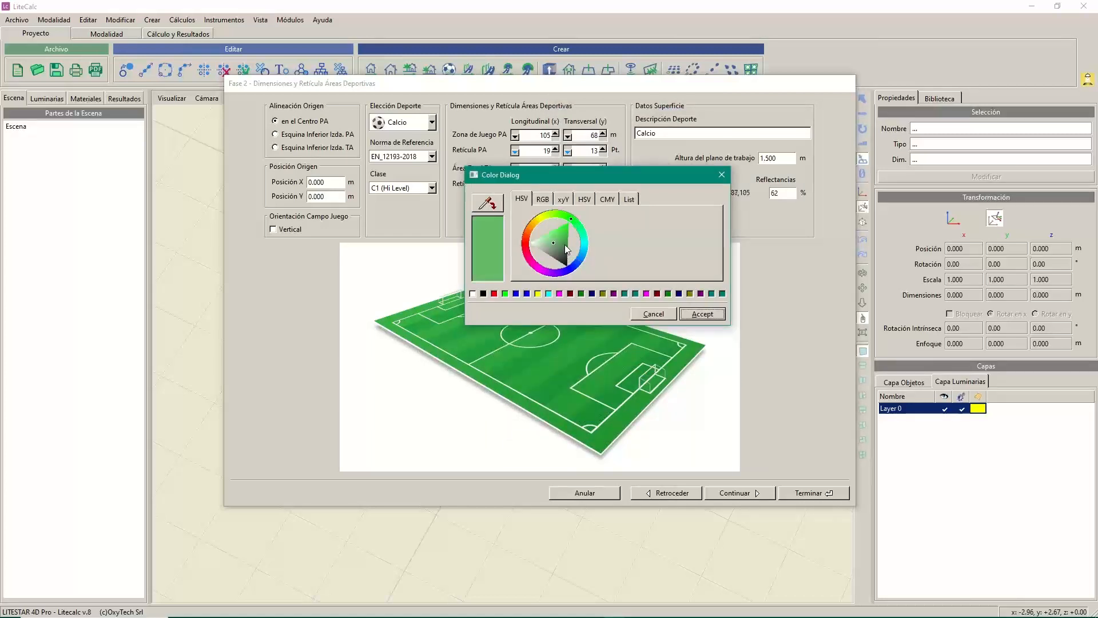
left_click(543, 198)
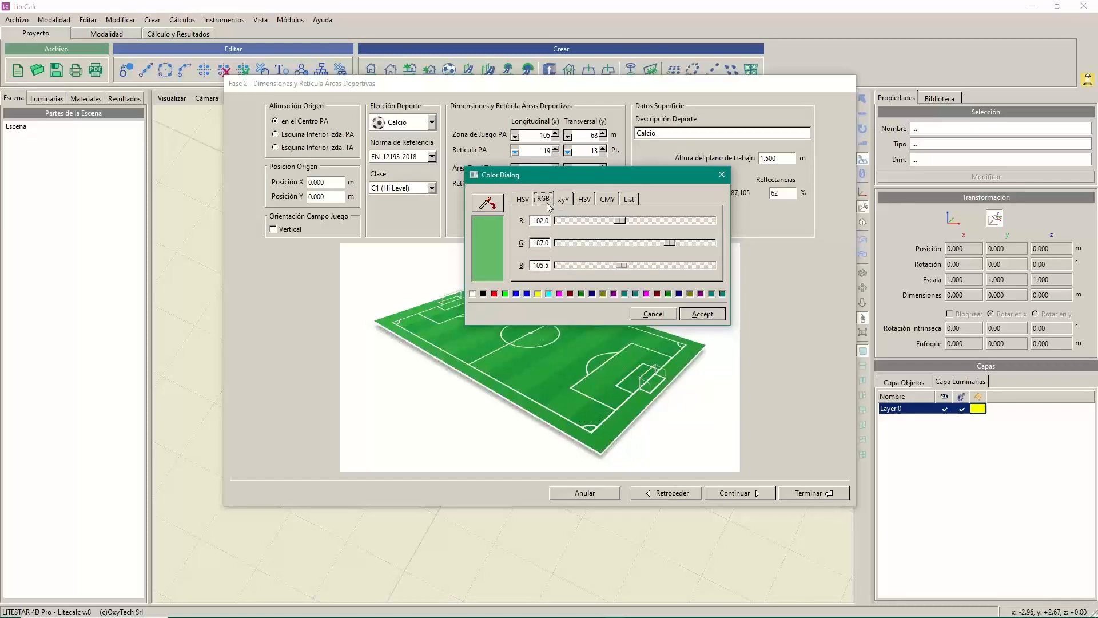
left_click(523, 199)
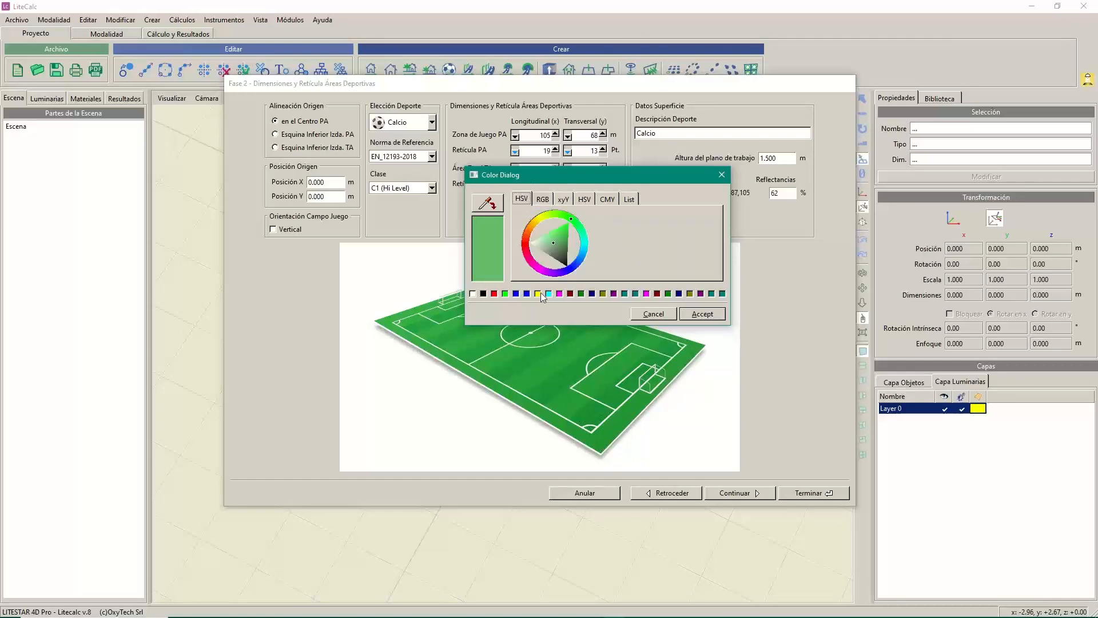
left_click(566, 241)
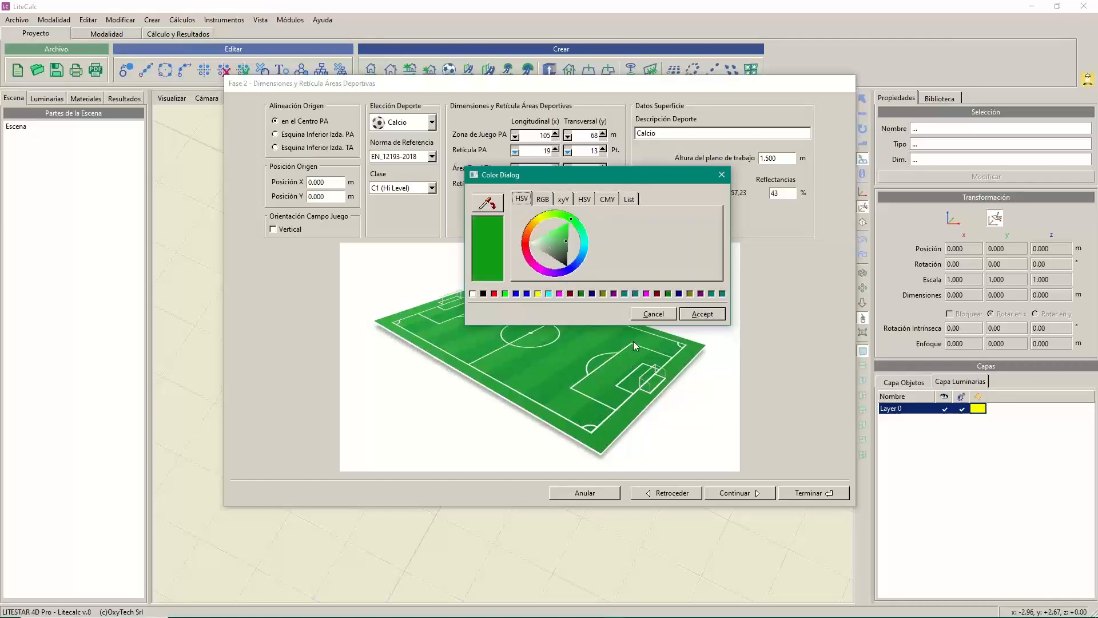
left_click(704, 314)
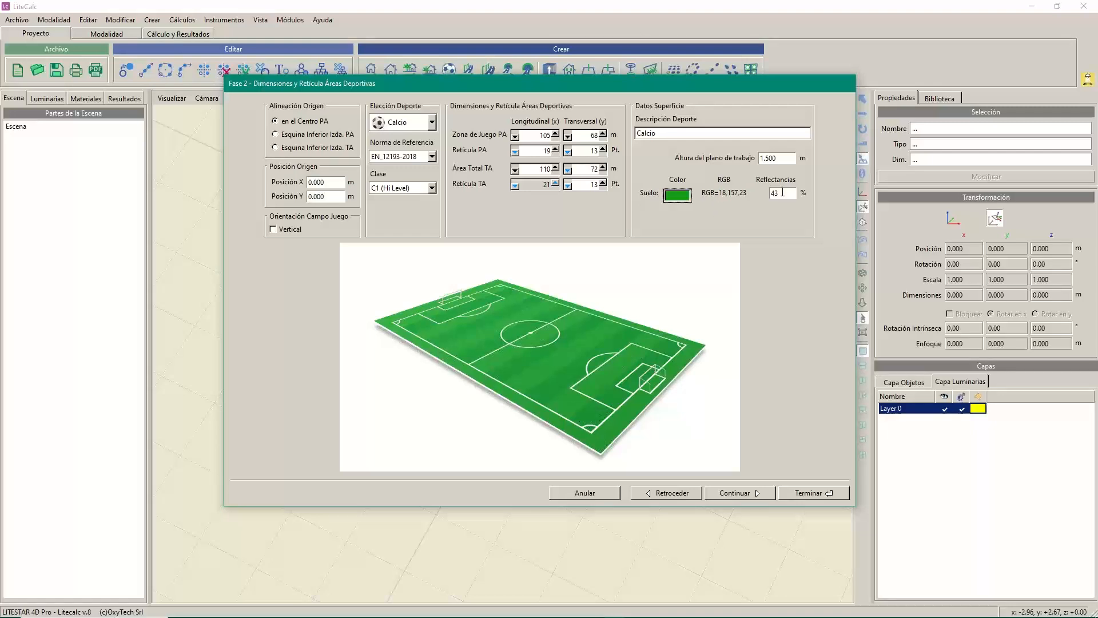
left_click_drag(782, 192, 751, 192)
type("25")
left_click(738, 493)
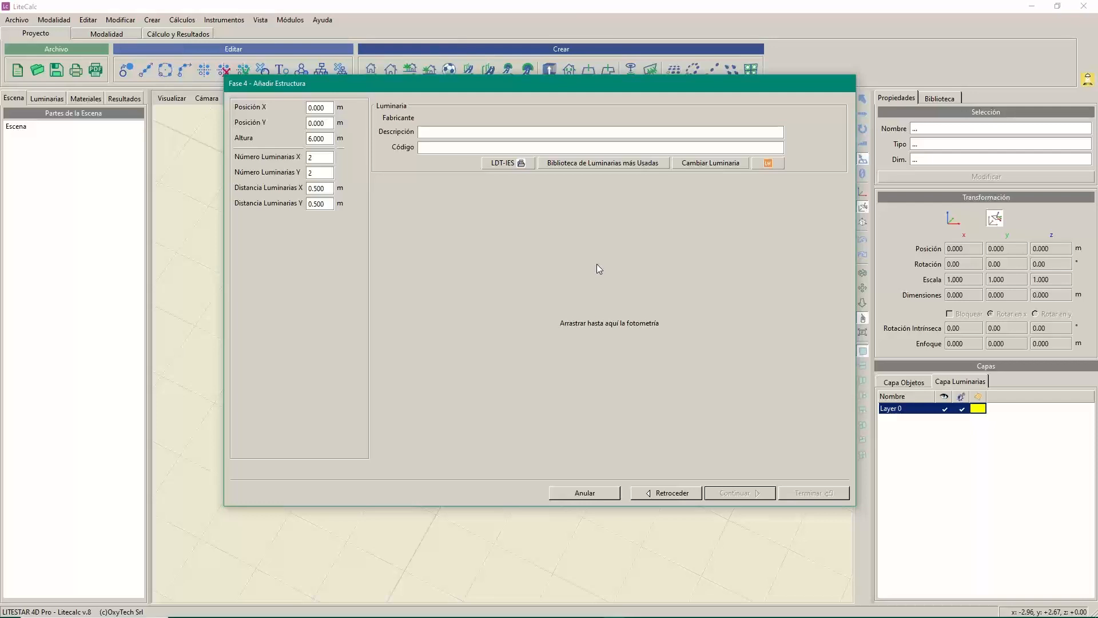
- Position the lighting structure at X -55, Y -45 m with a height of 30 m
double_click(323, 108)
type("-55")
key("Tab")
type("-45")
key("Tab")
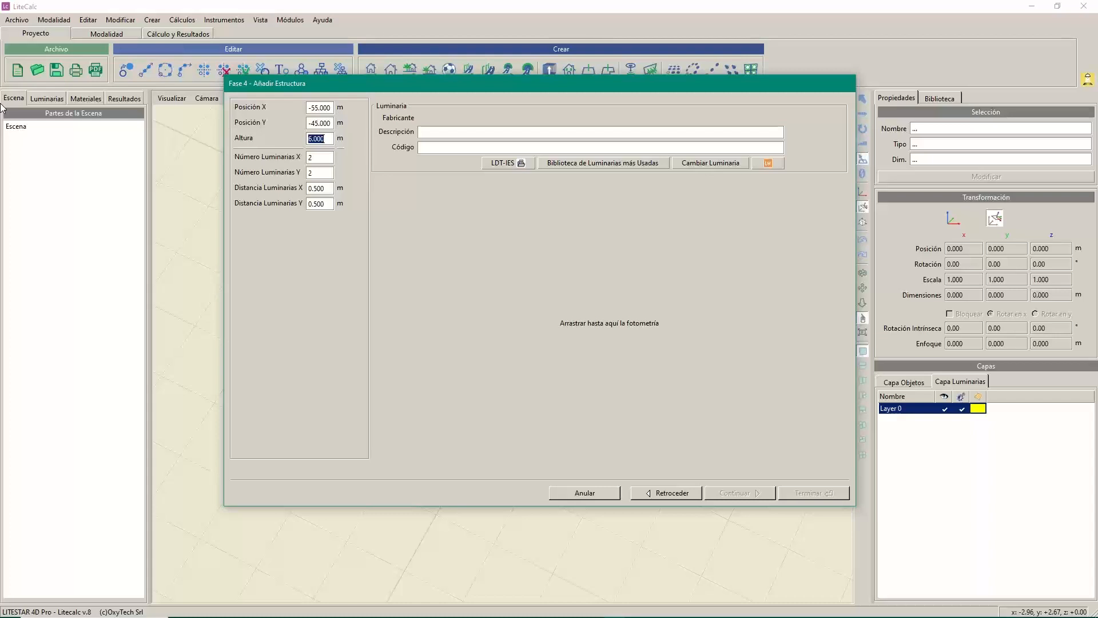
type("30")
key("Tab")
- Set the spacing between the structure's luminaires to 1.5 m in both X and Y
left_click(325, 190)
type("1.5")
key("Tab")
type("1.5")
left_click(788, 215)
- Assign the Novvalight luminaire EVP757K05031S1T3AN from Liswin to the structure and finish the sports centre setup
left_click(713, 164)
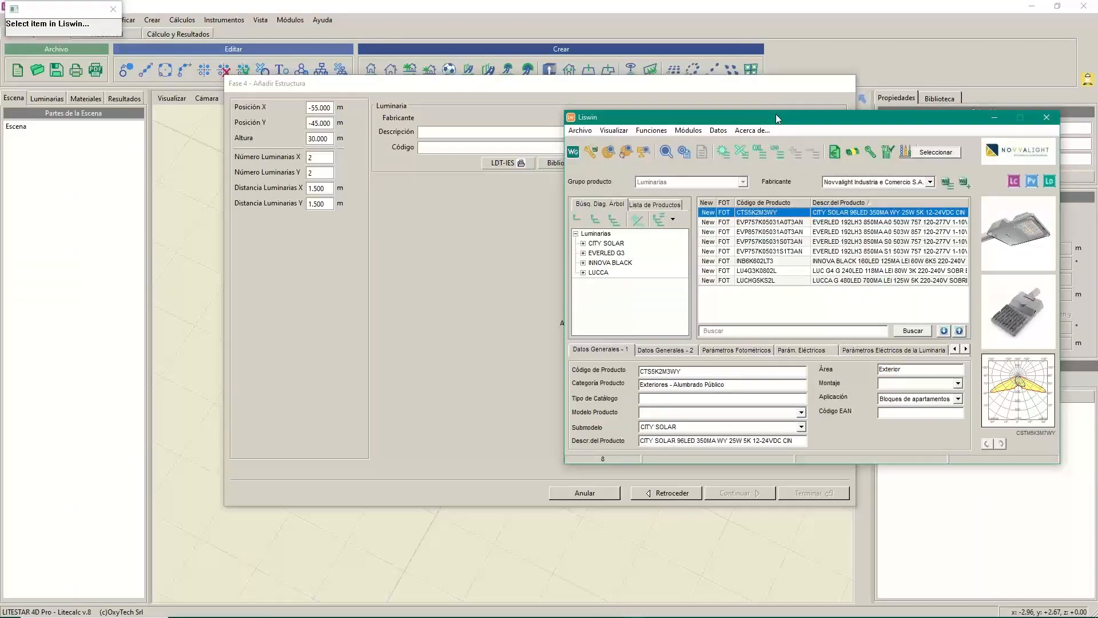
left_click(818, 243)
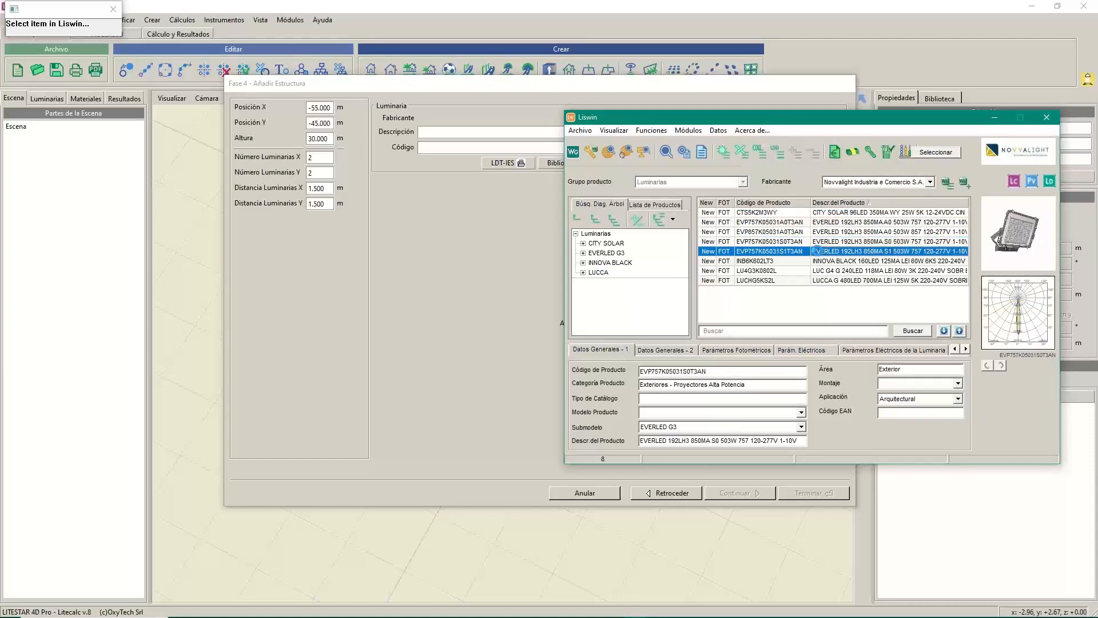
left_click(864, 252)
left_click(934, 152)
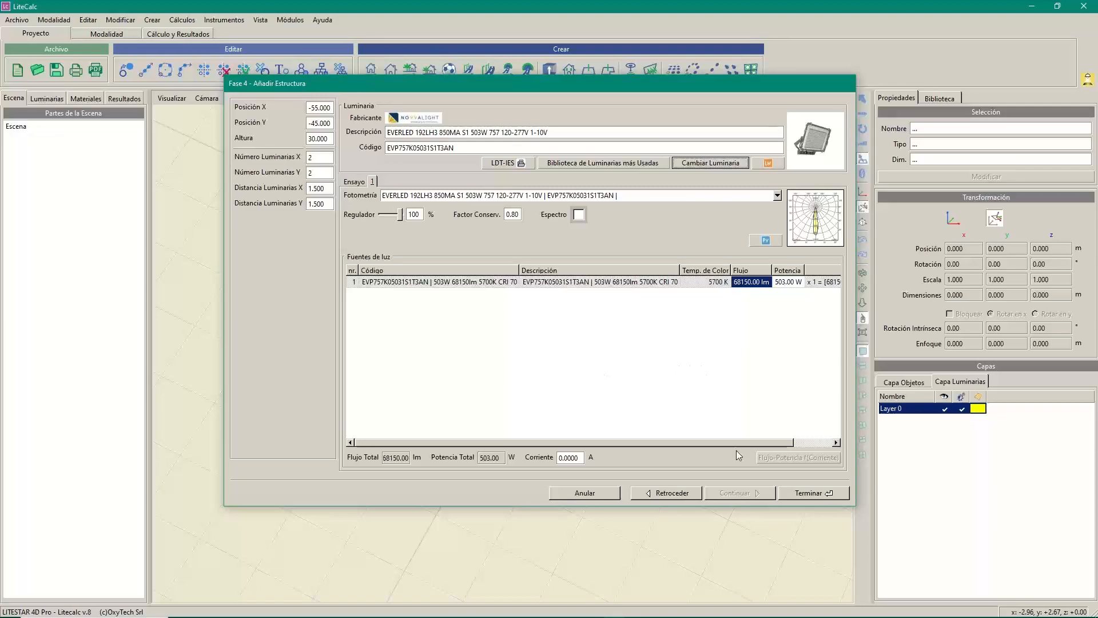
left_click(815, 493)
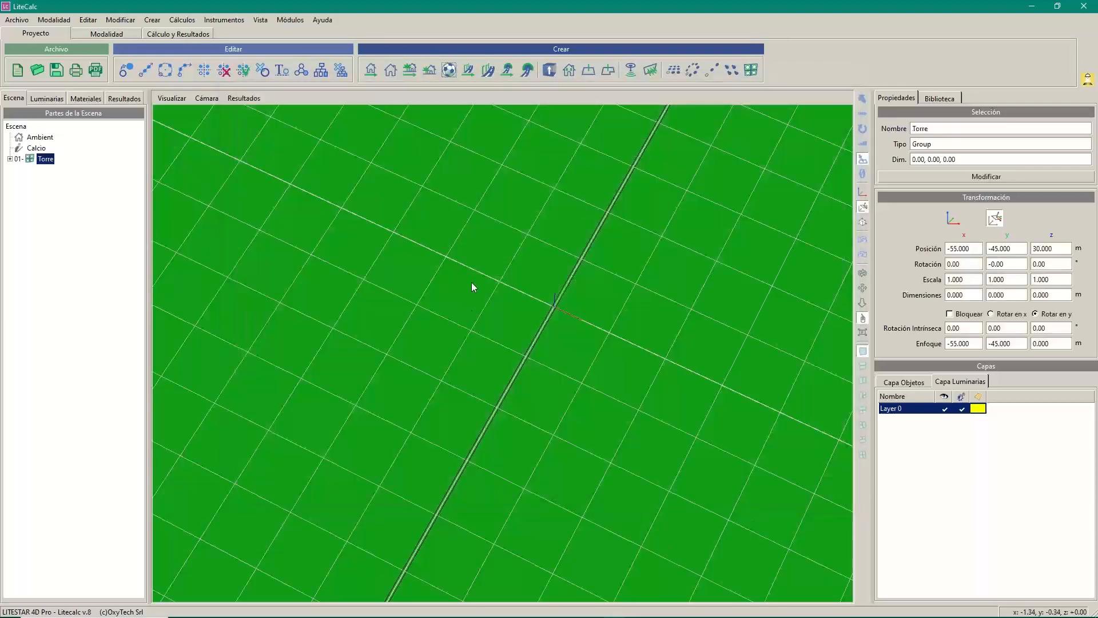
right_click_drag(504, 261, 469, 527)
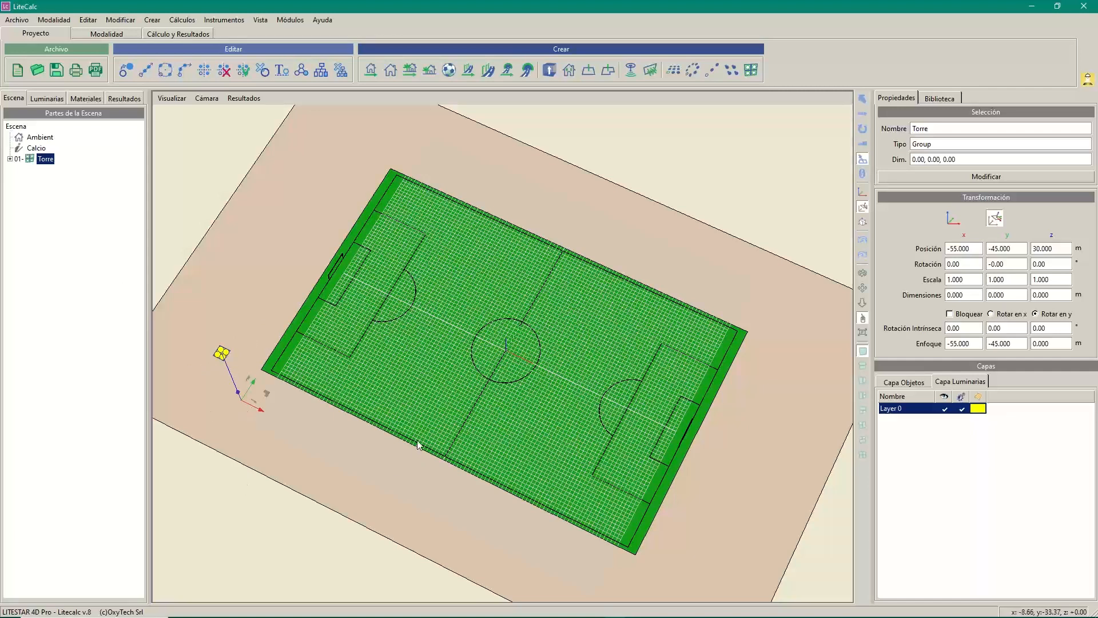
- Hide the grid (Retícula) in the 3D view of the football field
left_click(171, 101)
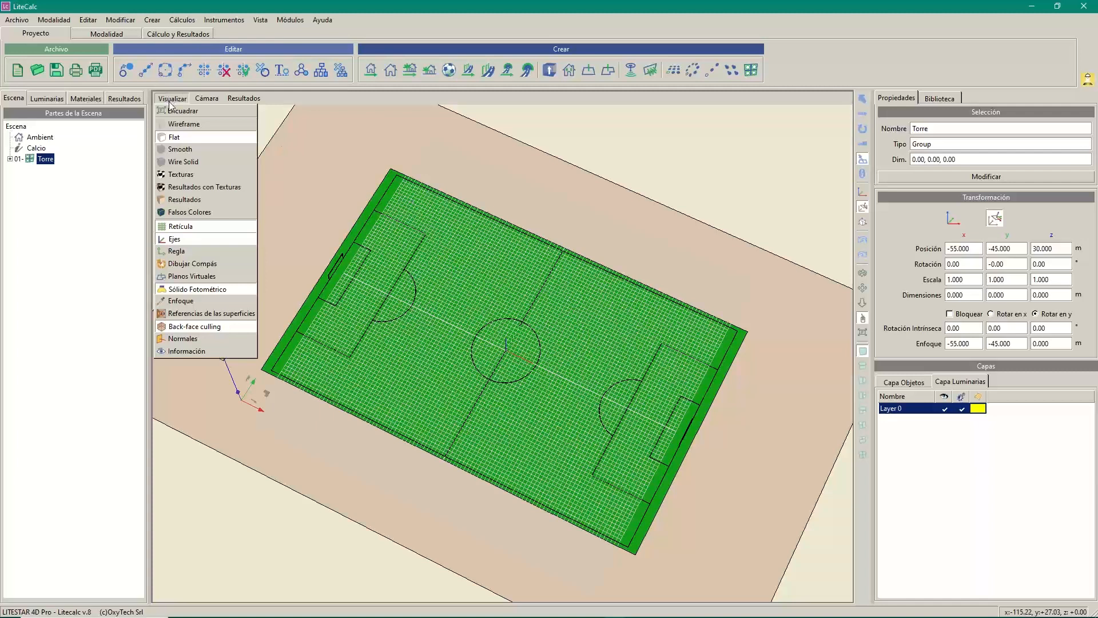
left_click(182, 227)
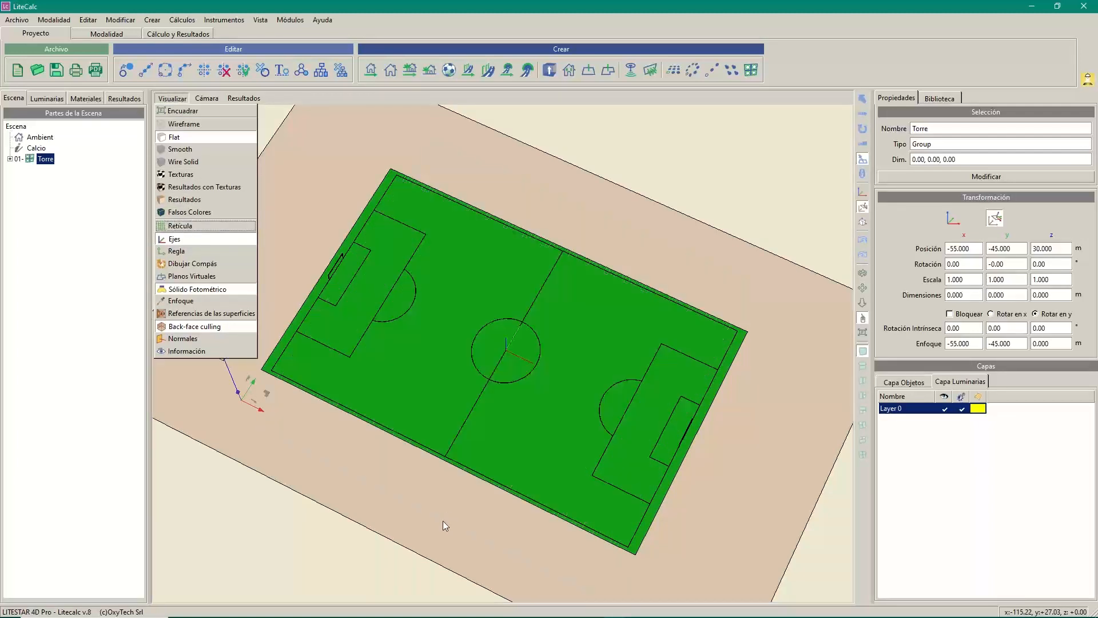
left_click(409, 492)
left_click(437, 497)
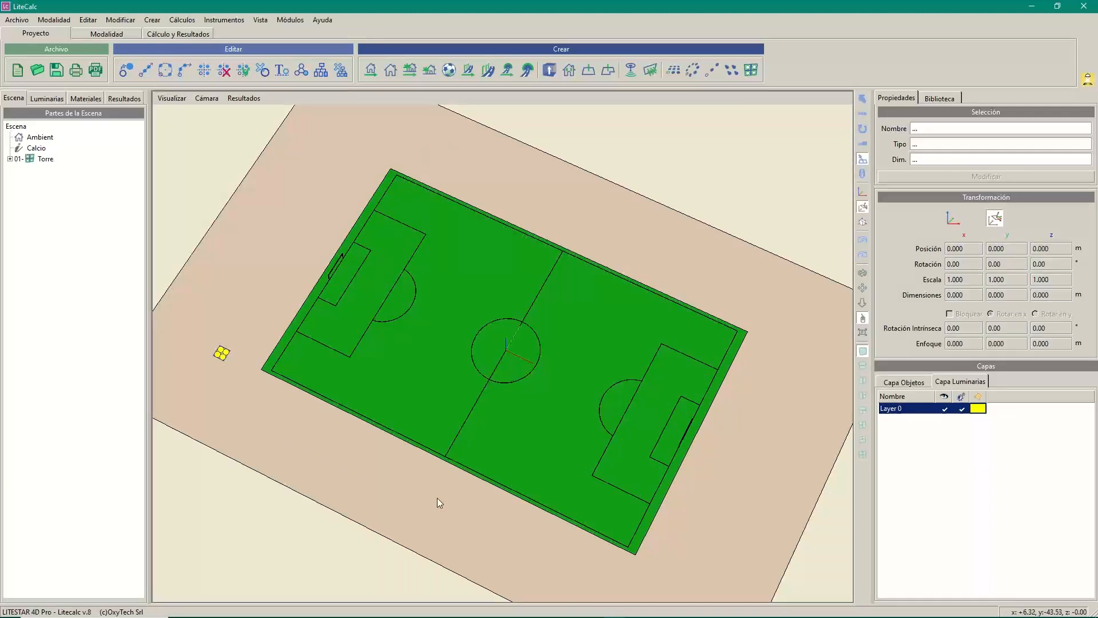
- Select the Torre group and aim it onto the football field at about X -24.3, Y -0.3 m
middle_click_drag(437, 498, 457, 513)
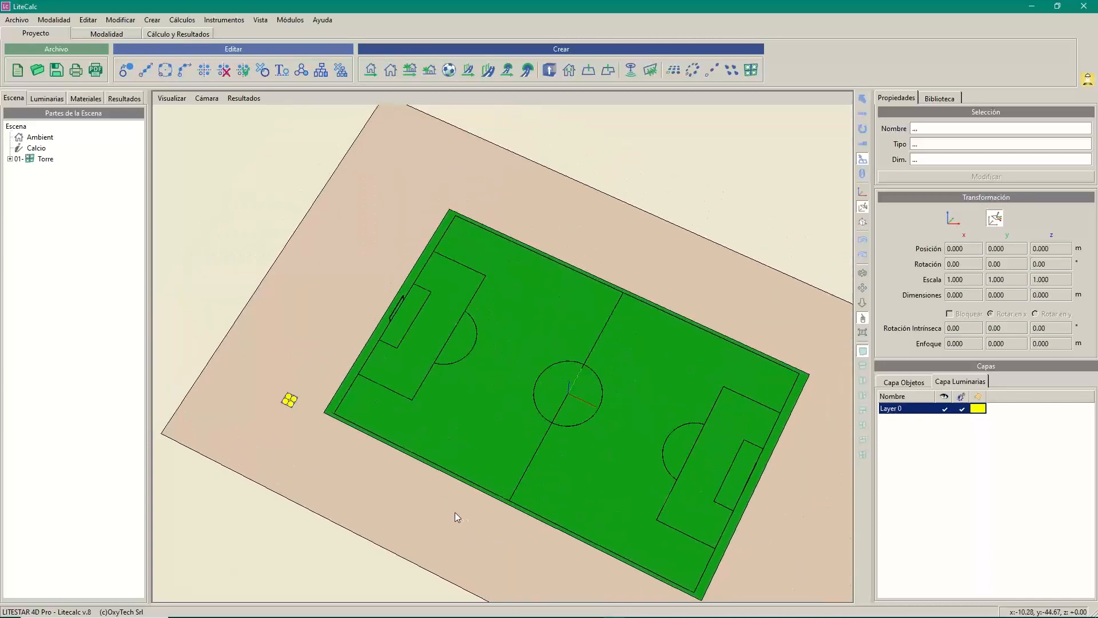
left_click_drag(446, 517, 525, 526)
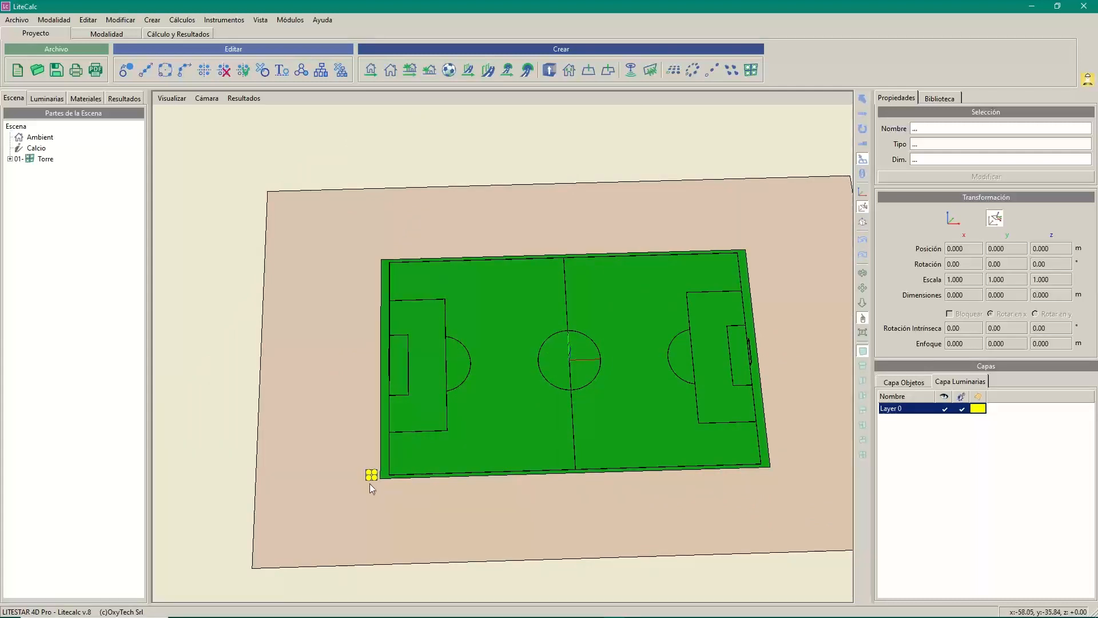
left_click_drag(348, 448, 403, 504)
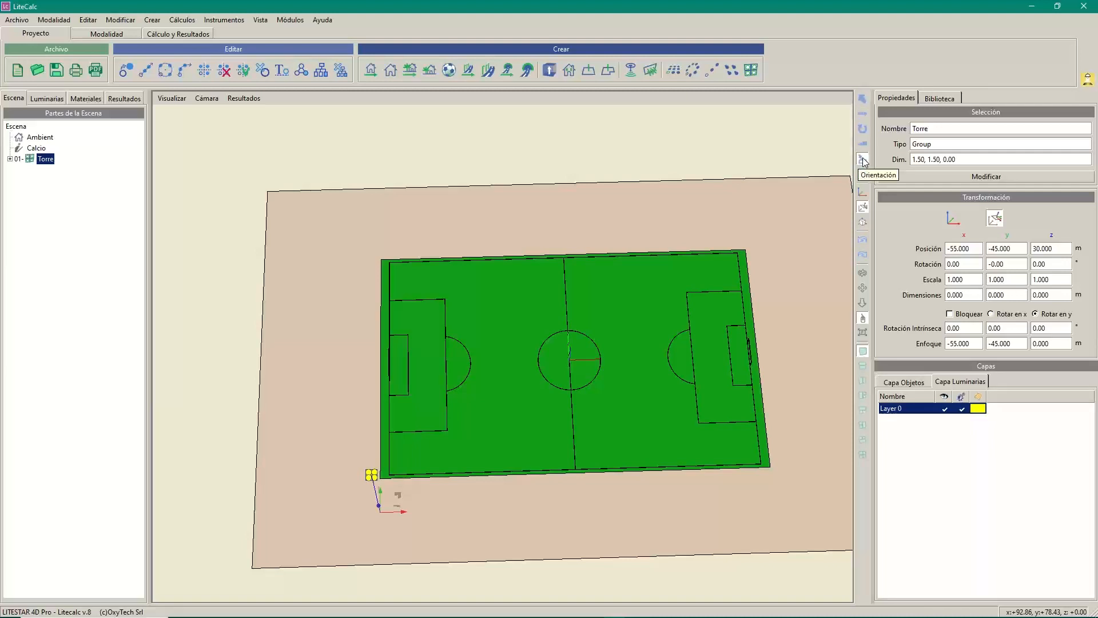
left_click(398, 493)
left_click_drag(436, 458, 502, 345)
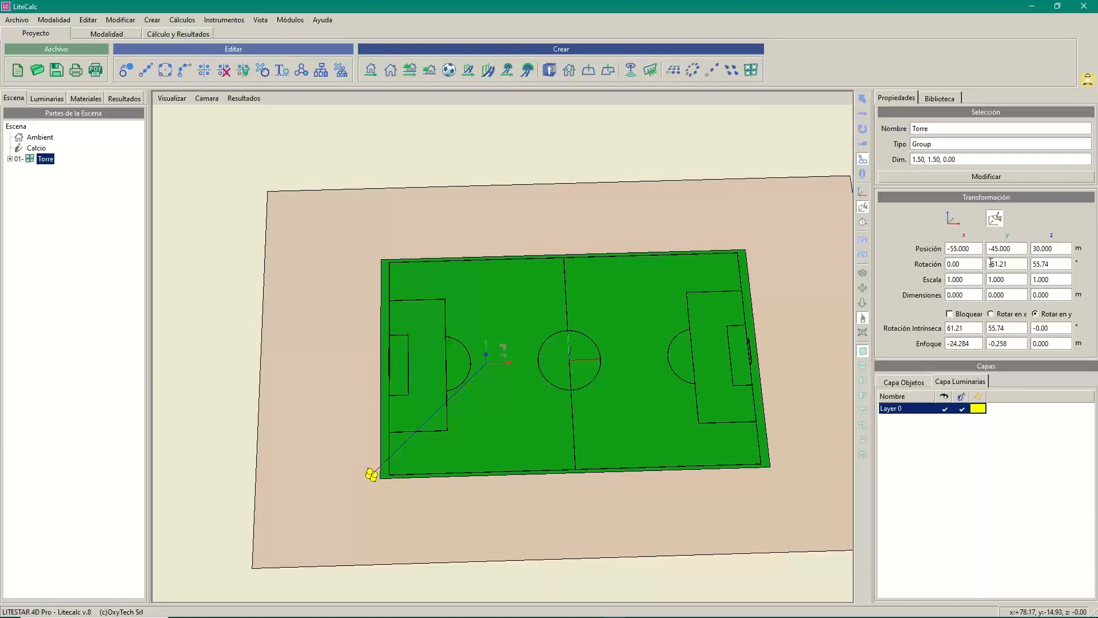
- Set the Torre group's rotation to -65° in Y and 45° in Z
left_click_drag(992, 264, 1018, 264)
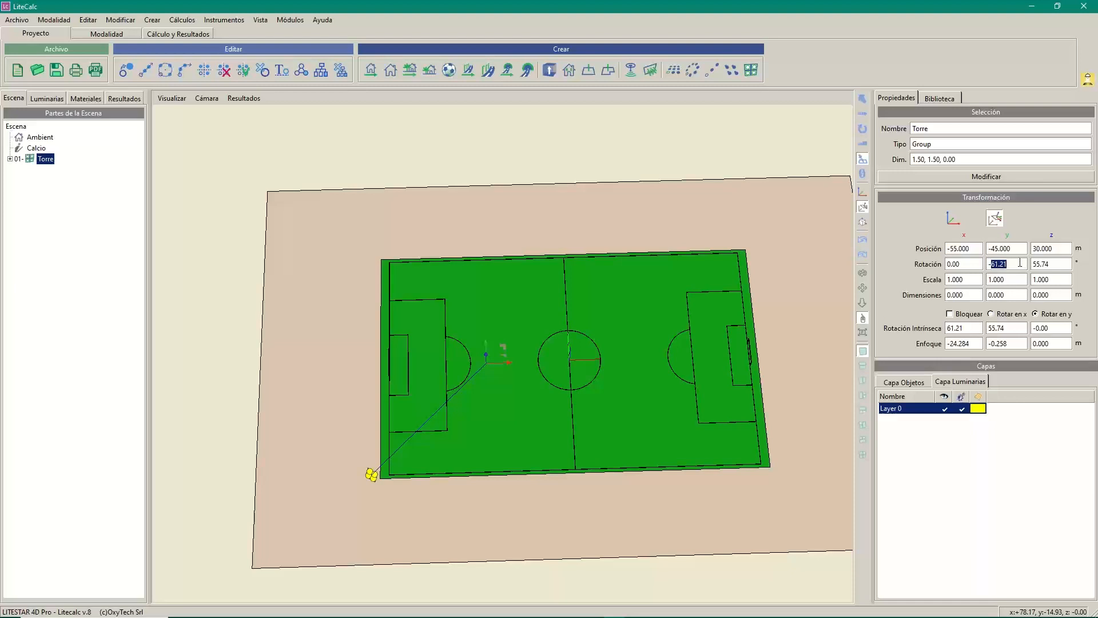
type("65")
key("Tab")
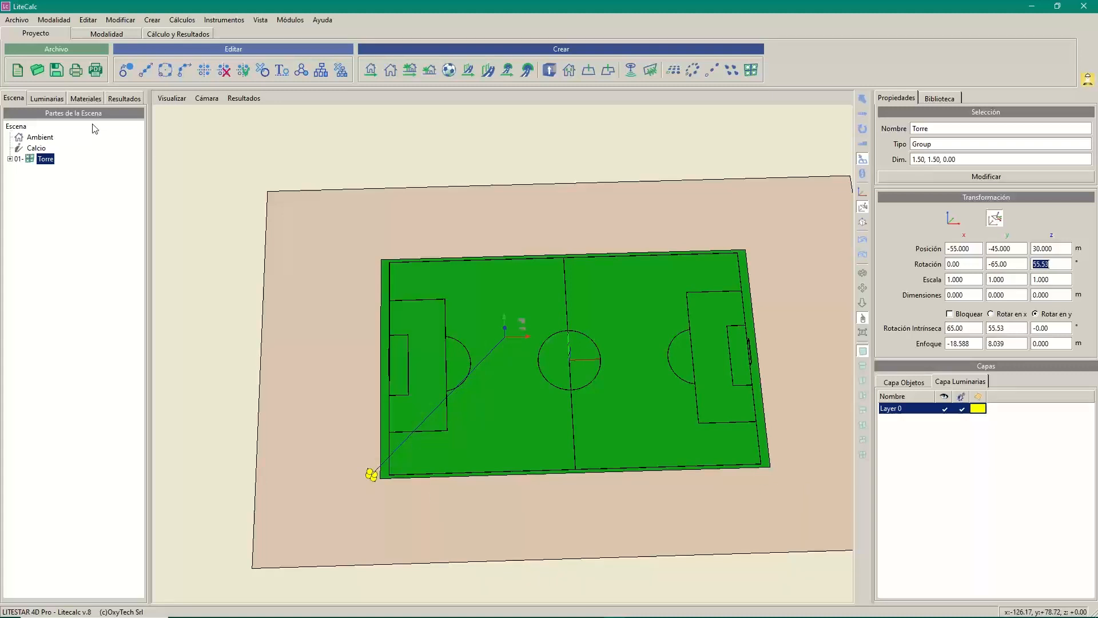
left_click(862, 333)
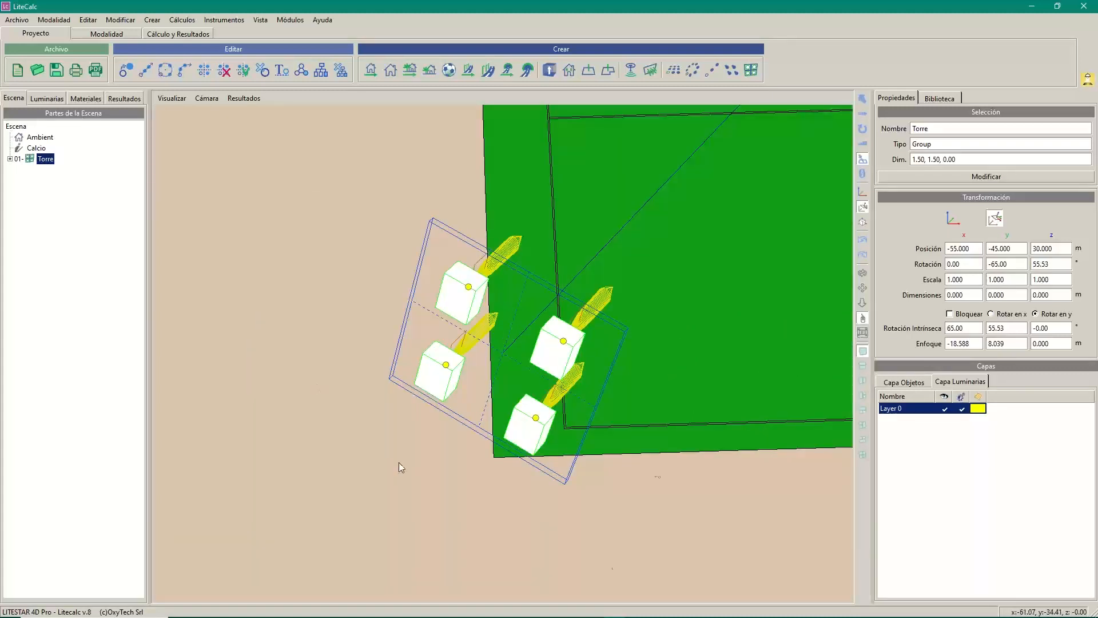
left_click_drag(677, 535, 589, 522)
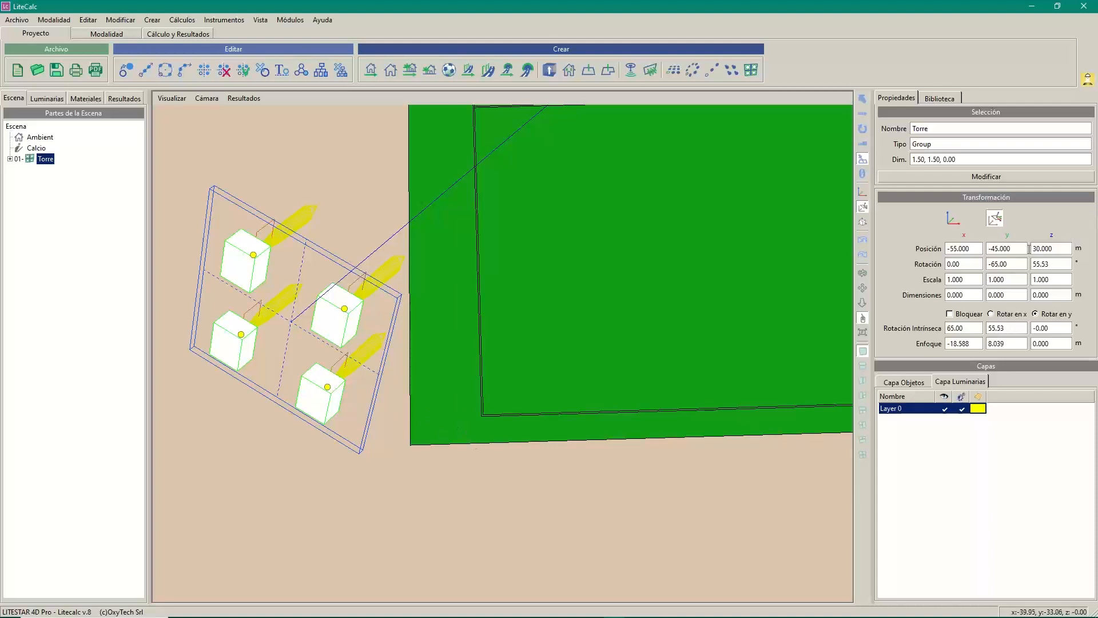
left_click_drag(1056, 263, 931, 262)
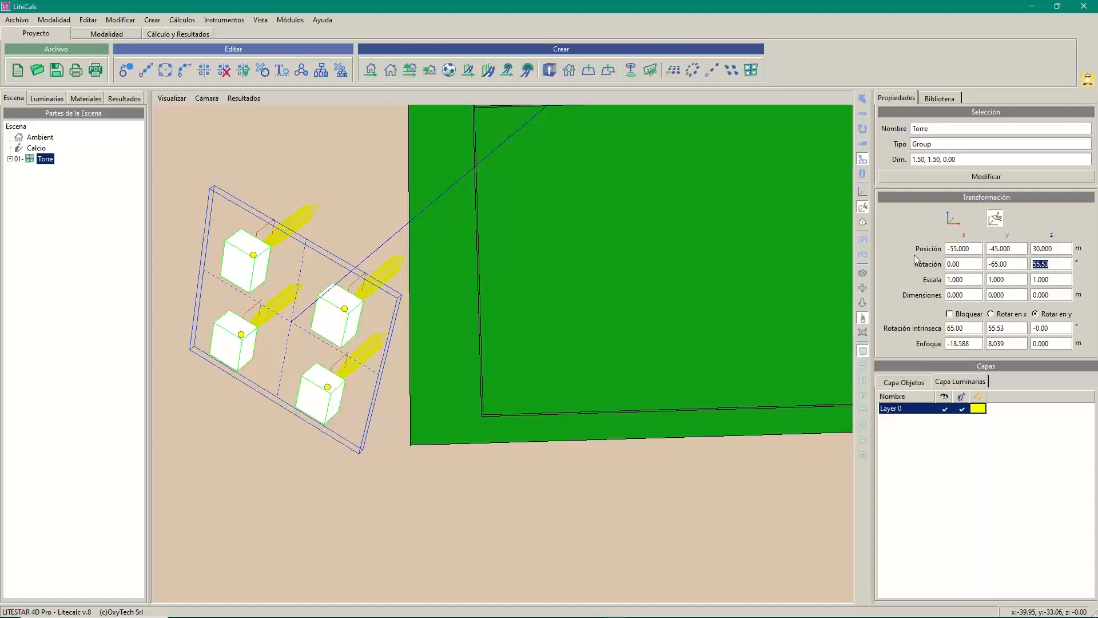
type("45")
key("Tab")
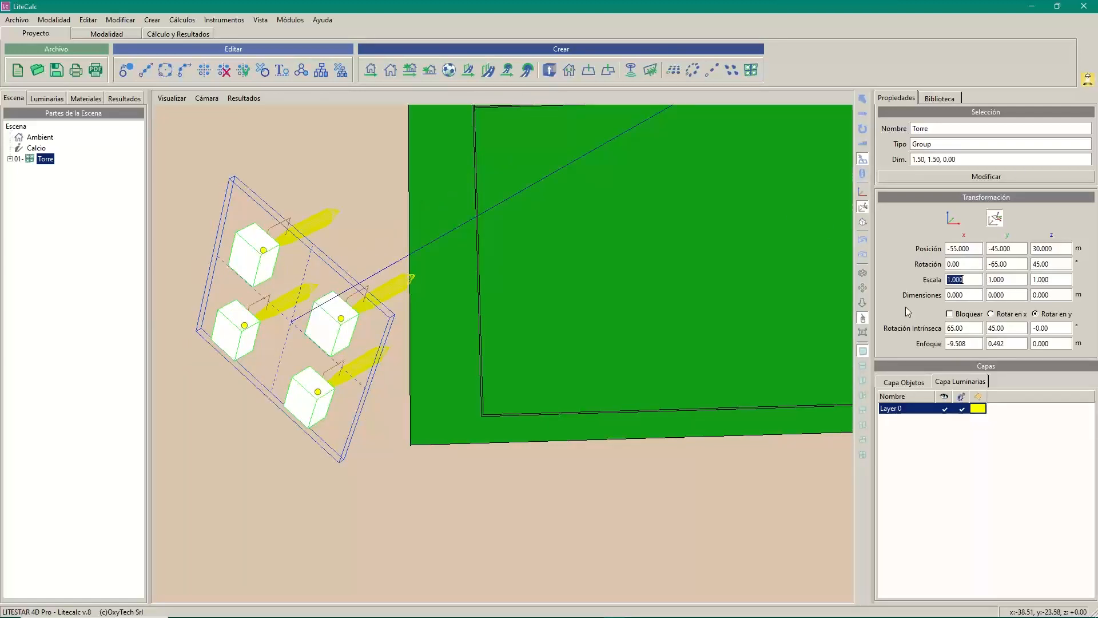
- Examine the tower's aiming direction on the field and inspect the individual luminaires inside the Torre group
scroll(771, 196, "down", 5)
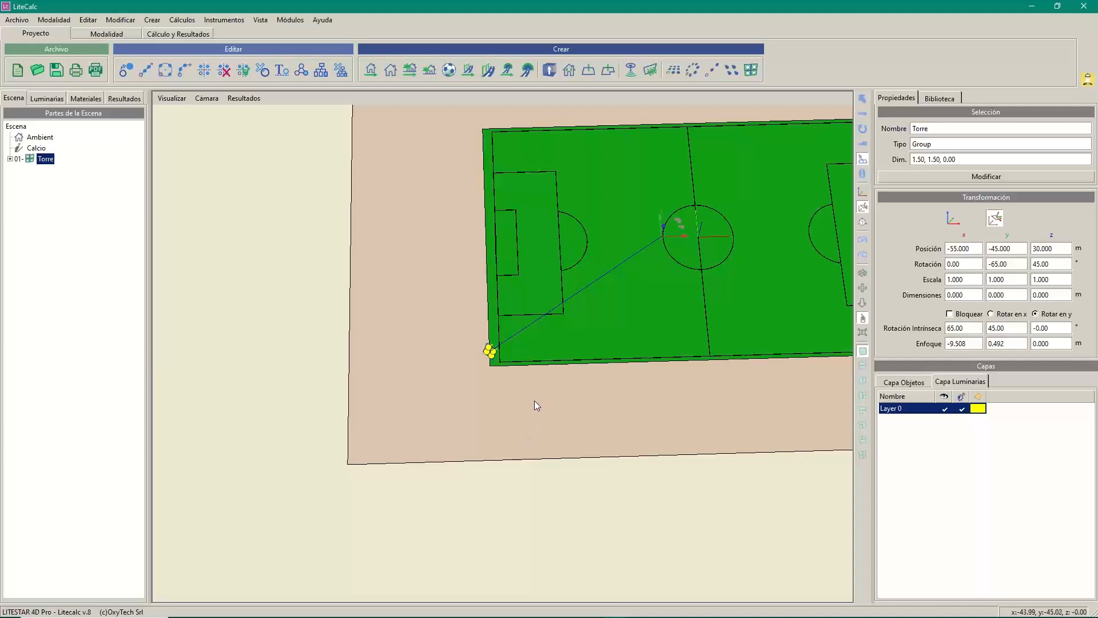
scroll(544, 400, "down", 4)
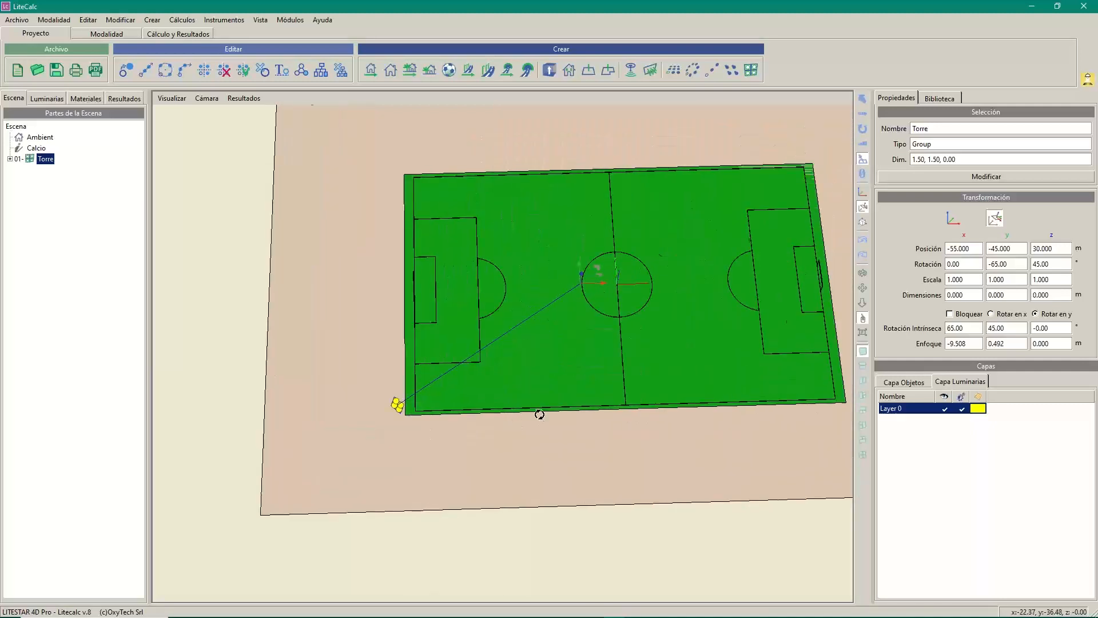
left_click_drag(539, 411, 568, 347)
scroll(507, 427, "up", 3)
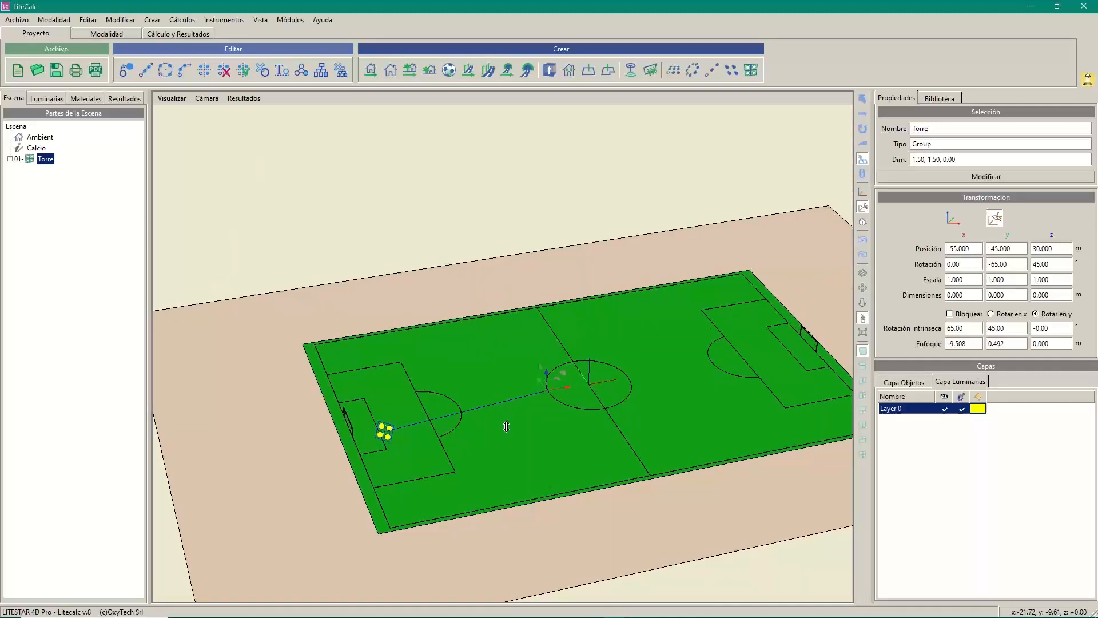
scroll(514, 416, "up", 2)
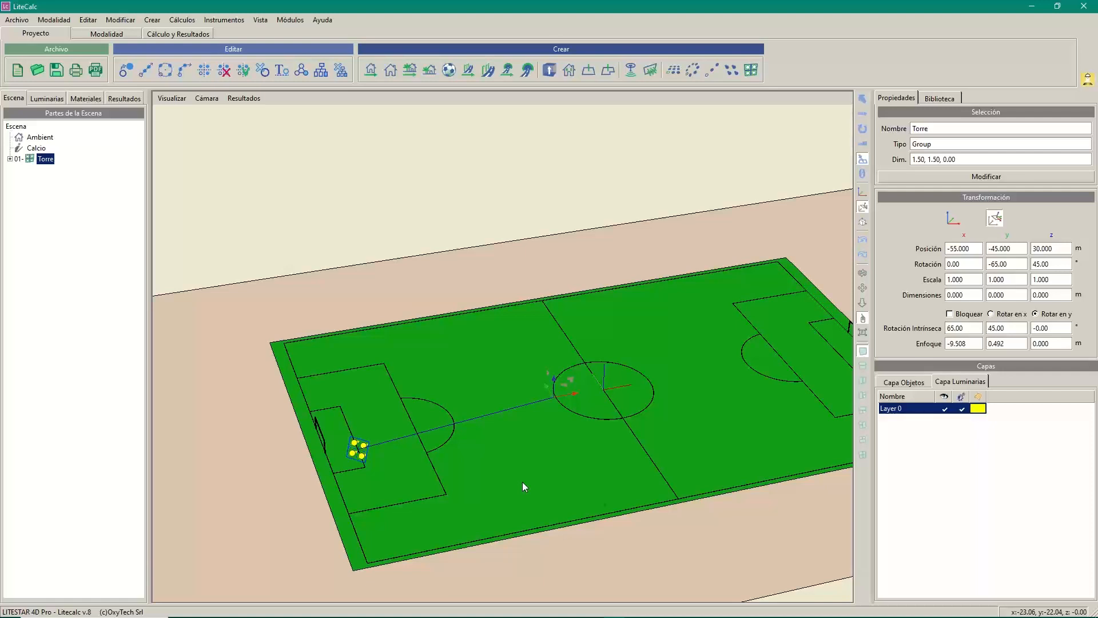
left_click(10, 159)
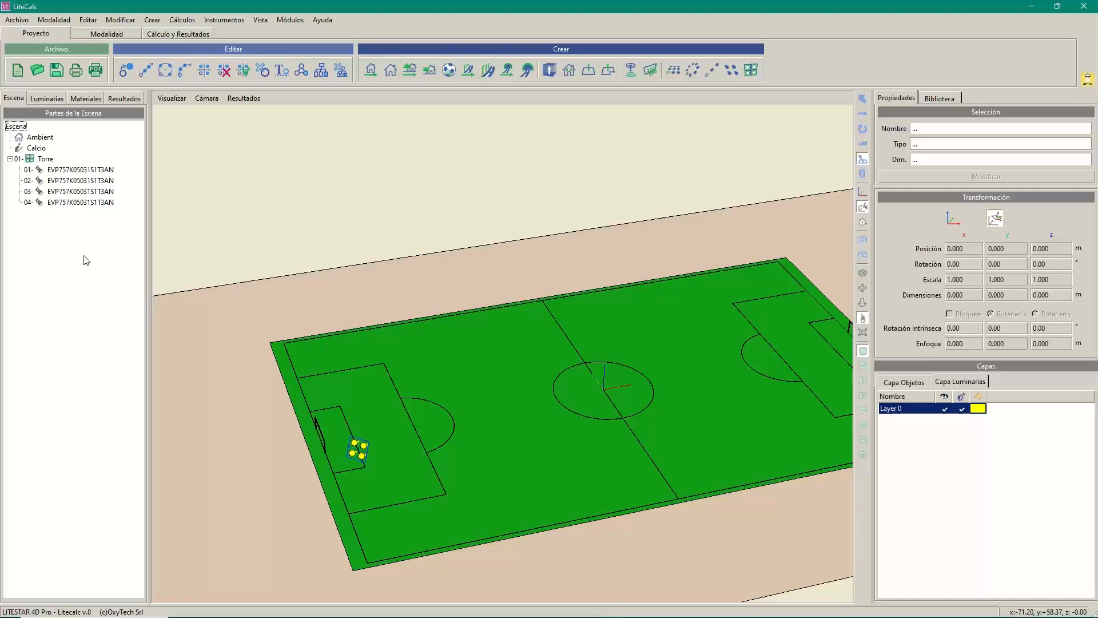
left_click(90, 170)
left_click(89, 181)
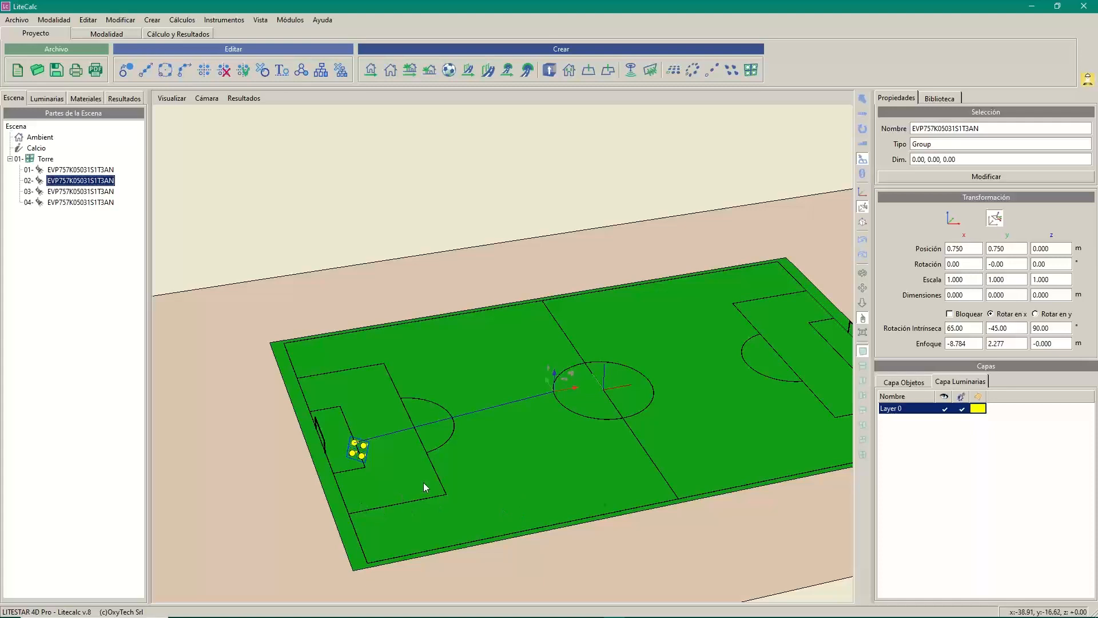
scroll(423, 482, "up", 3)
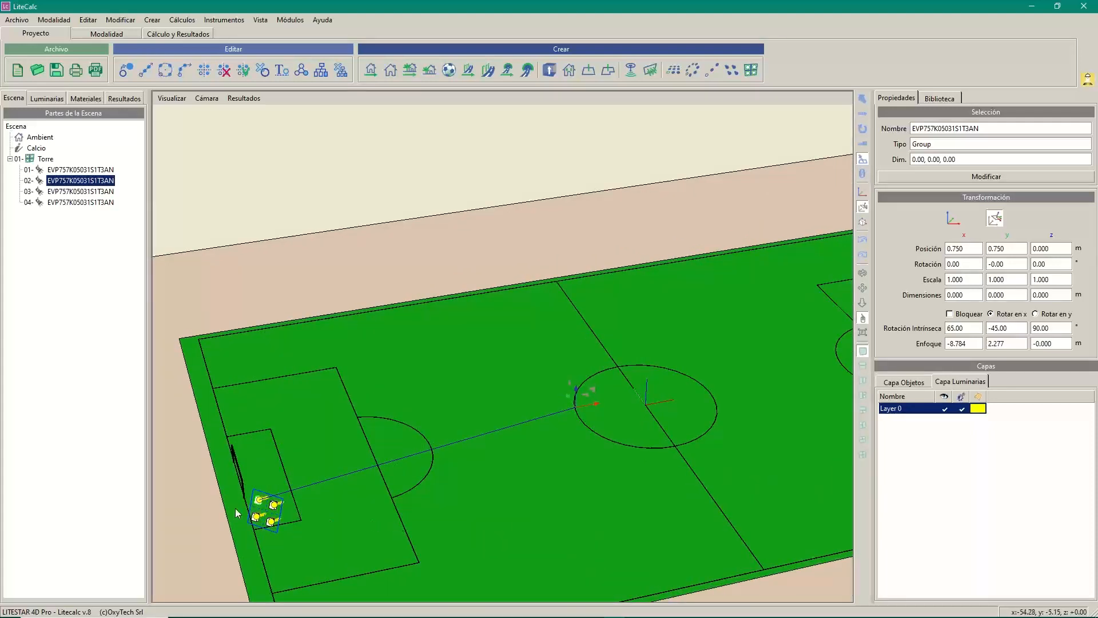
left_click(274, 507)
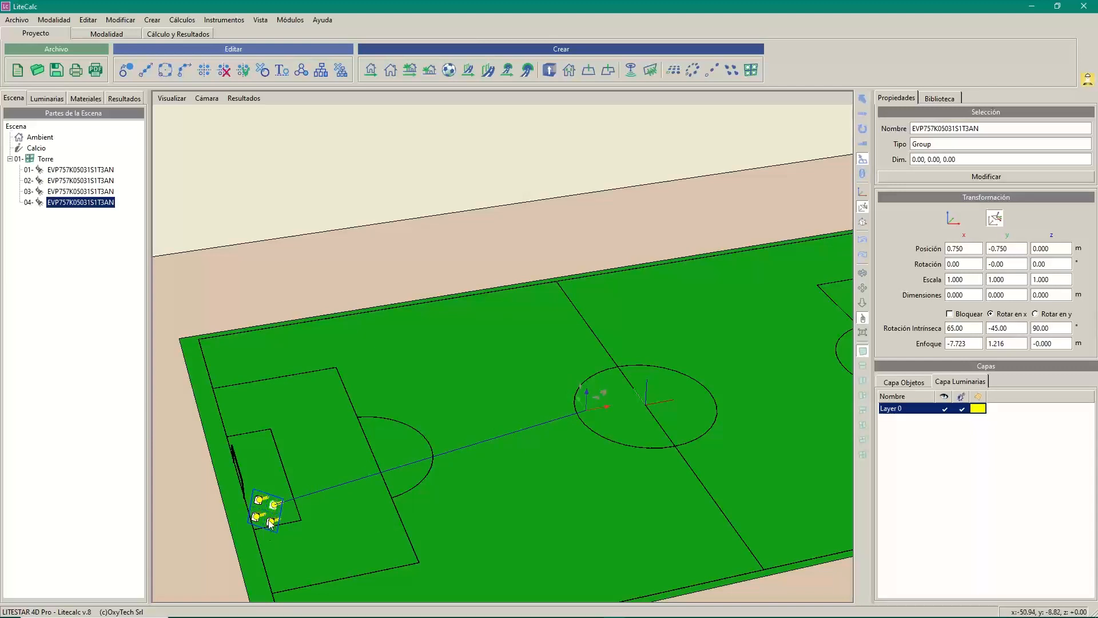
left_click(263, 523)
left_click(254, 516)
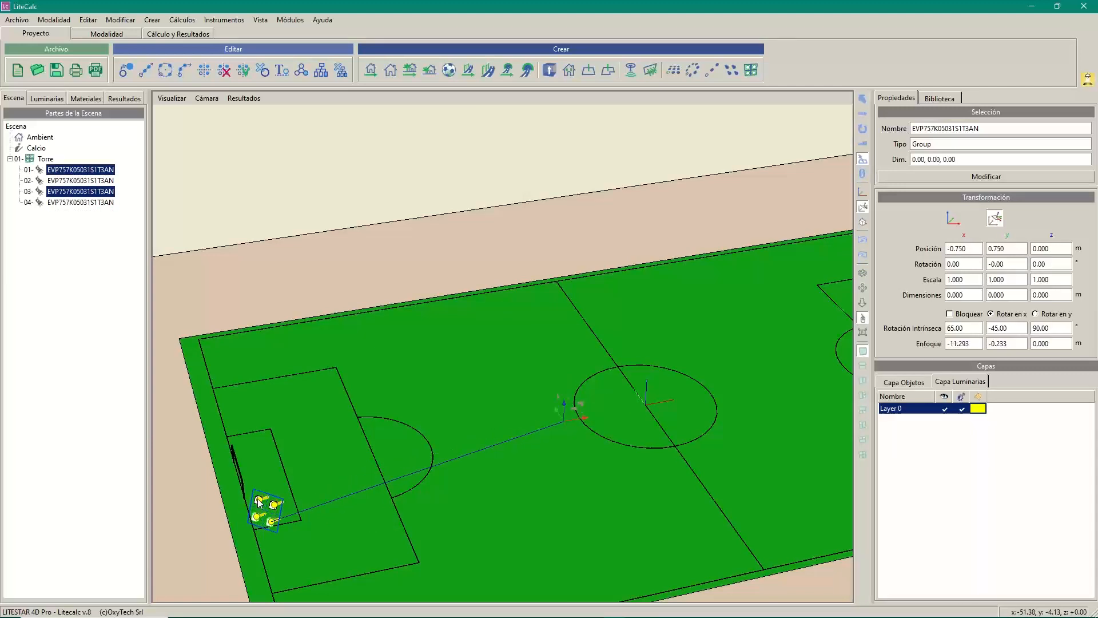
left_click(258, 499)
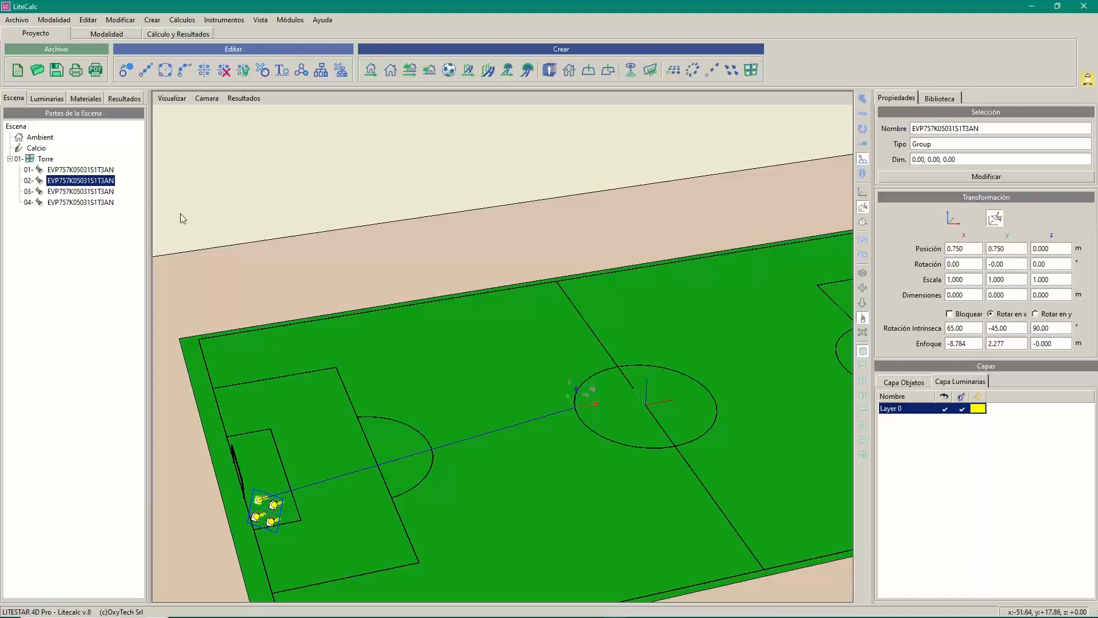
- Open the Torre group for modification, move its window clear of the views, and resize the viewports
left_click(49, 160)
right_click(48, 158)
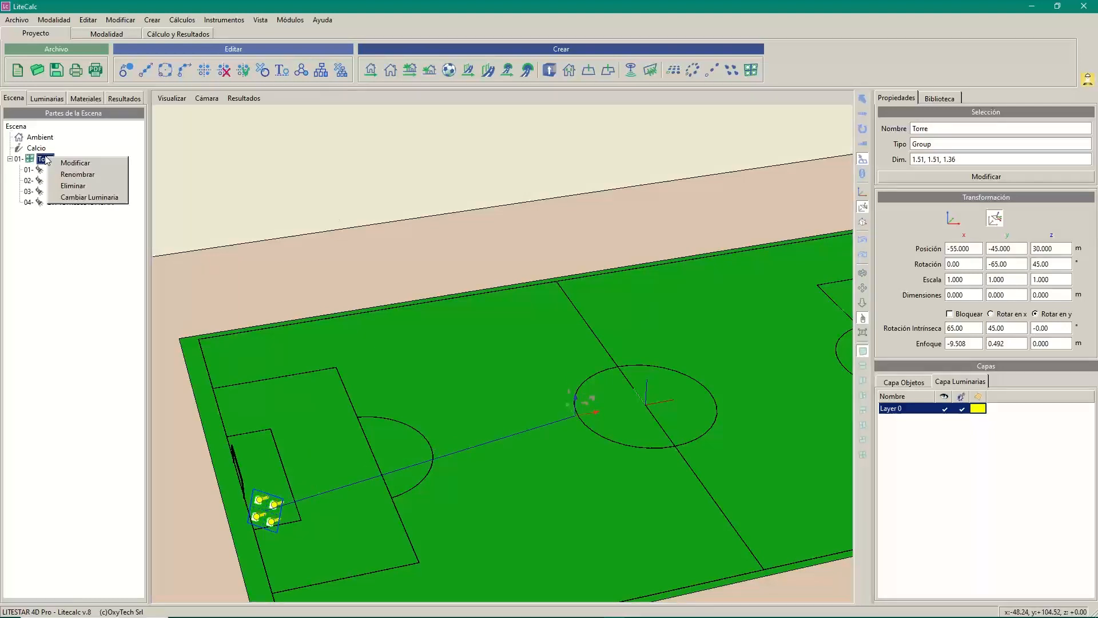
left_click(78, 164)
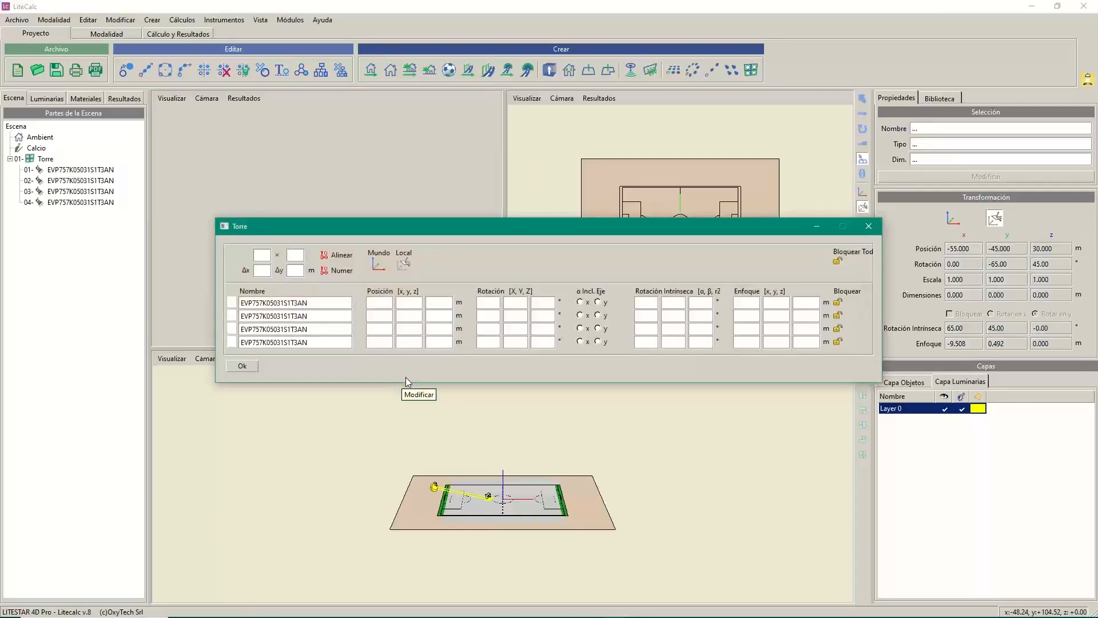
left_click_drag(465, 226, 222, 544)
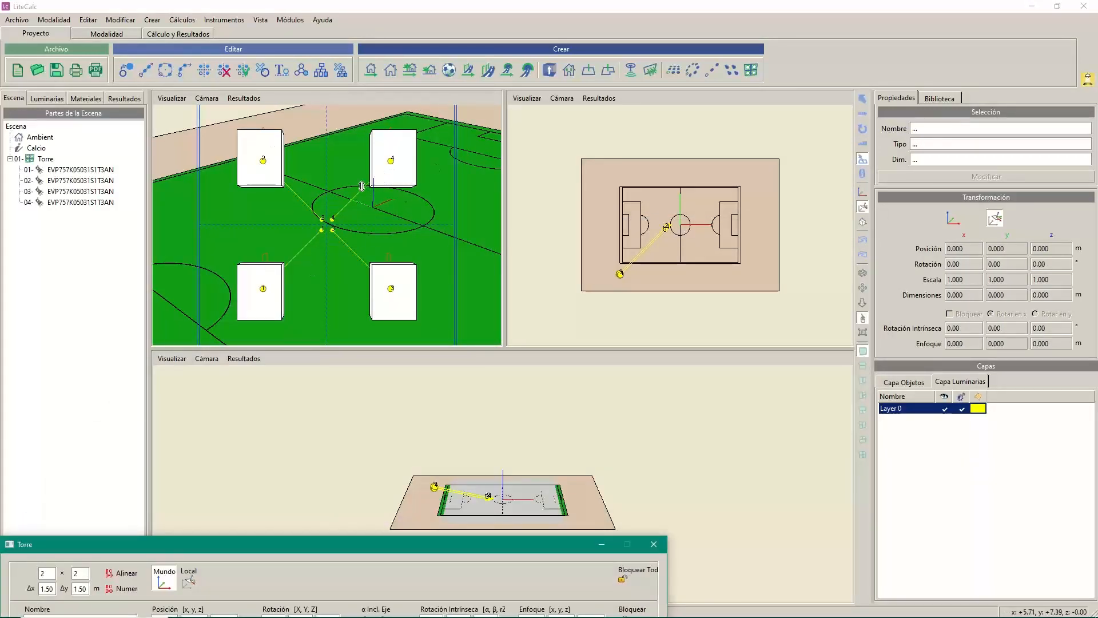
scroll(361, 187, "down", 5)
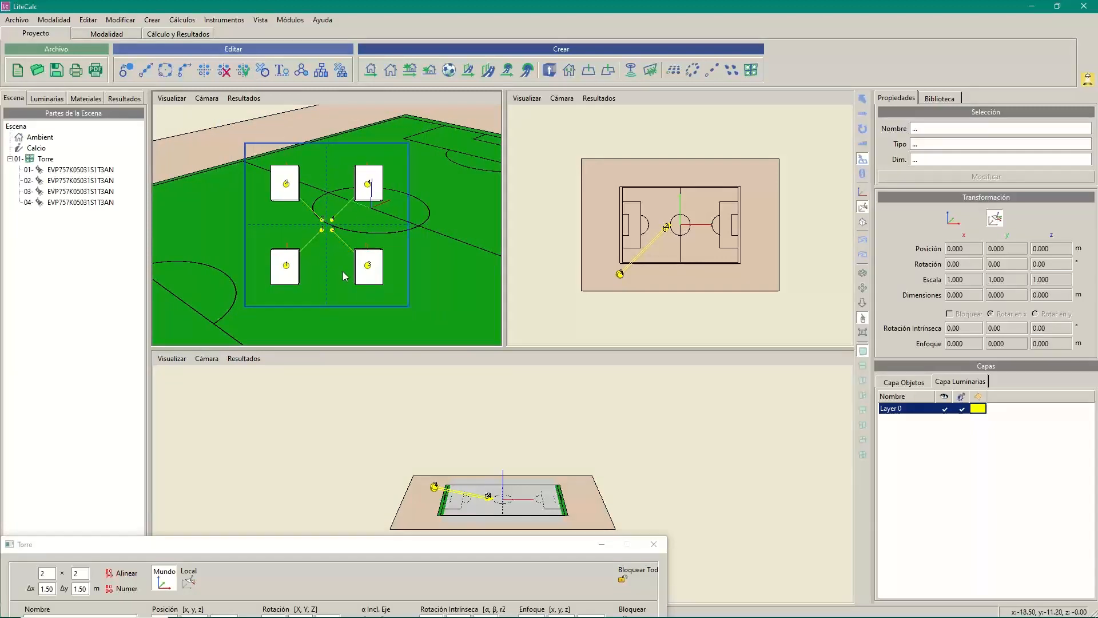
left_click_drag(495, 213, 426, 221)
left_click_drag(270, 339, 273, 328)
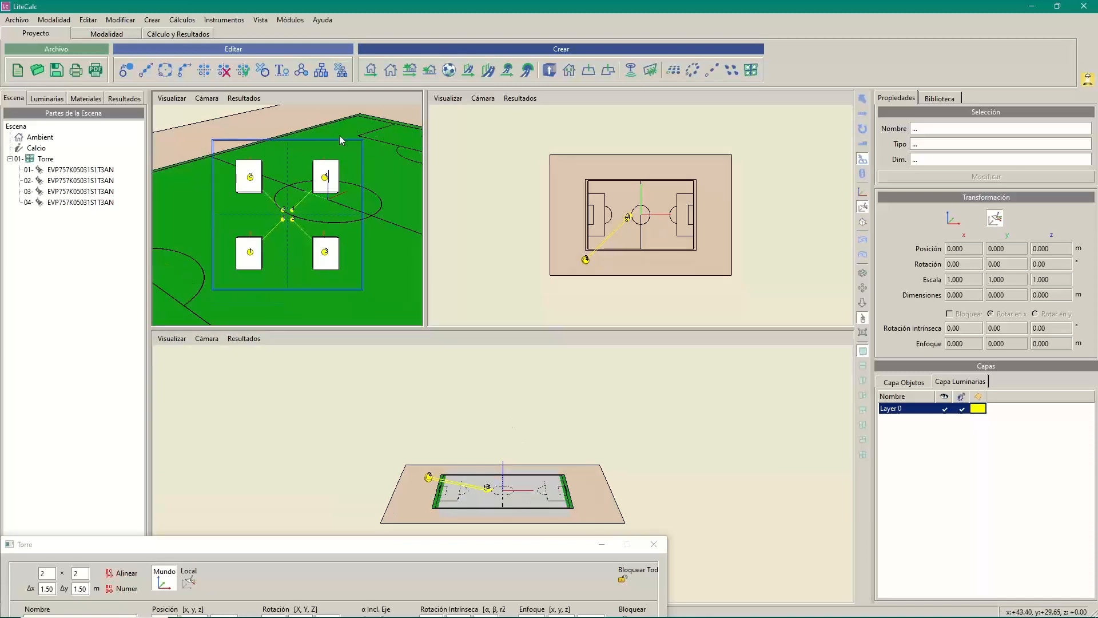
- Check luminaire 02's aim in the tower viewports and hide the grid in the perspective view of the whole field
left_click(250, 180)
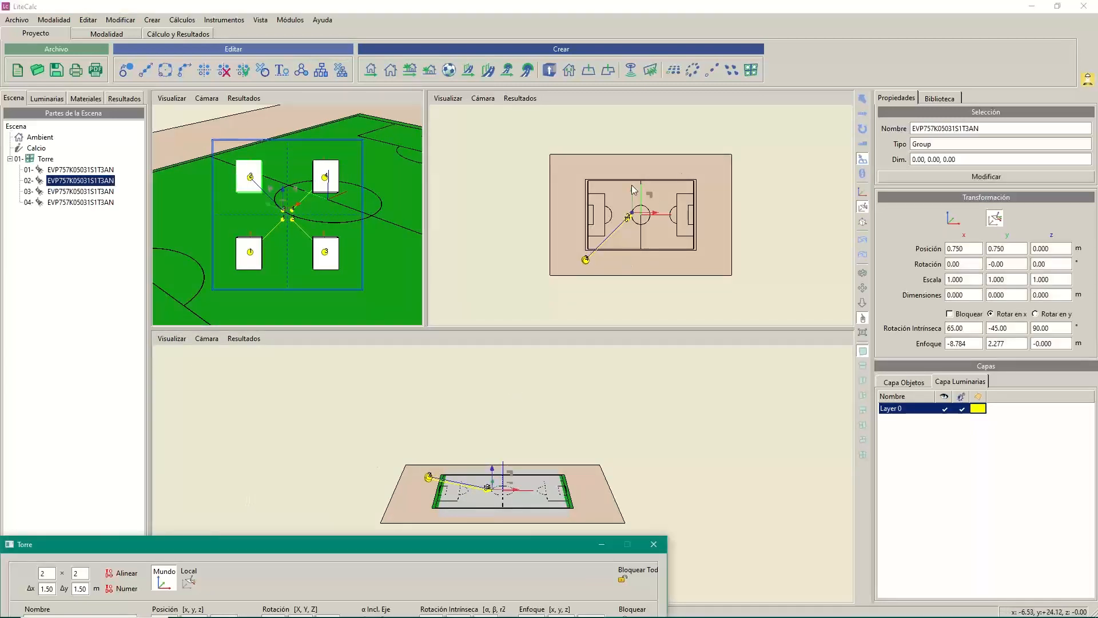
scroll(681, 229, "up", 3)
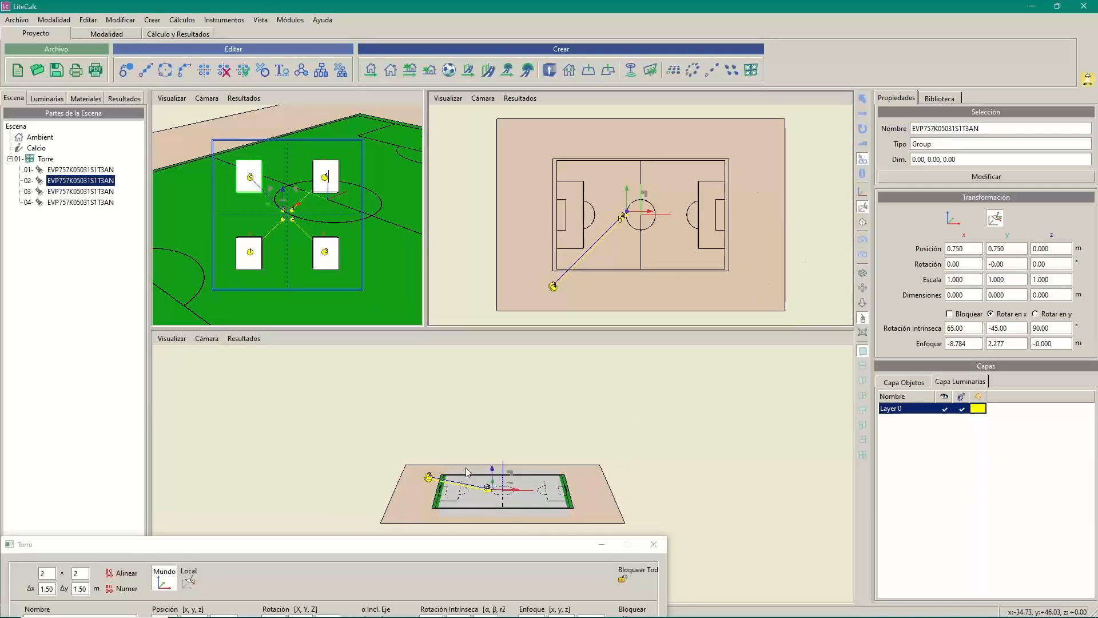
left_click(172, 339)
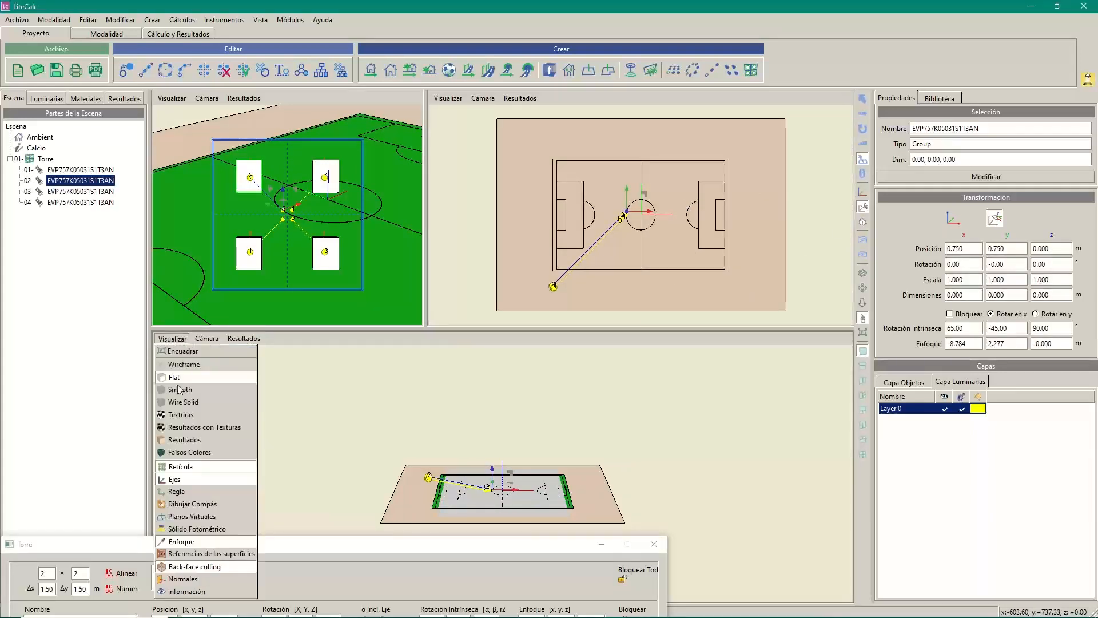
left_click(176, 466)
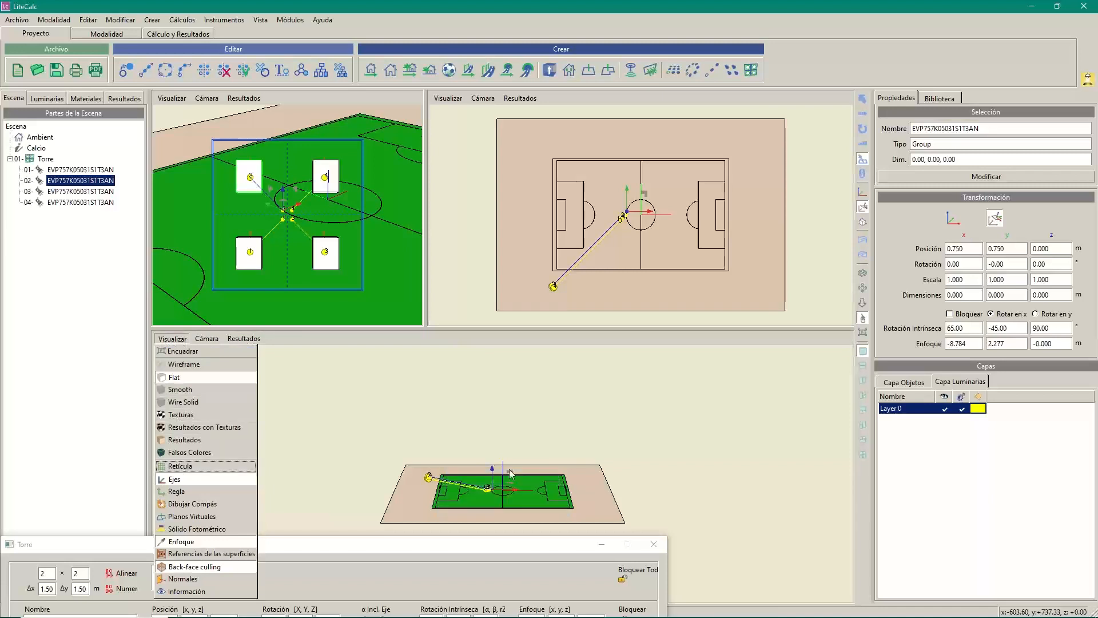
left_click(557, 448)
left_click(544, 478)
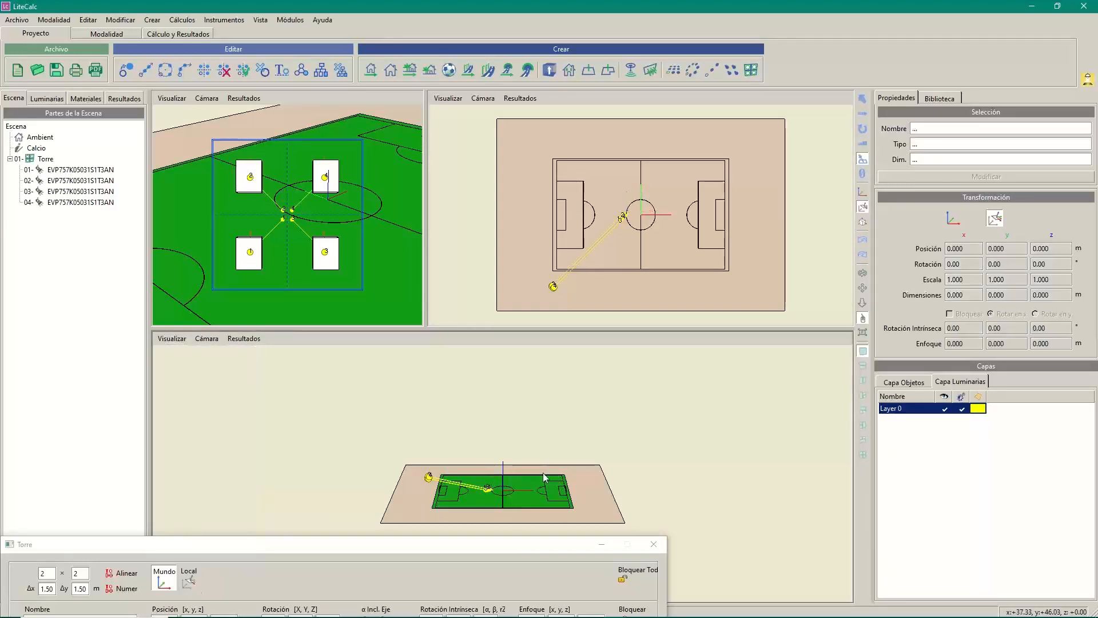
right_click_drag(544, 478, 538, 445)
middle_click_drag(539, 493, 545, 418)
left_click_drag(545, 418, 571, 532)
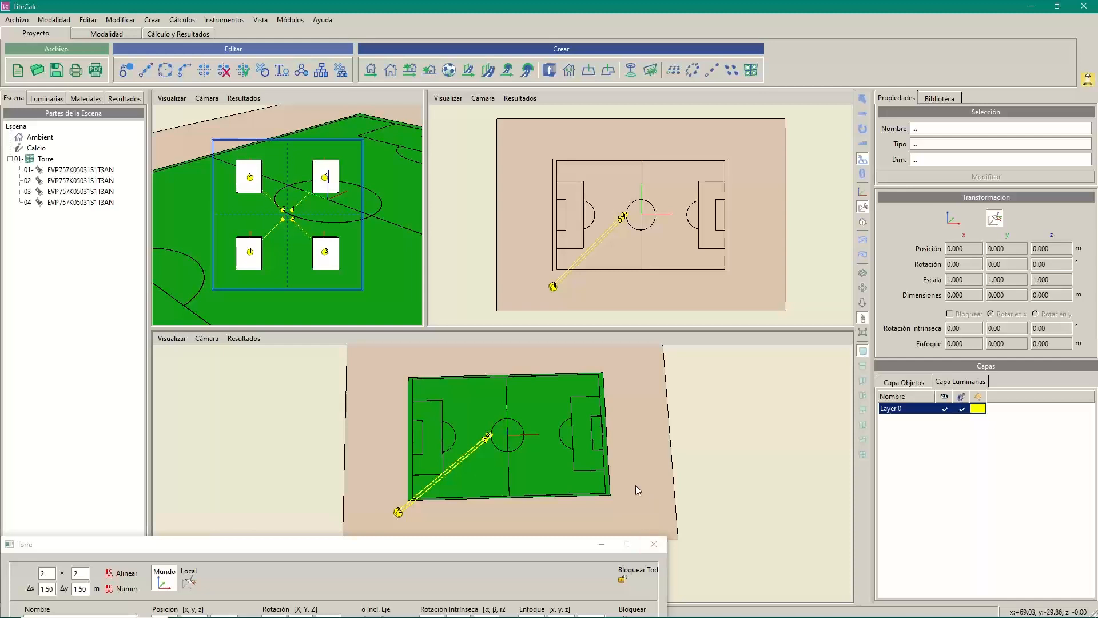
left_click_drag(586, 447, 588, 385)
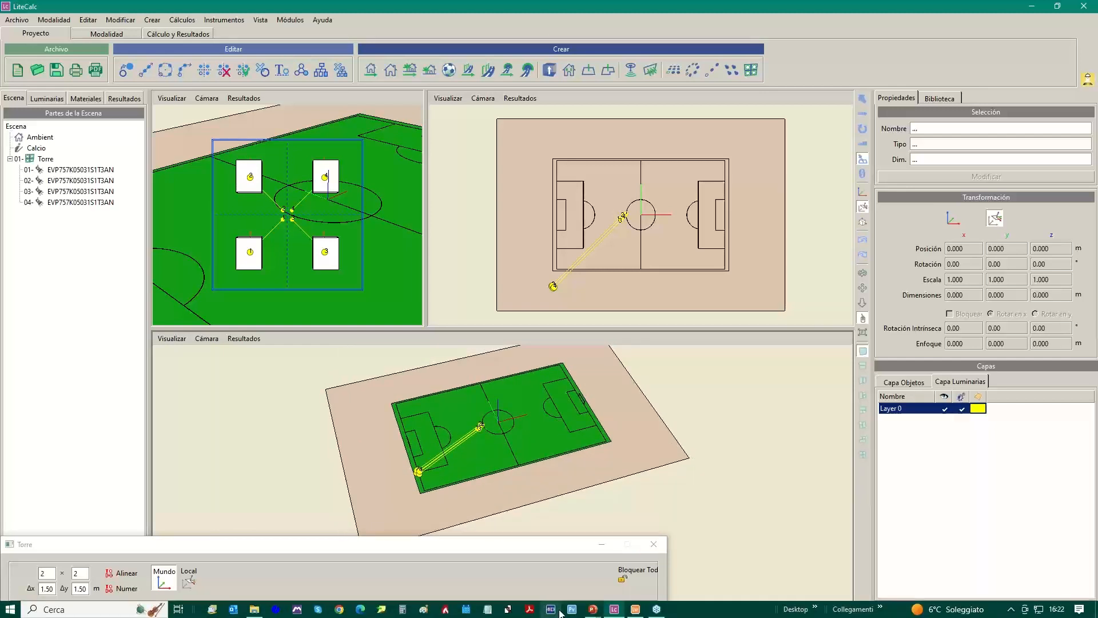
- Move luminaire 04's aiming point to about X -2.98, Y -5.14 m, in the lower part of the centre circle
left_click(242, 187)
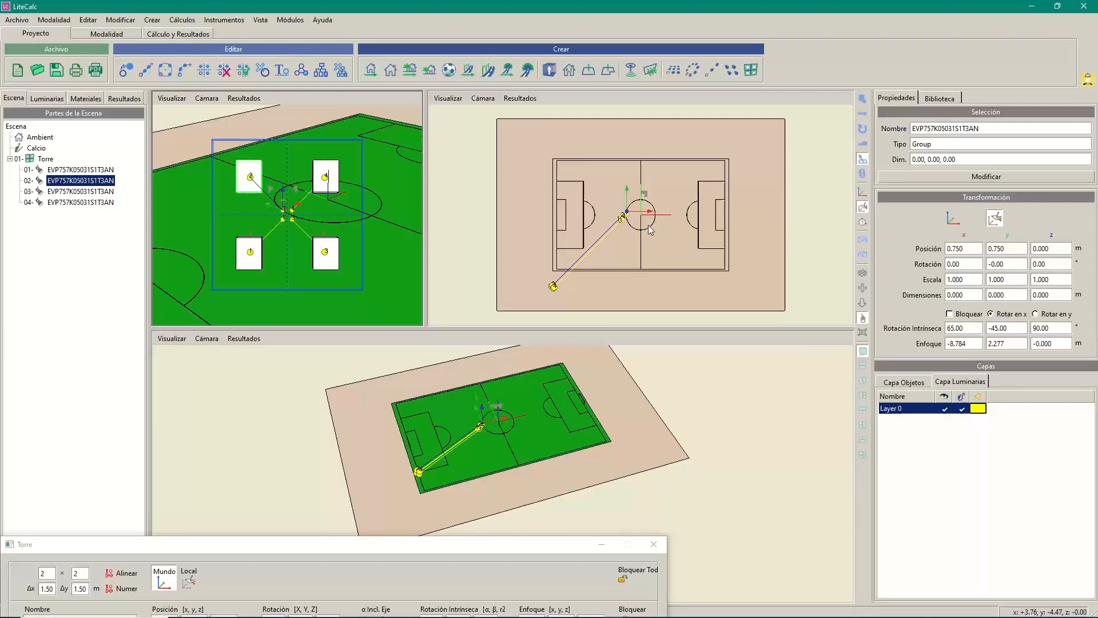
scroll(649, 228, "up", 5)
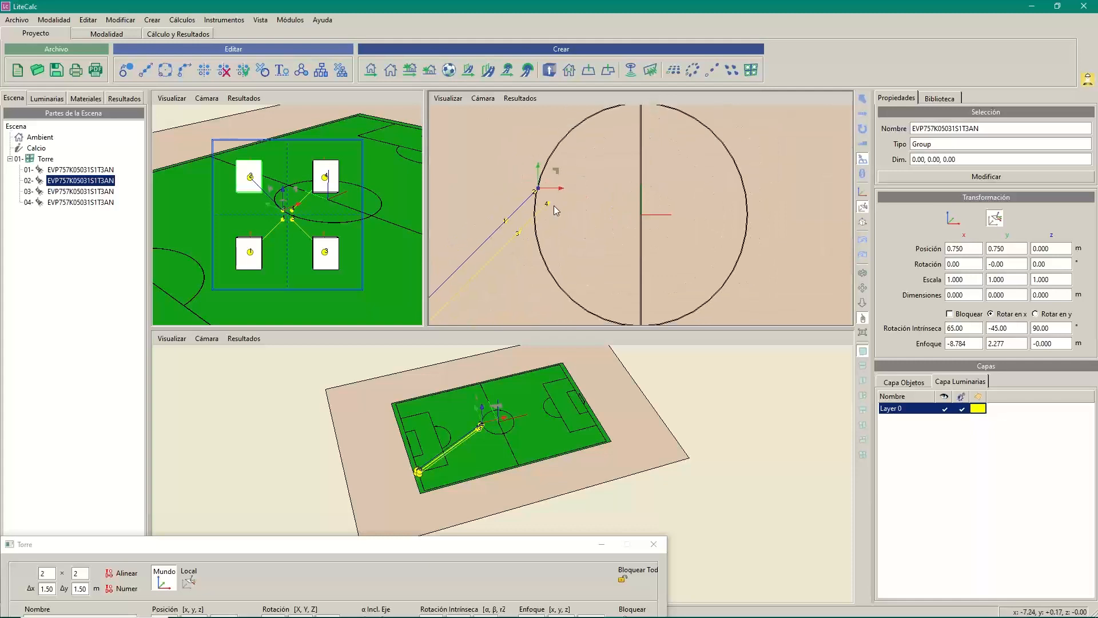
left_click(547, 204)
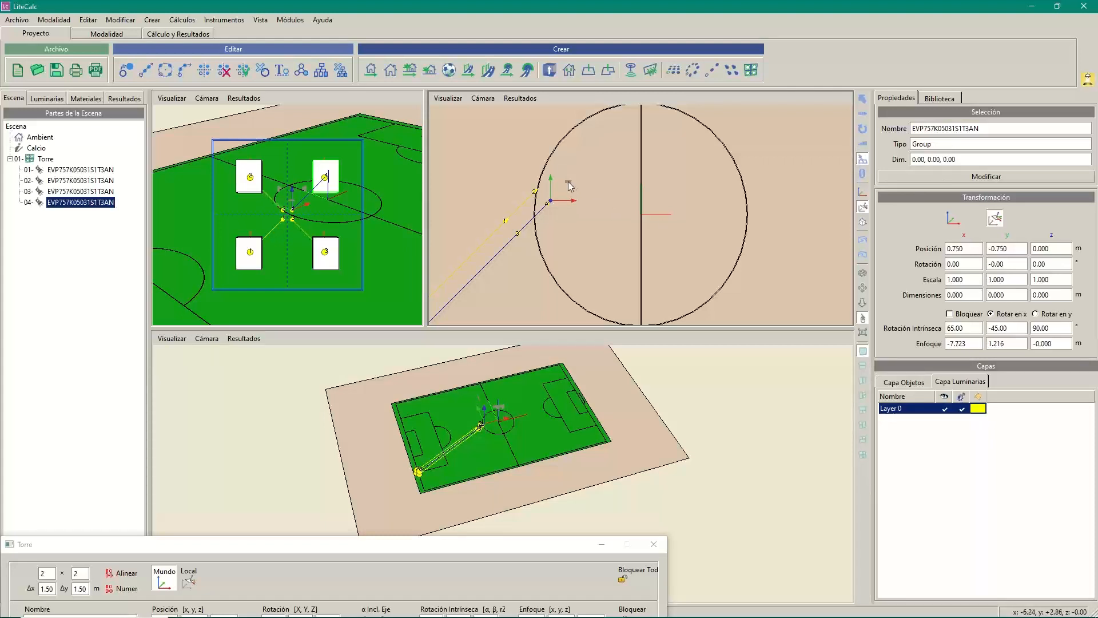
left_click_drag(568, 183, 625, 260)
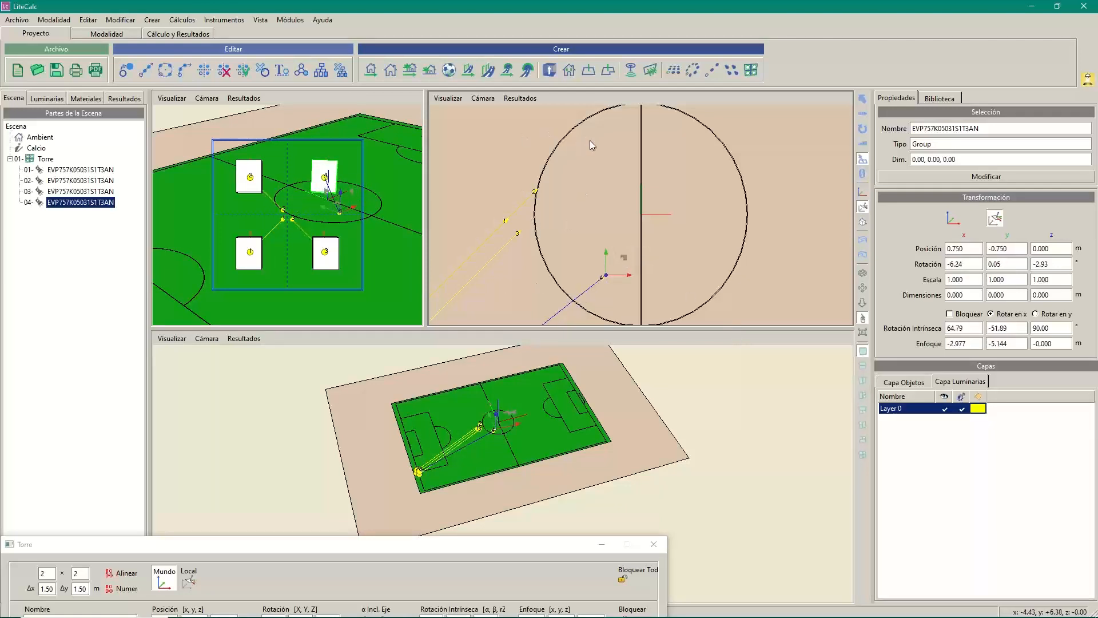
- Aim luminaire 02 at about X -39.5, Y 24 m in the field's upper-left area, and luminaire 04 just above and left of the centre circle
scroll(599, 156, "down", 5)
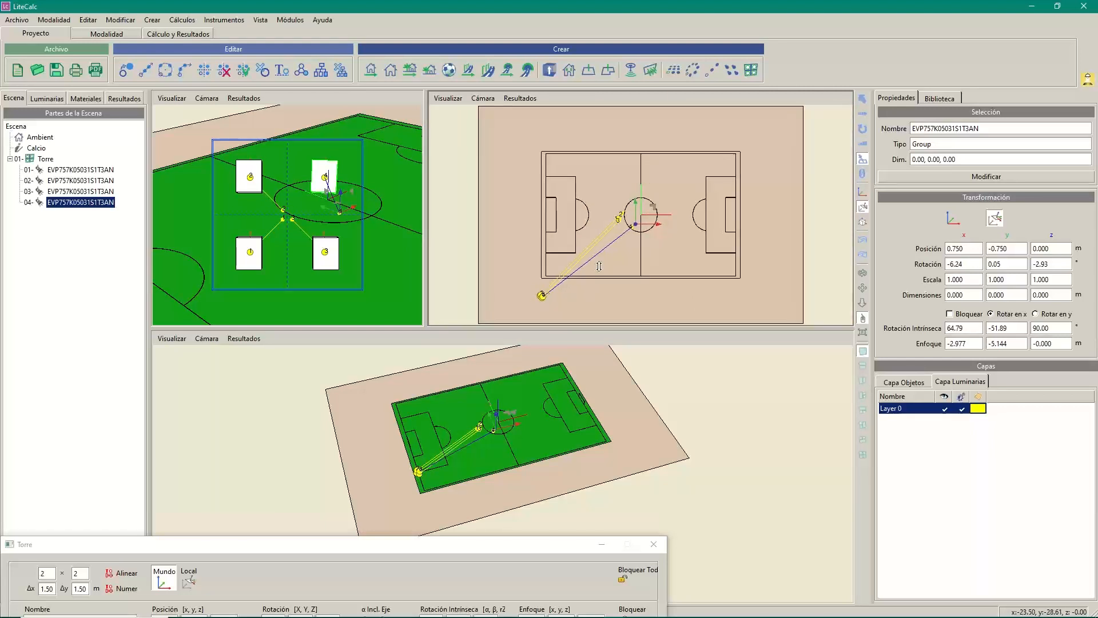
scroll(596, 254, "up", 2)
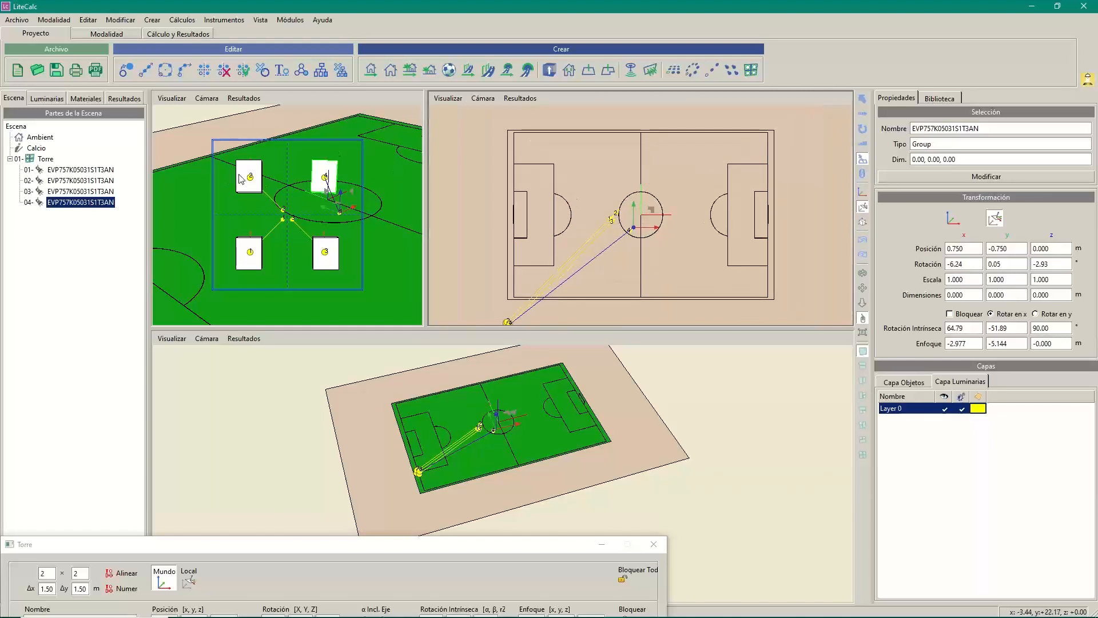
left_click(241, 177)
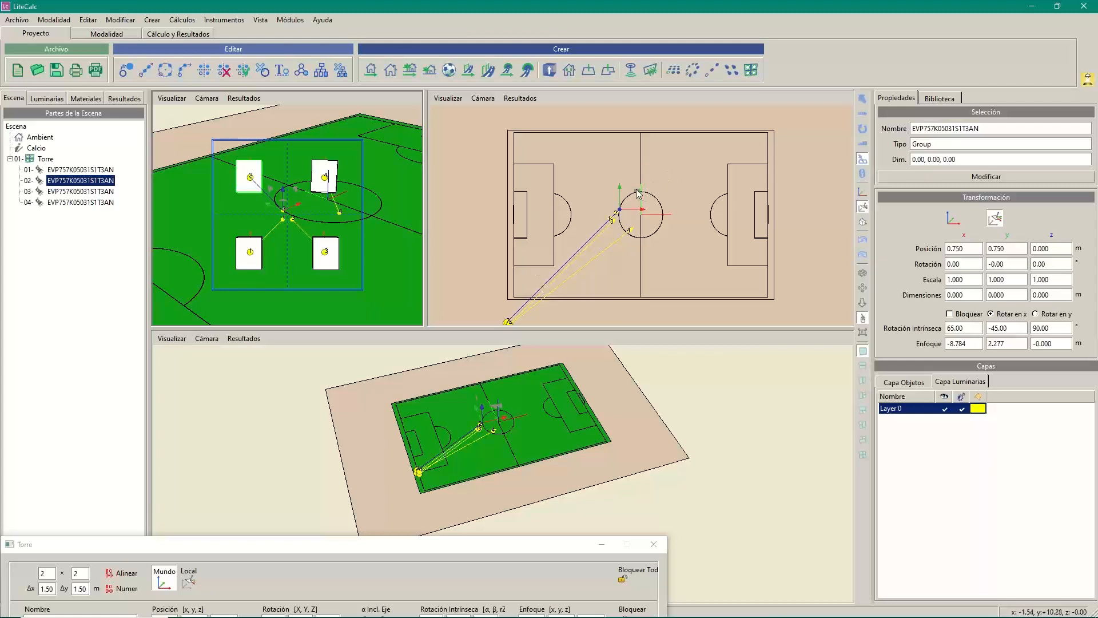
left_click_drag(639, 194, 566, 150)
left_click(646, 230)
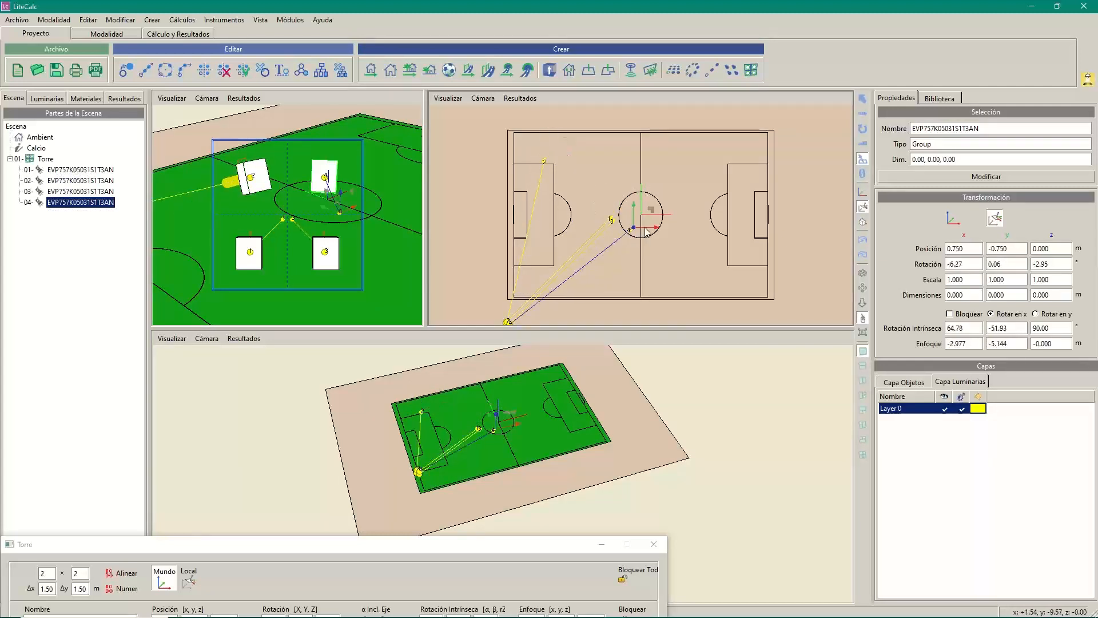
left_click_drag(647, 232, 643, 167)
- Aim luminaire 03 below the centre circle, and re-aim luminaires 01 and 03 together at about X -39.6, Y -13.2 m by the left penalty area
left_click(611, 221)
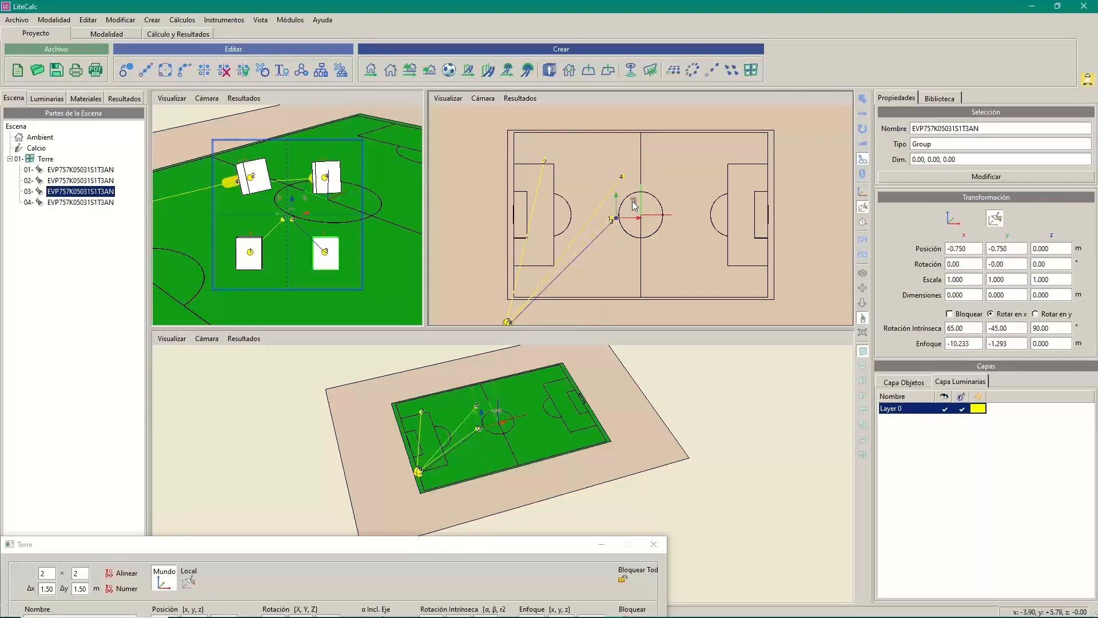
left_click_drag(634, 206, 625, 269)
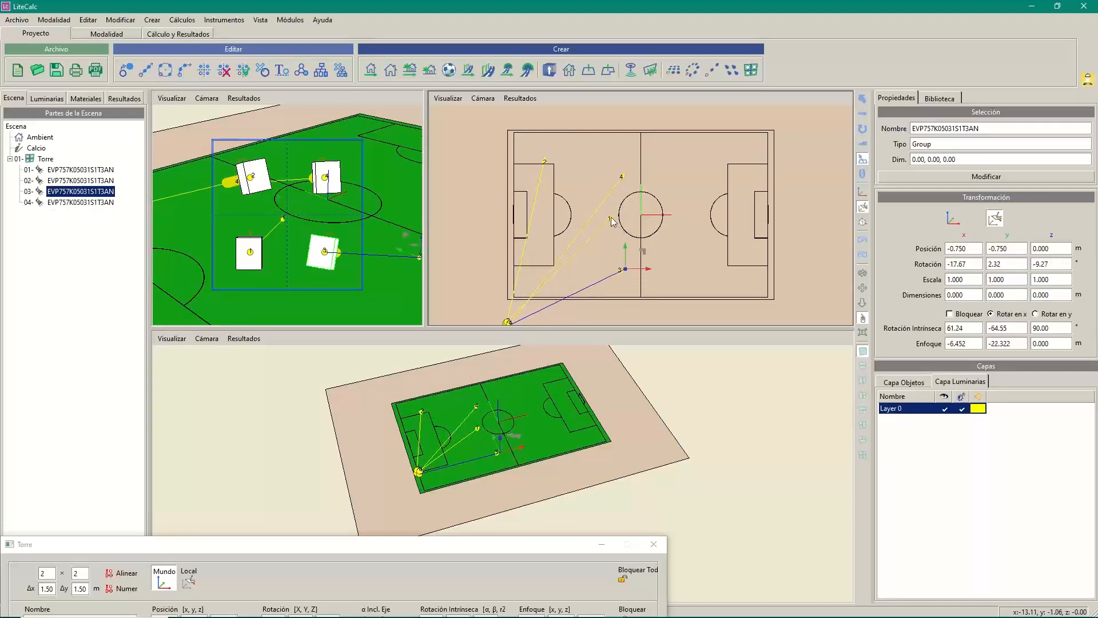
left_click(611, 218, "ctrl")
left_click_drag(630, 197, 551, 239)
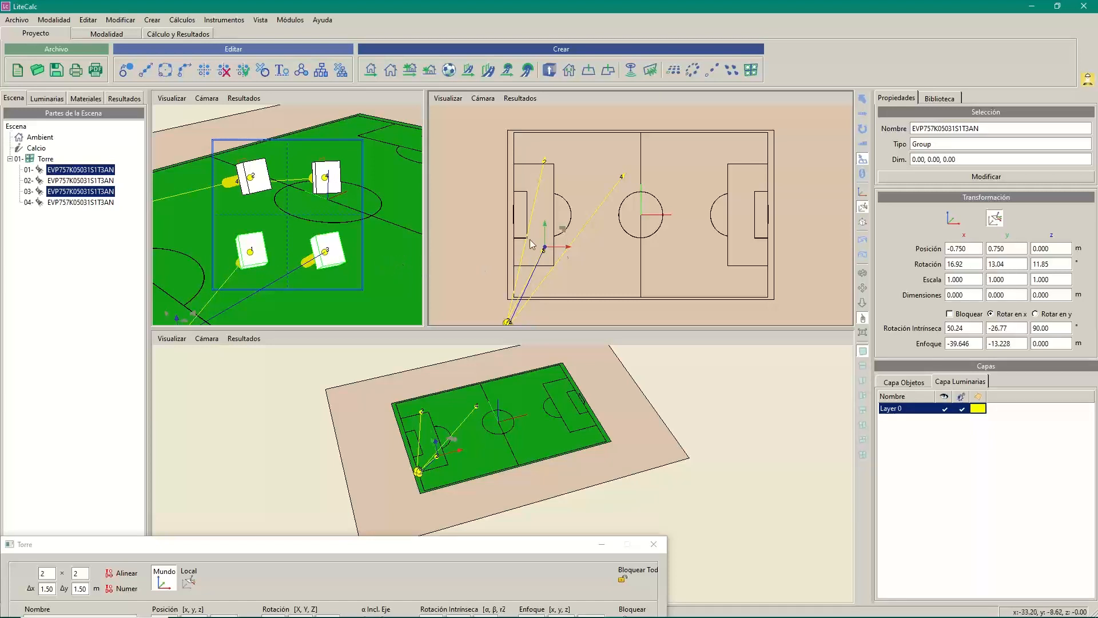
- Re-aim luminaire 03 alone at about X -5.15, Y -15.83 m, below the centre circle
left_click(332, 247)
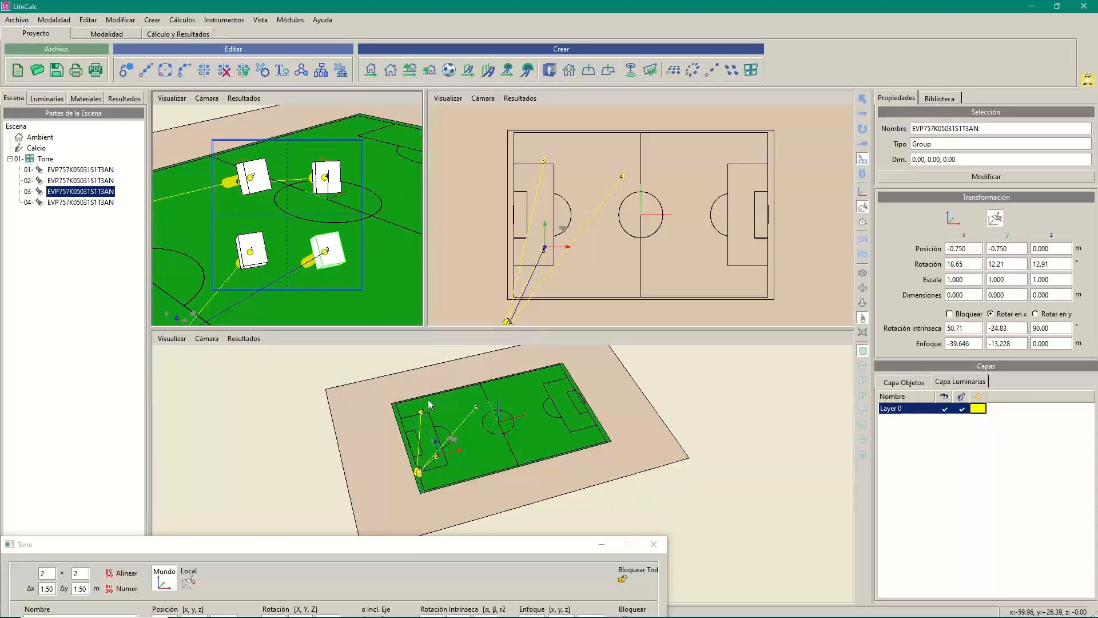
left_click_drag(558, 230, 645, 254)
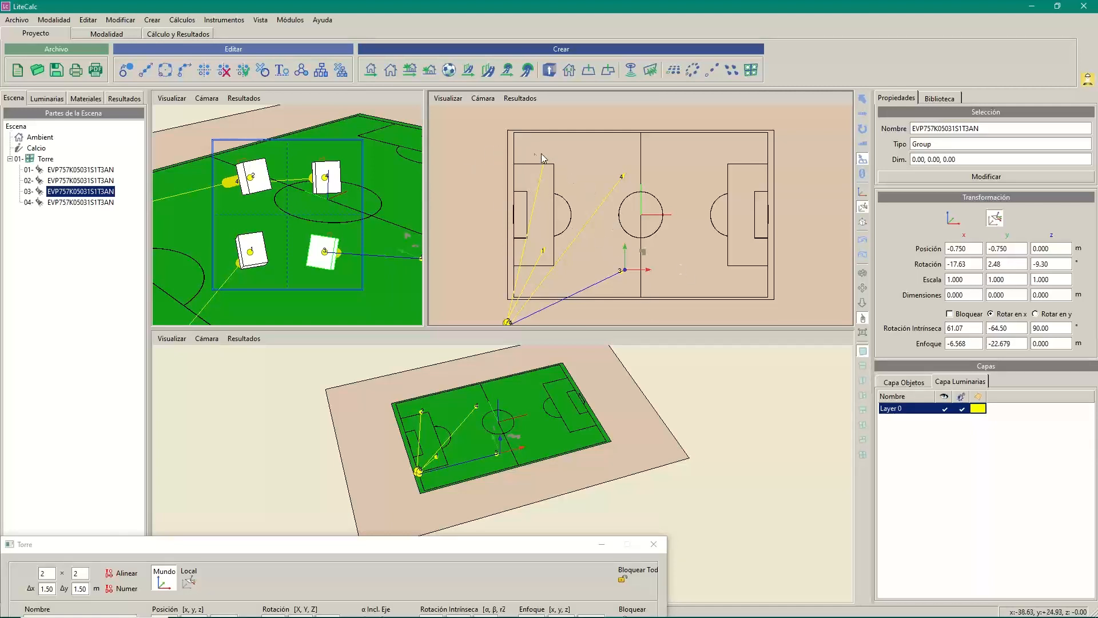
left_click_drag(643, 251, 648, 234)
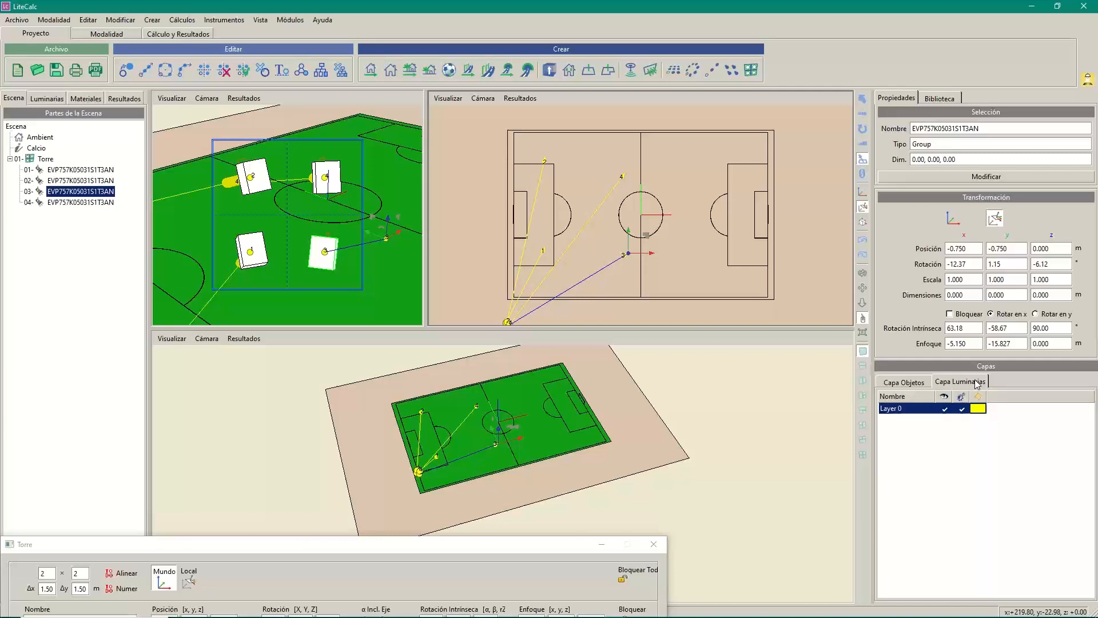
- Create a new luminaire layer named Partido Nivel A
left_click(952, 379)
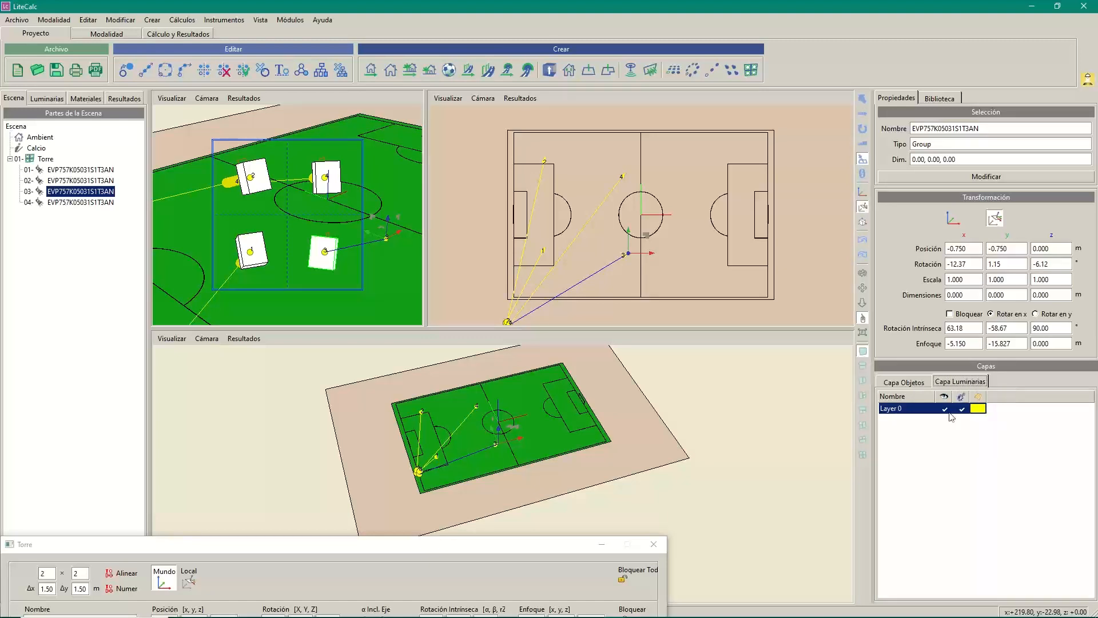
right_click(920, 417)
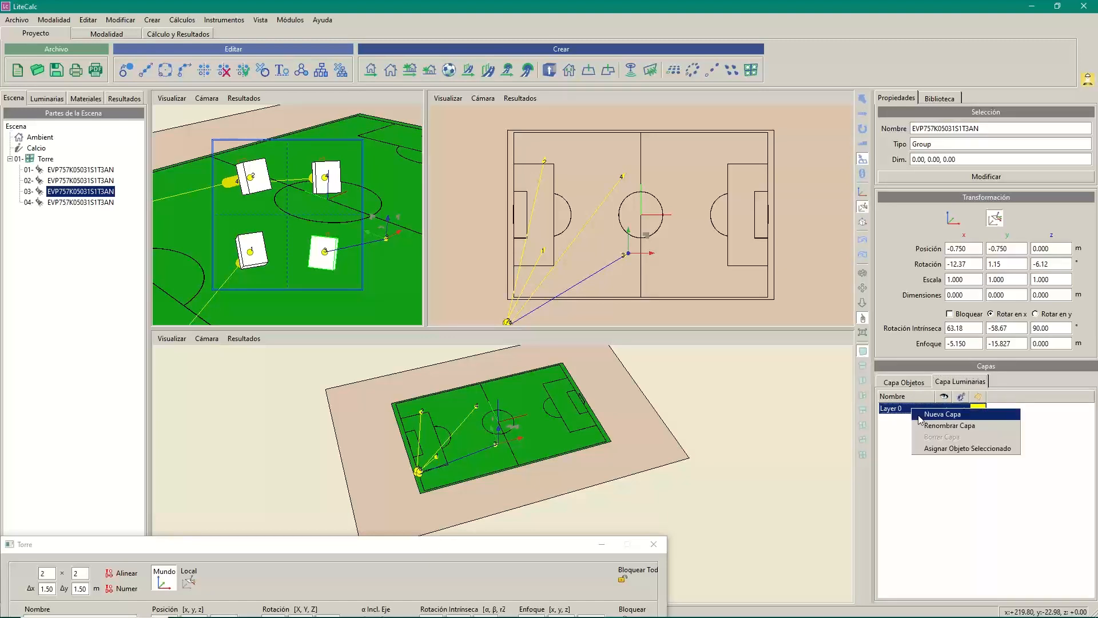
left_click(933, 414)
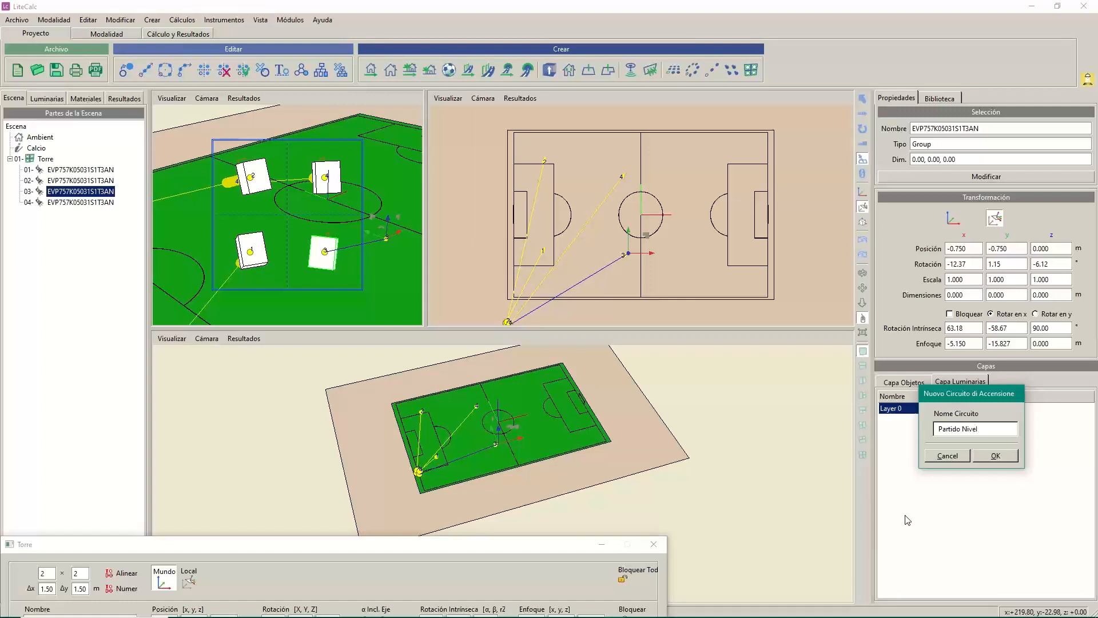
left_click(987, 460)
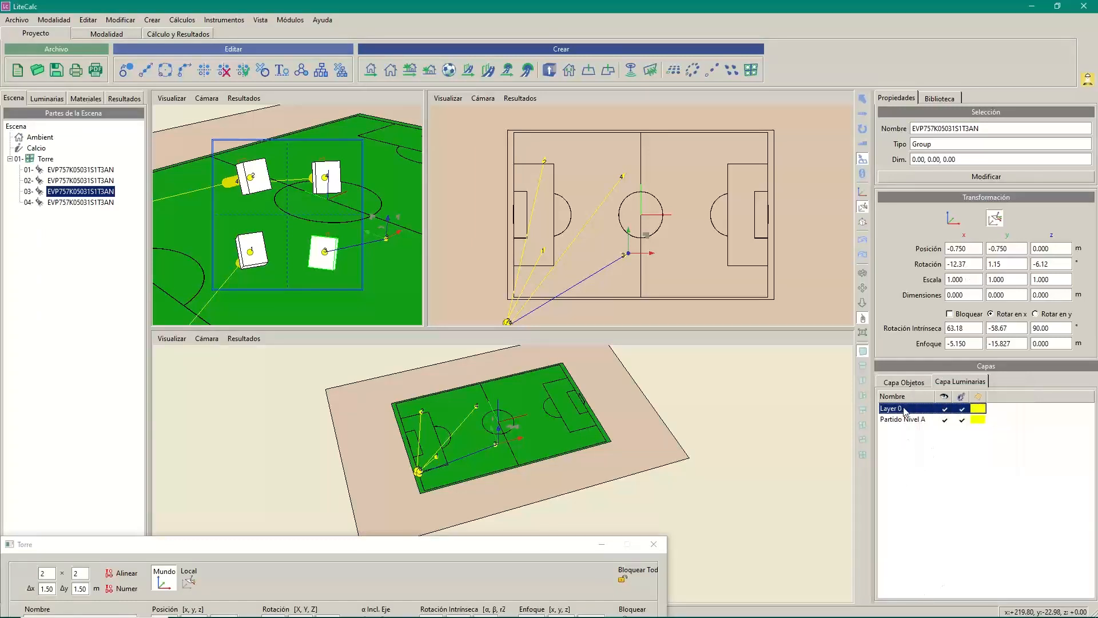
- Rename the luminaire layer Layer 0 as Entrenamiento
right_click(905, 410)
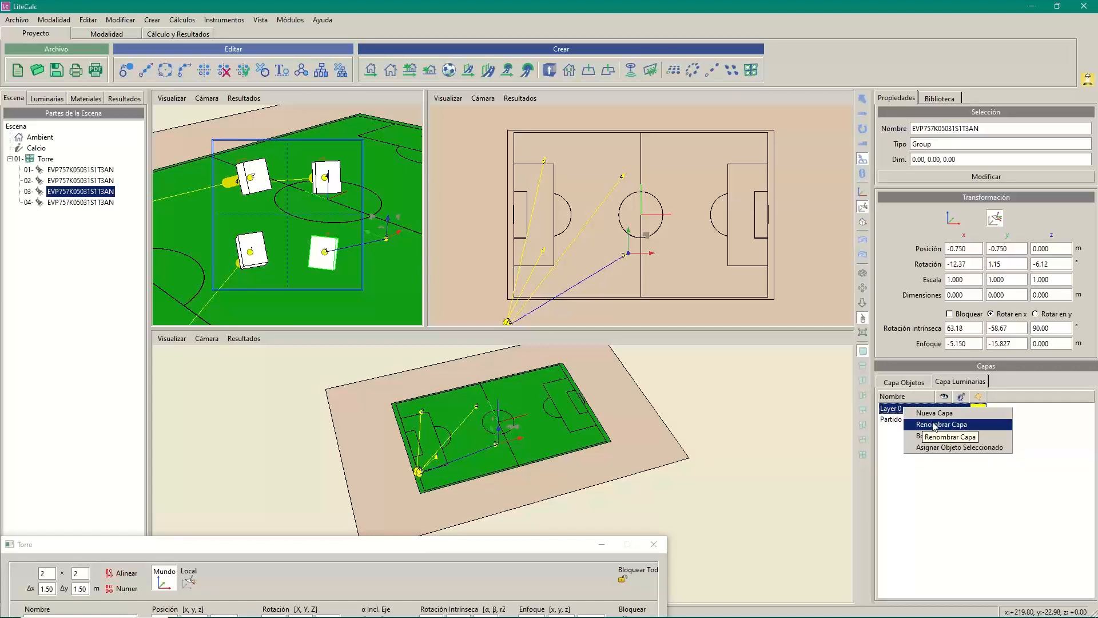
left_click(938, 424)
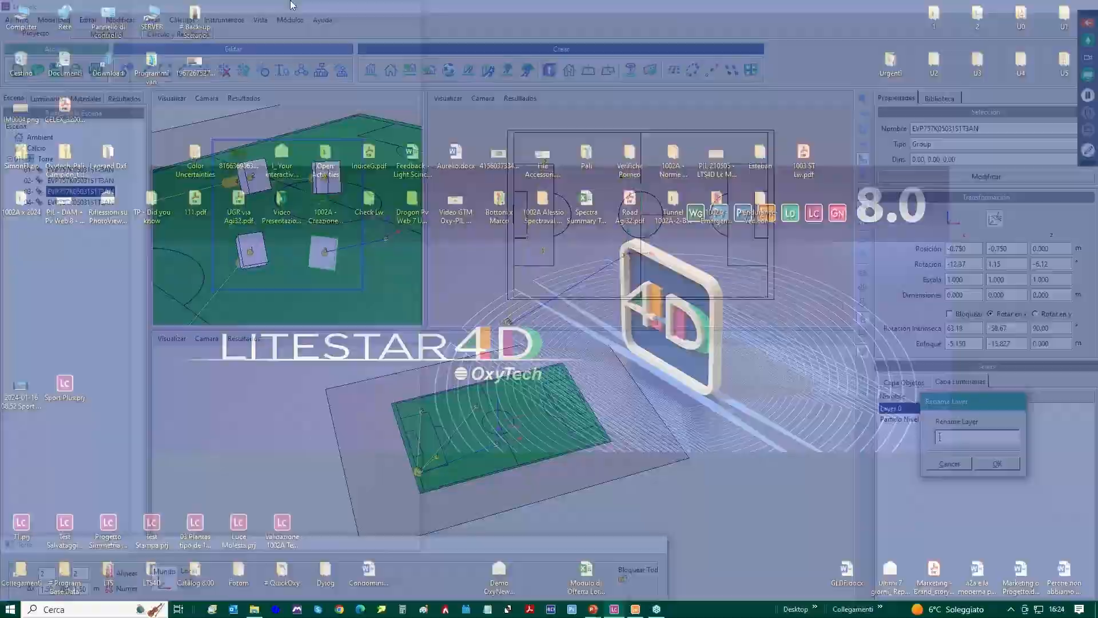
type("Entrenamiento")
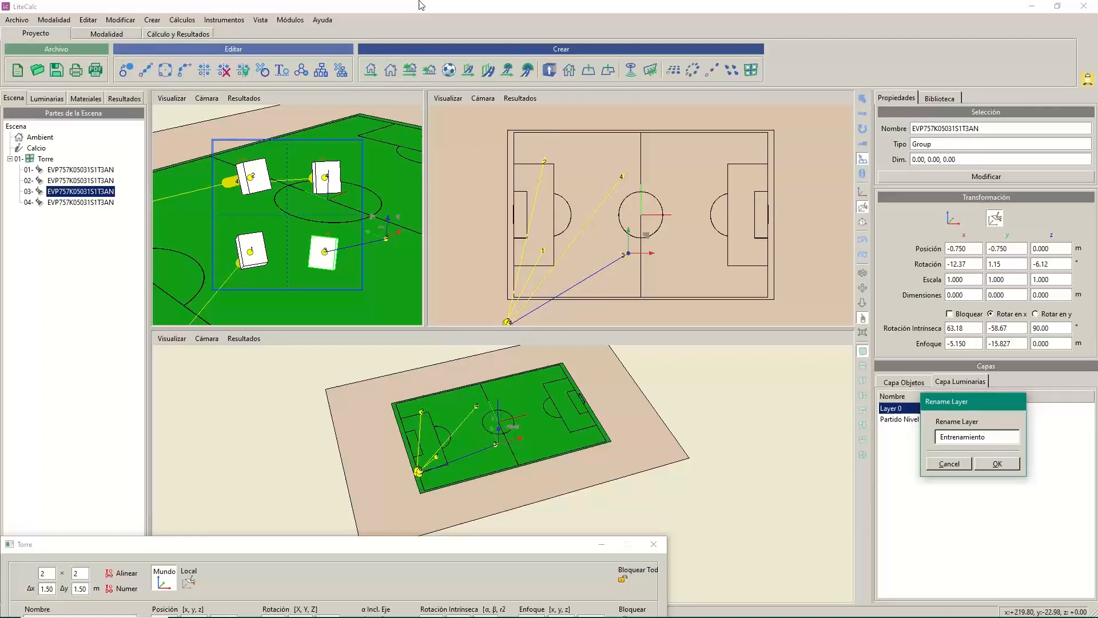
left_click(996, 464)
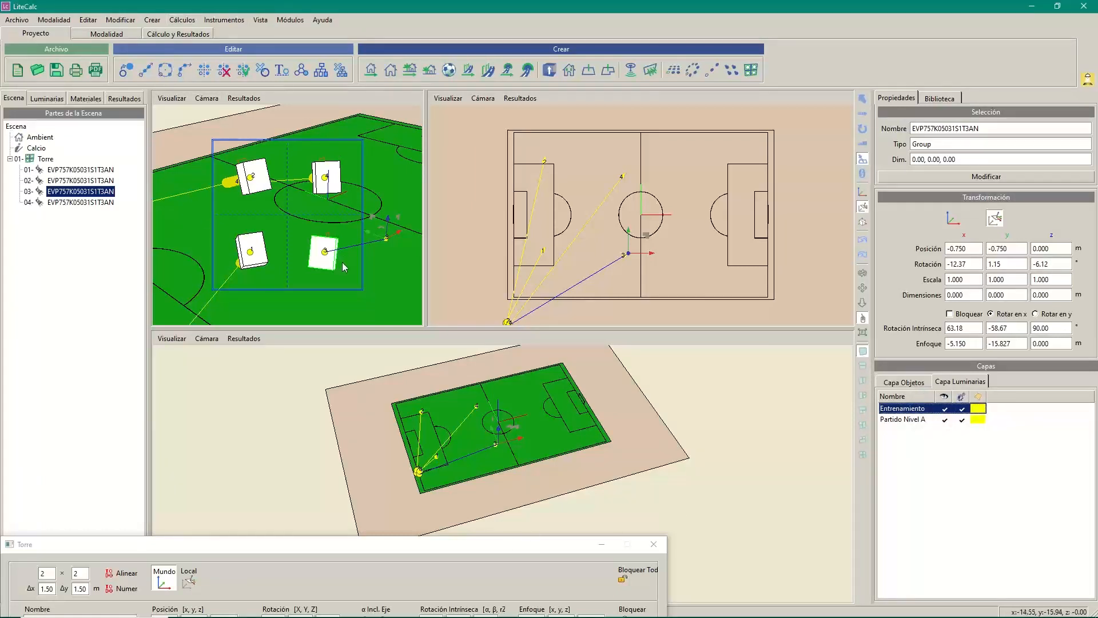
- Select luminaires 01 and 03 together and assign them to the Entrenamiento layer
left_click(256, 255)
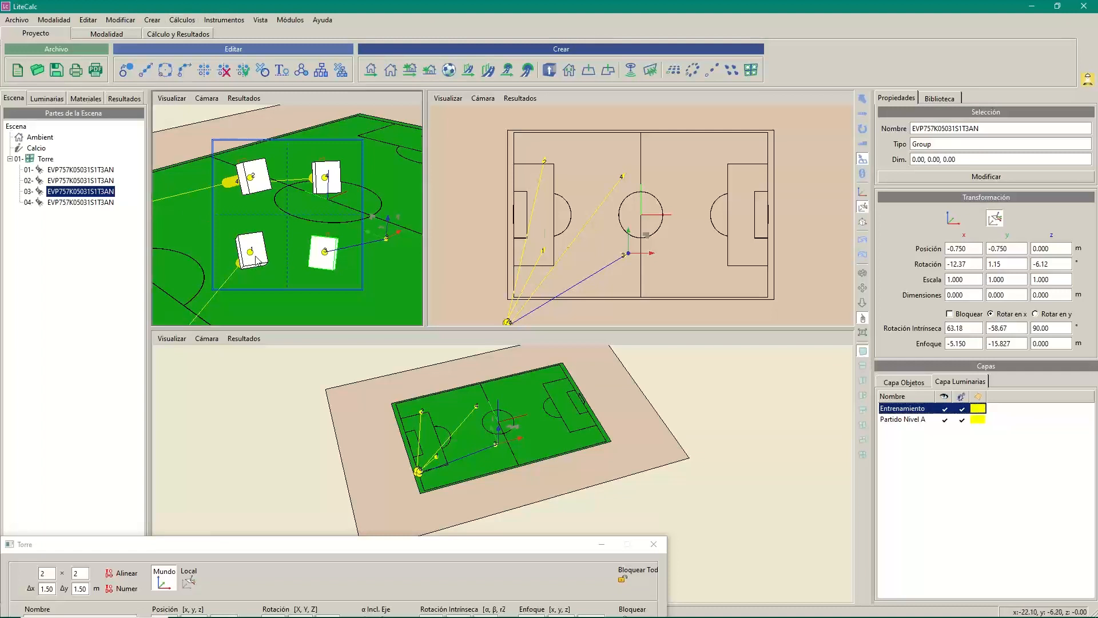
left_click(327, 263, "ctrl")
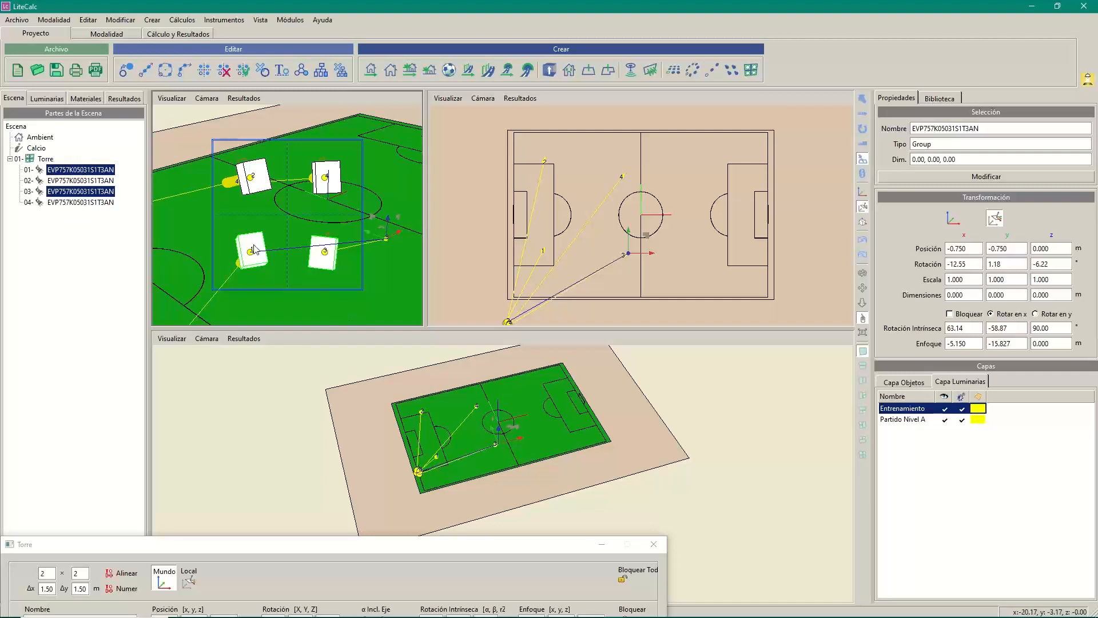
right_click(931, 410)
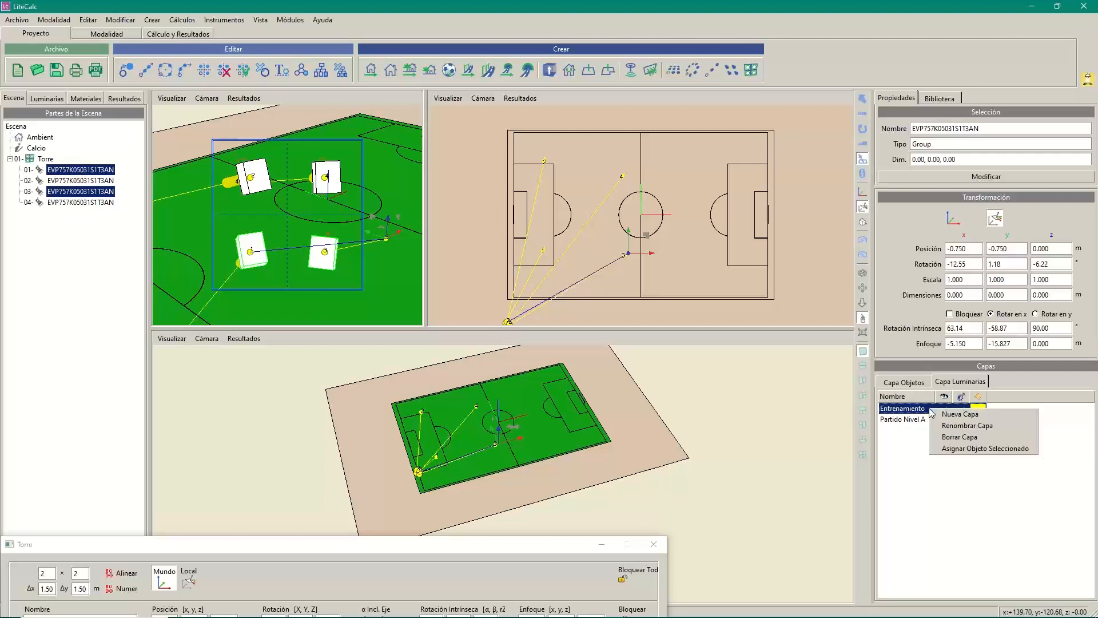
left_click(956, 449)
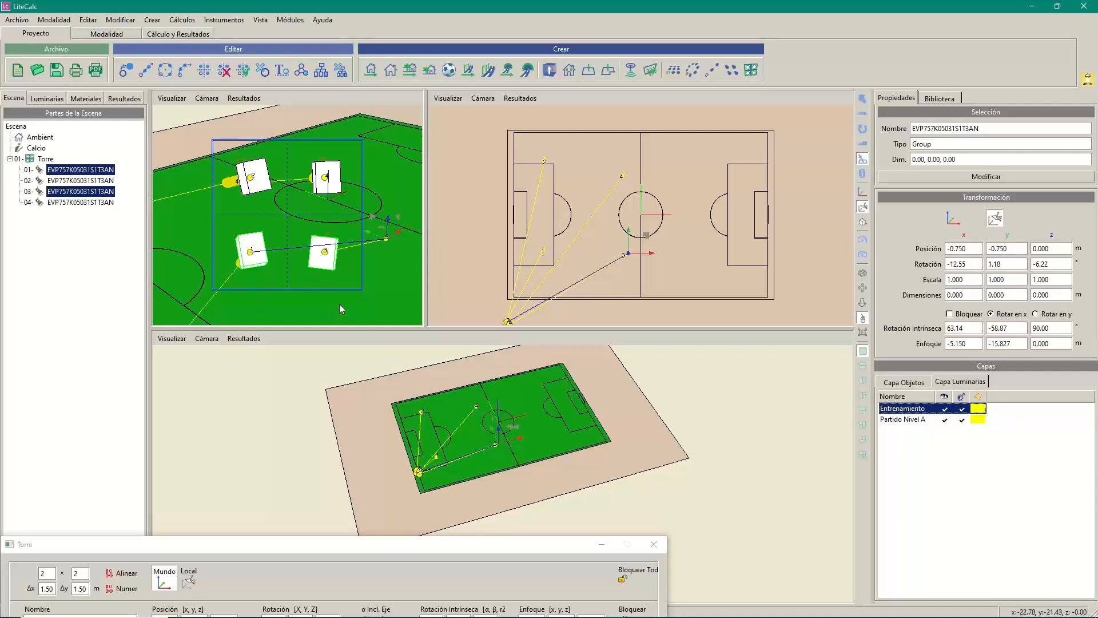
- Change the Partido Nivel A layer's colour to orange using the HSV colour wheel
double_click(982, 422)
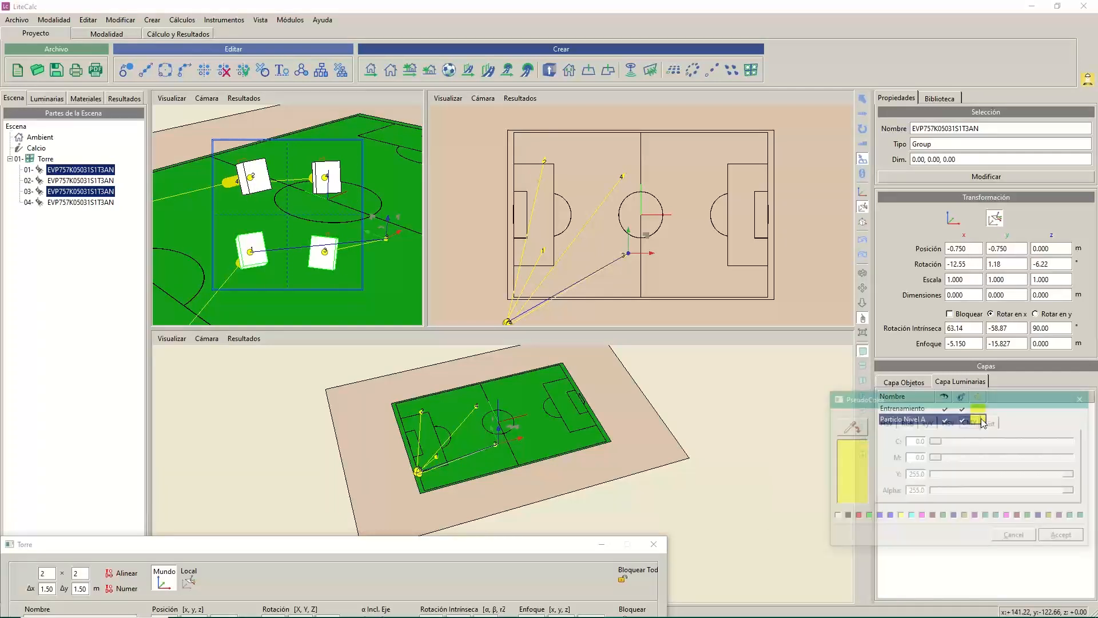
left_click_drag(953, 396, 881, 334)
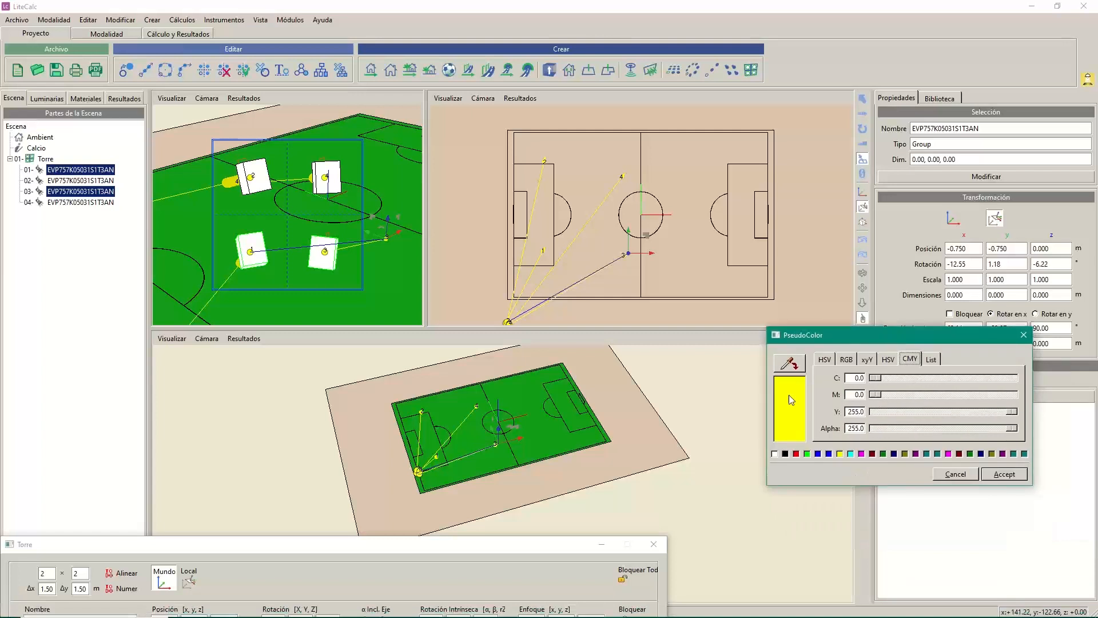
left_click(822, 359)
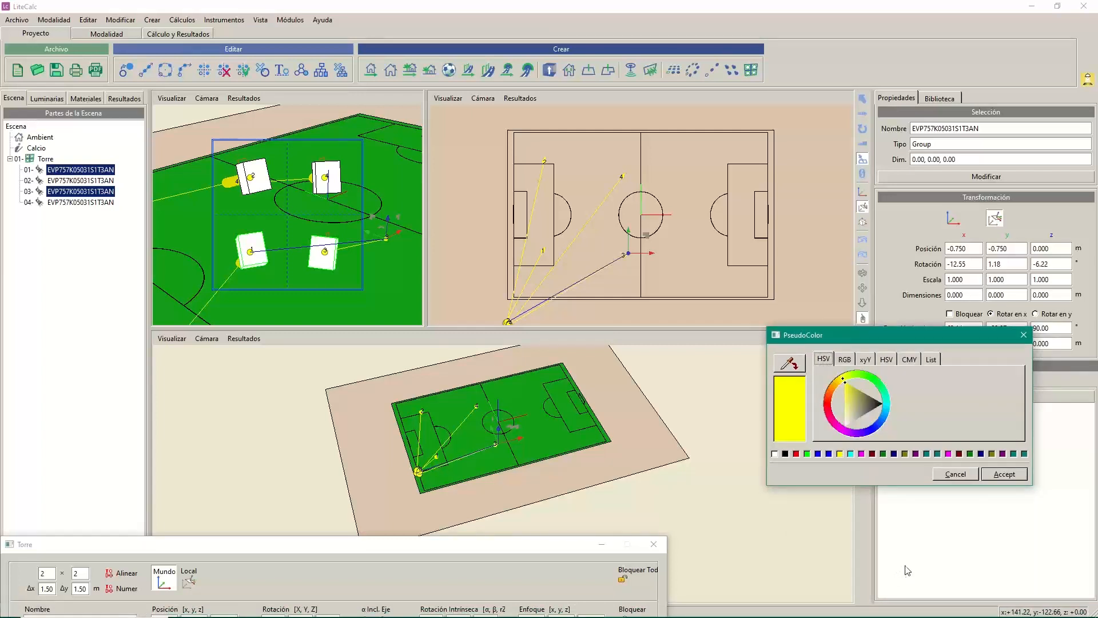
left_click(834, 389)
left_click(829, 393)
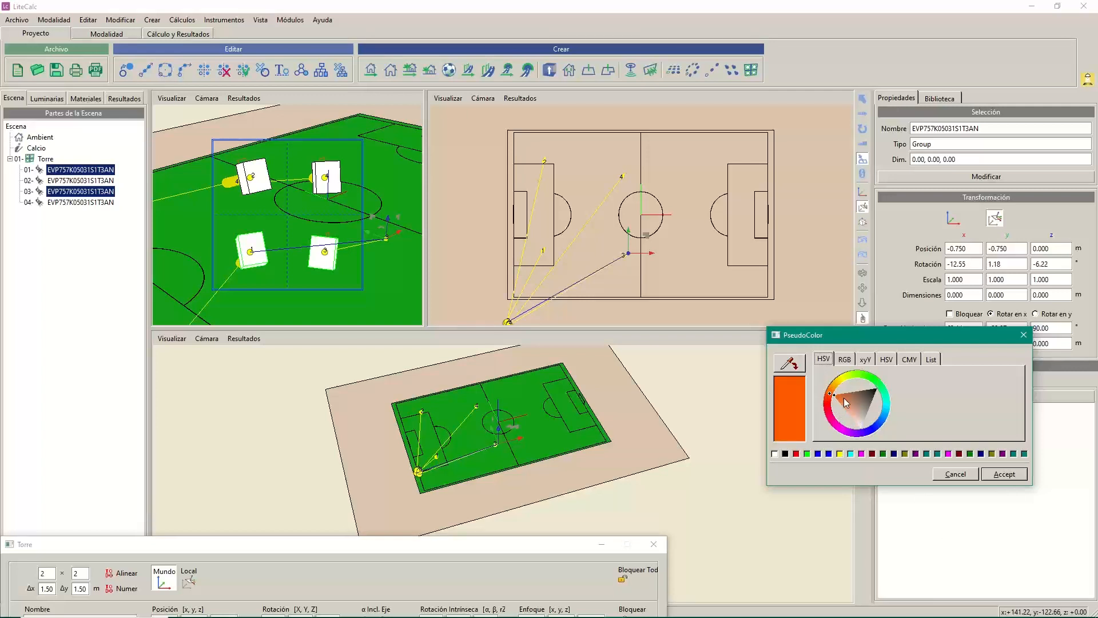
left_click(1007, 474)
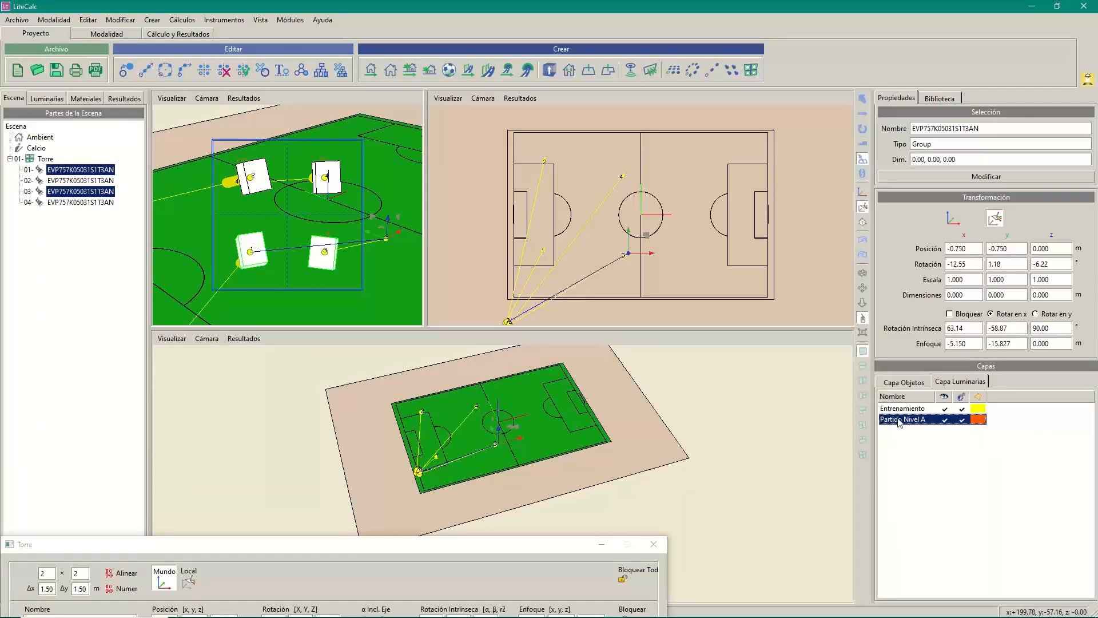
- Assign luminaires 01 and 03 to the Partido Nivel A layer, and try selecting further luminaires in the Torre group, ending with only 01 selected
right_click(919, 425)
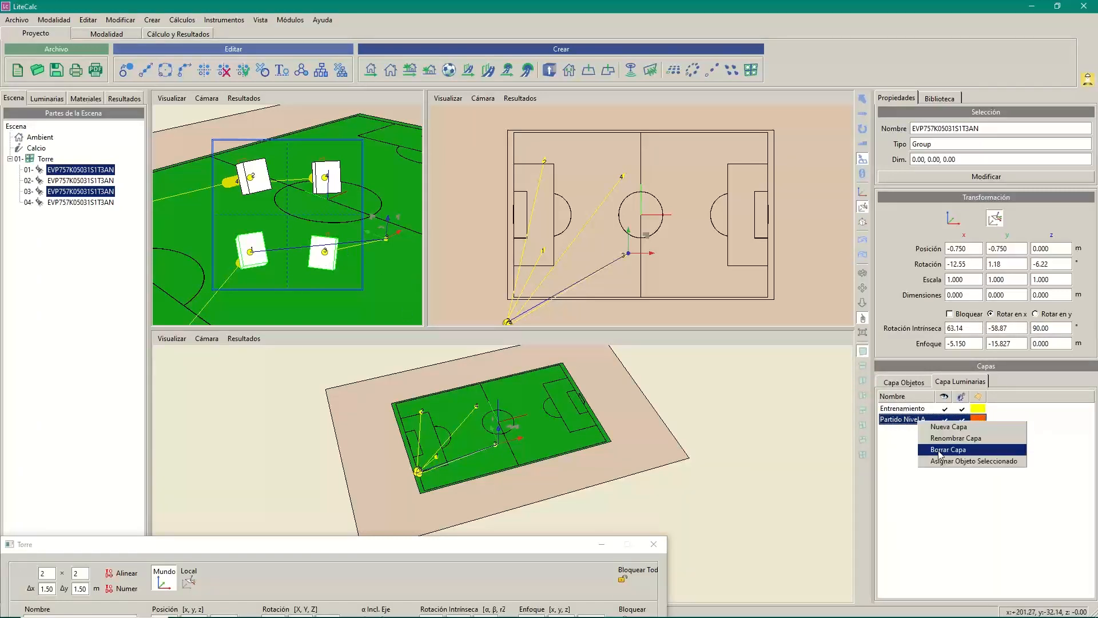
left_click(952, 458)
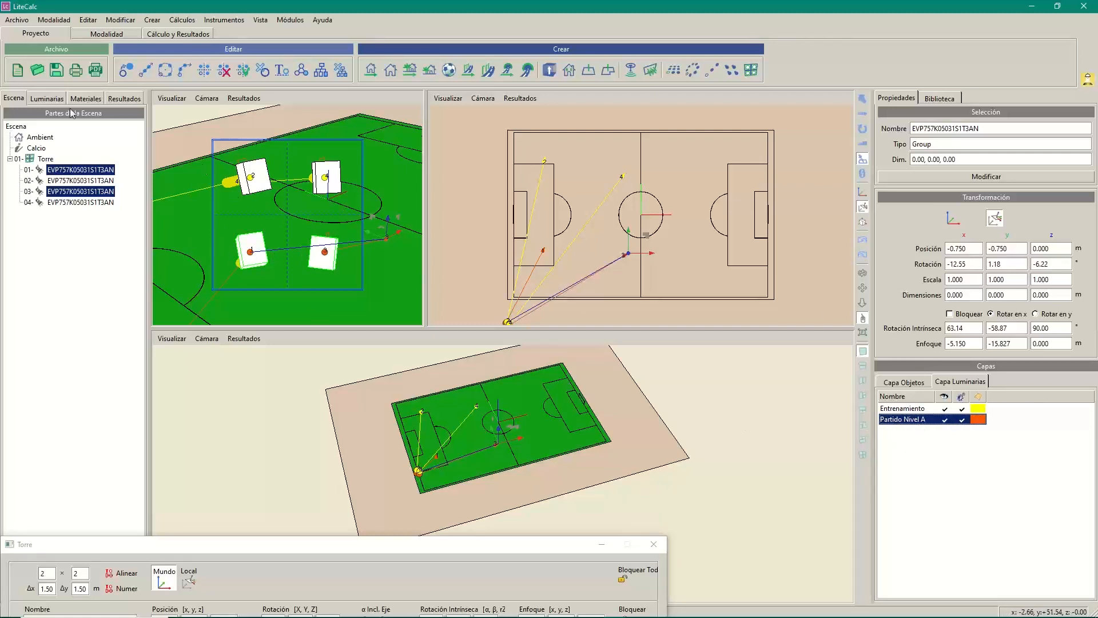
left_click(267, 186, "ctrl")
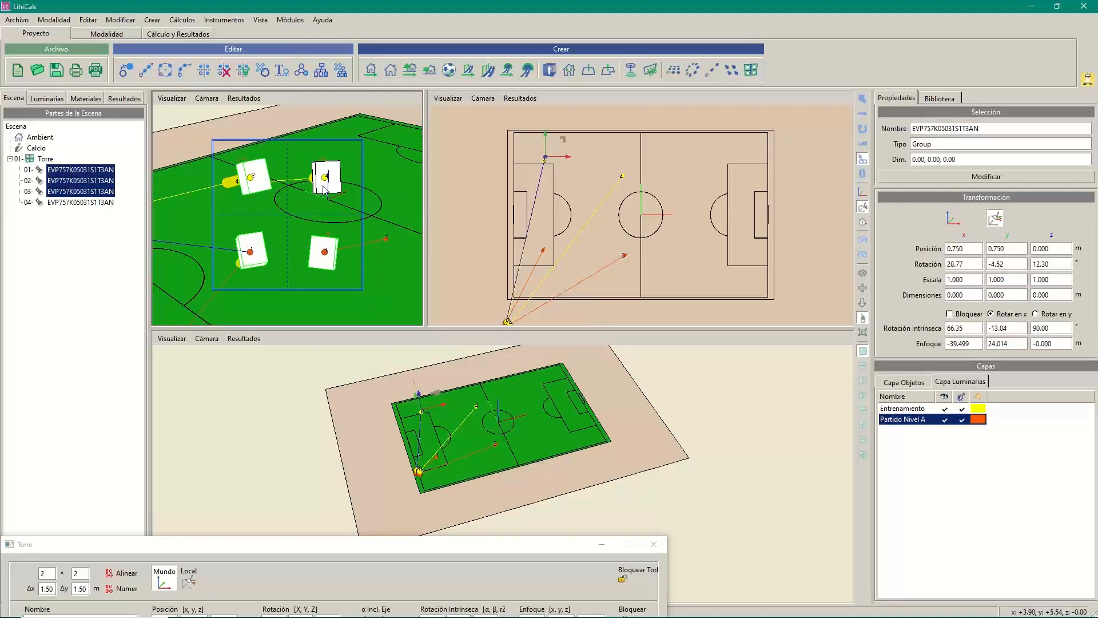
left_click(99, 170)
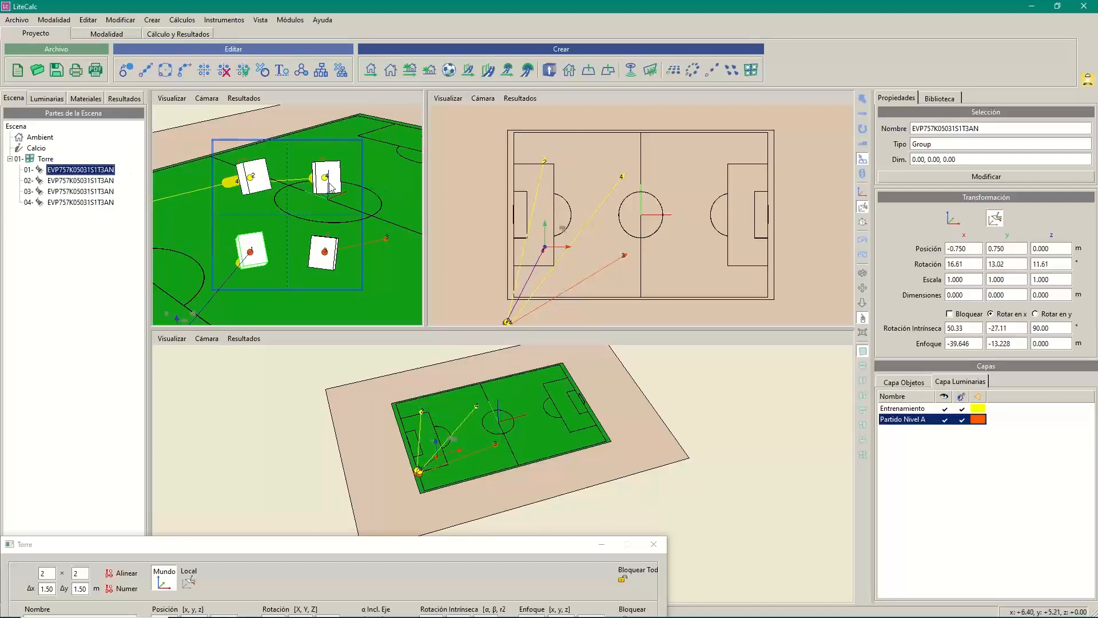
- Assign luminaires 02 and 04 of the Torre group to the Partido Nivel A layer
left_click(258, 183)
left_click(337, 182, "ctrl")
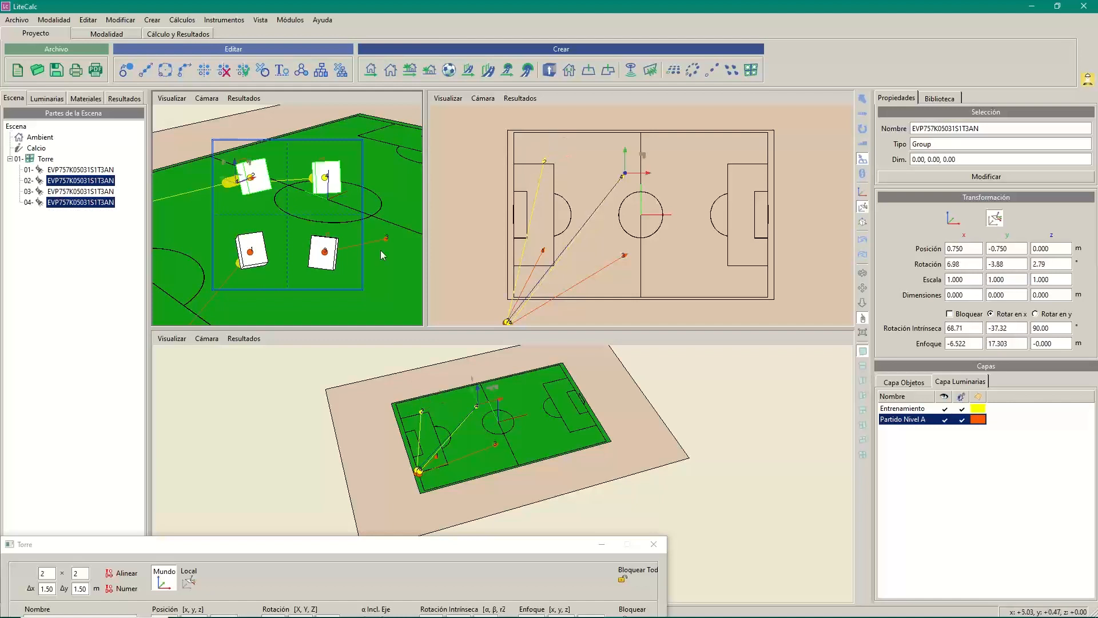
right_click(911, 424)
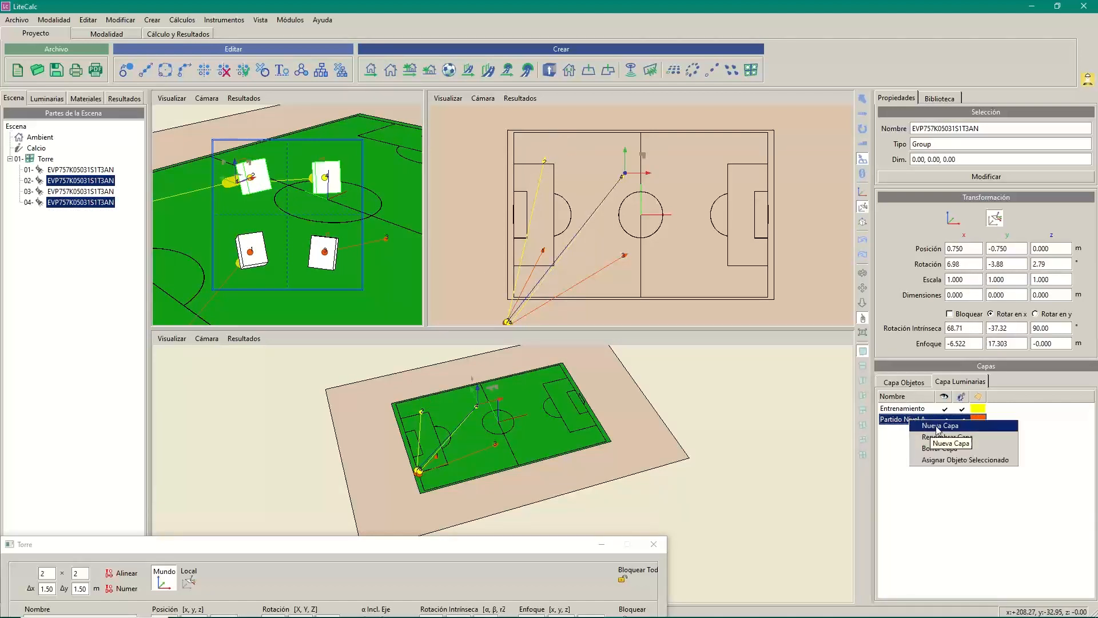
left_click(938, 461)
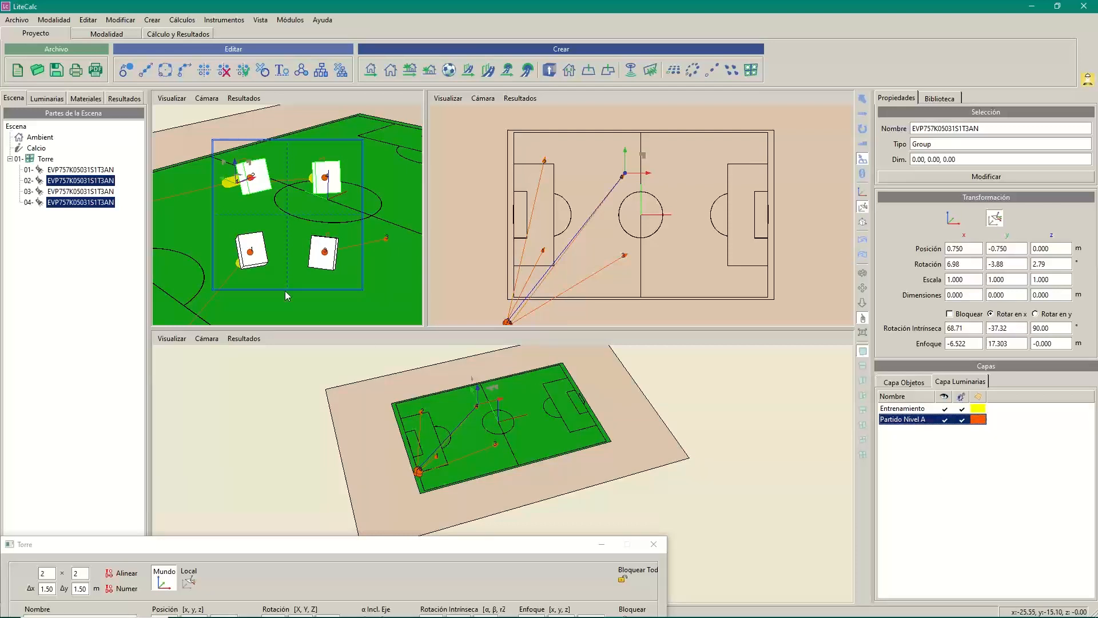
- Assign luminaires 01 and 03 of the Torre group to the Entrenamiento layer
left_click(252, 257)
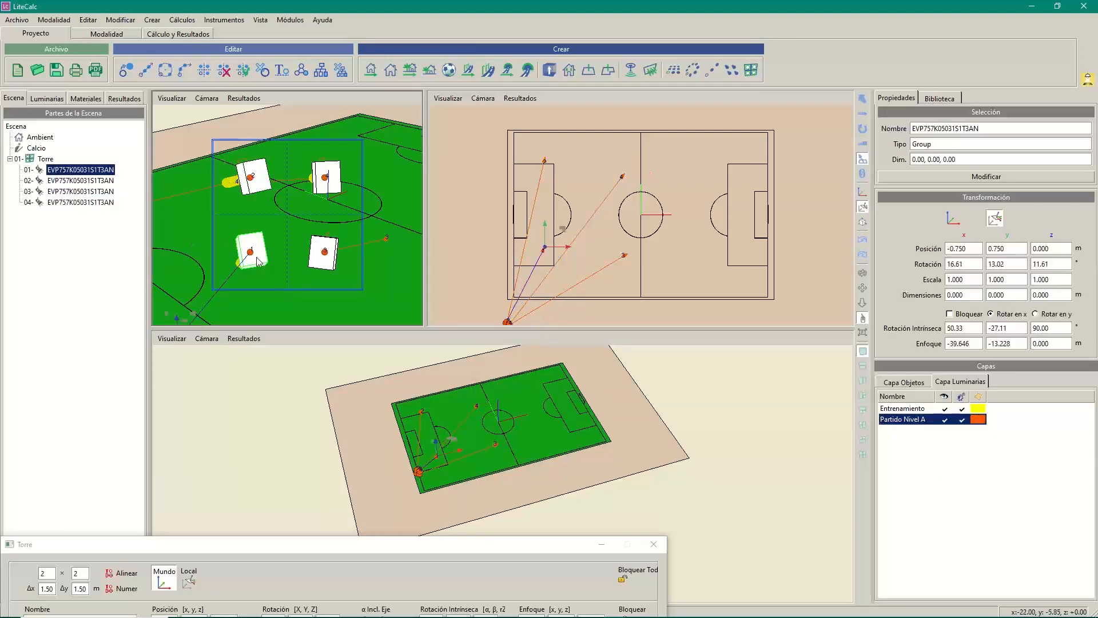
left_click(329, 271, "ctrl")
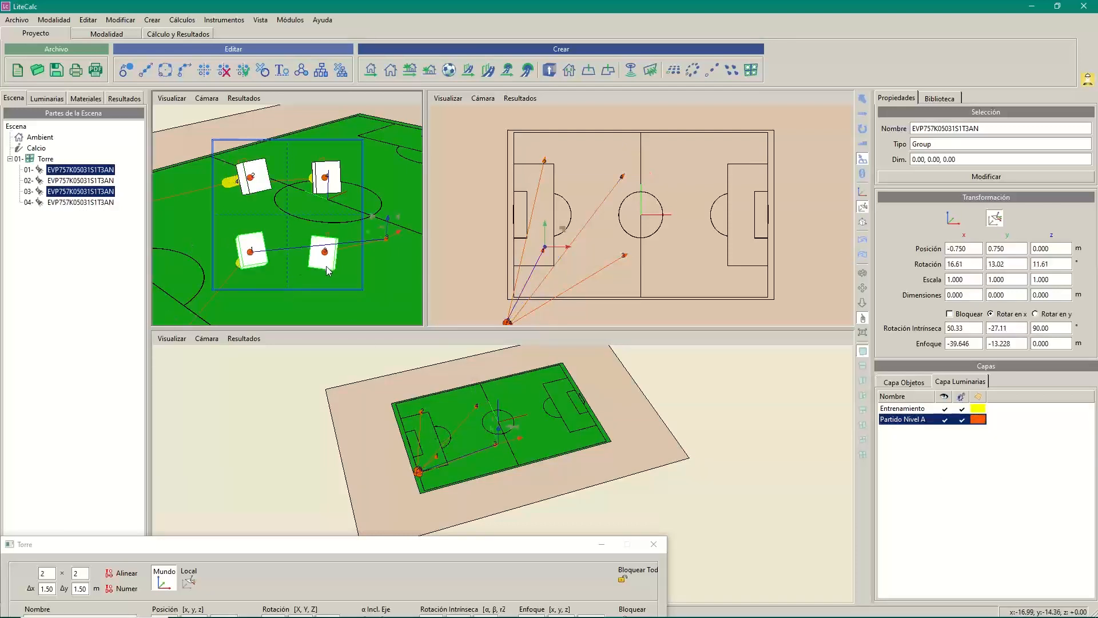
right_click(902, 412)
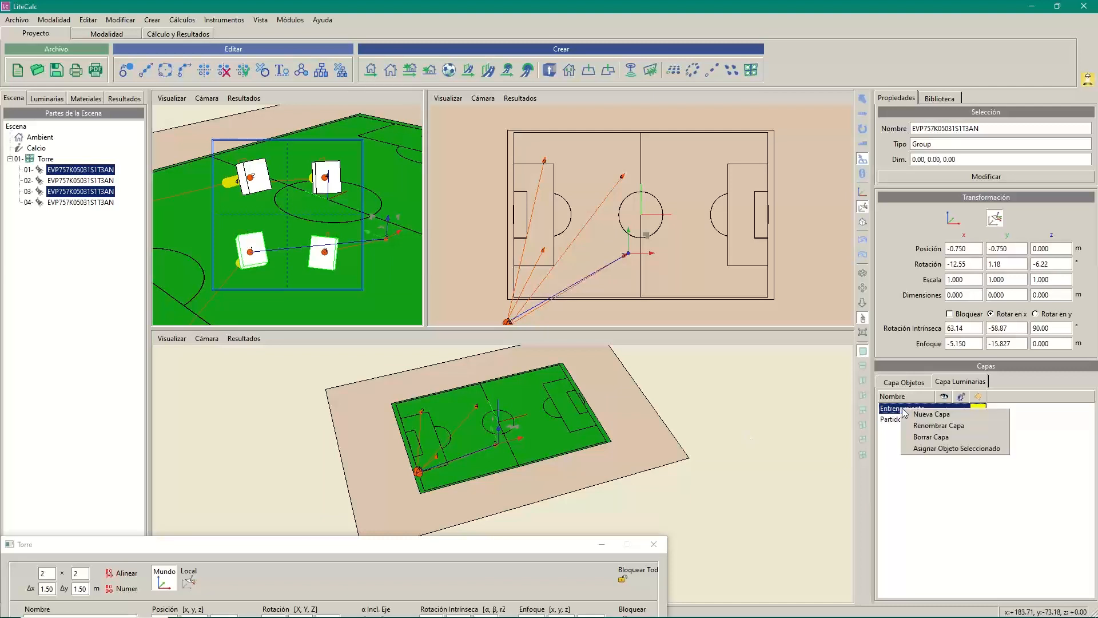
left_click(927, 449)
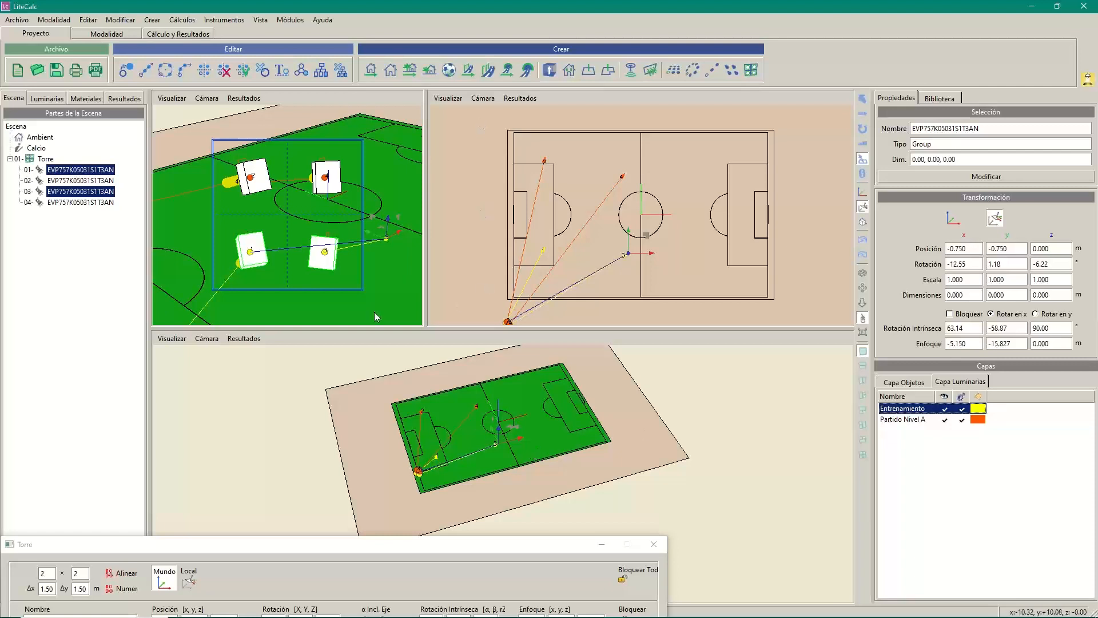
- Configure a new calculation with the lowest rendering precision and with vertical illuminance, light pollution and GR enabled
left_click(183, 20)
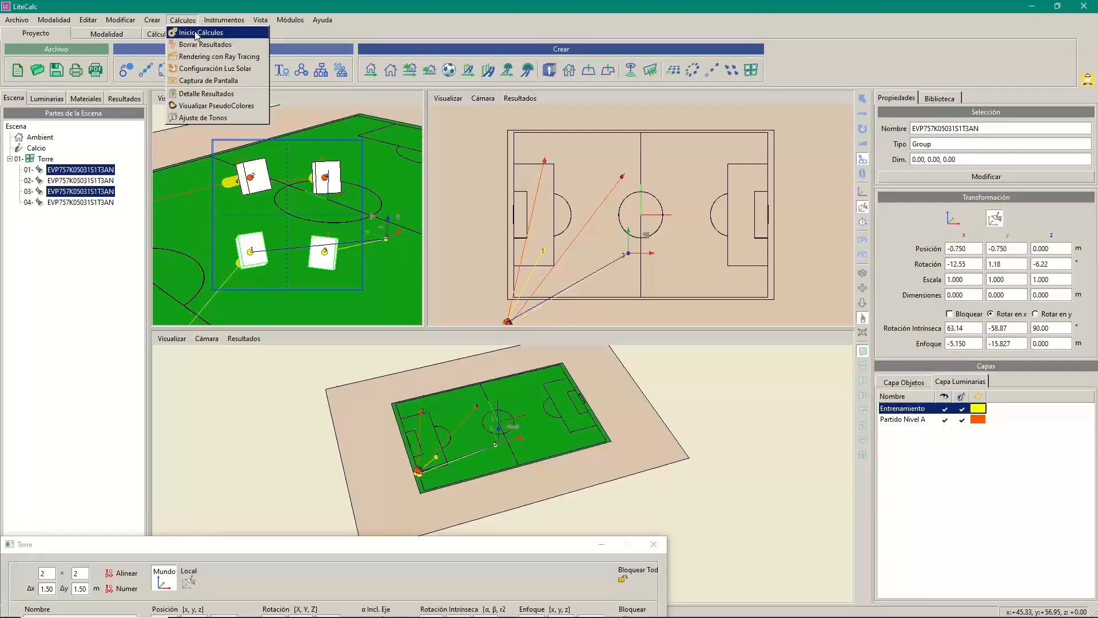
left_click(196, 33)
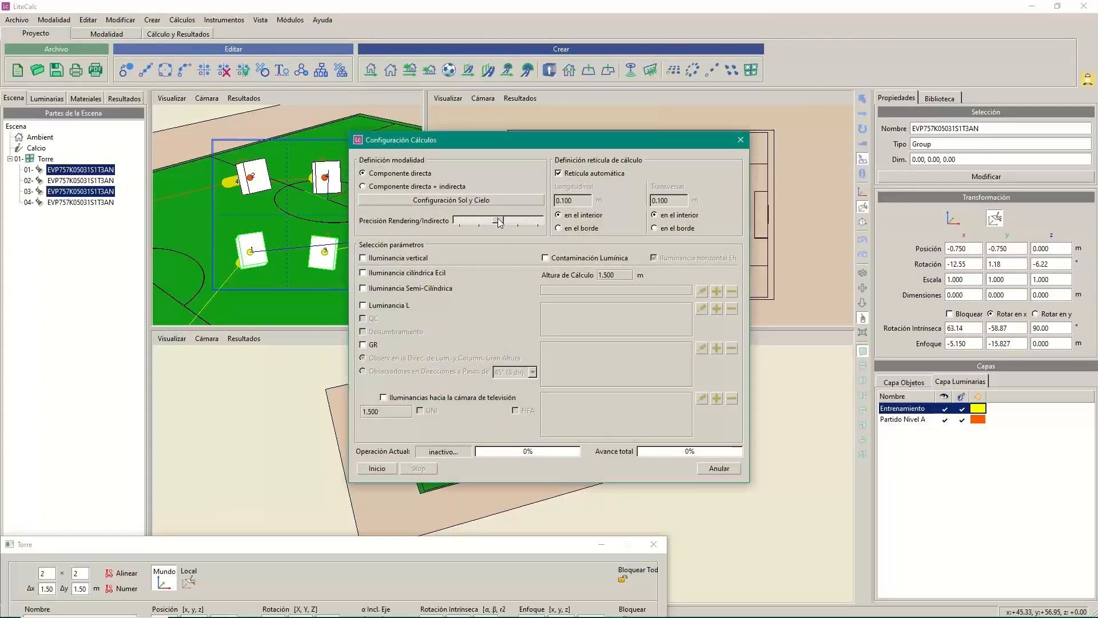
mouse_move(499, 223)
left_mouse_down()
mouse_move(460, 223)
mouse_move(495, 232)
left_mouse_up()
left_click_drag(498, 220, 459, 222)
left_click(362, 258)
left_click(546, 257)
left_click(372, 350)
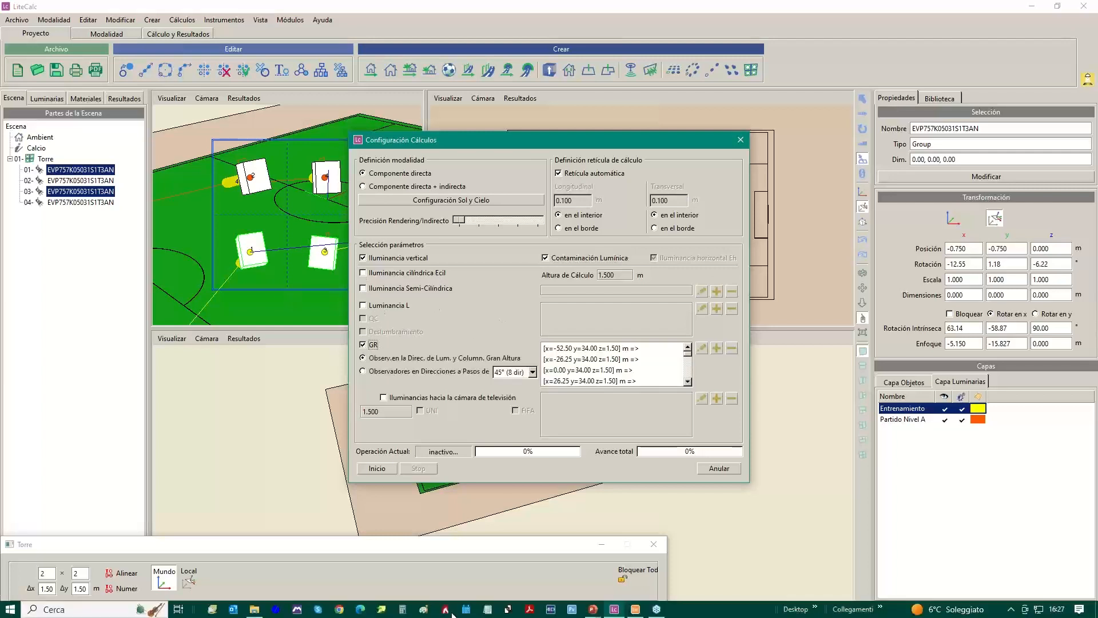
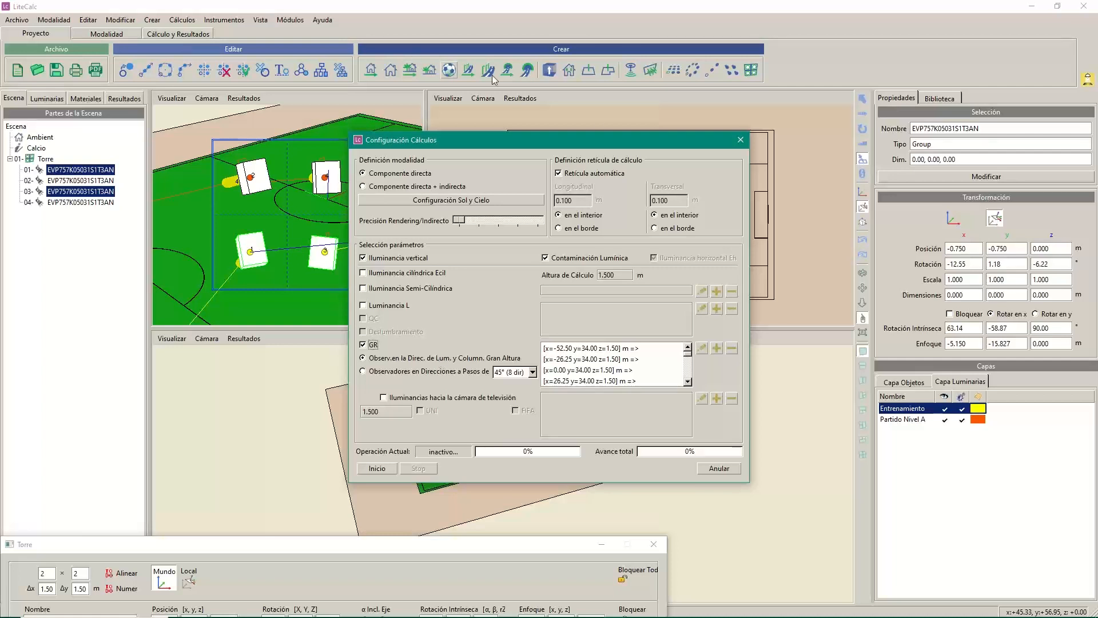
- Try the GR option for observers at angular direction steps, then restore observers in the luminaire direction and inspect the observer list
left_click_drag(612, 140, 236, 241)
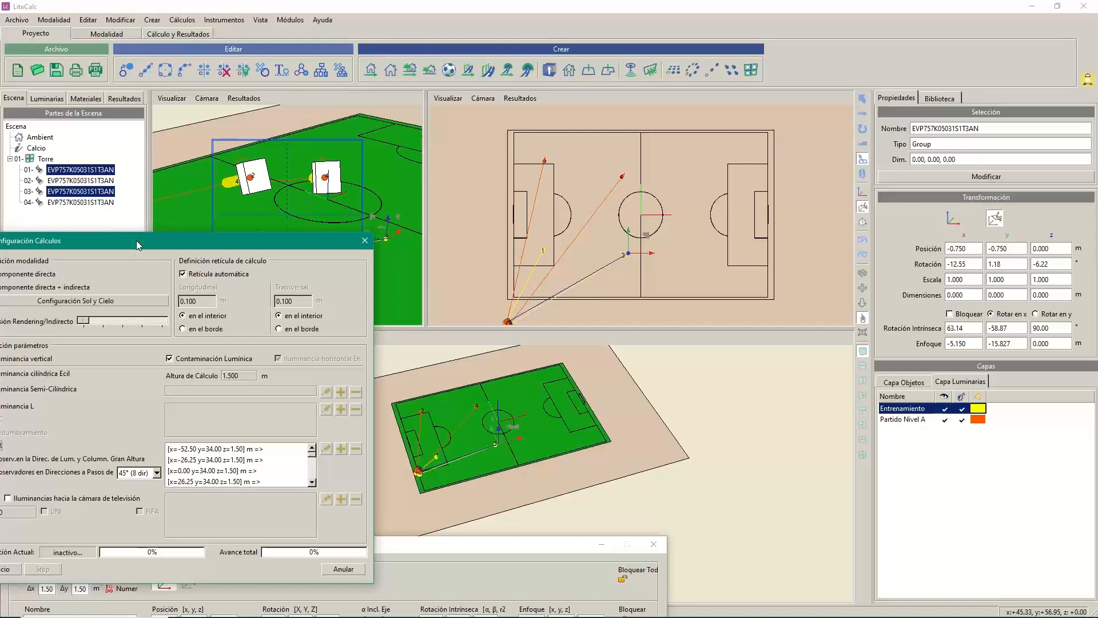
left_click_drag(136, 240, 654, 124)
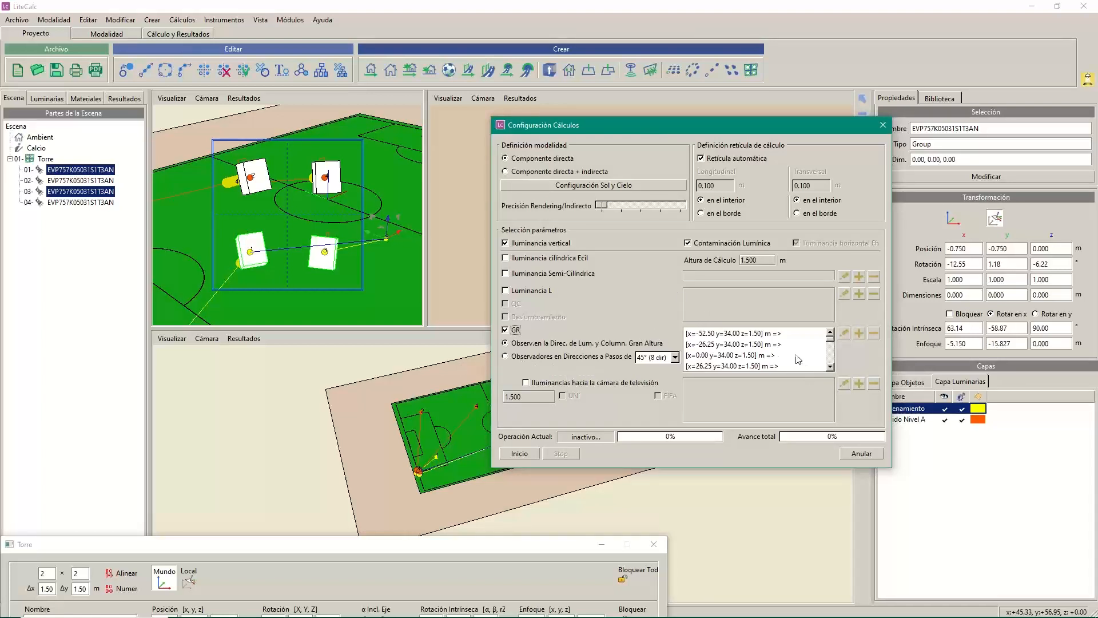
left_click(676, 357)
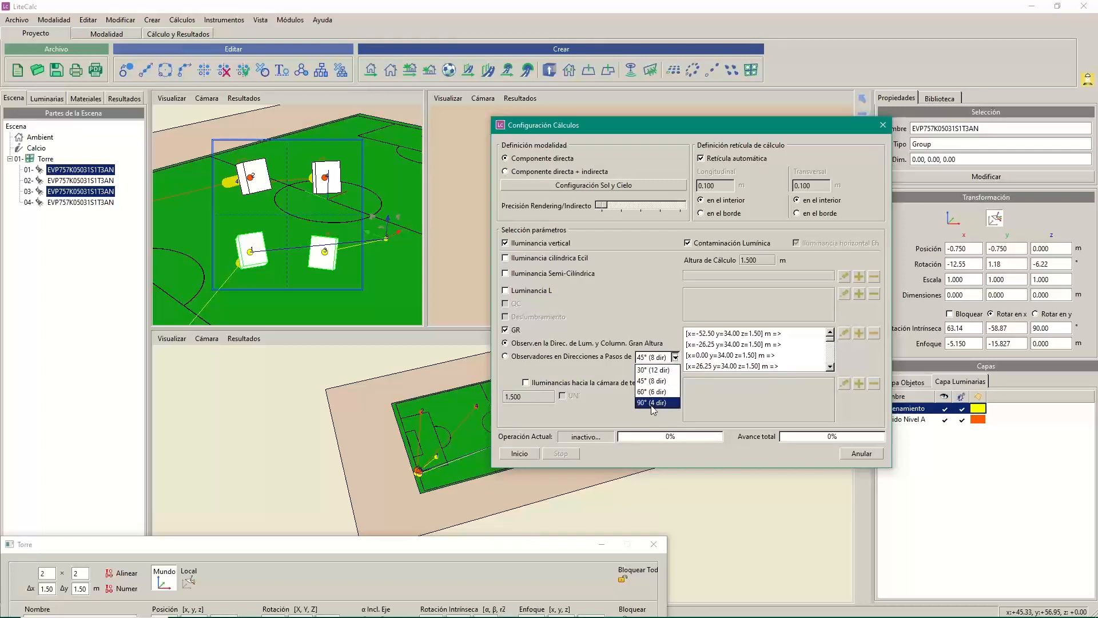
left_click(505, 359)
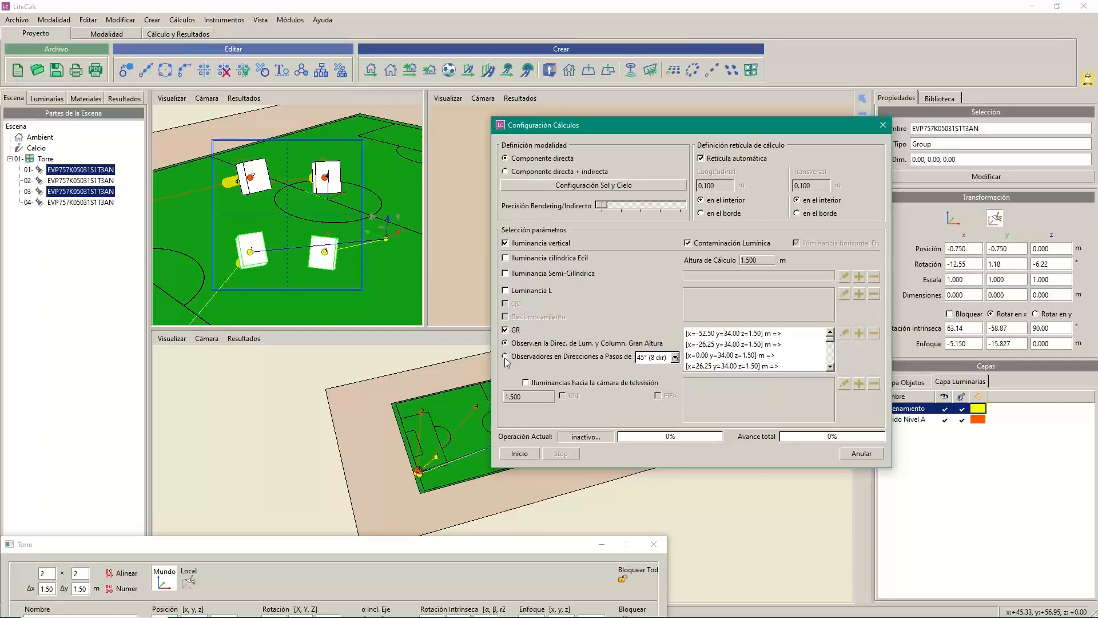
left_click(505, 357)
left_click(675, 357)
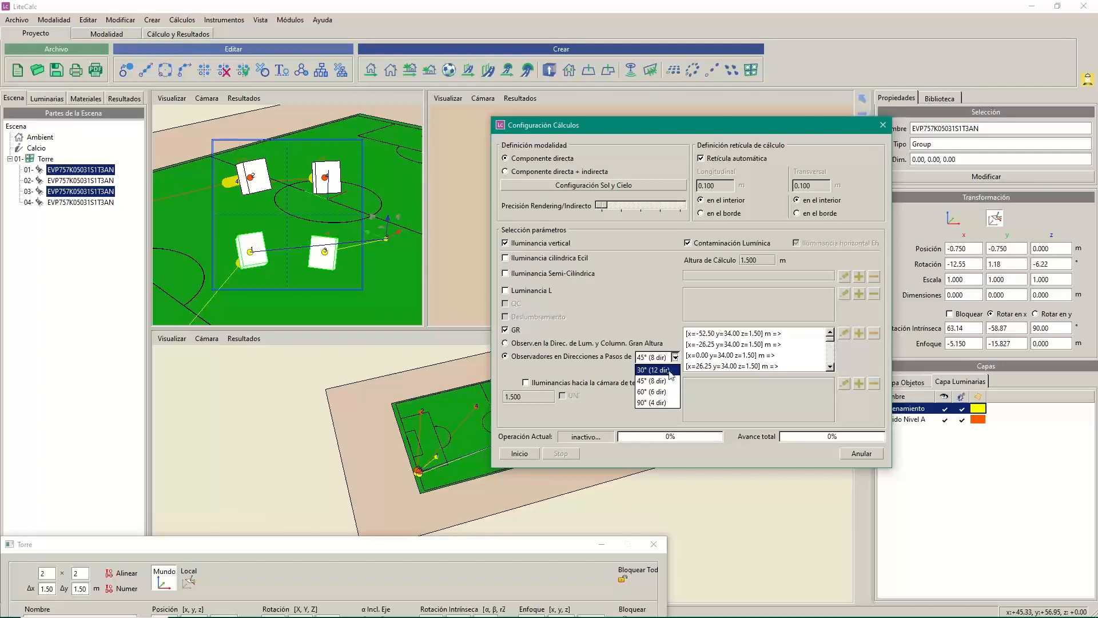
left_click(504, 343)
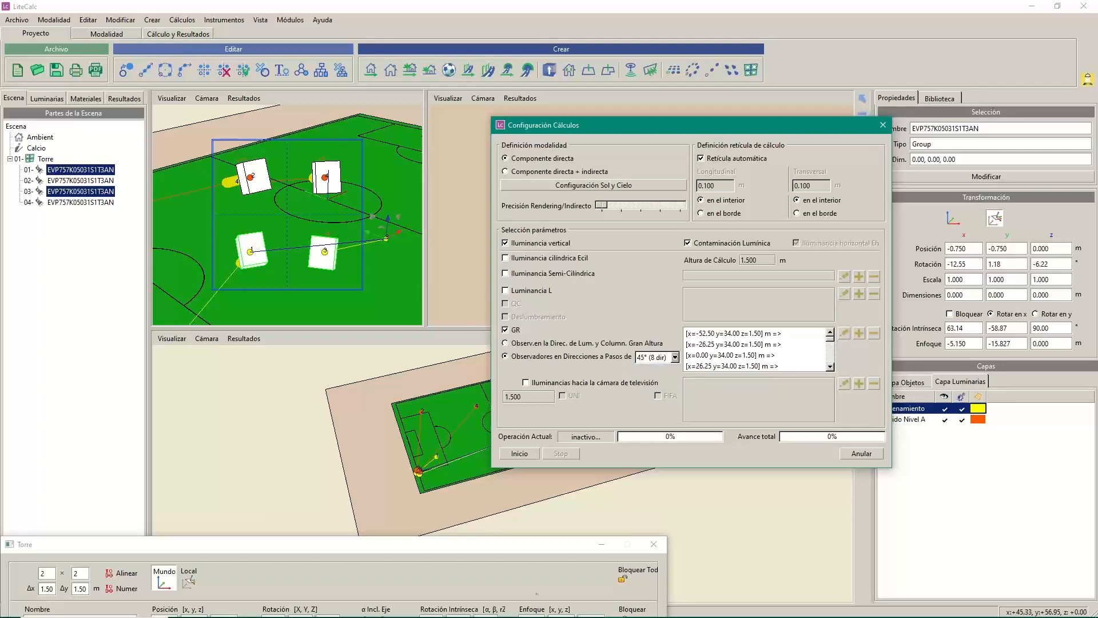
left_click(505, 342)
mouse_move(831, 342)
left_mouse_down()
mouse_move(831, 363)
mouse_move(840, 332)
left_mouse_up()
- Run the calculation and, from the detailed results, display the horizontal illuminance values for Calcio (PA)
left_click(520, 454)
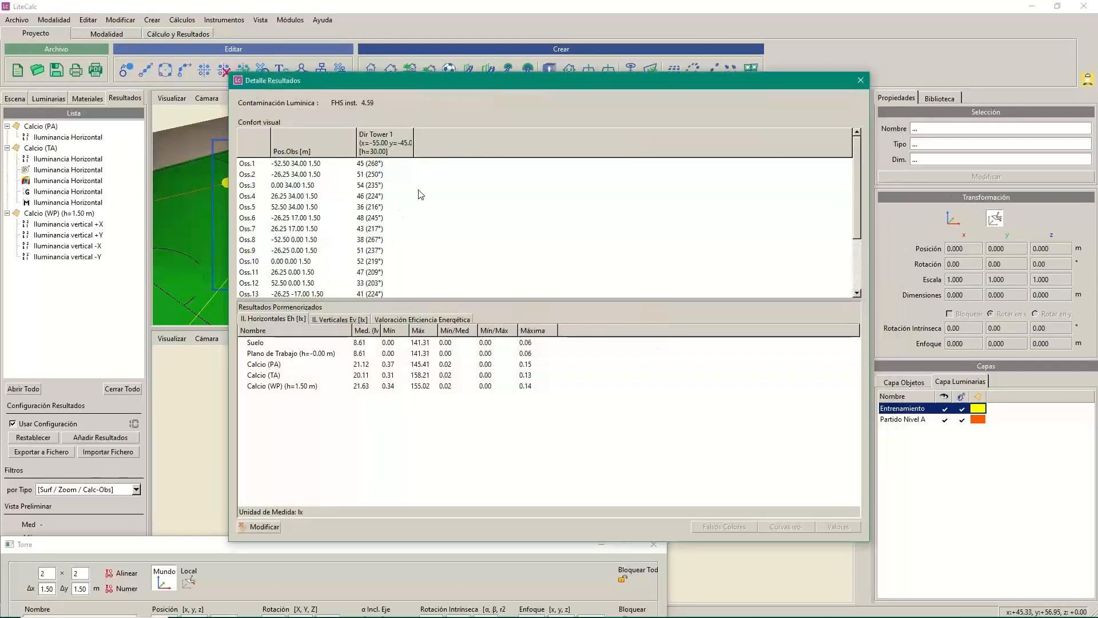
left_click_drag(488, 79, 619, 56)
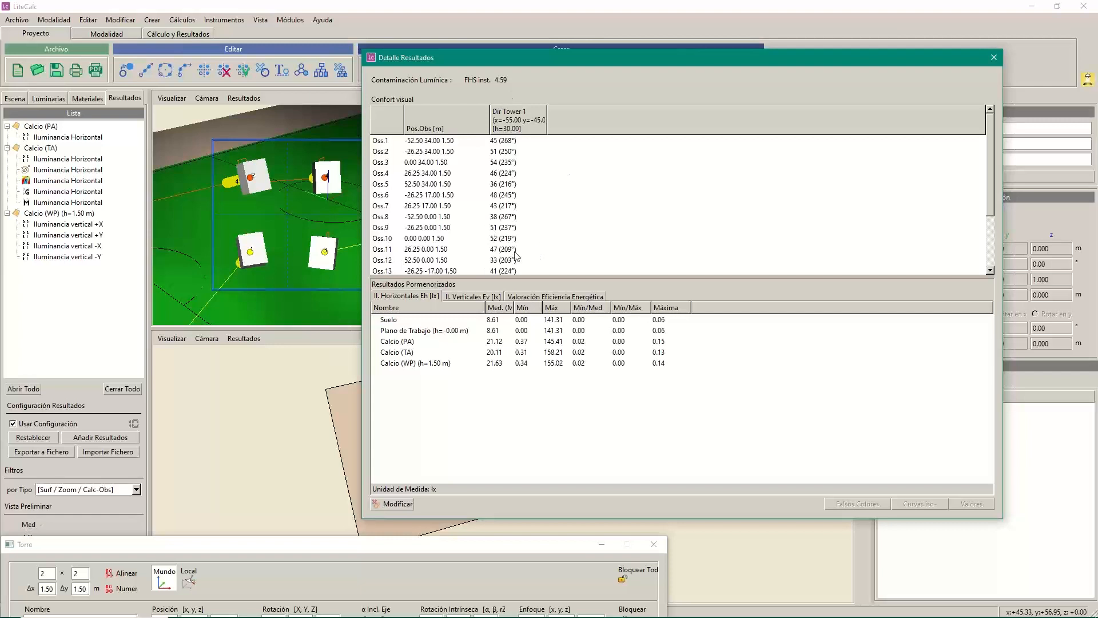
left_click_drag(990, 158, 1013, 124)
left_click(399, 343)
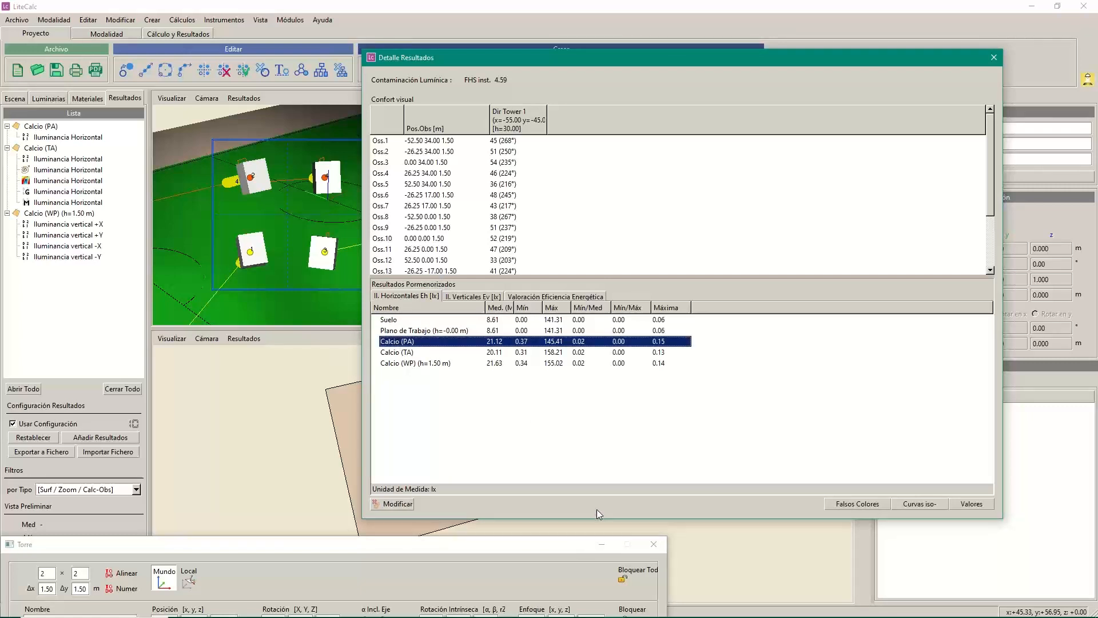
left_click(972, 504)
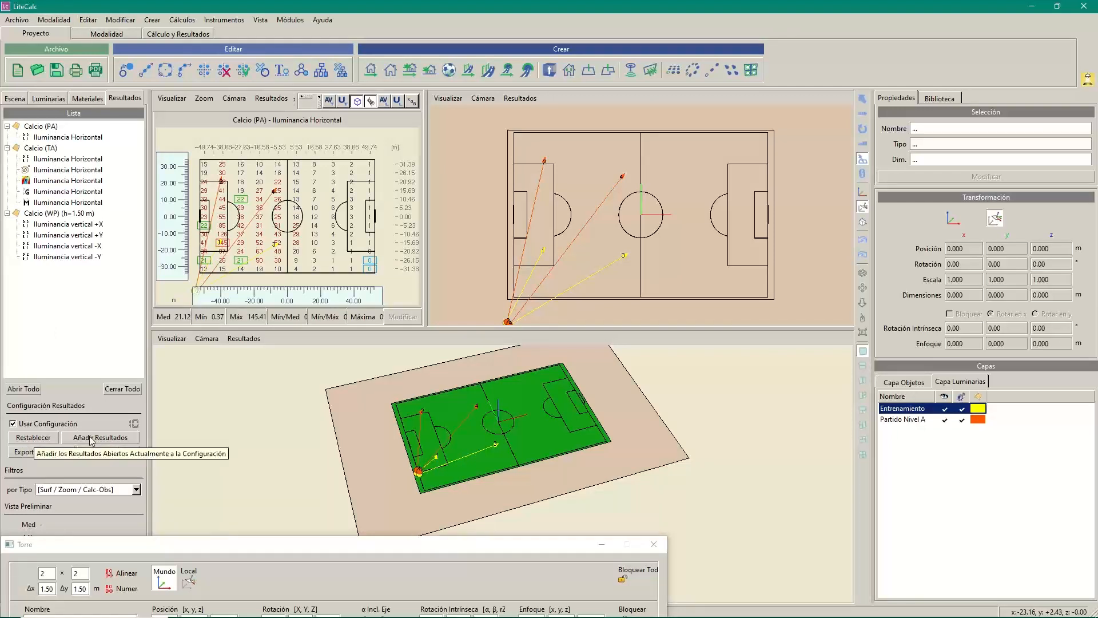
- Reset the results configuration, close all results, and display only the Calcio (PA) horizontal illuminance values from the detailed results
left_click(37, 438)
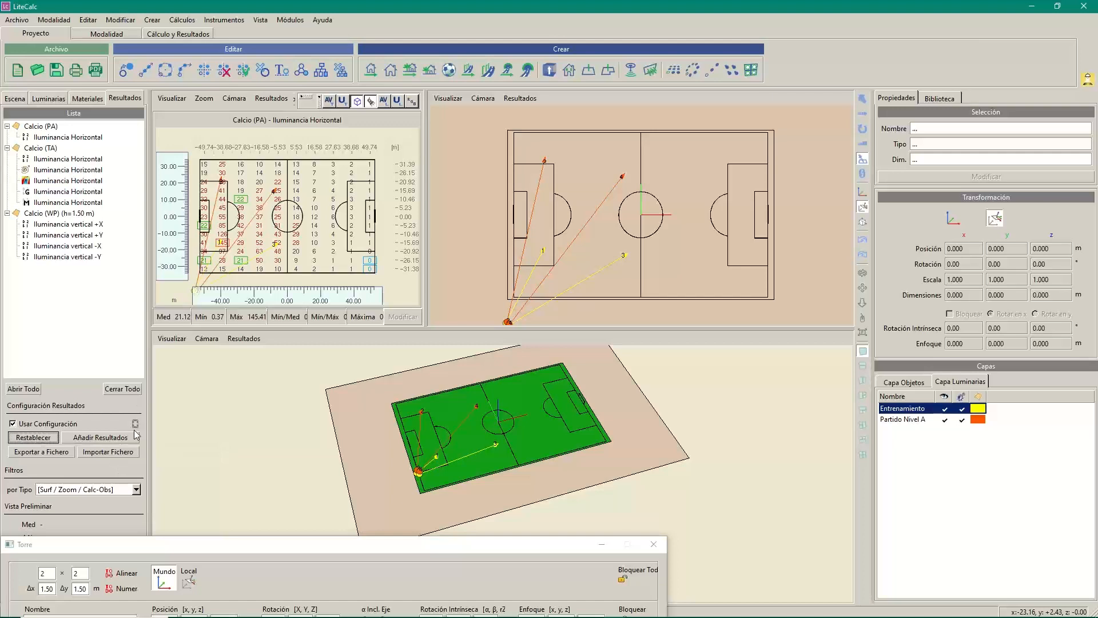
left_click(121, 389)
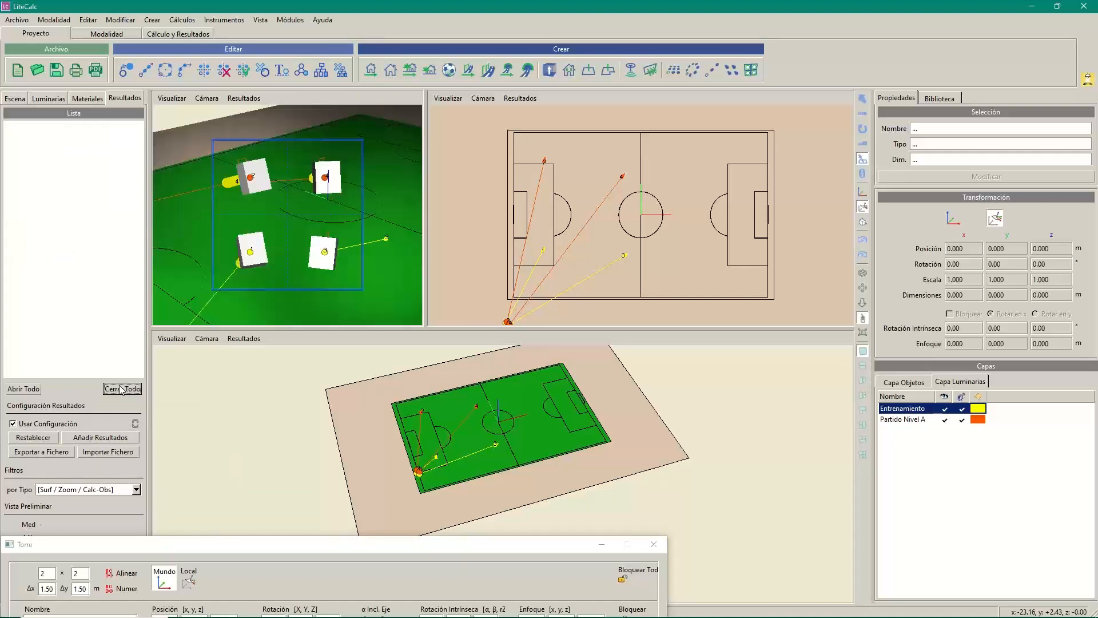
left_click(178, 34)
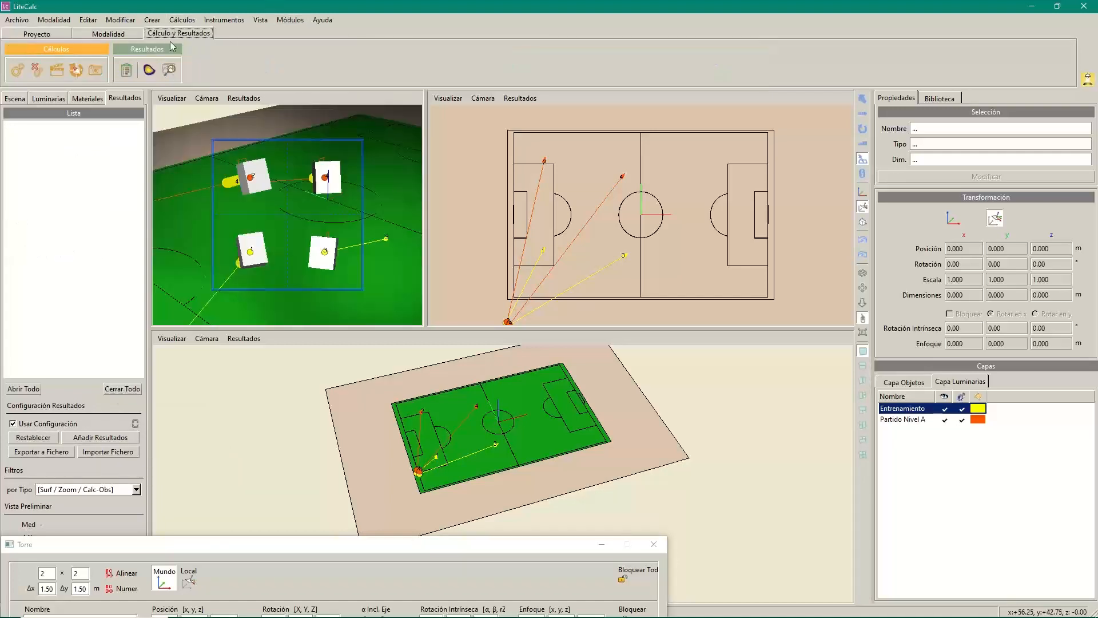
left_click(127, 70)
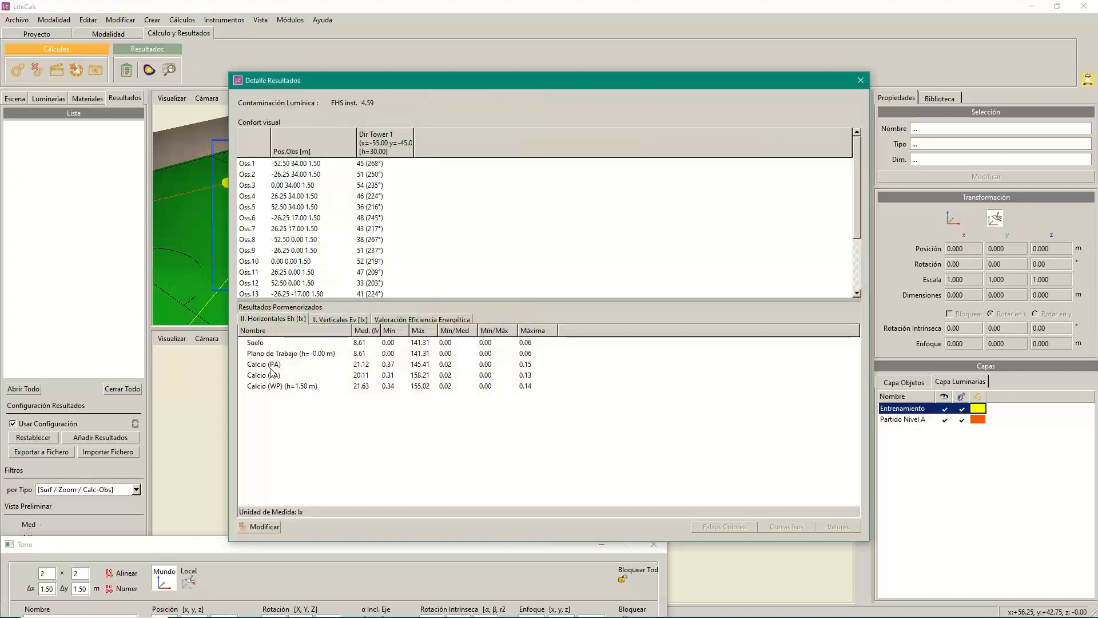
left_click(271, 365)
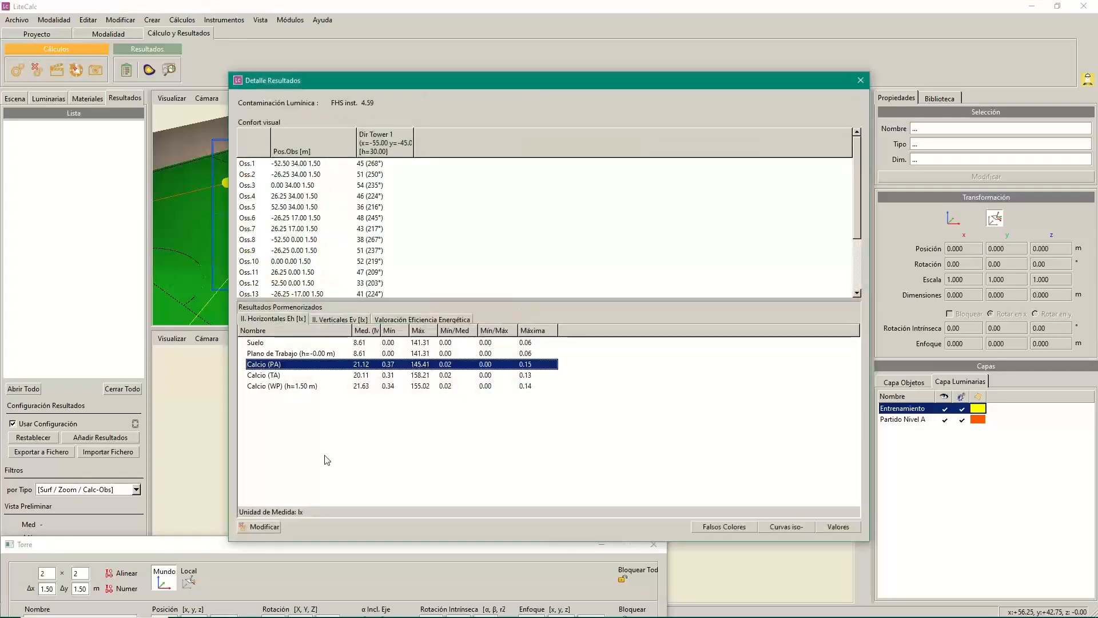
left_click(832, 525)
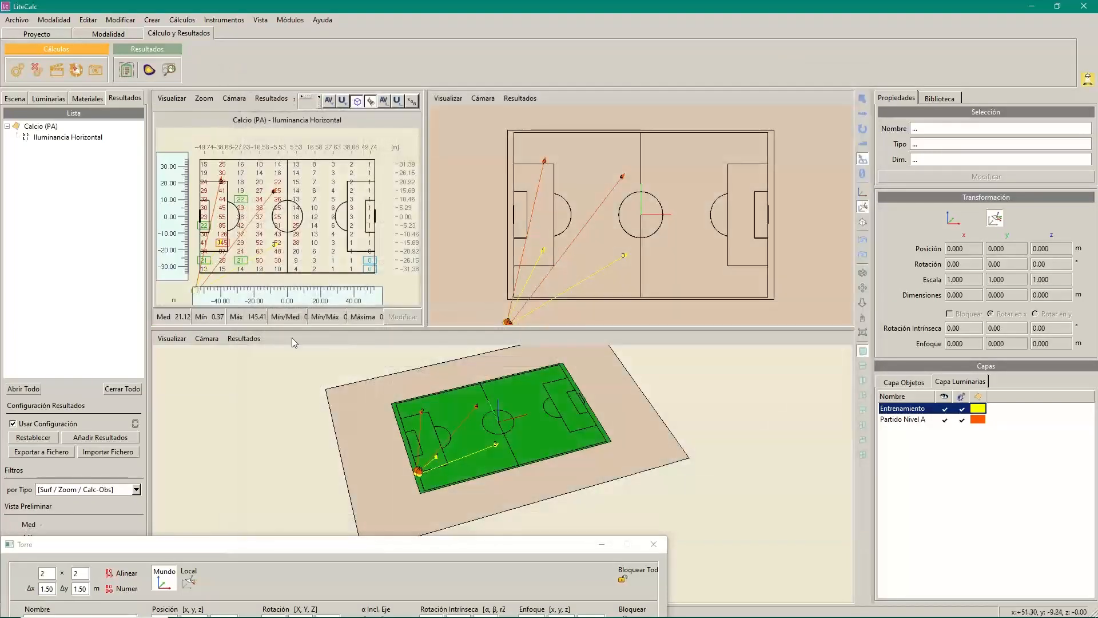
- Display the vertical illuminance values in the +X, -X, +Y and -Y directions for Calcio (WP) at 1.50 m height under Sport_PA_WP
left_click(128, 70)
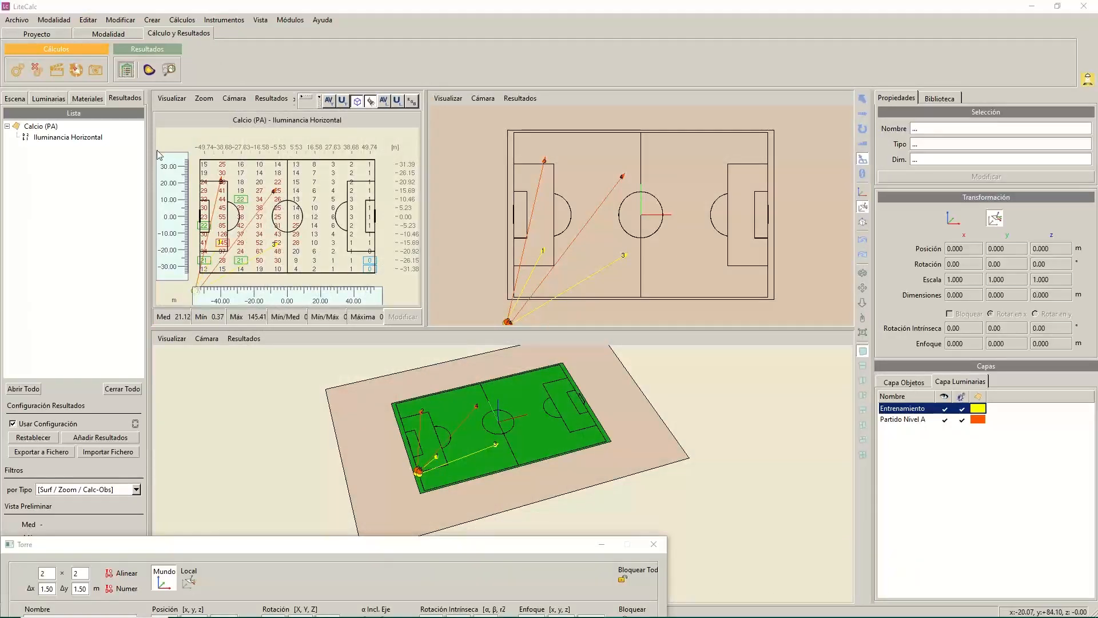
left_click_drag(375, 81, 531, 68)
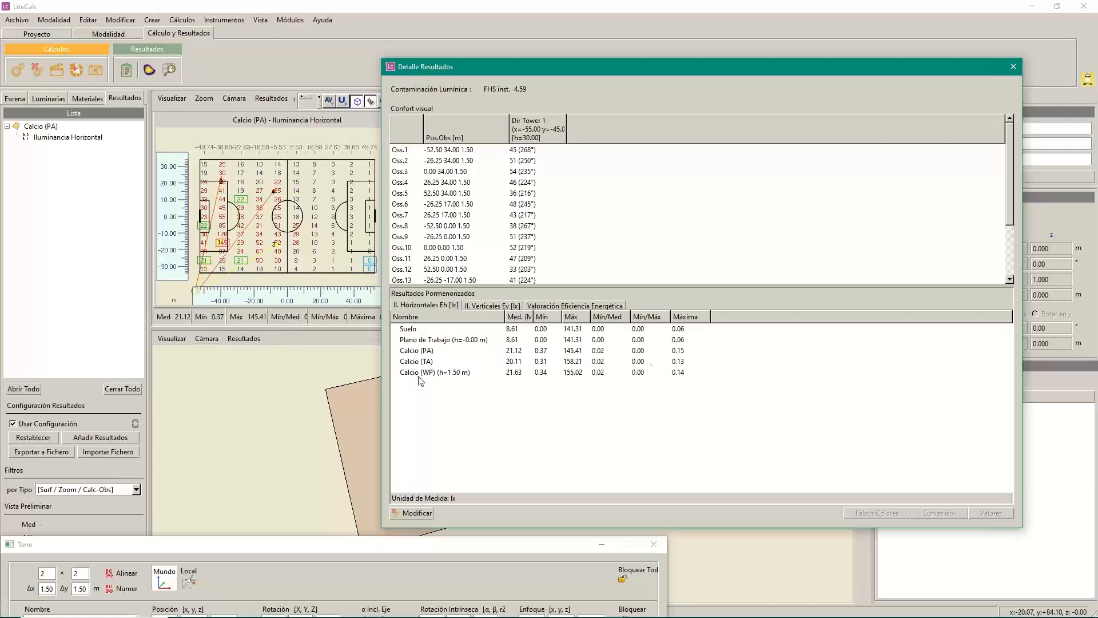
left_click(492, 305)
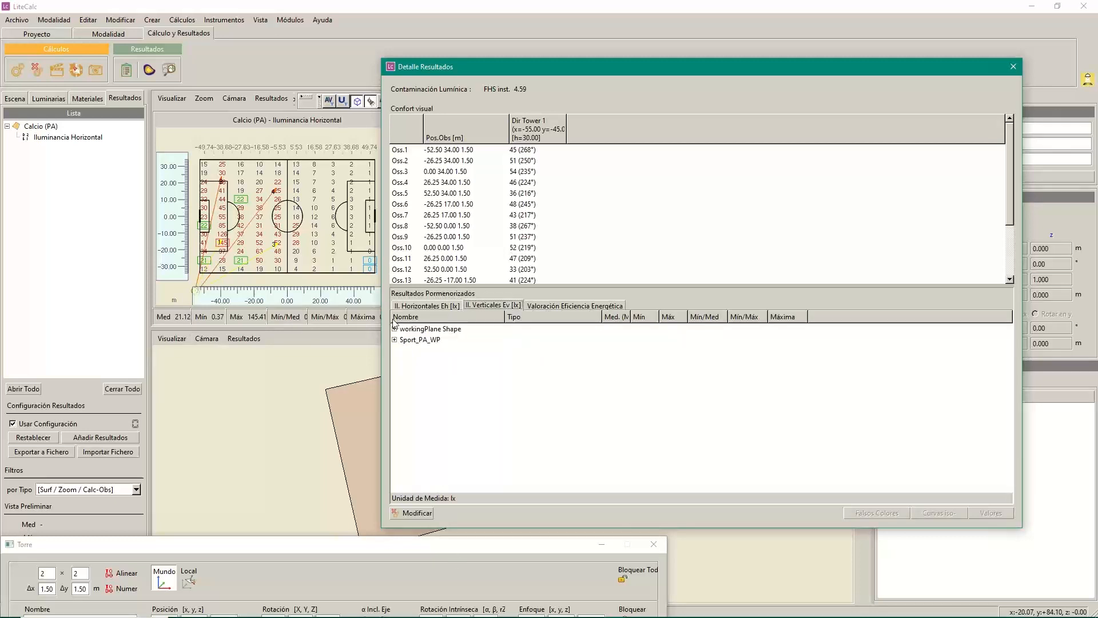
left_click(395, 340)
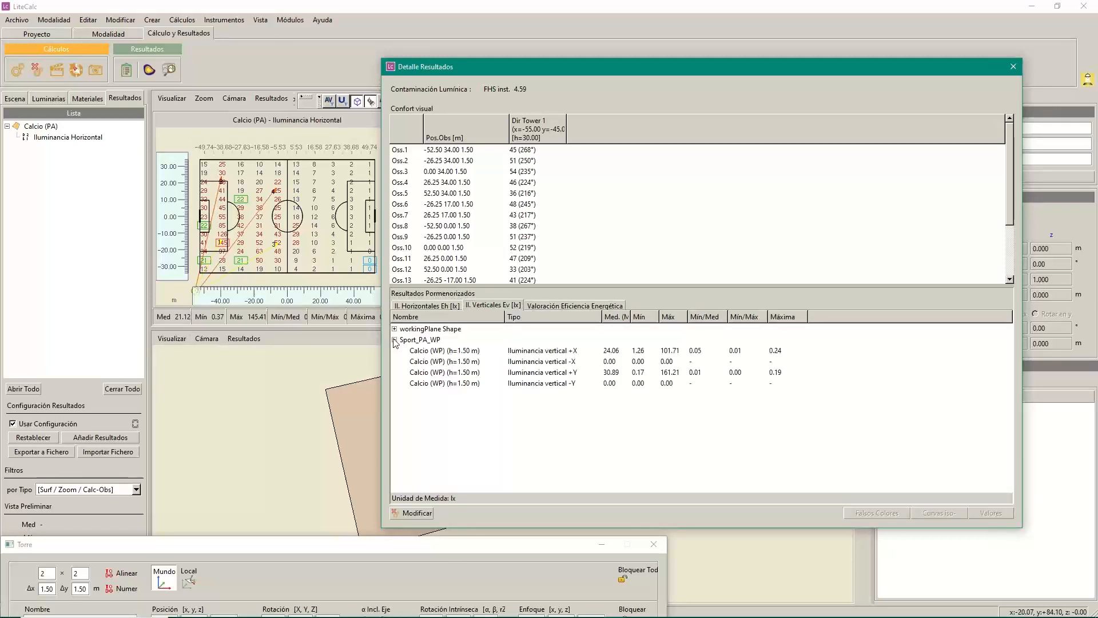
left_click(433, 351)
left_click(440, 383, "shift")
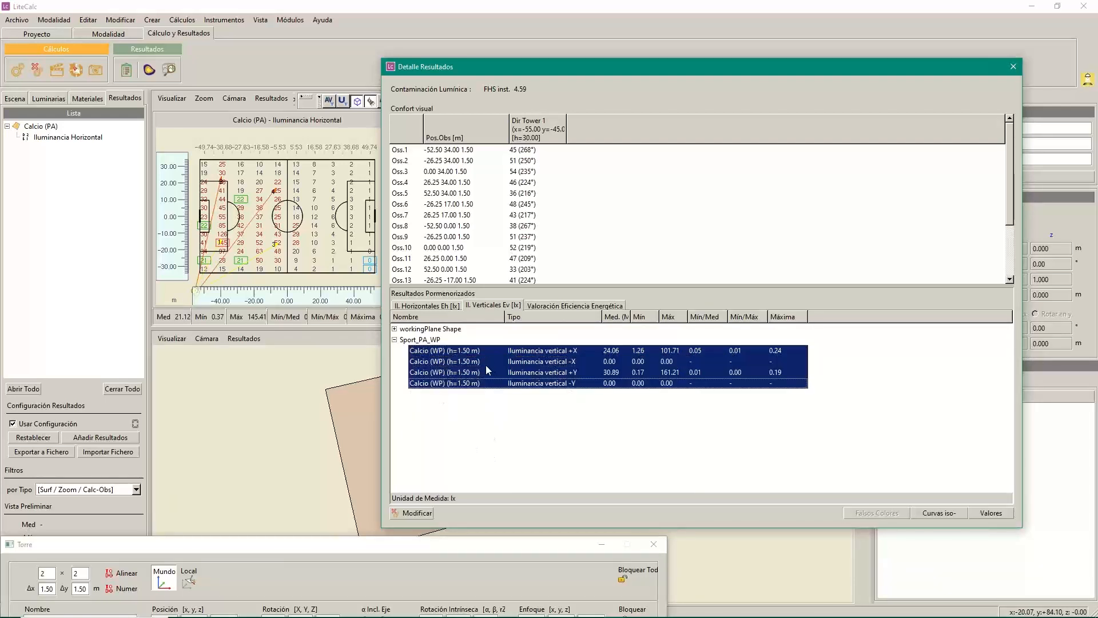
left_click(989, 513)
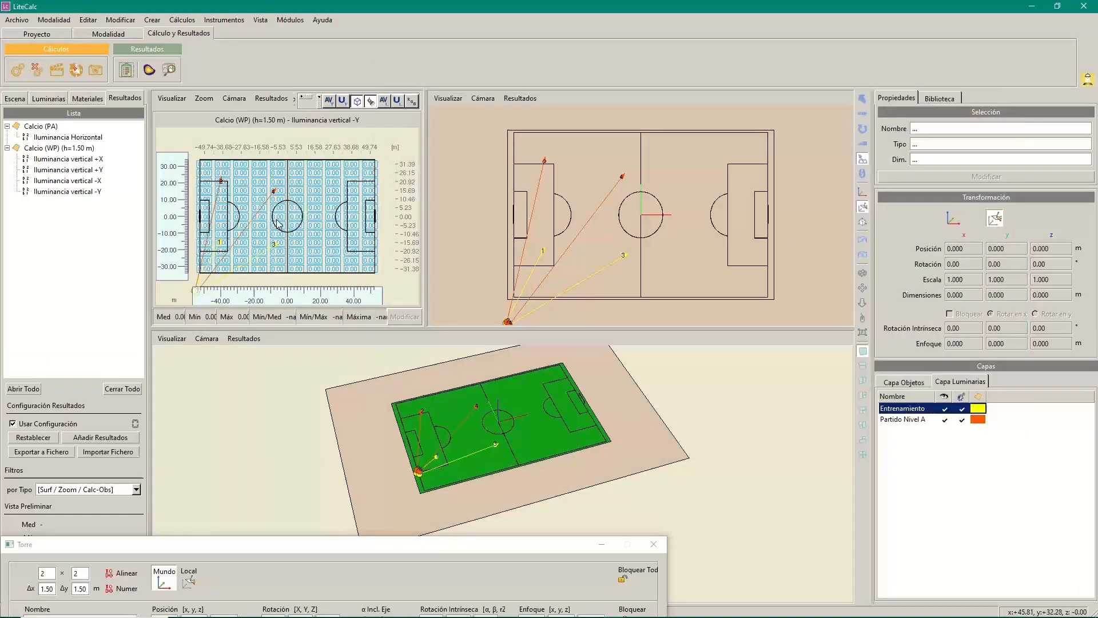
- Enlarge the results view and display the horizontal illuminance values for Calcio (PA) in it
scroll(277, 223, "down", 3)
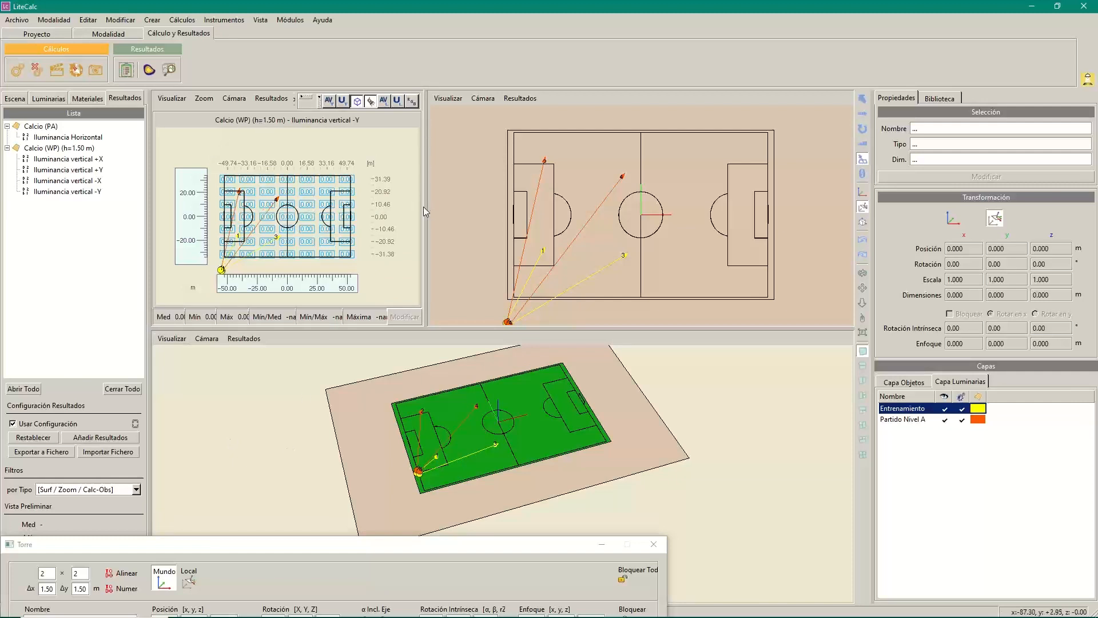
left_click_drag(423, 207, 567, 206)
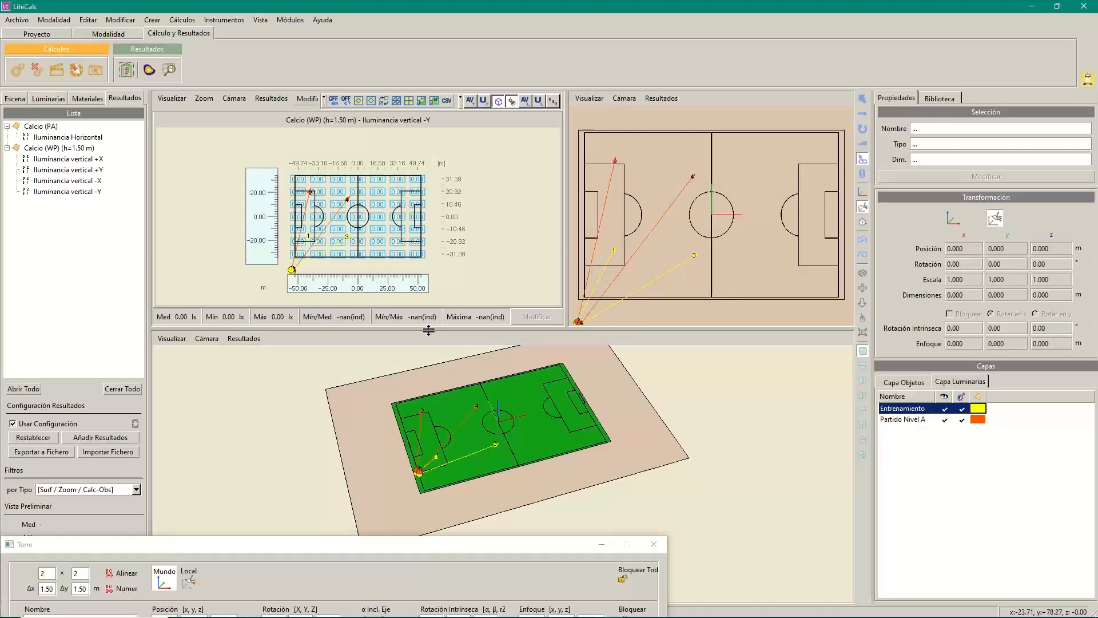
left_click_drag(429, 329, 428, 439)
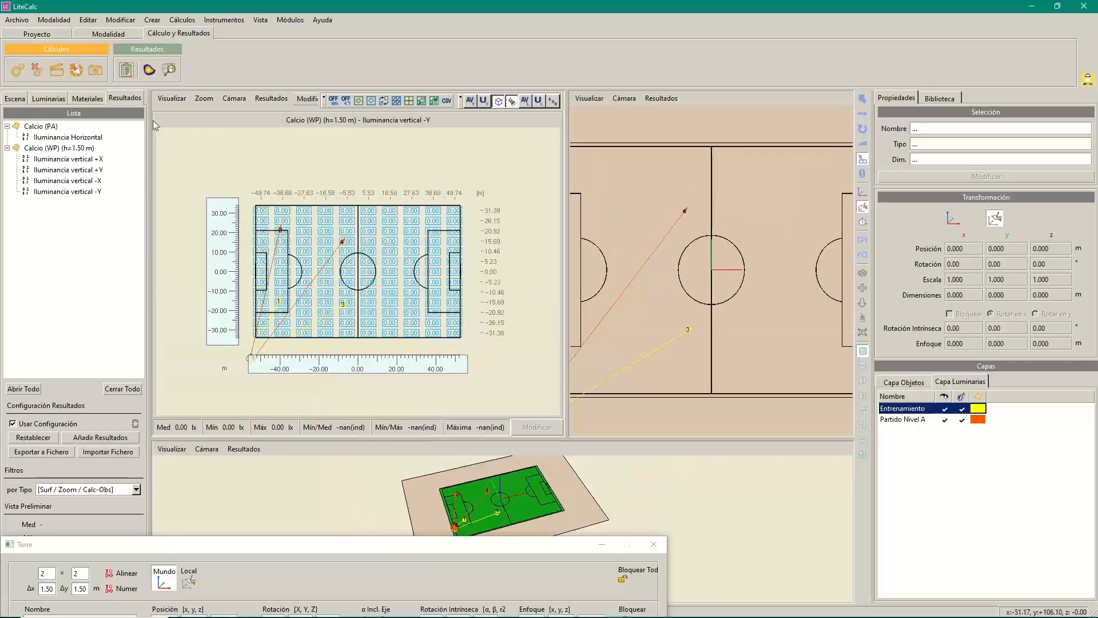
left_click(277, 97)
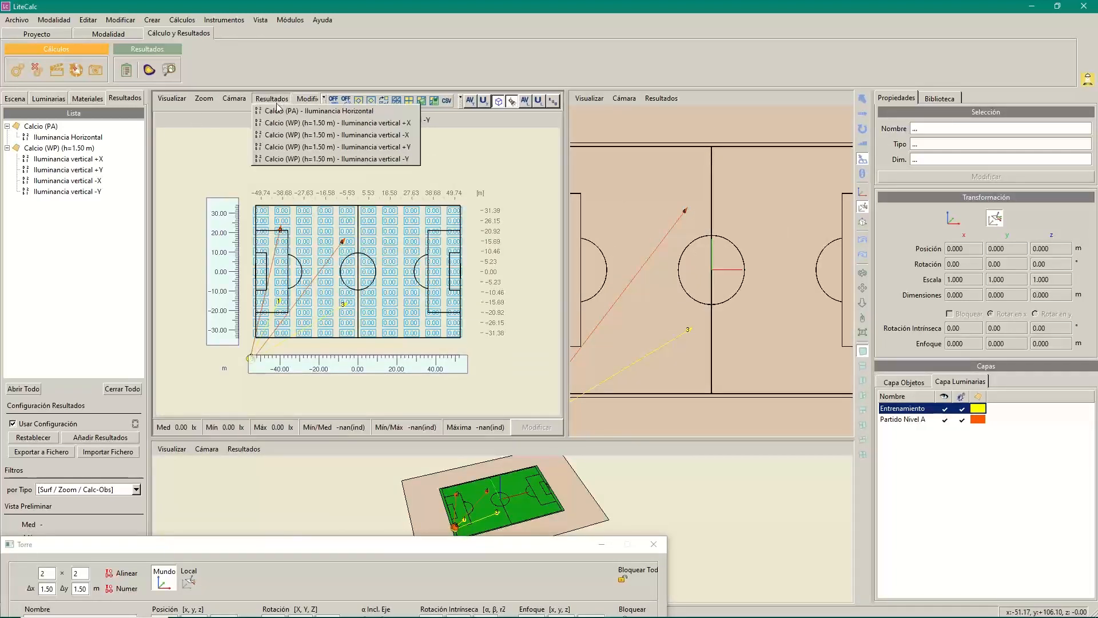
left_click(280, 110)
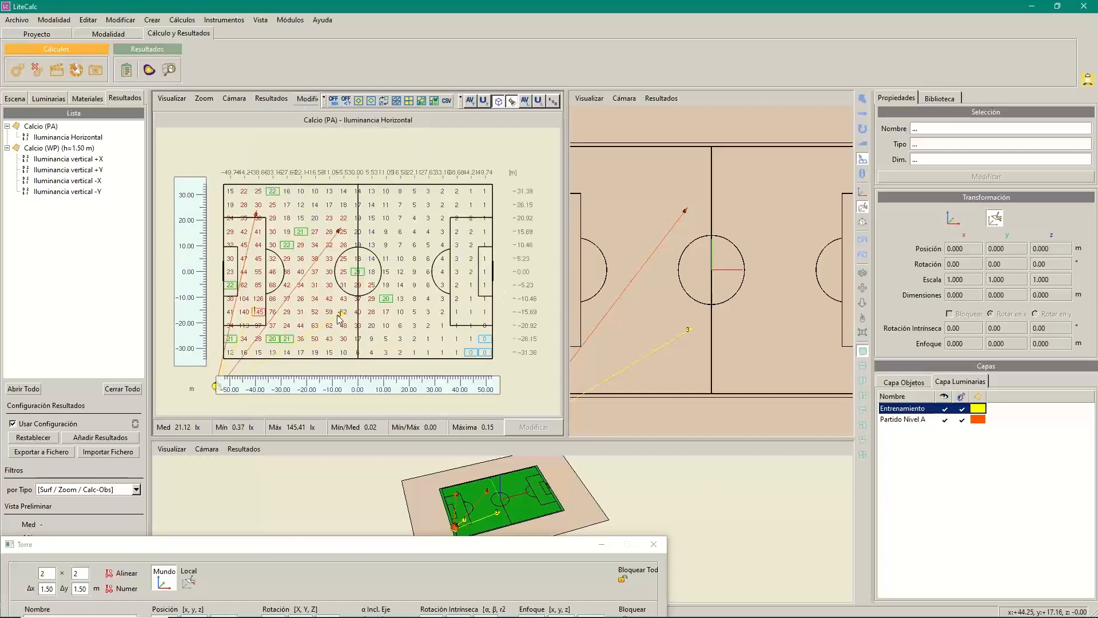
- Display the Calcio (PA) horizontal illuminance as MAUR values and, from the numeric result, as isolines
left_click(172, 99)
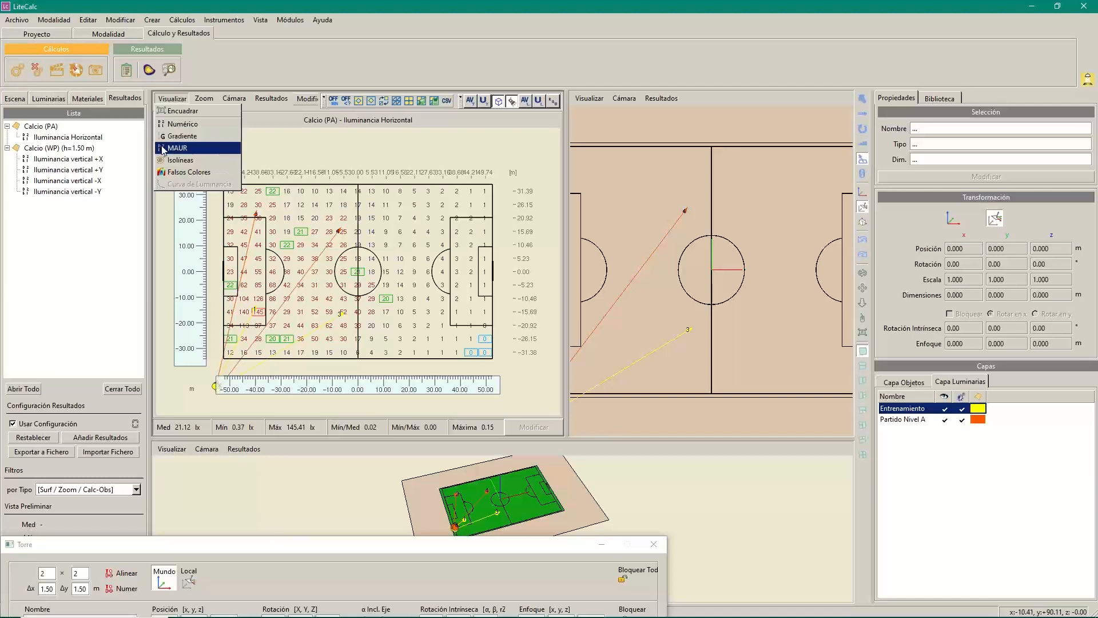
left_click(177, 149)
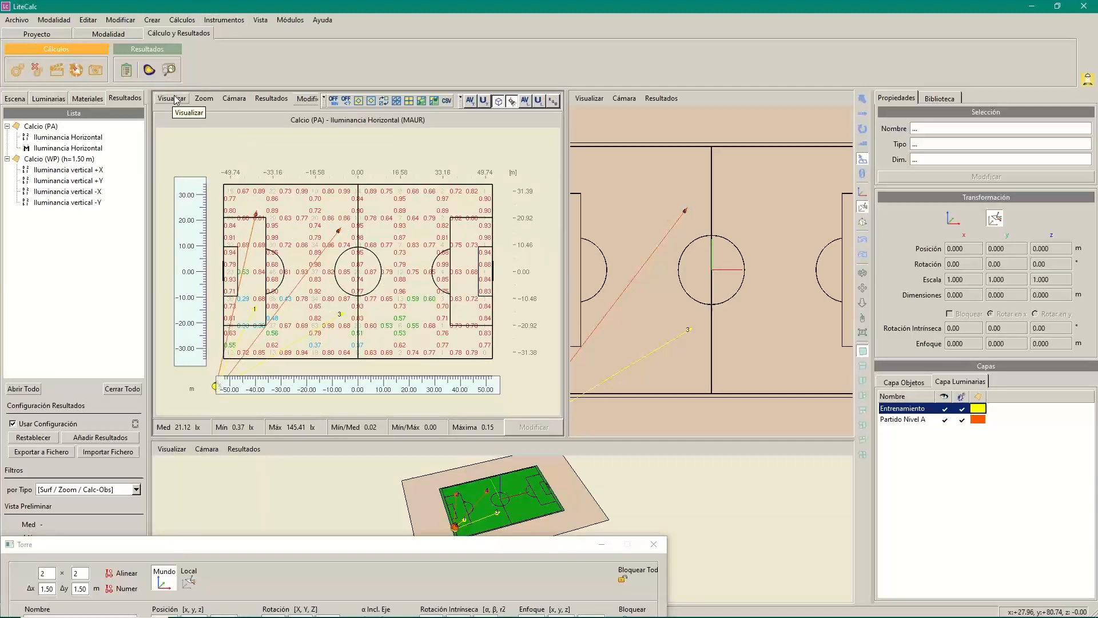
left_click(79, 138)
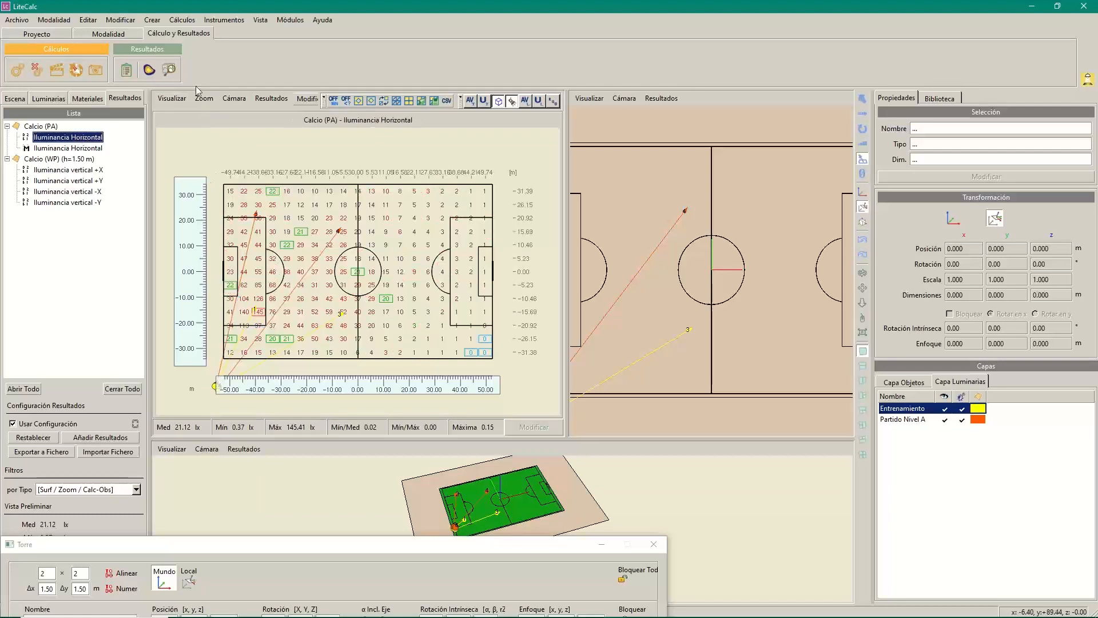
left_click(172, 99)
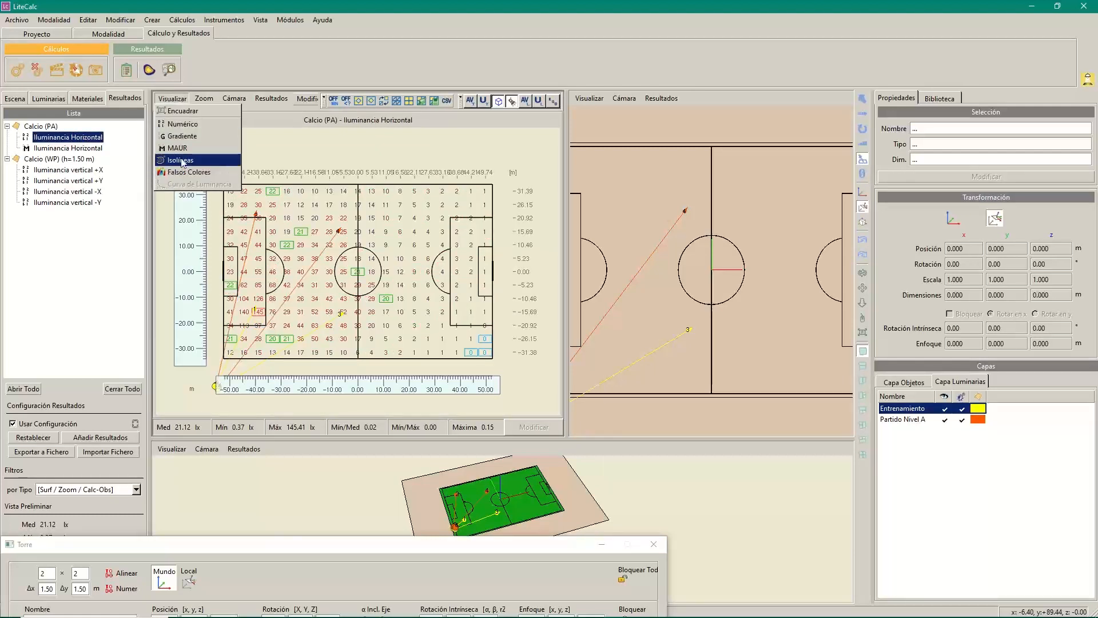
left_click(180, 160)
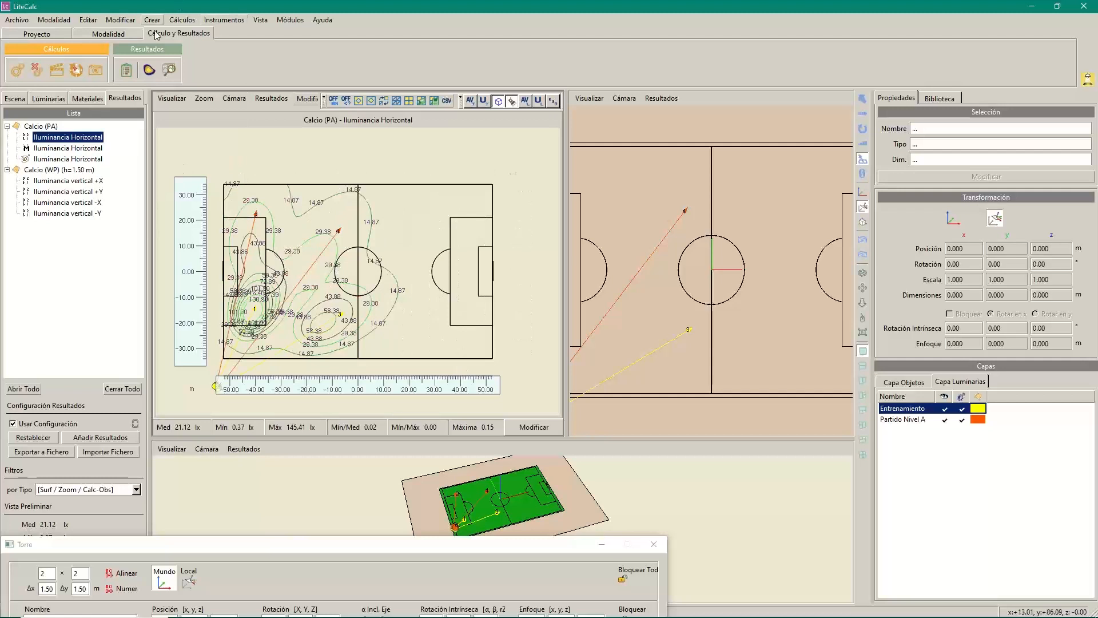
- Display the Calcio (PA) horizontal illuminance in false colours and add the results to the results configuration
left_click(179, 100)
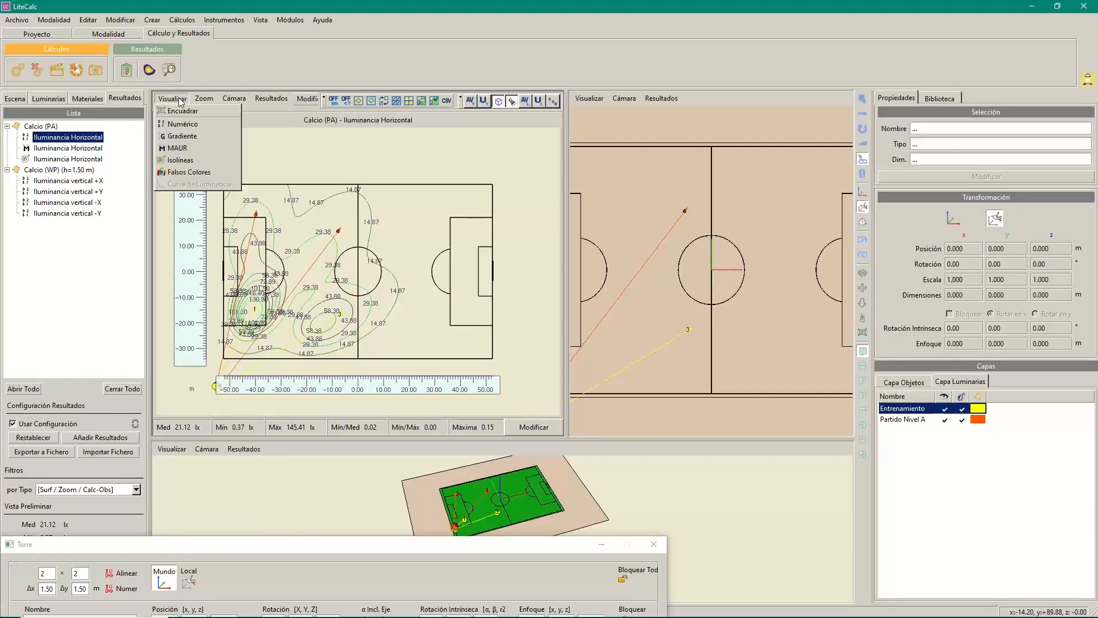
left_click(187, 171)
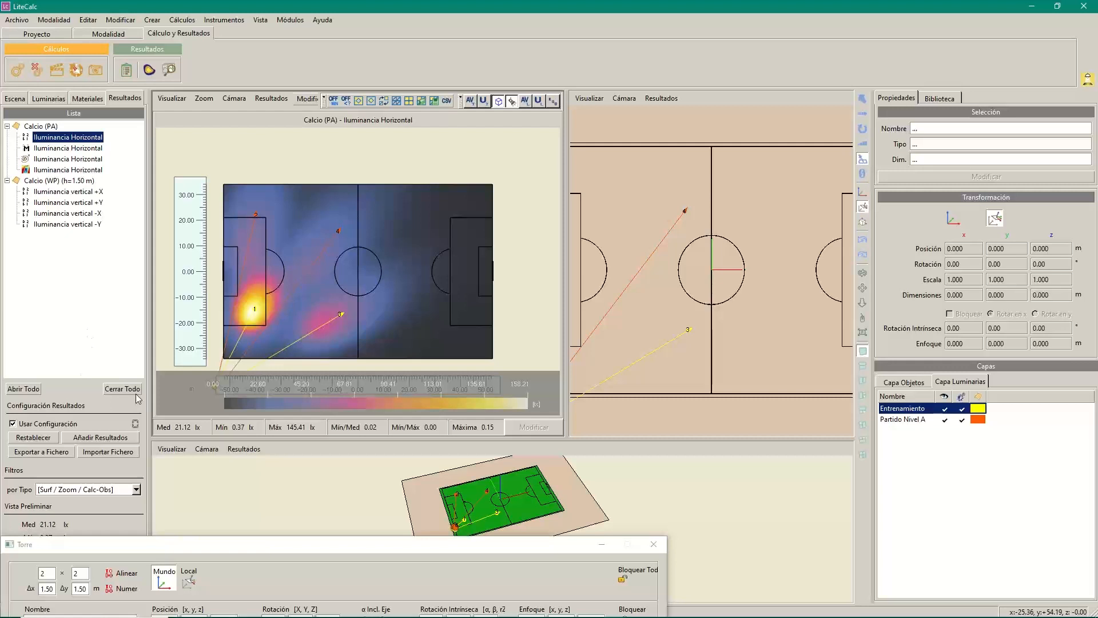
left_click(104, 438)
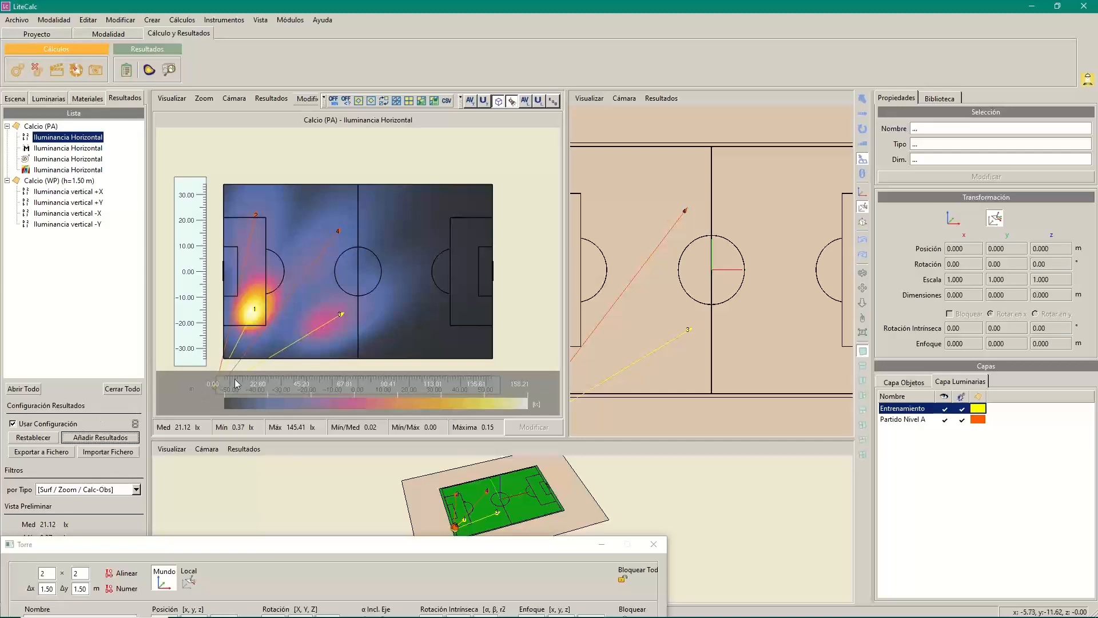
- Shrink the results view to give the 3D and plan views more room, and accept the Torre luminaire settings to close their dialog
left_click_drag(380, 438, 397, 325)
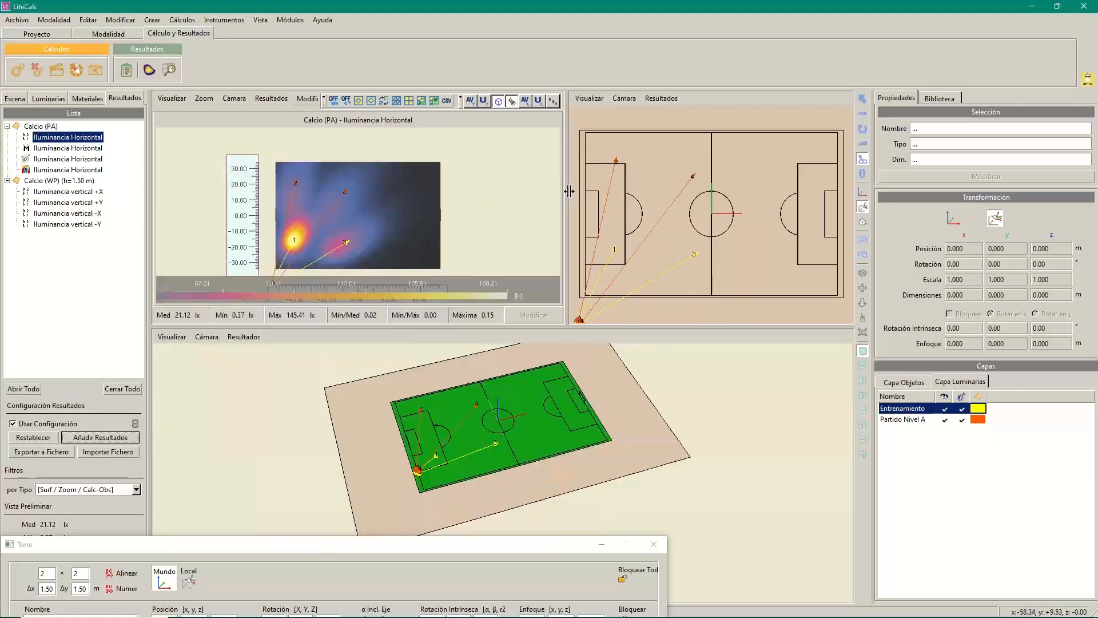
left_click_drag(569, 191, 513, 195)
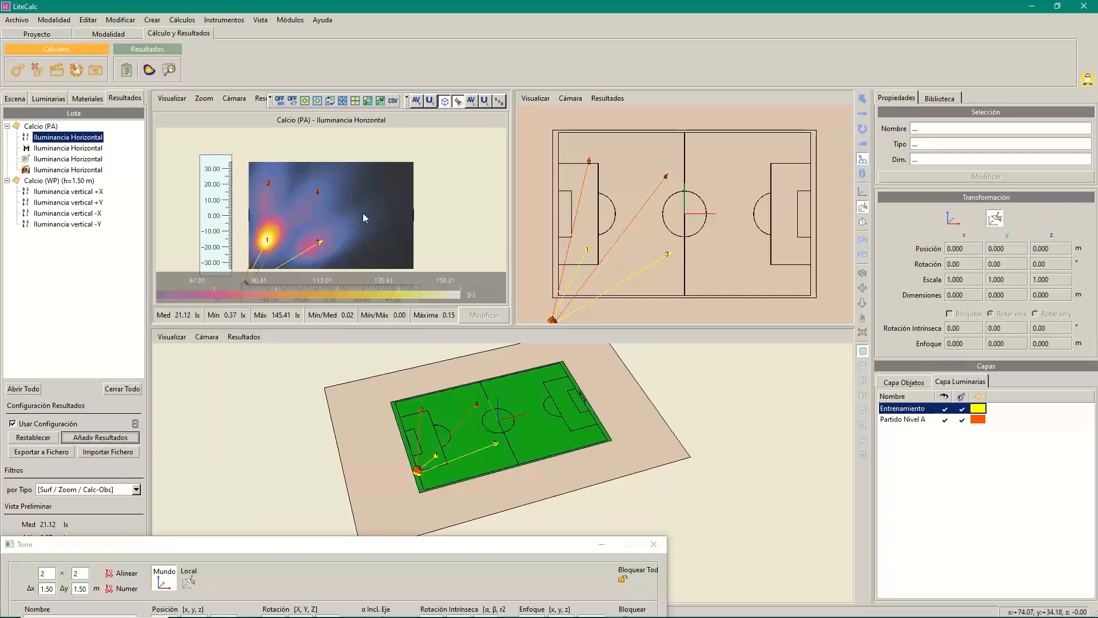
scroll(364, 212, "up", 2)
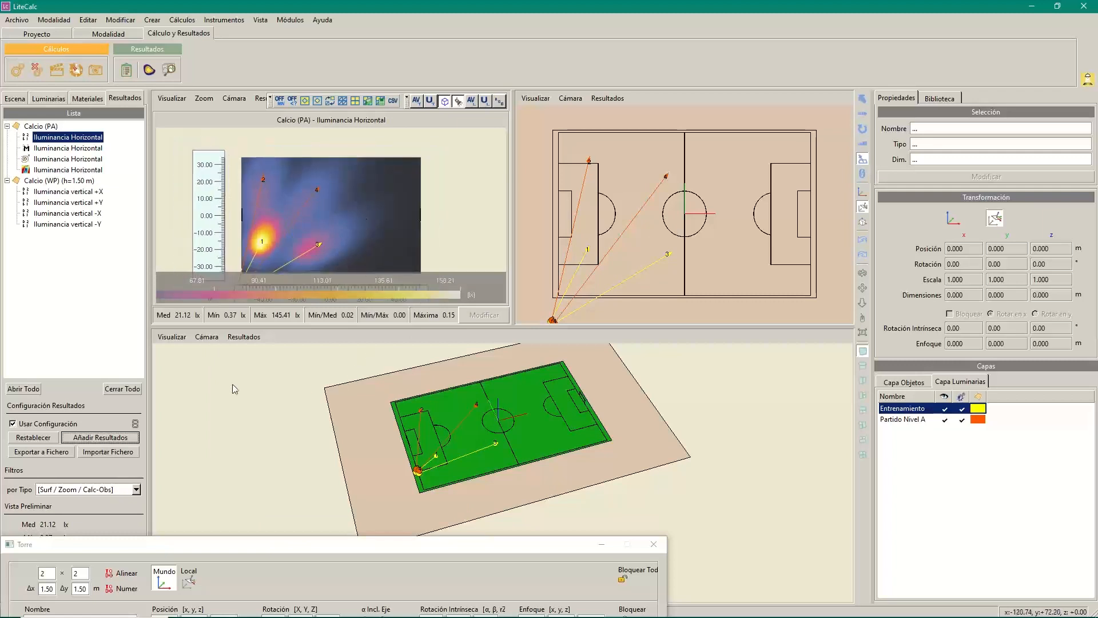
left_click(482, 430)
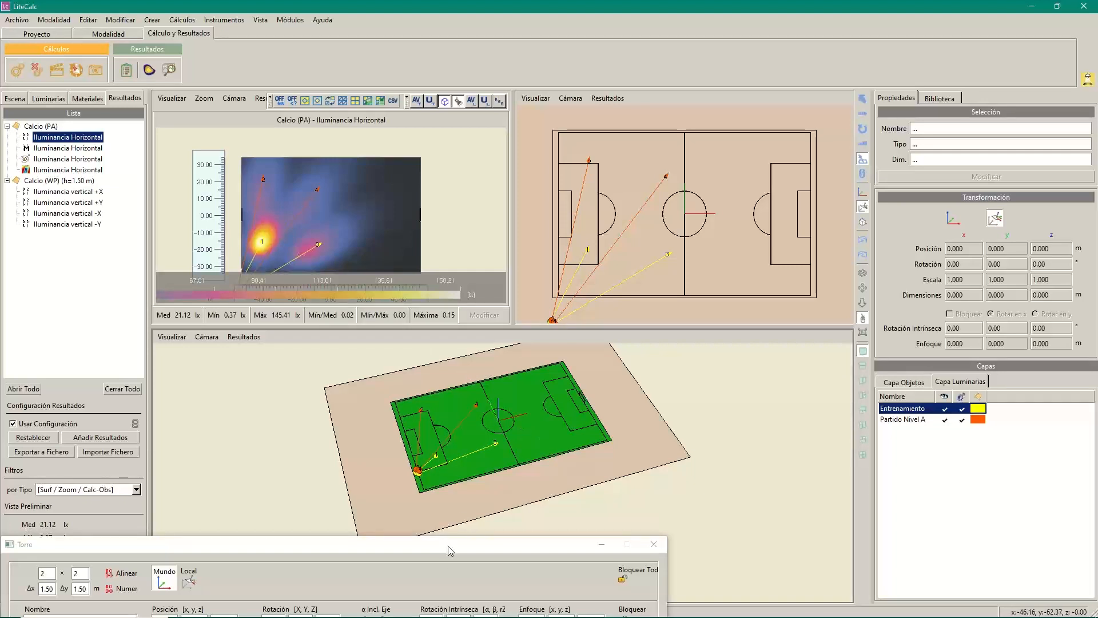
left_click_drag(447, 546, 658, 204)
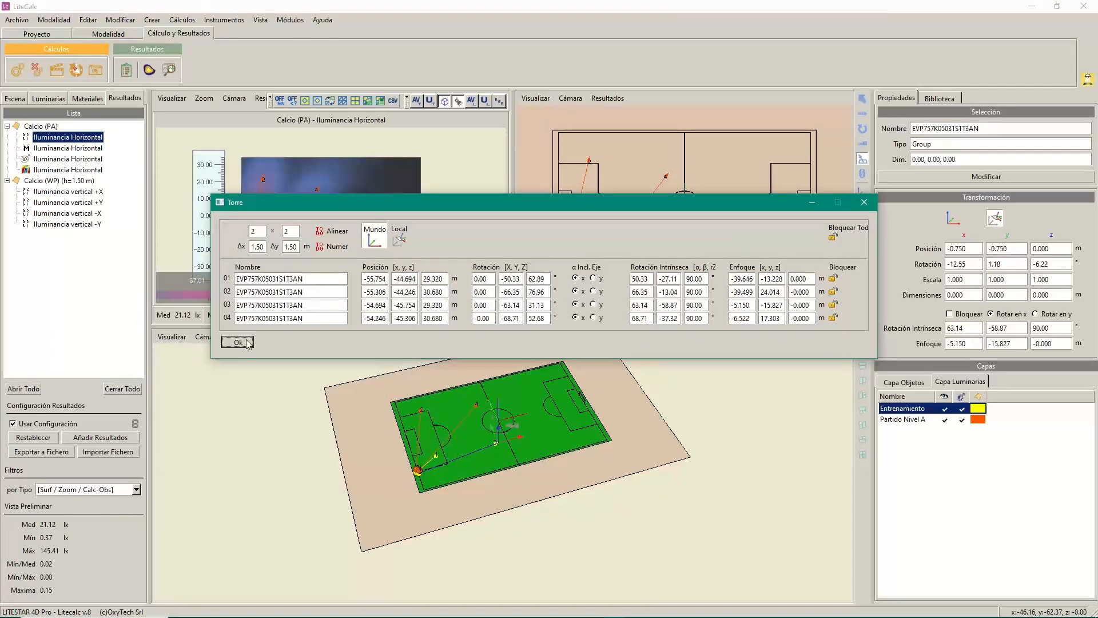
left_click(237, 342)
left_click(653, 447)
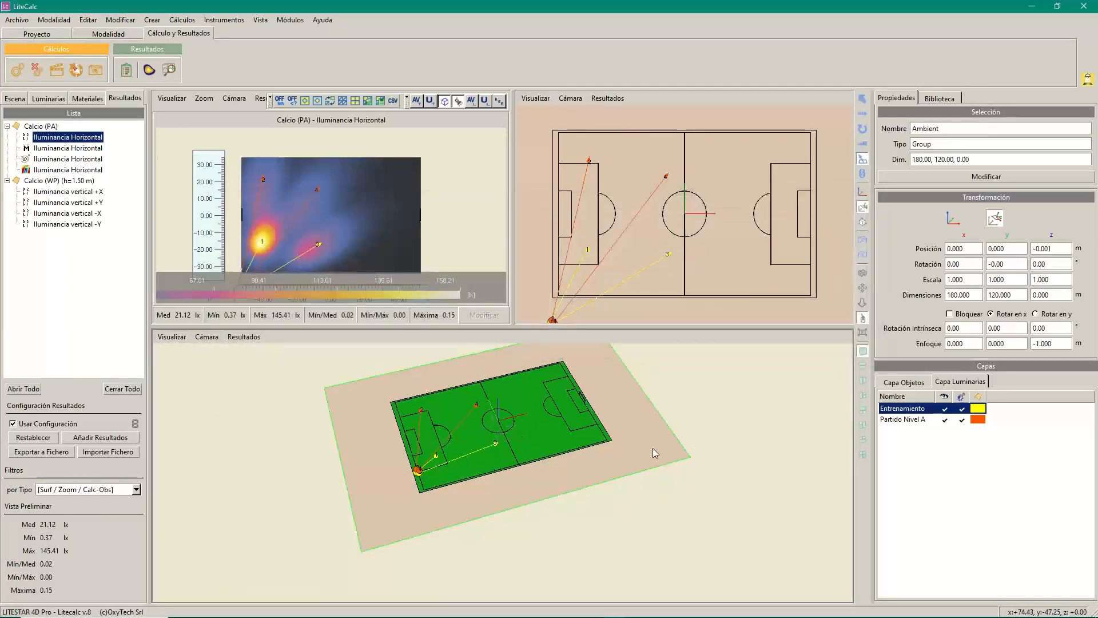
- Mirror the Torre group about the centre X 0.000, Y 0.000 m using both the vertical and horizontal symmetry planes
left_click(497, 444)
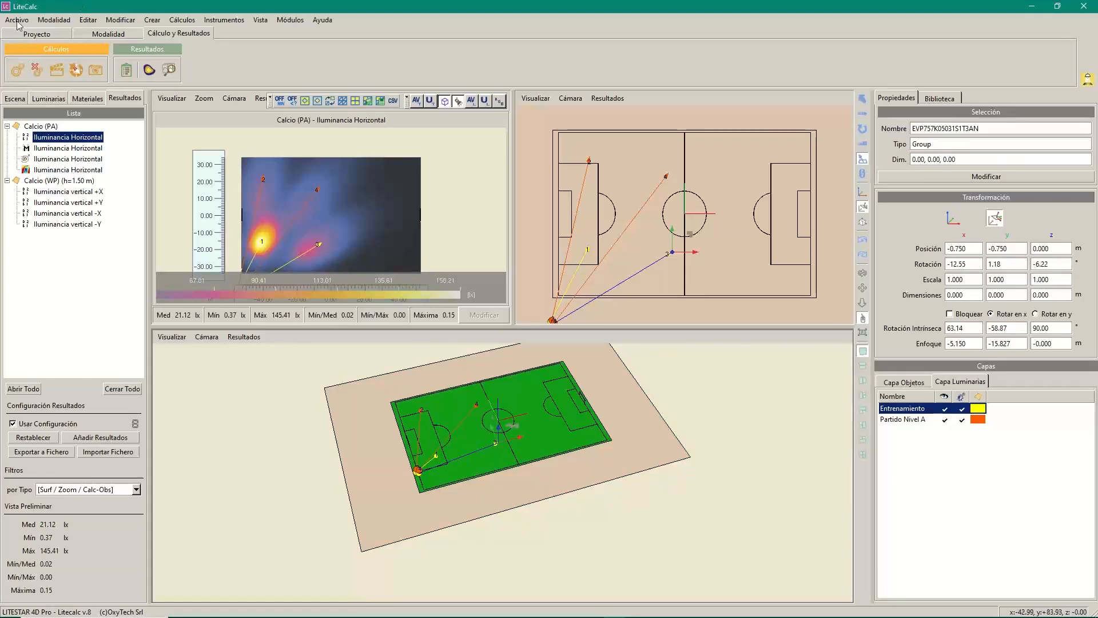
left_click(32, 34)
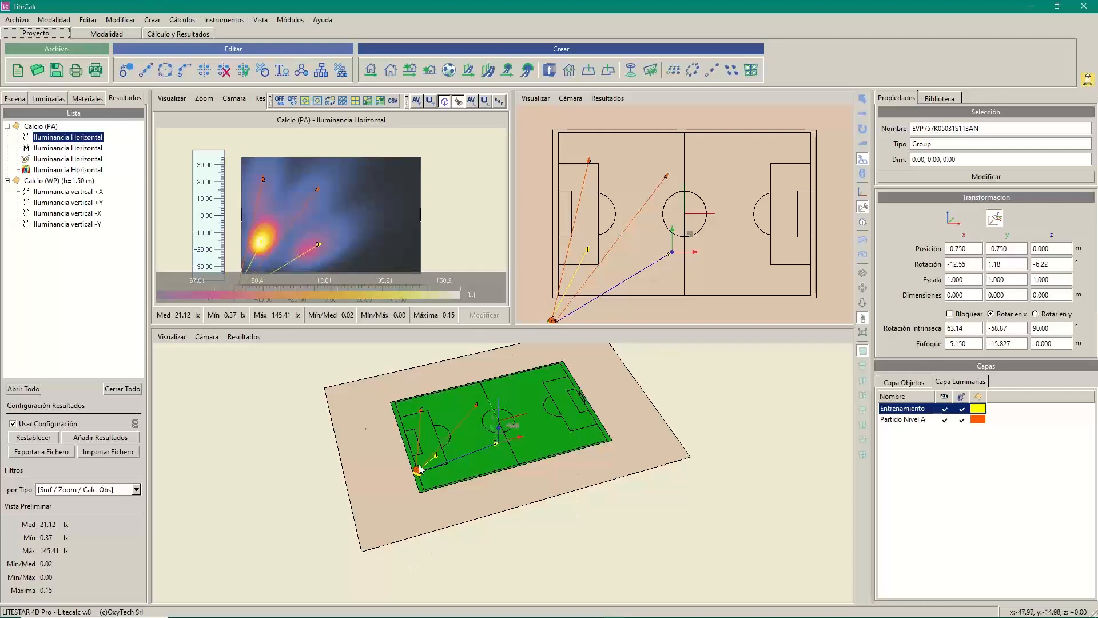
left_click(15, 99)
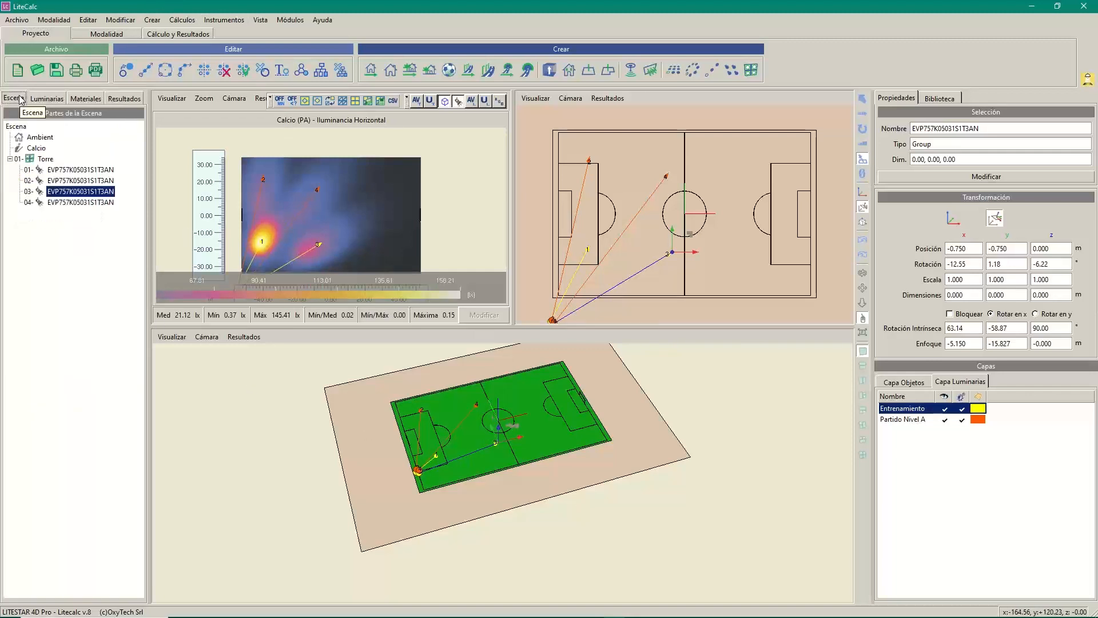
left_click(46, 160)
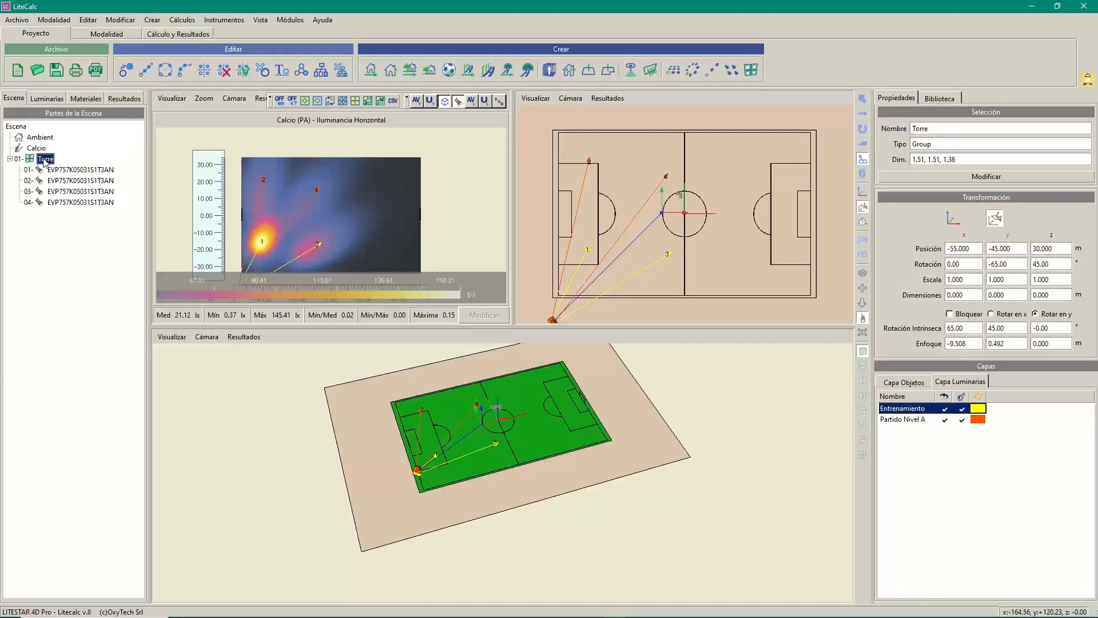
left_click(10, 160)
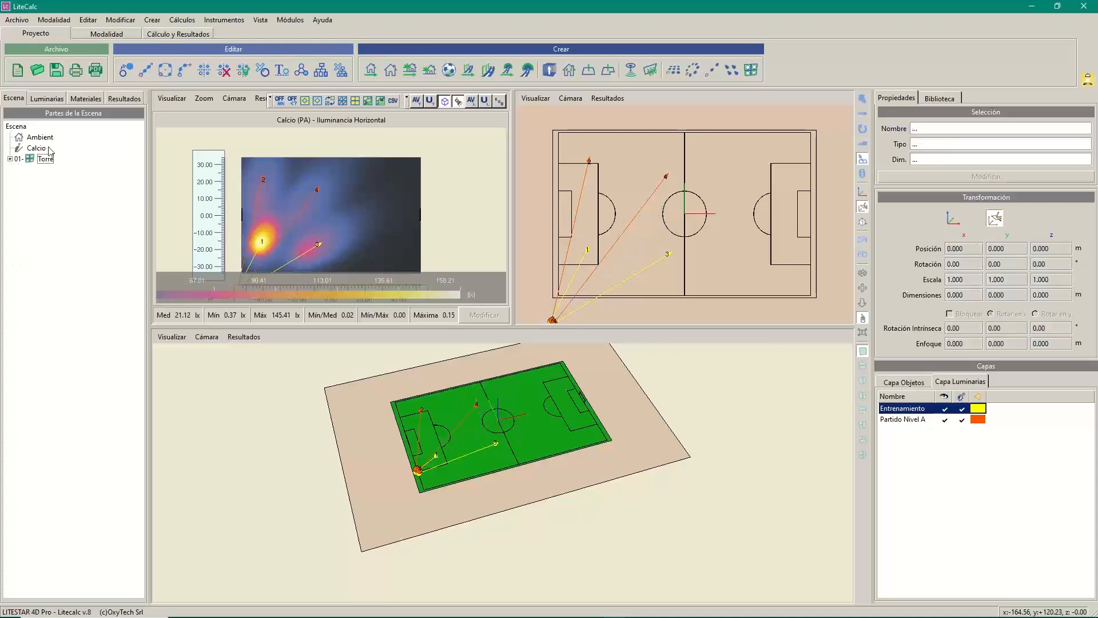
left_click(45, 159)
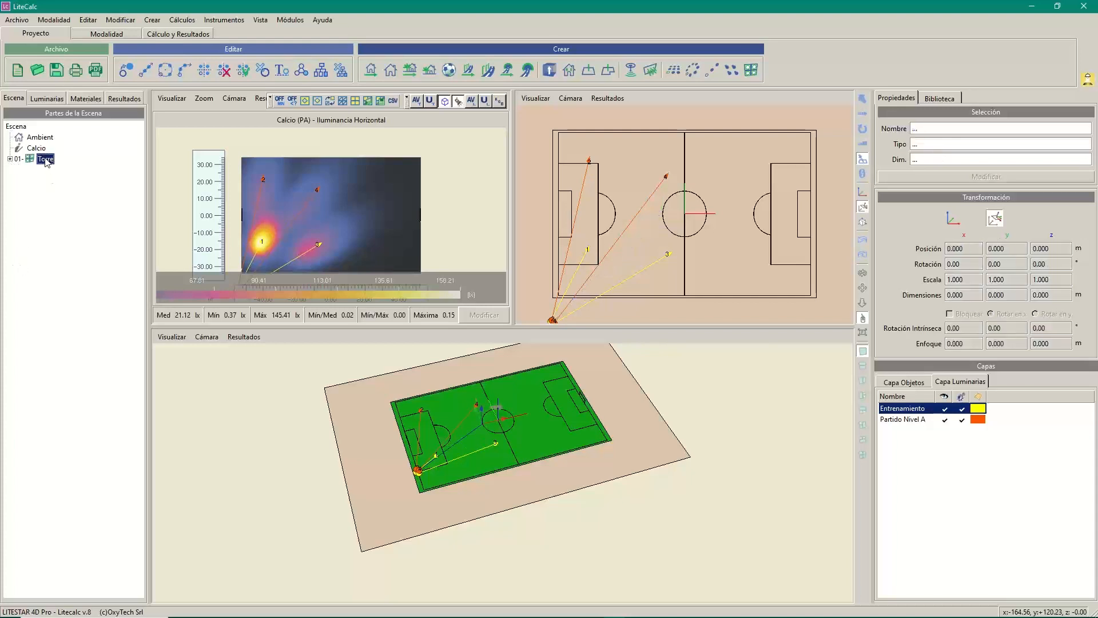
left_click(205, 70)
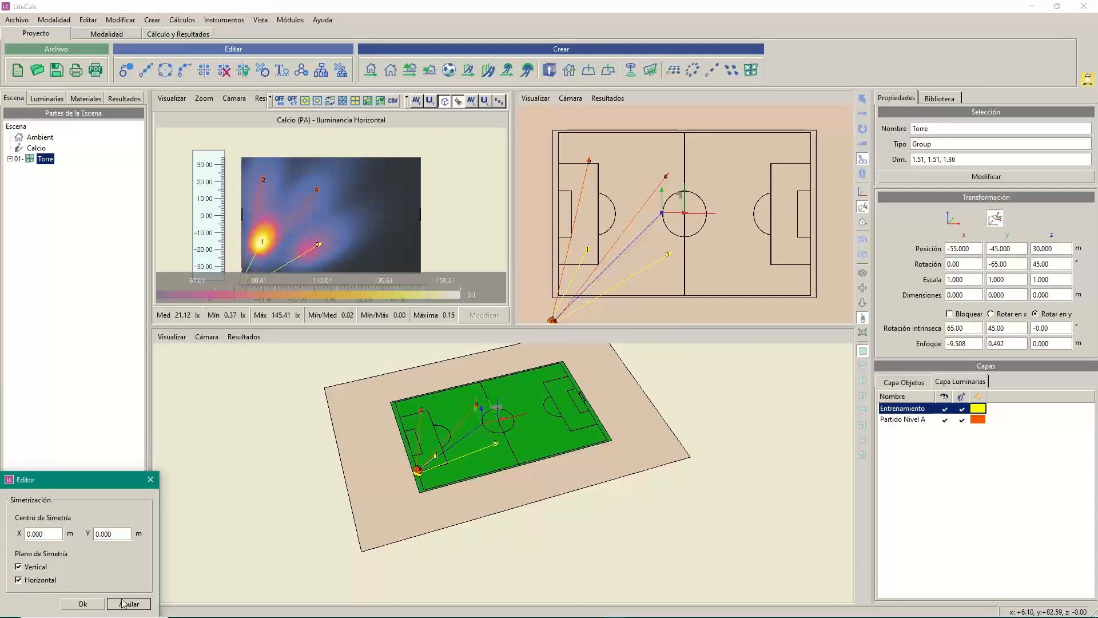
left_click(82, 604)
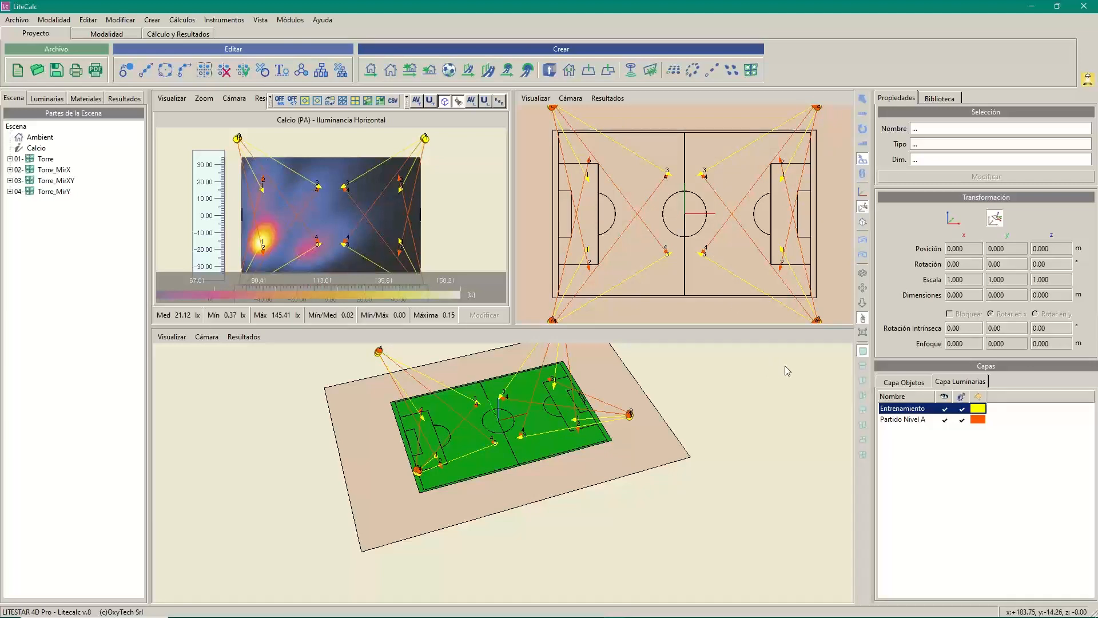
- Run the calculation with the mirrored towers included and close the detailed results
left_click(184, 21)
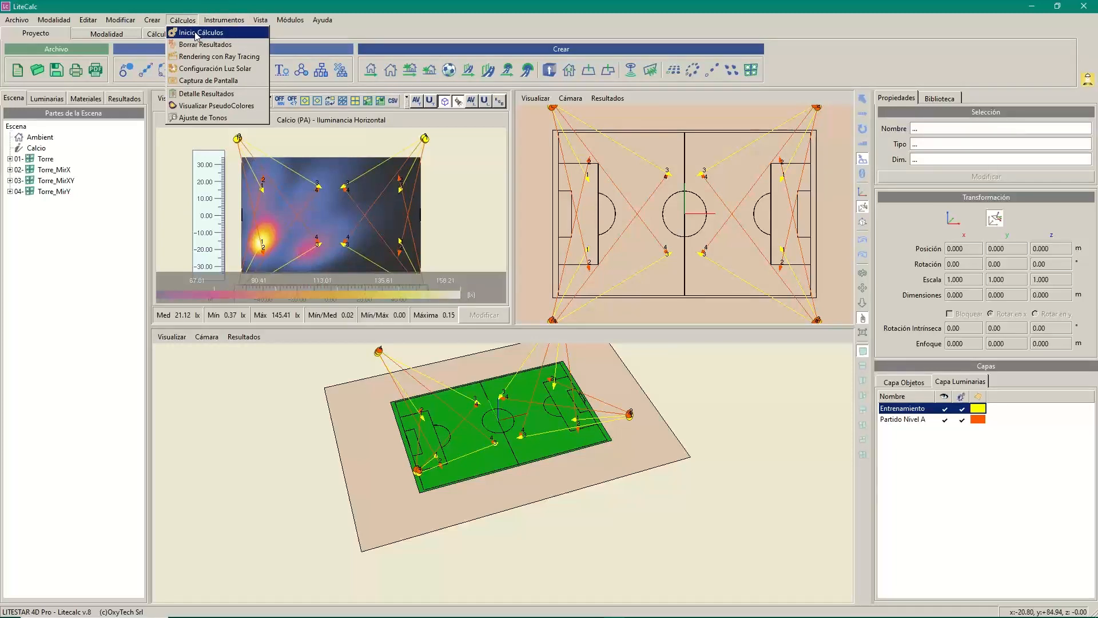
left_click(196, 33)
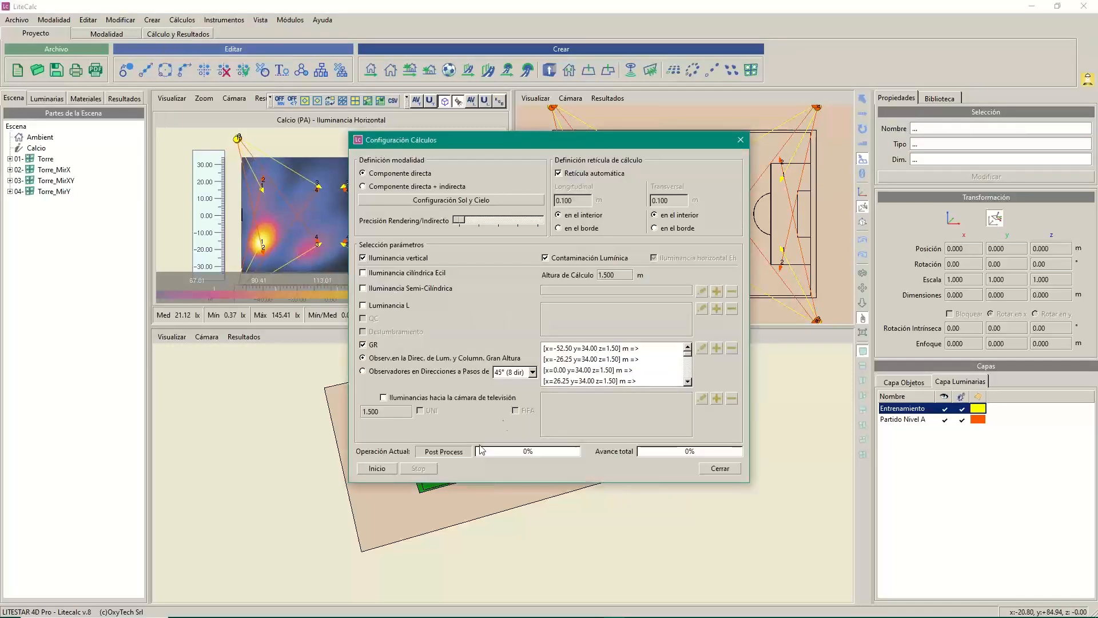
left_click(377, 467)
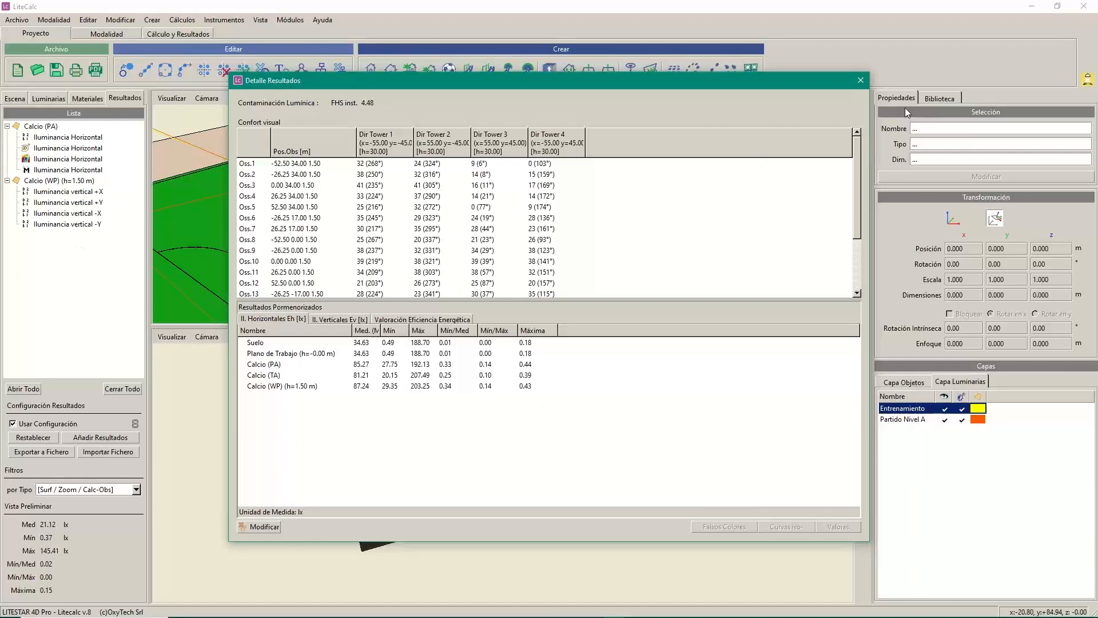
left_click(859, 79)
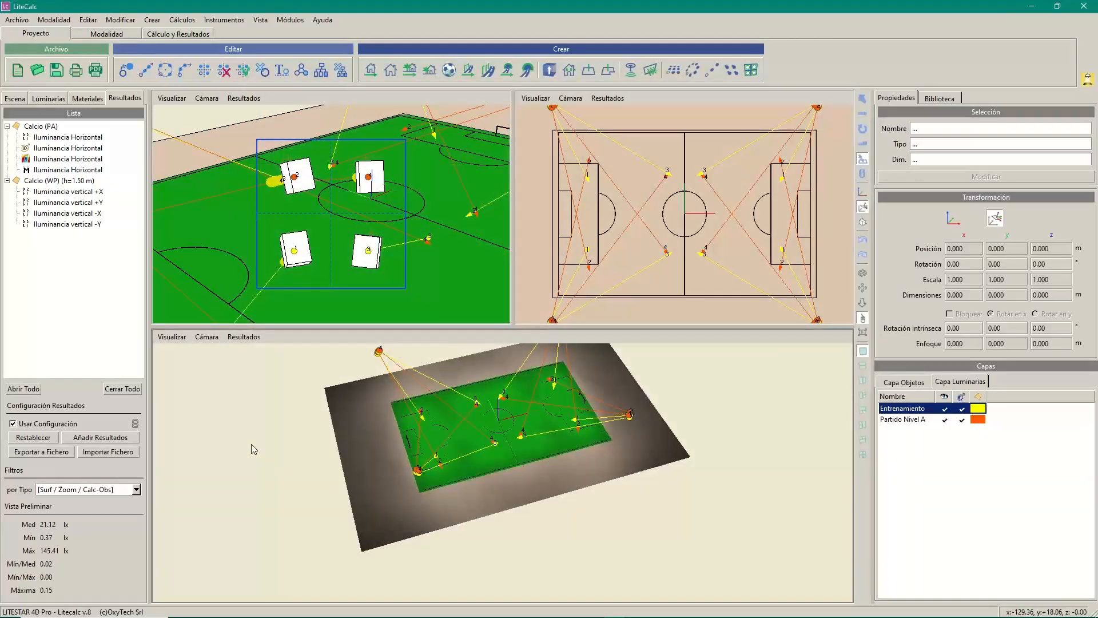
- Display the recalculated Calcio (PA) horizontal illuminance as numeric values, isolines and false colours
double_click(69, 138)
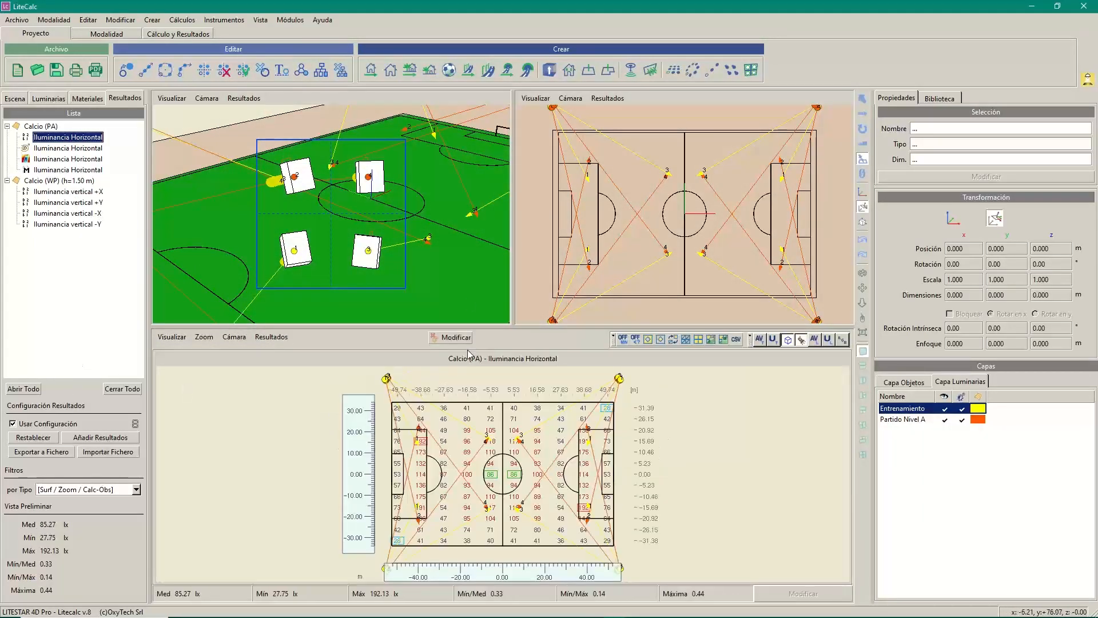
double_click(50, 149)
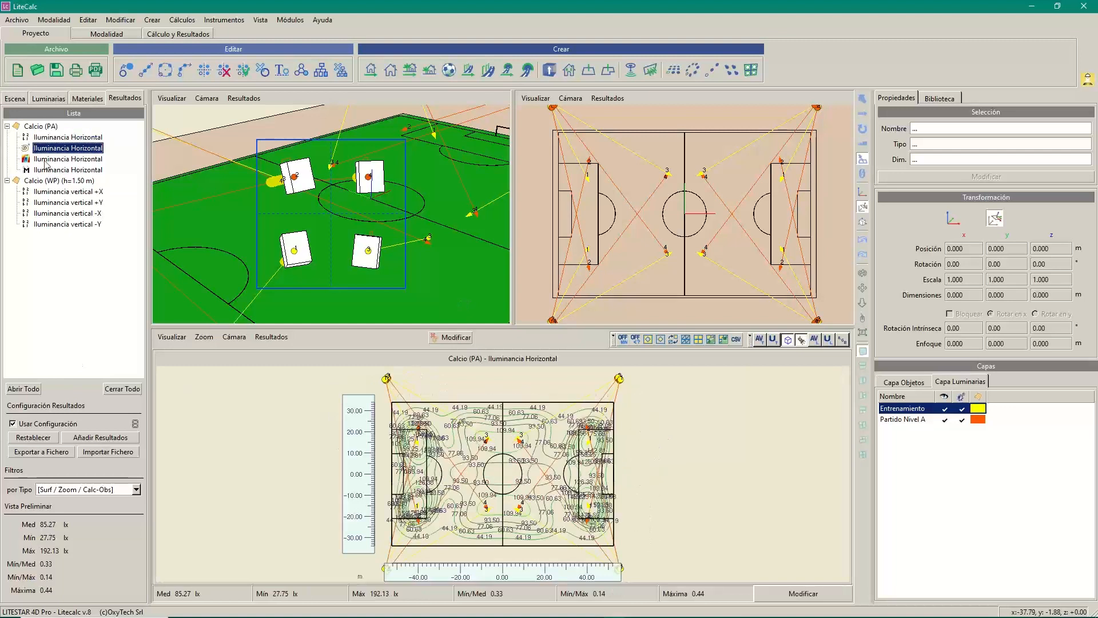
double_click(57, 159)
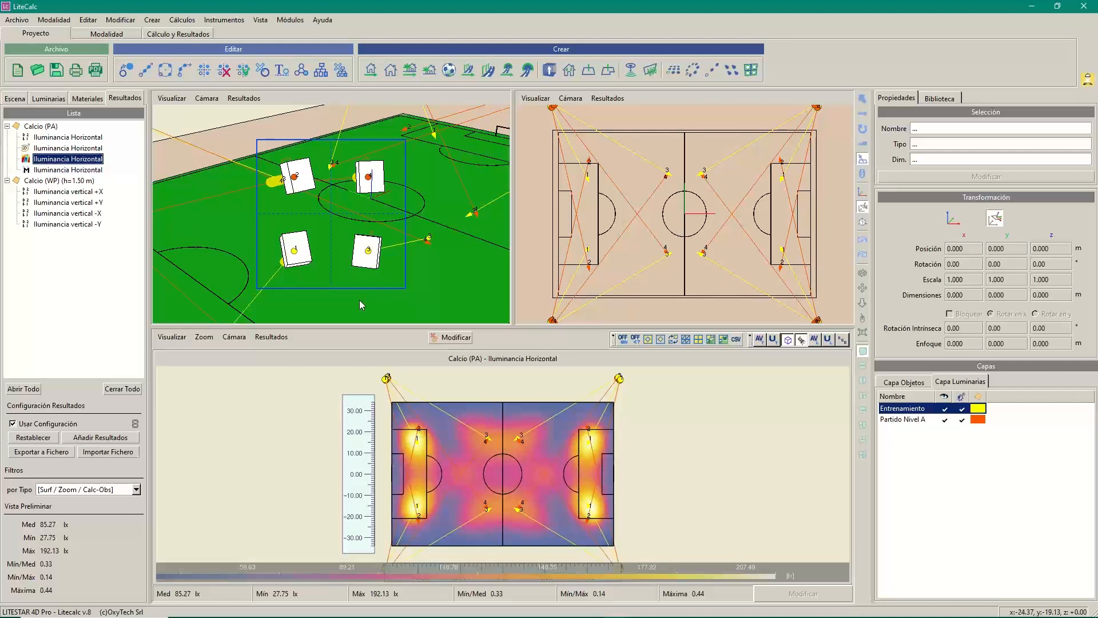
- Remove the symmetry from the Torre group to delete its three mirrored tower copies
left_click(301, 253)
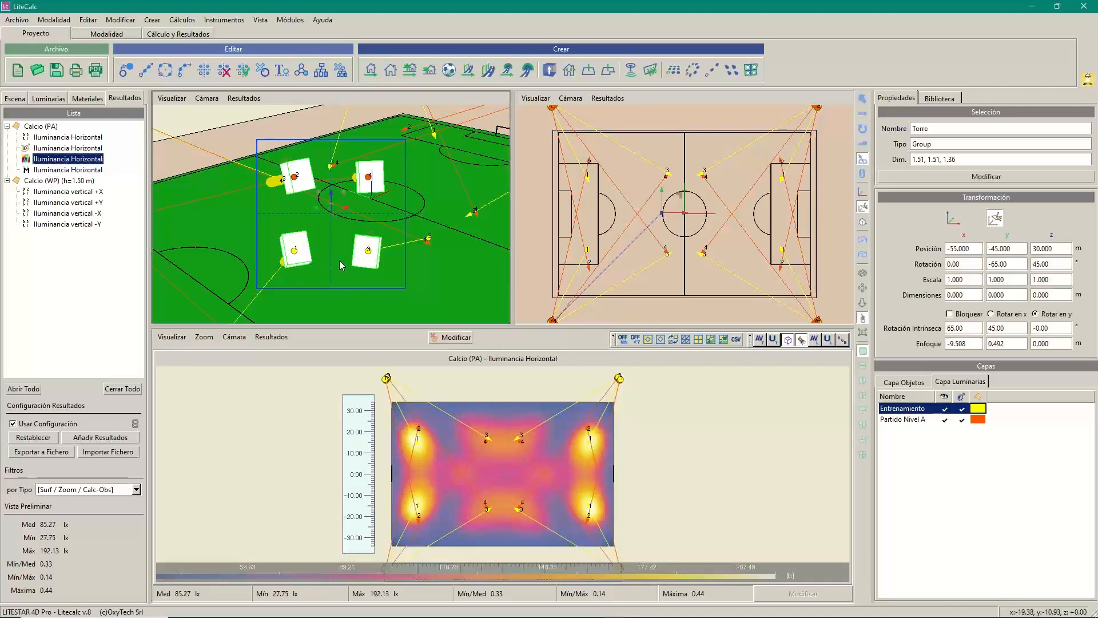
left_click(376, 283)
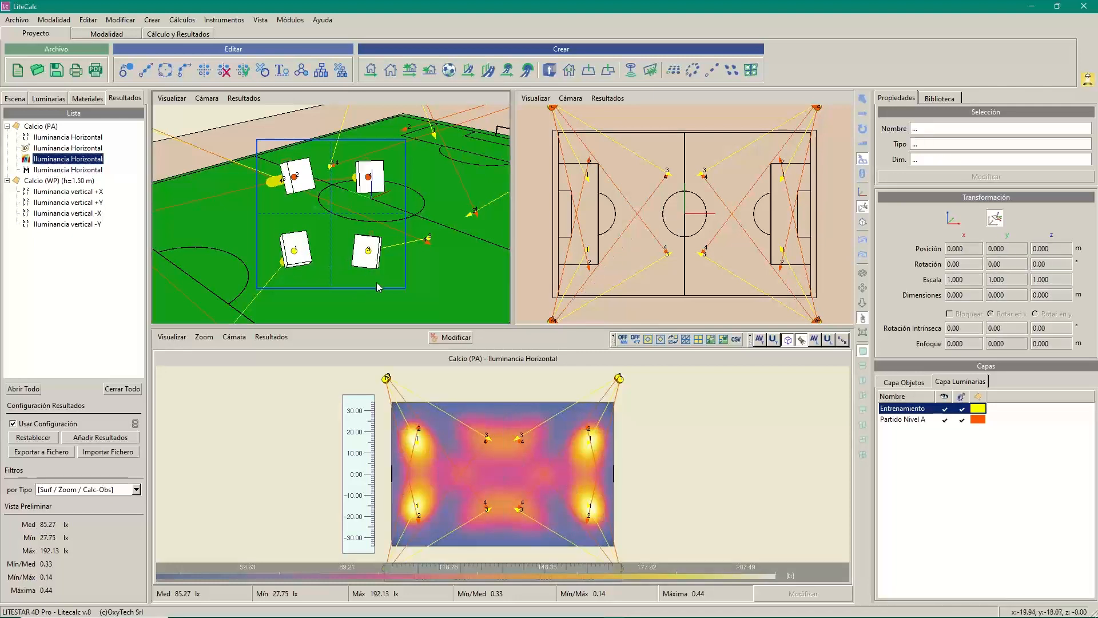
left_click(300, 257)
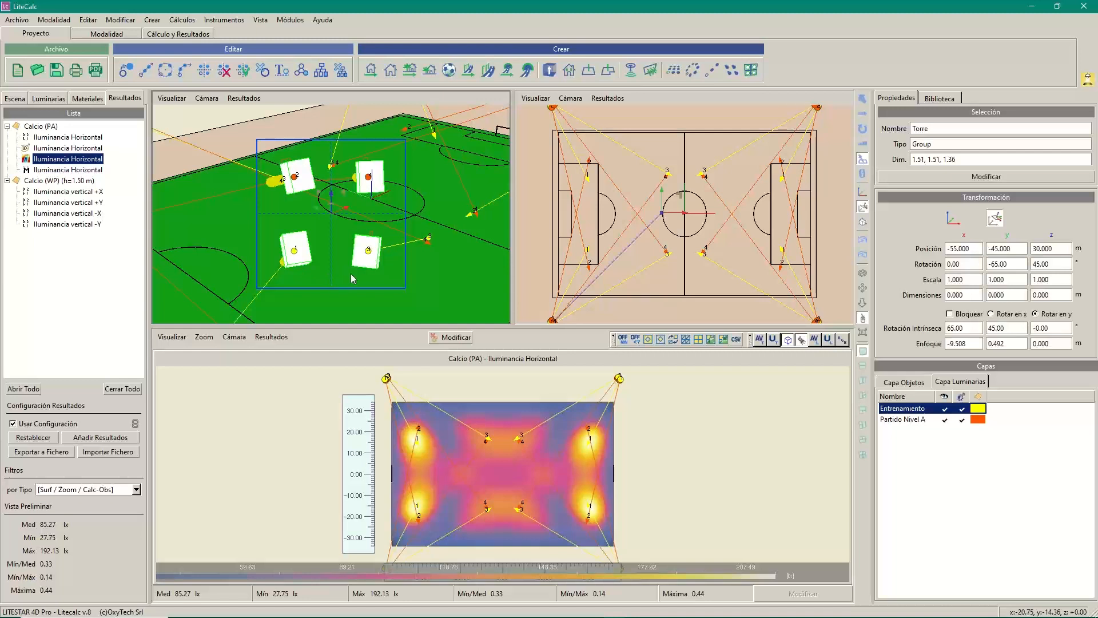
left_click(15, 98)
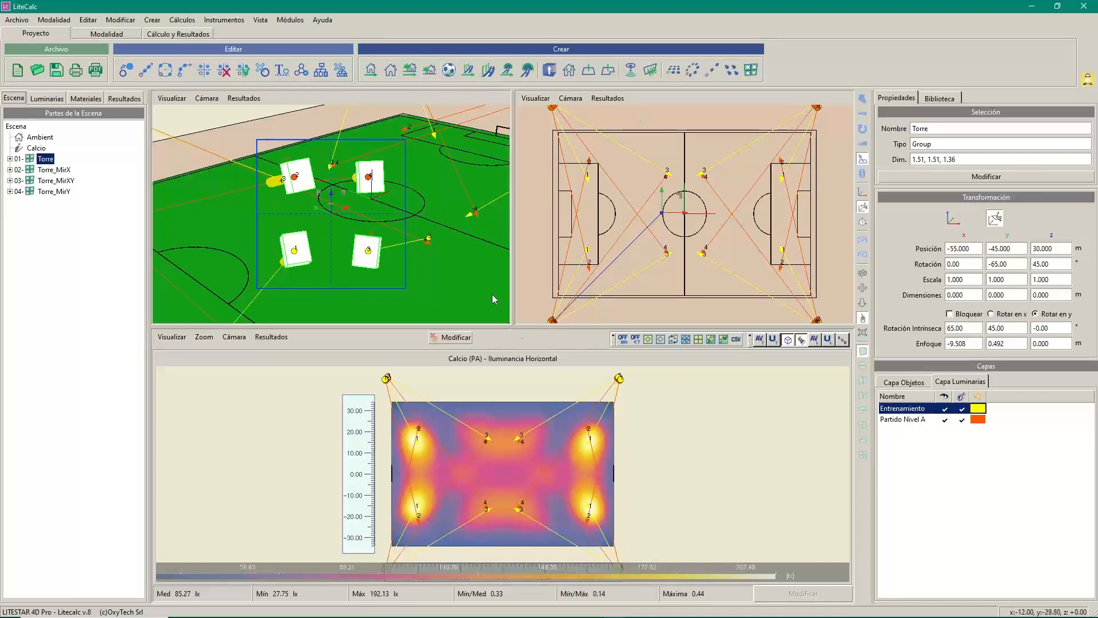
left_click(225, 69)
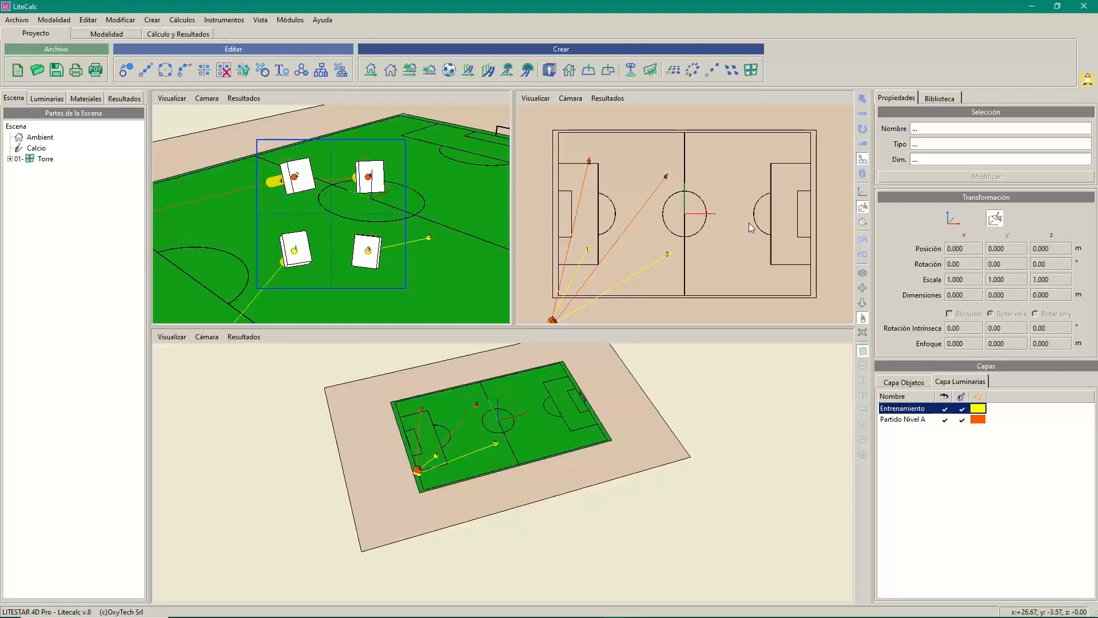
- Duplicate luminaires 01 and 03 of the Torre group and move the copies below the originals to local X about -2.18 m
left_click(300, 260)
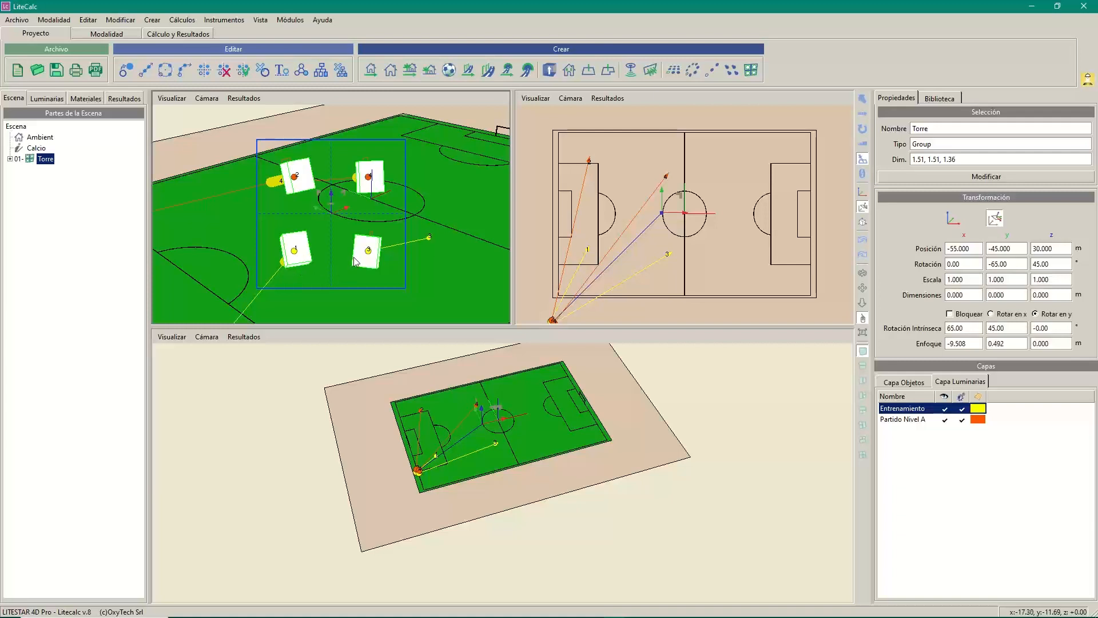
left_click(10, 159)
left_click(61, 170)
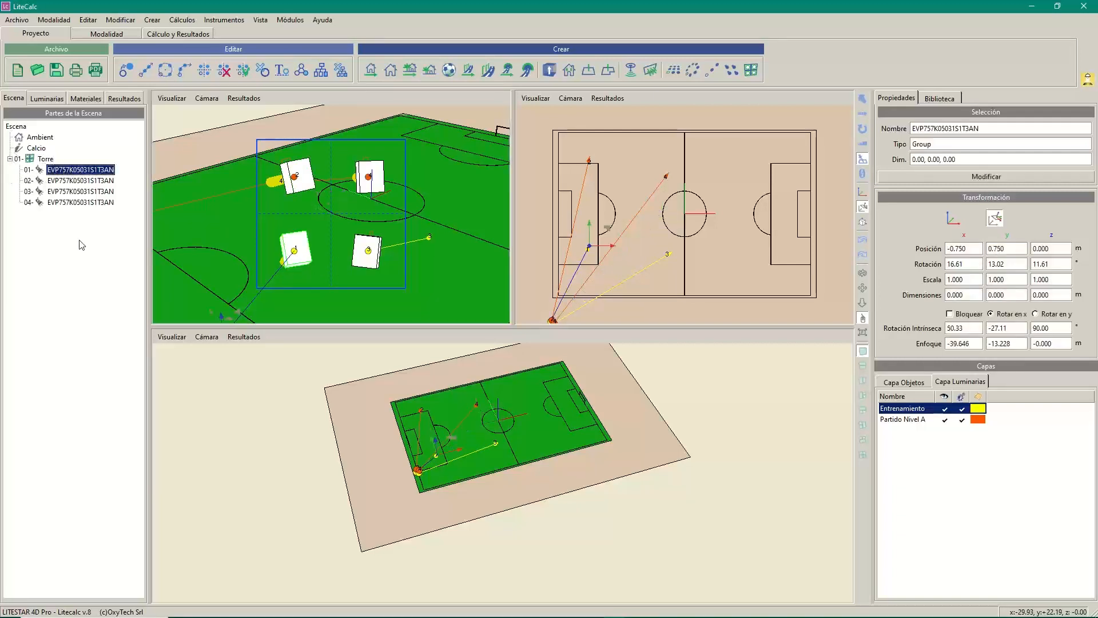
left_click(80, 181, "ctrl")
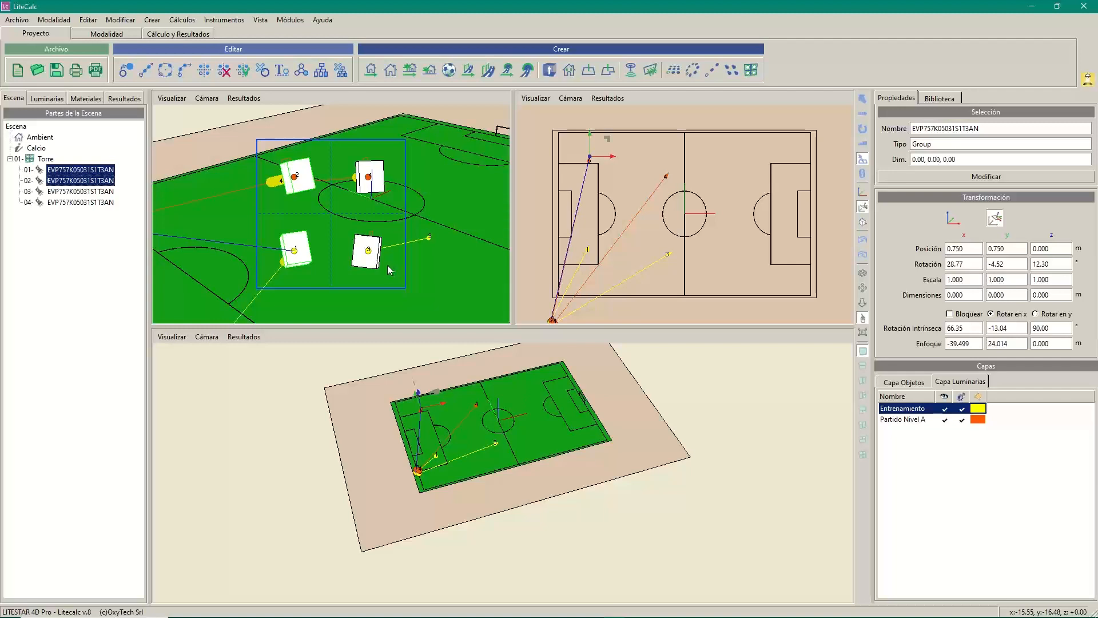
scroll(417, 218, "down", 4)
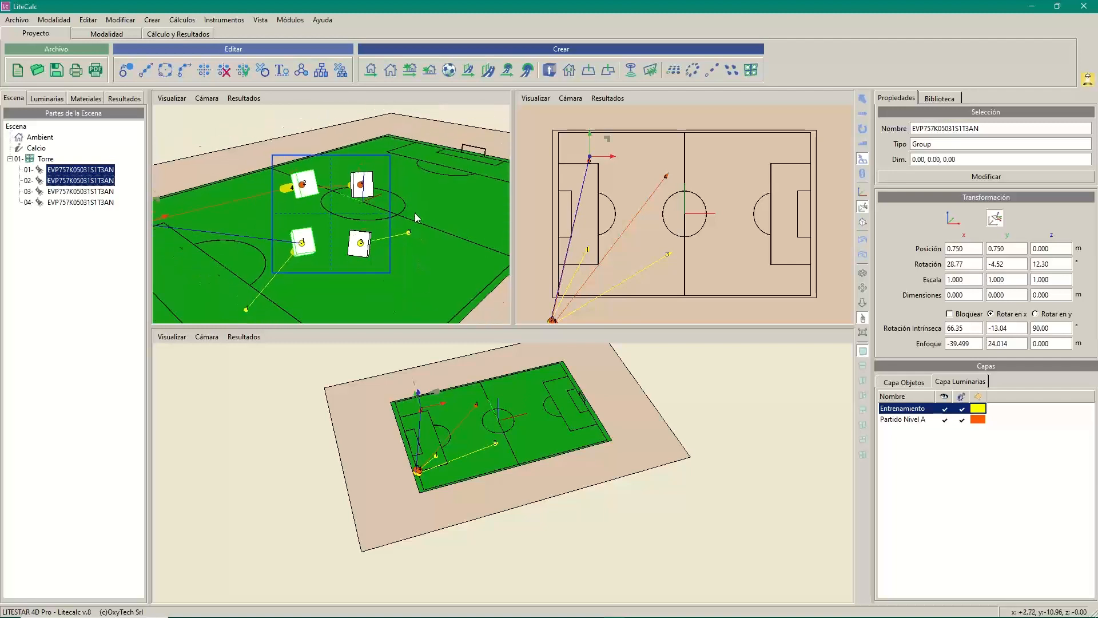
left_click(309, 245)
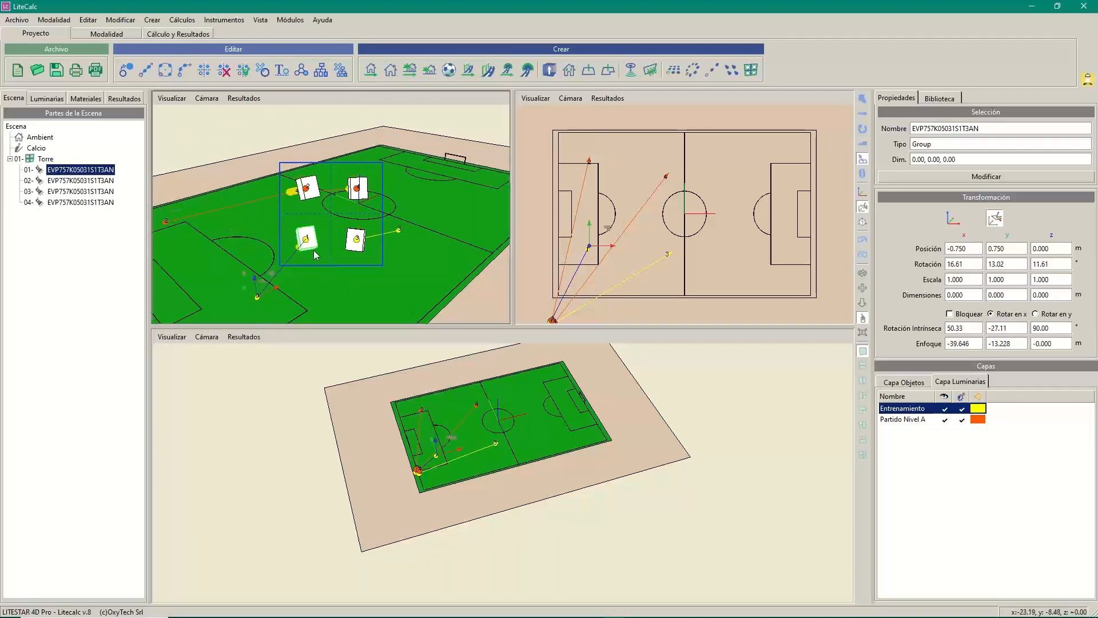
left_click(359, 249, "ctrl")
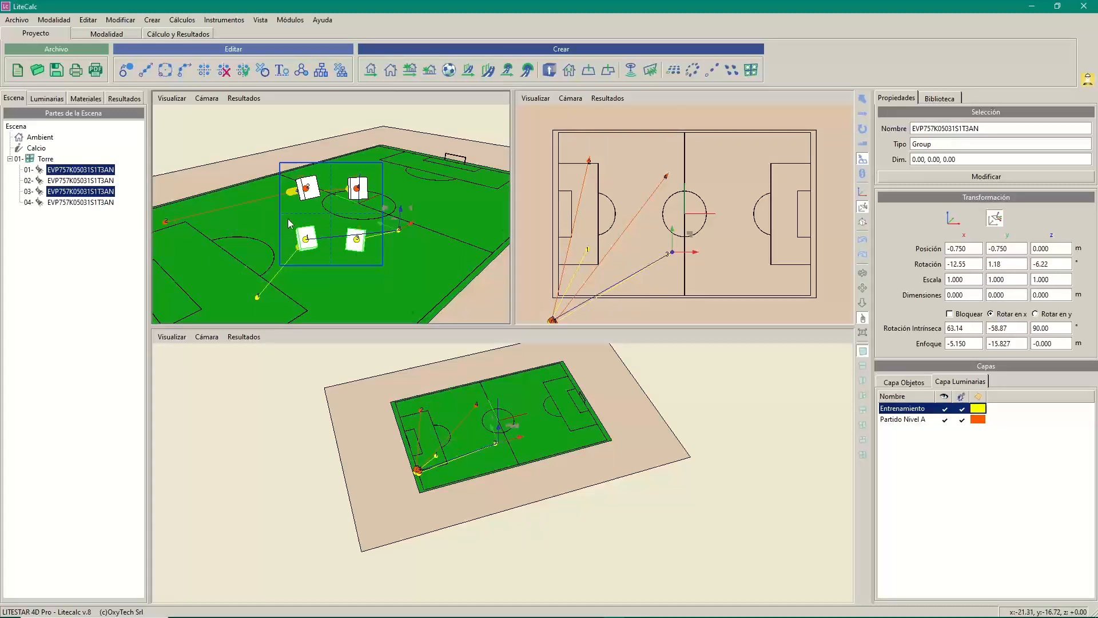
left_click(125, 70)
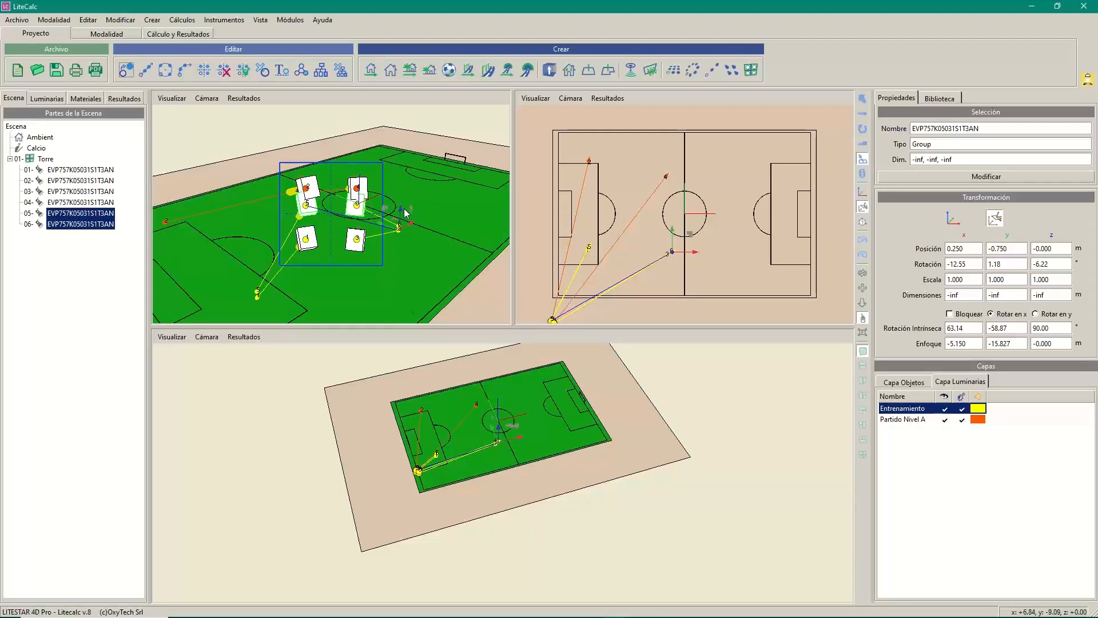
left_click(863, 113)
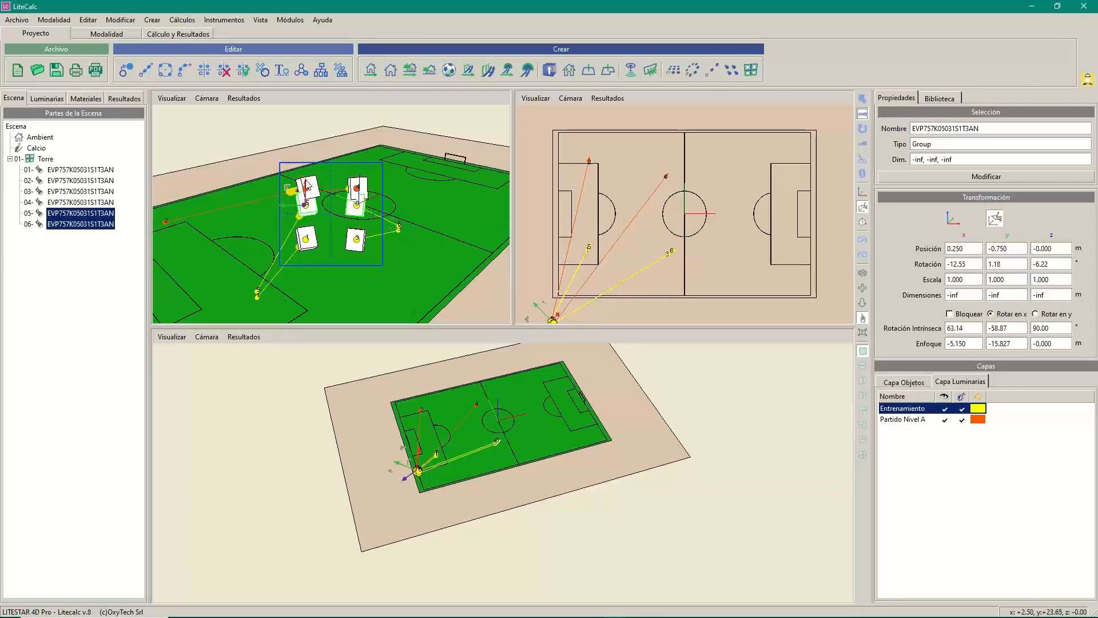
left_click_drag(306, 185, 305, 268)
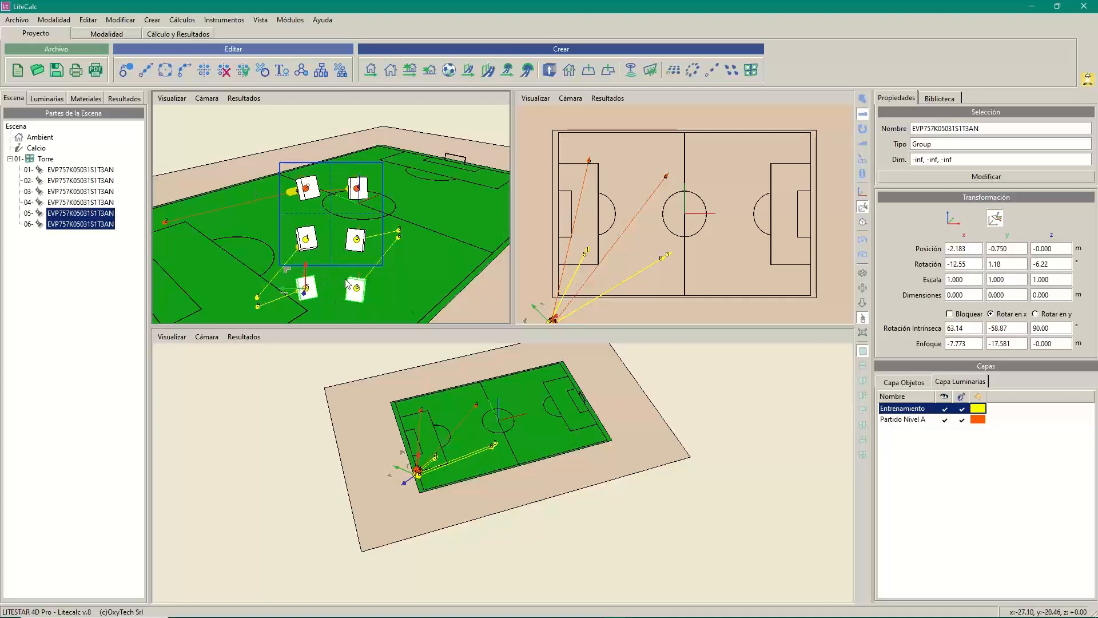
- Set the Torre luminaire grid to 2 × 3 and accept the settings
left_click(46, 159)
right_click(47, 159)
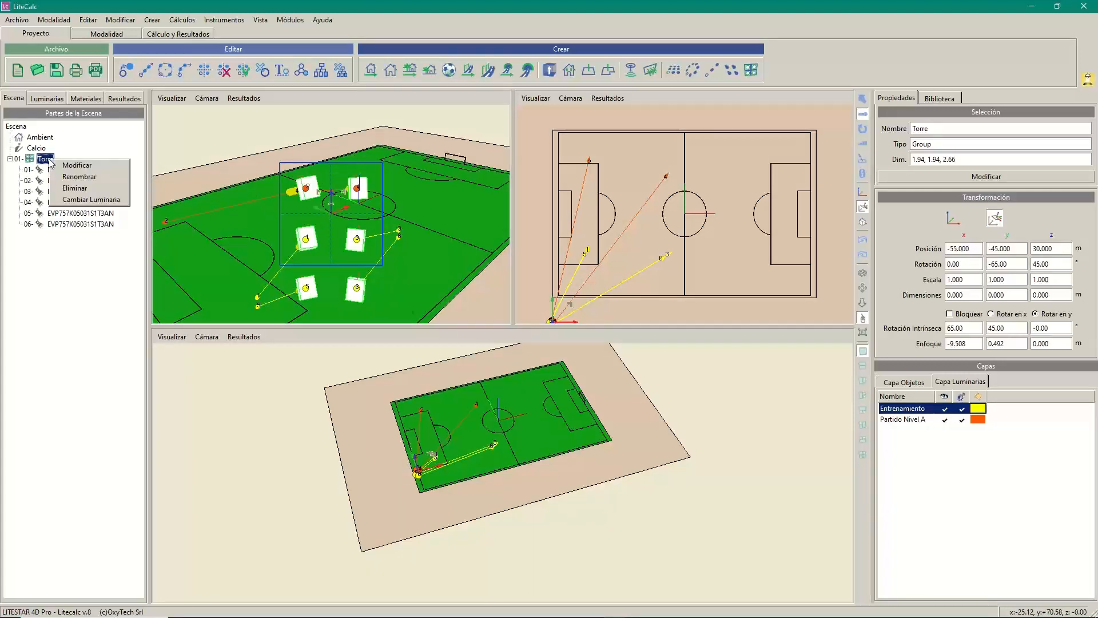
left_click(78, 166)
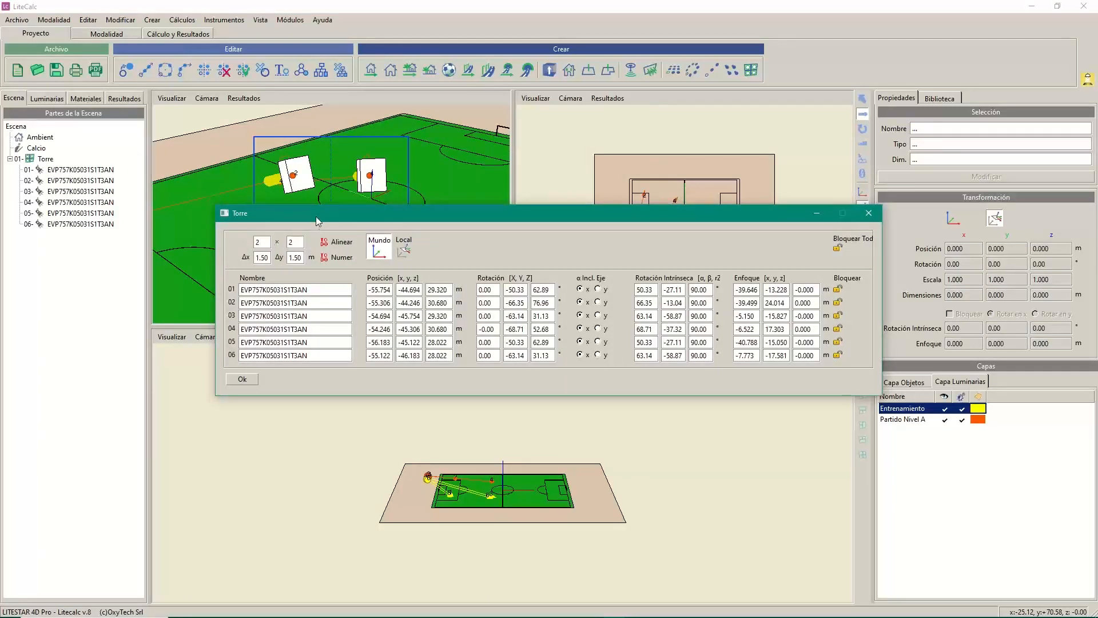
left_click_drag(316, 218, 309, 356)
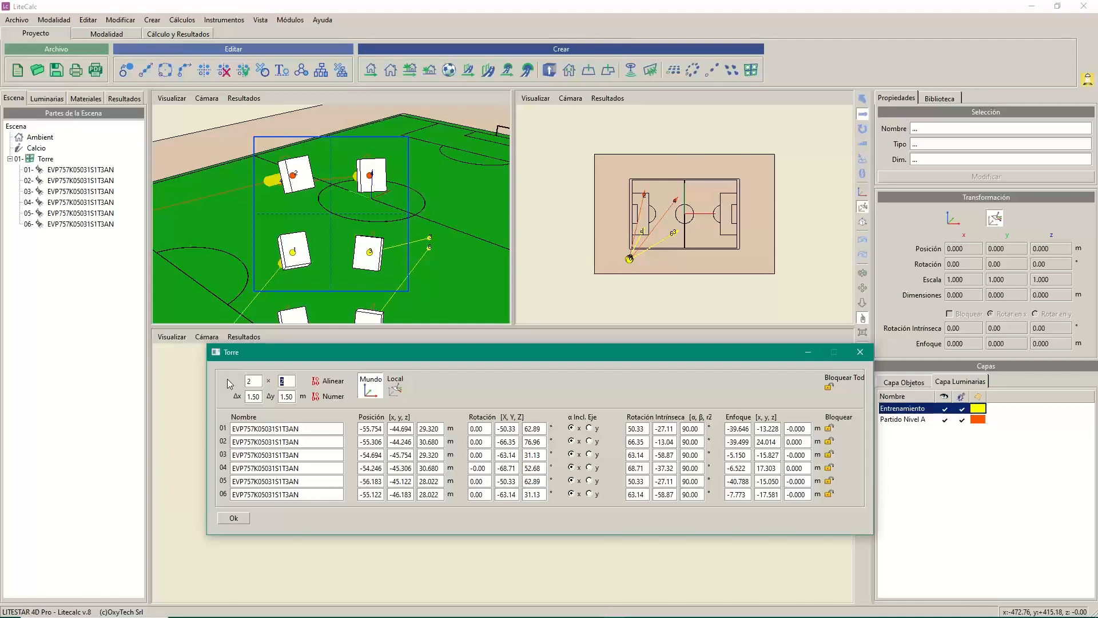
type("3")
key("Tab")
left_click(233, 518)
left_click(464, 254)
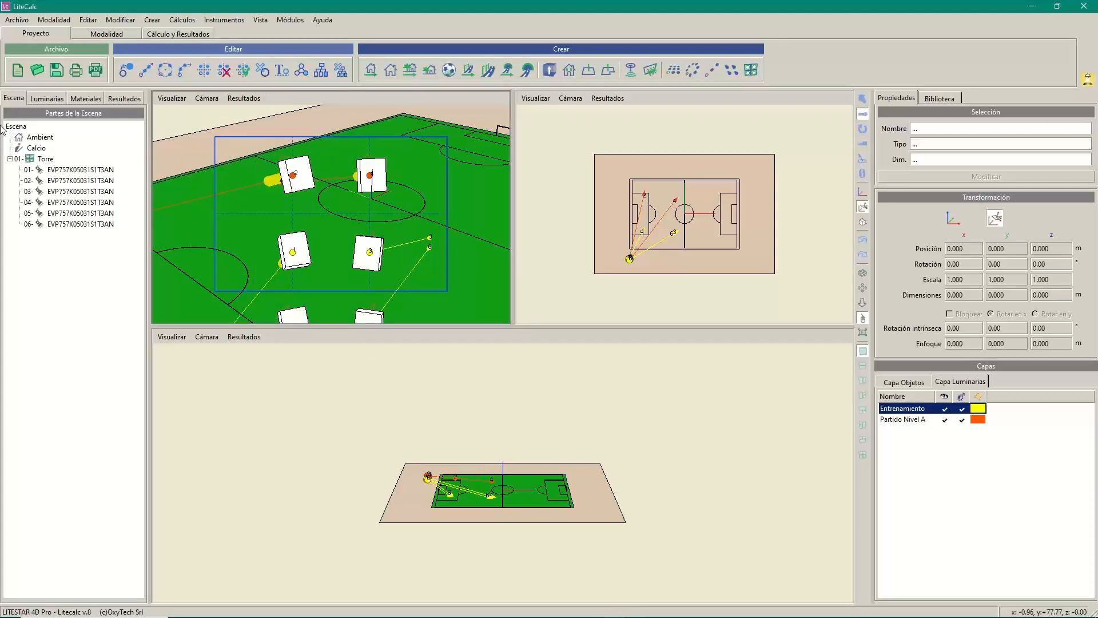
- Set the Torre luminaire grid to 3 × 2 and accept the settings
left_click(46, 158)
right_click(49, 160)
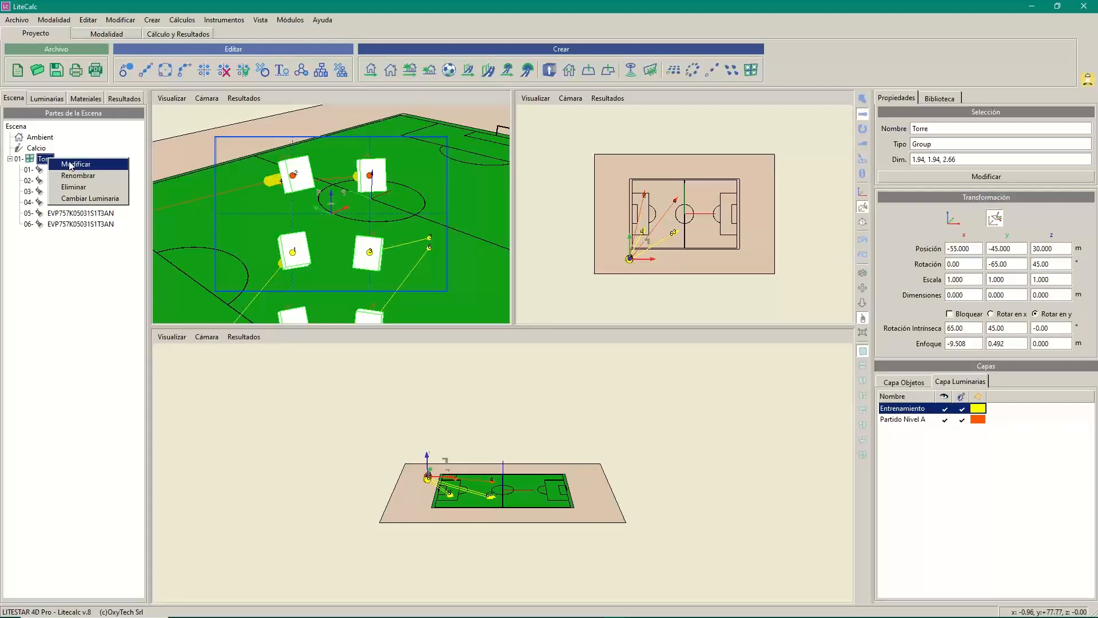
left_click(71, 164)
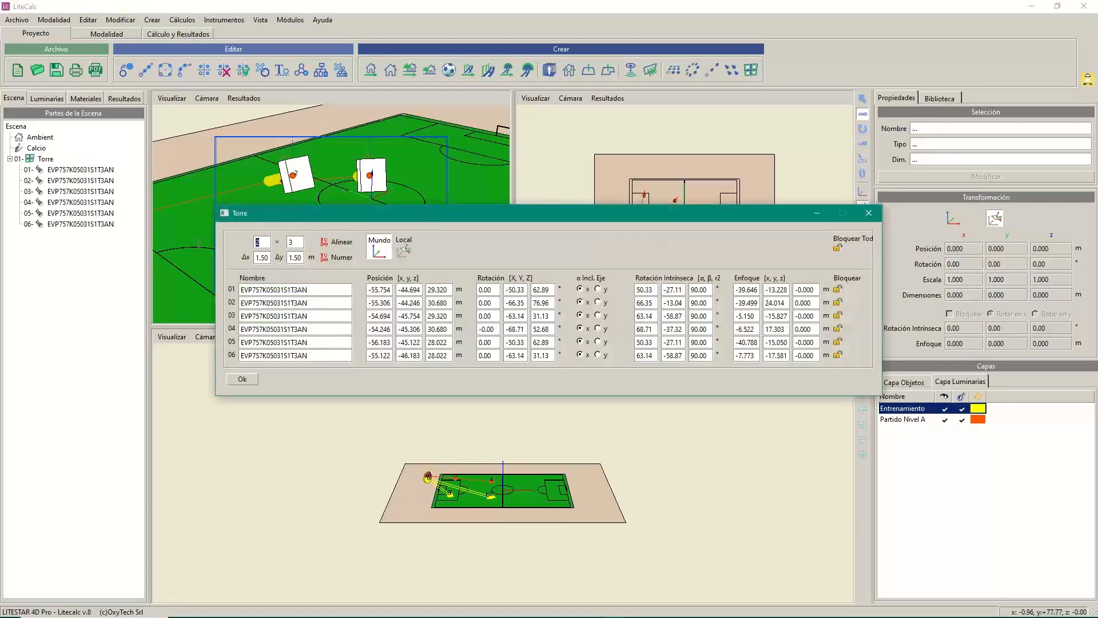
type("3")
key("Tab")
type("2")
left_click(243, 380)
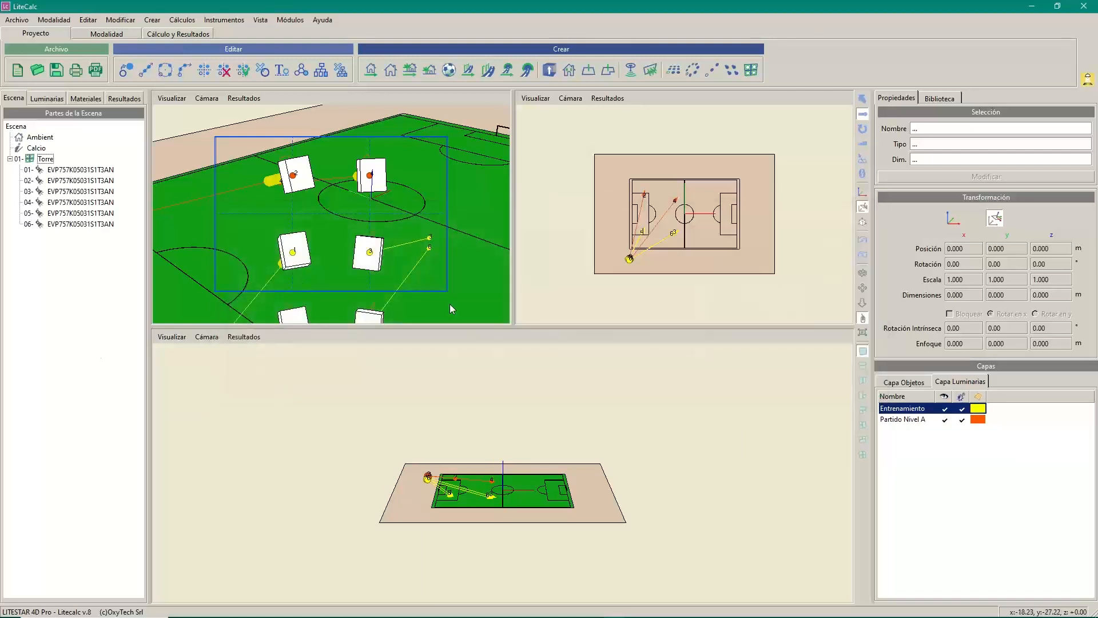
left_click(467, 302)
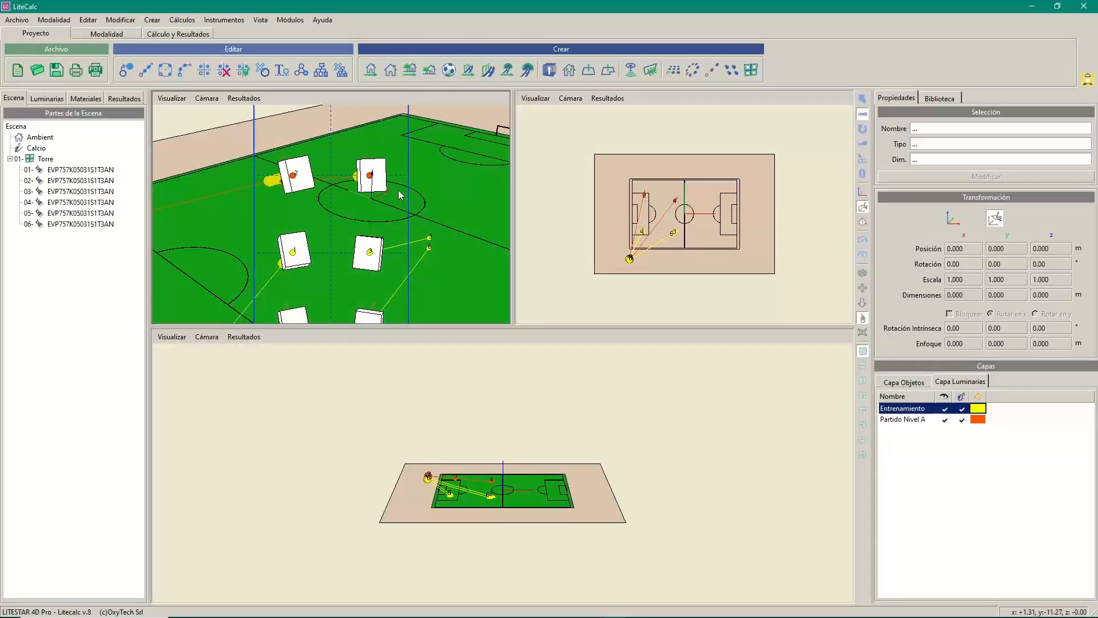
- Move all six Torre luminaires up together to fit the grid, placing luminaire 06 at local X about -1.40 m
left_click(375, 167)
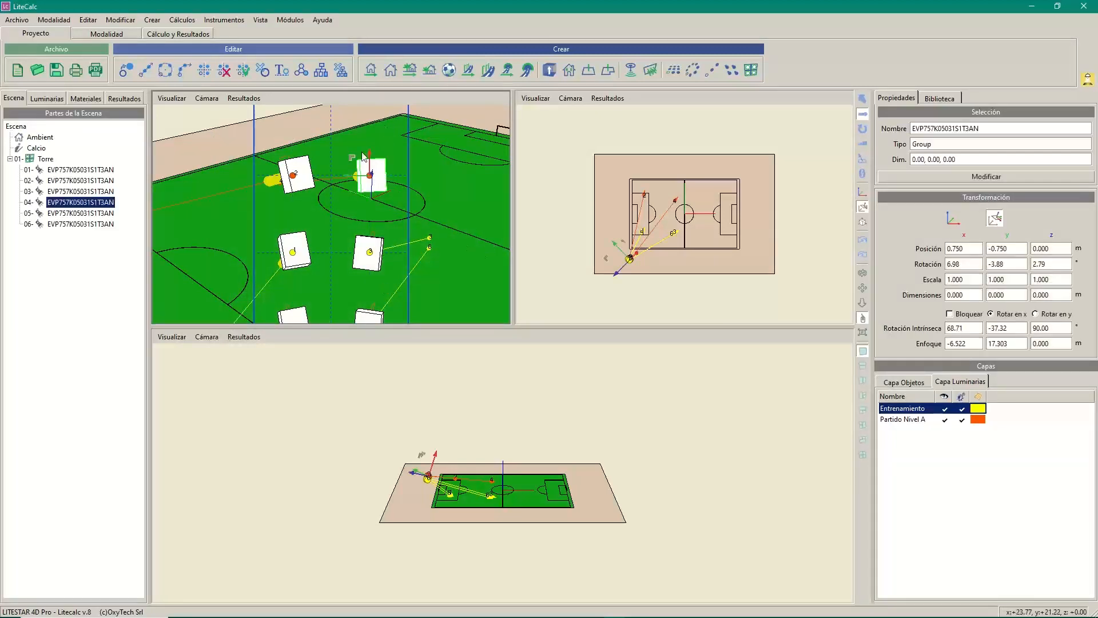
mouse_move(370, 153)
left_mouse_down()
mouse_move(371, 133)
mouse_move(371, 151)
left_mouse_up()
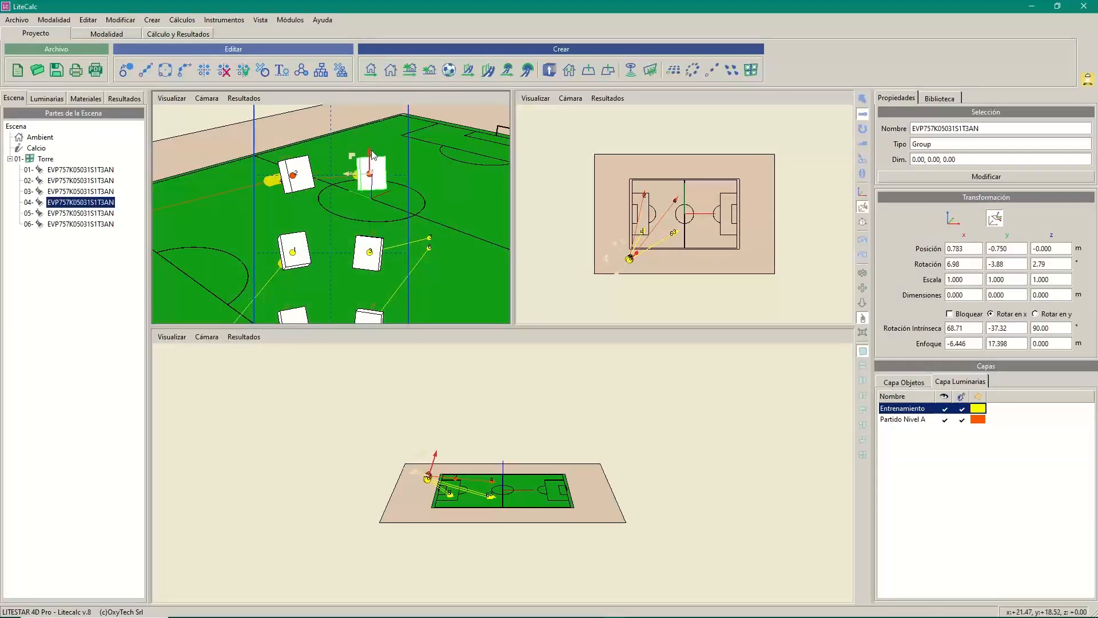
left_click(69, 171)
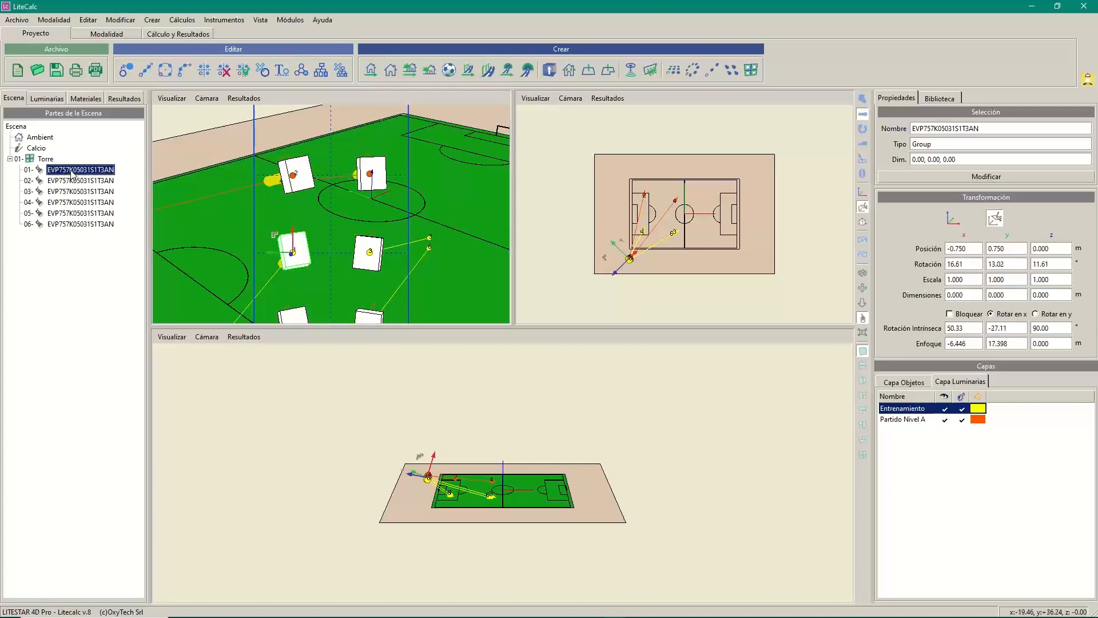
left_click(69, 223, "shift")
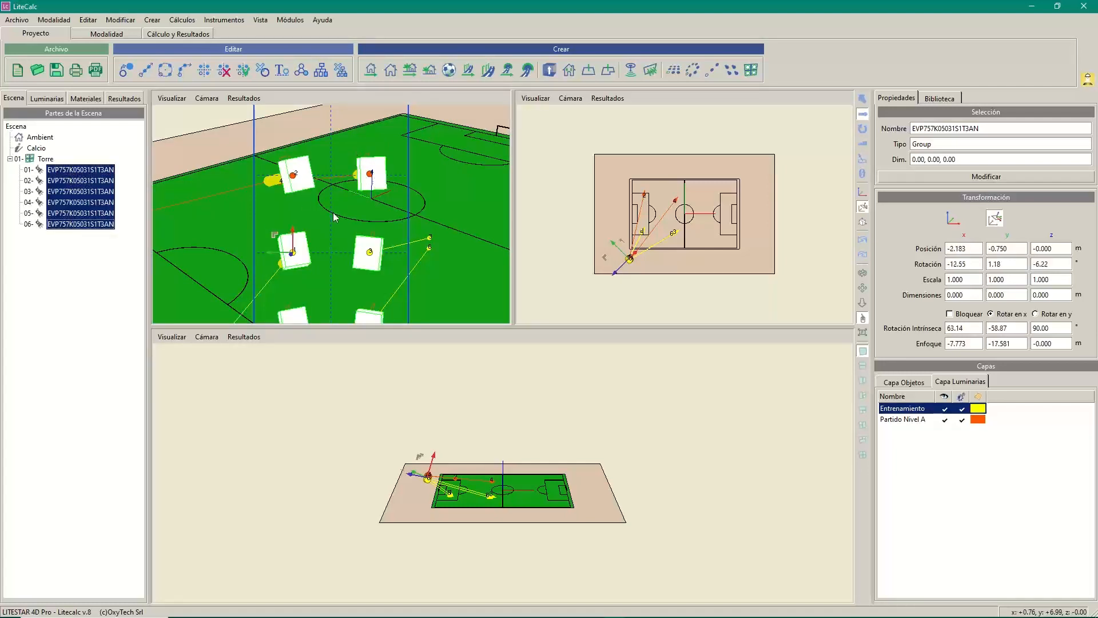
left_click_drag(293, 232, 311, 191)
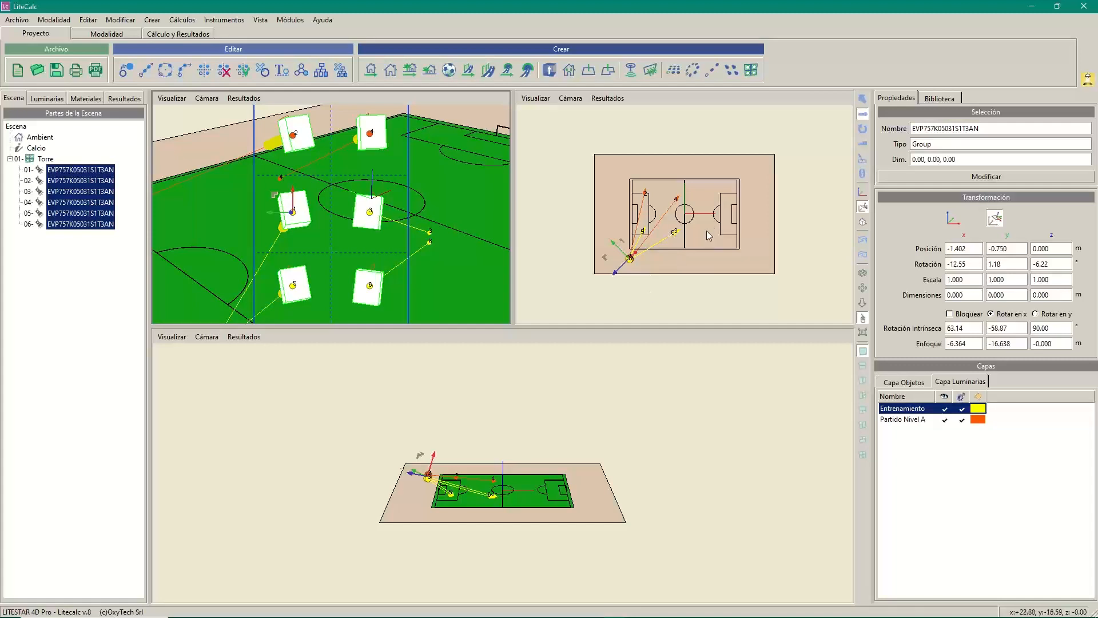
- Re-aim luminaire 03 to a point near the centre circle, at about X -12.6, Y -6.7 m
right_click_drag(710, 216, 715, 173)
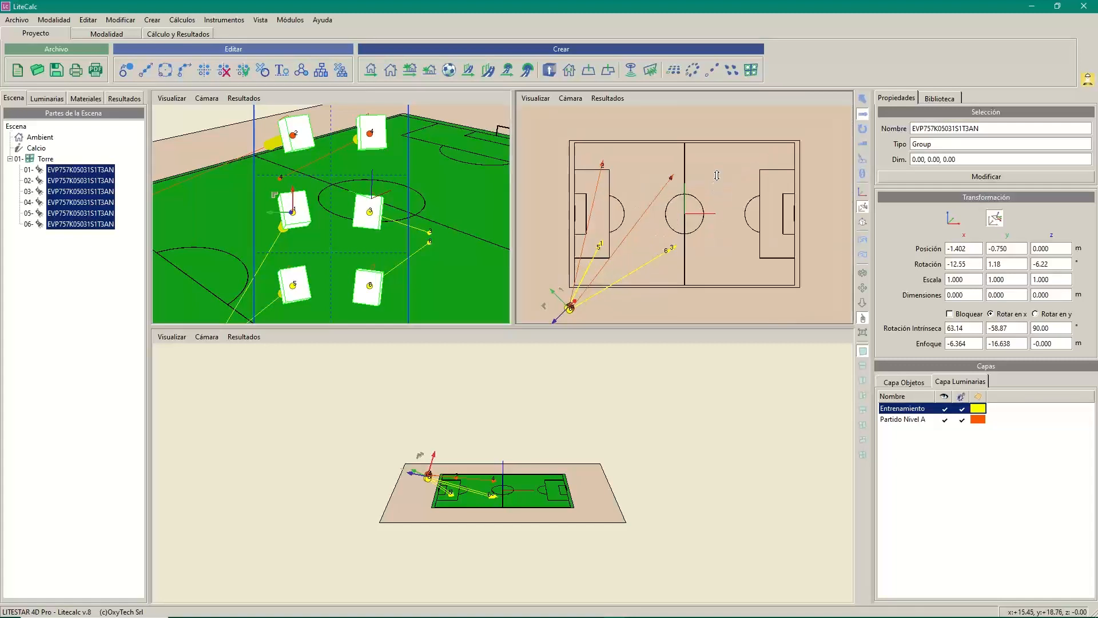
left_click(673, 249)
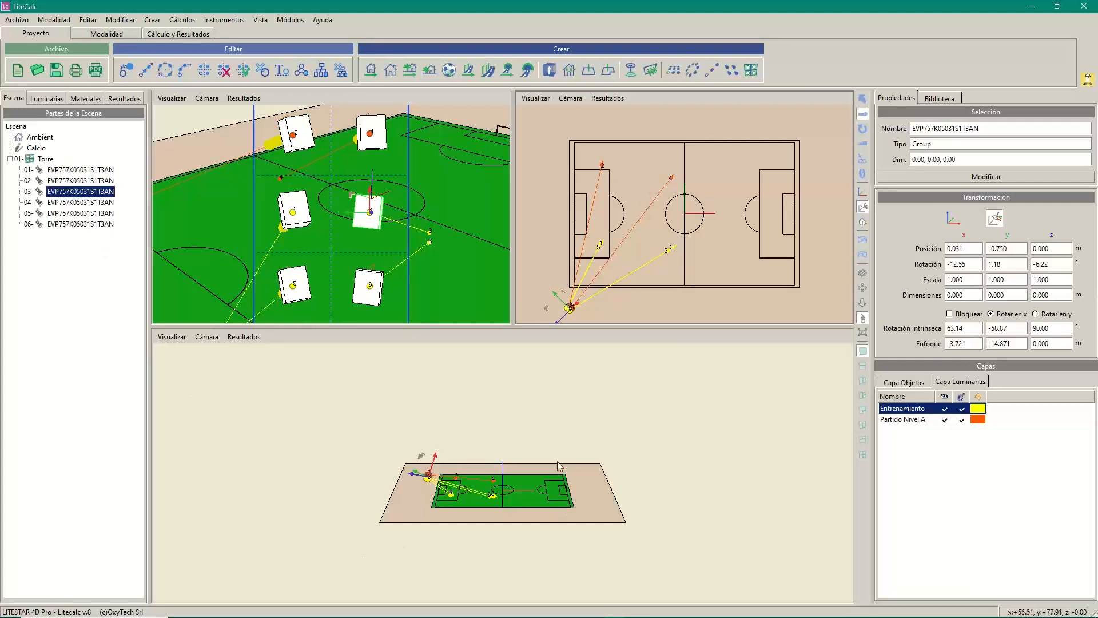
right_click_drag(551, 481, 572, 396)
middle_click_drag(568, 462, 612, 379)
left_click_drag(611, 410, 607, 501)
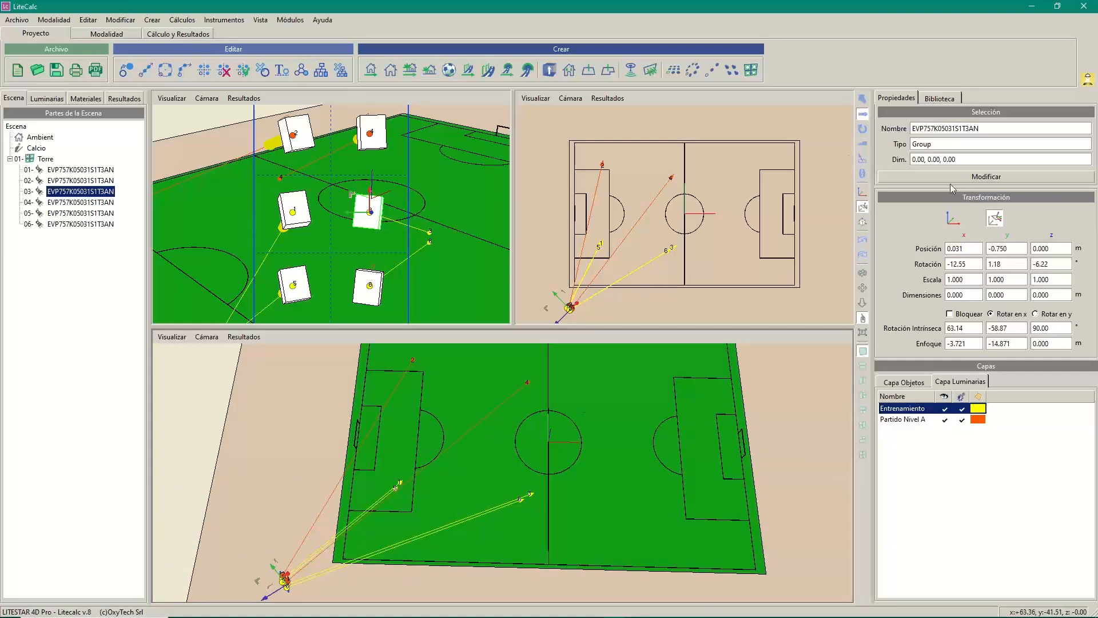
left_click(863, 158)
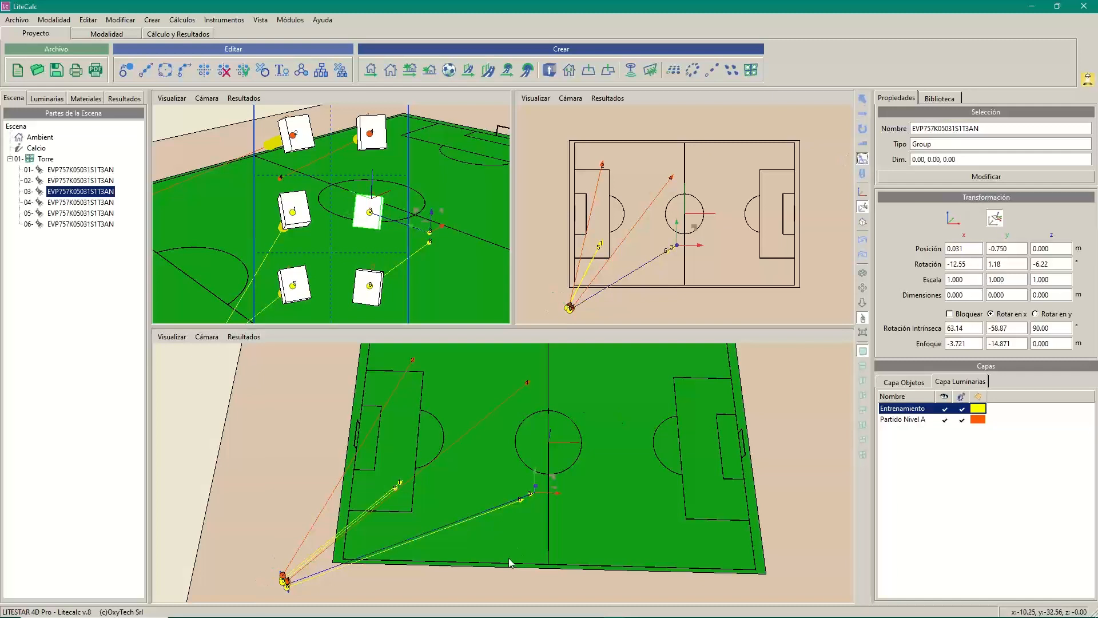
left_click_drag(554, 480, 521, 449)
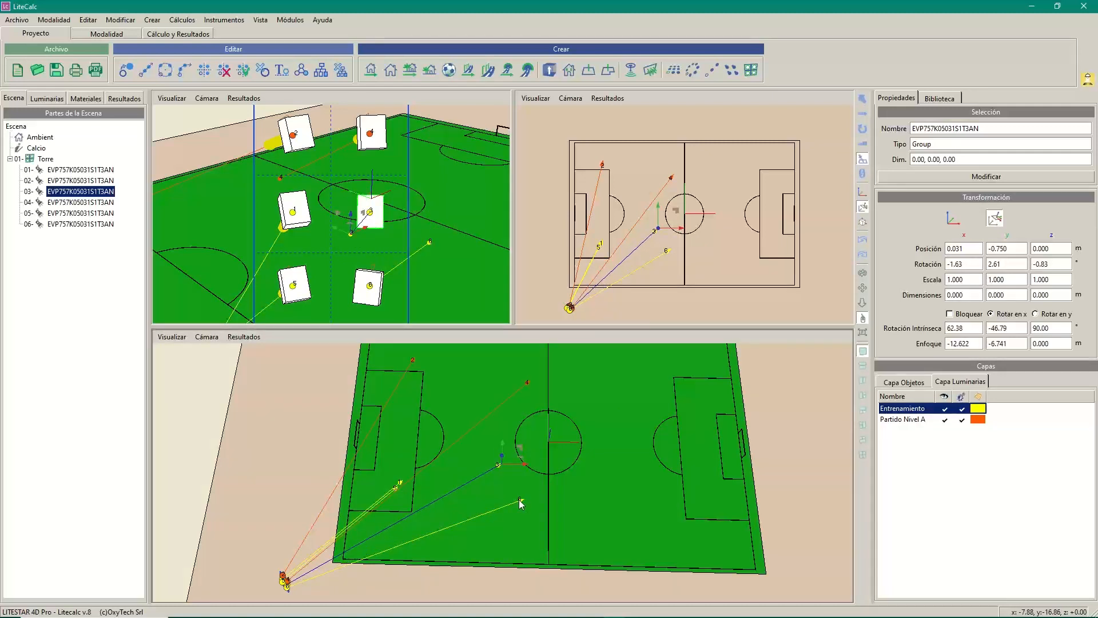
- Re-aim luminaire 06 to about X -6.6, Y -25.9 m and luminaire 01 to about X -45.3, Y 1.2 m
left_click(520, 503)
left_click_drag(544, 489, 543, 517)
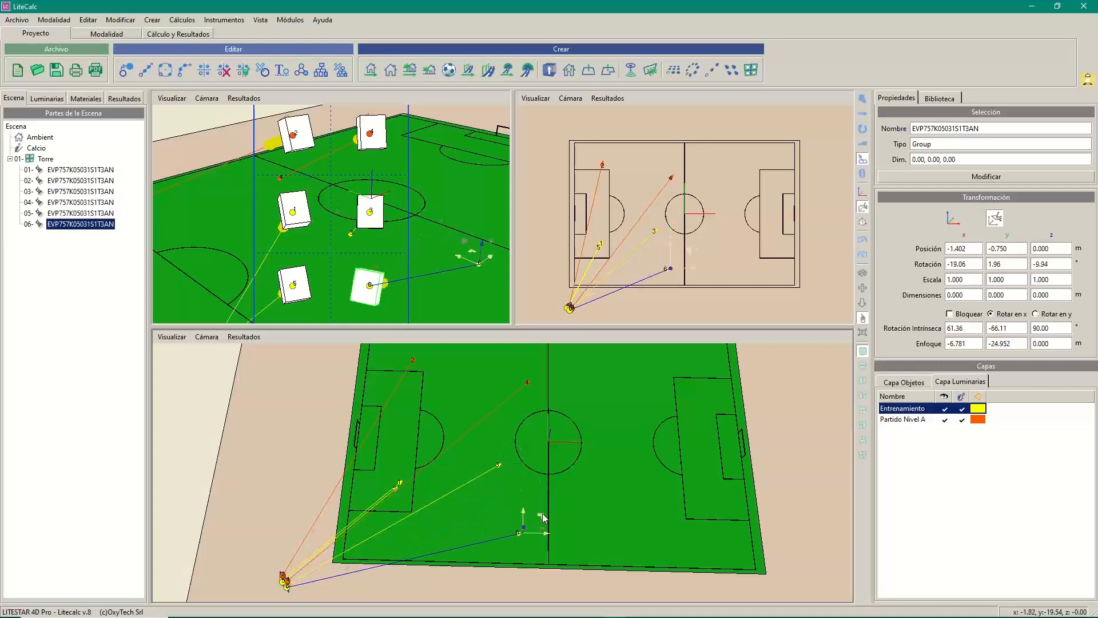
left_click(400, 484)
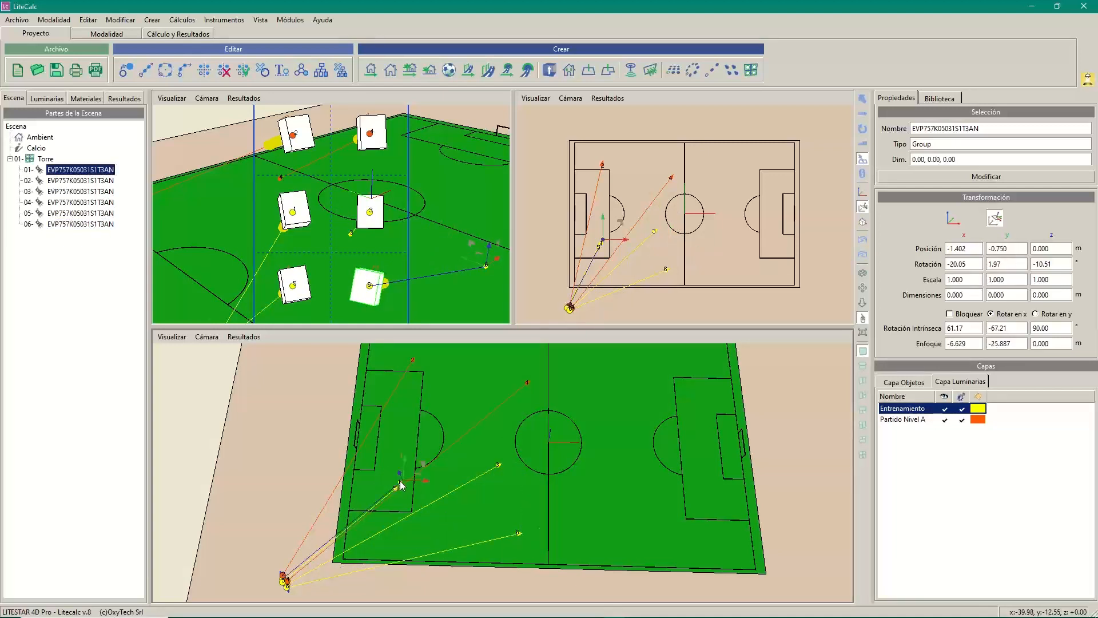
left_click_drag(423, 464, 404, 421)
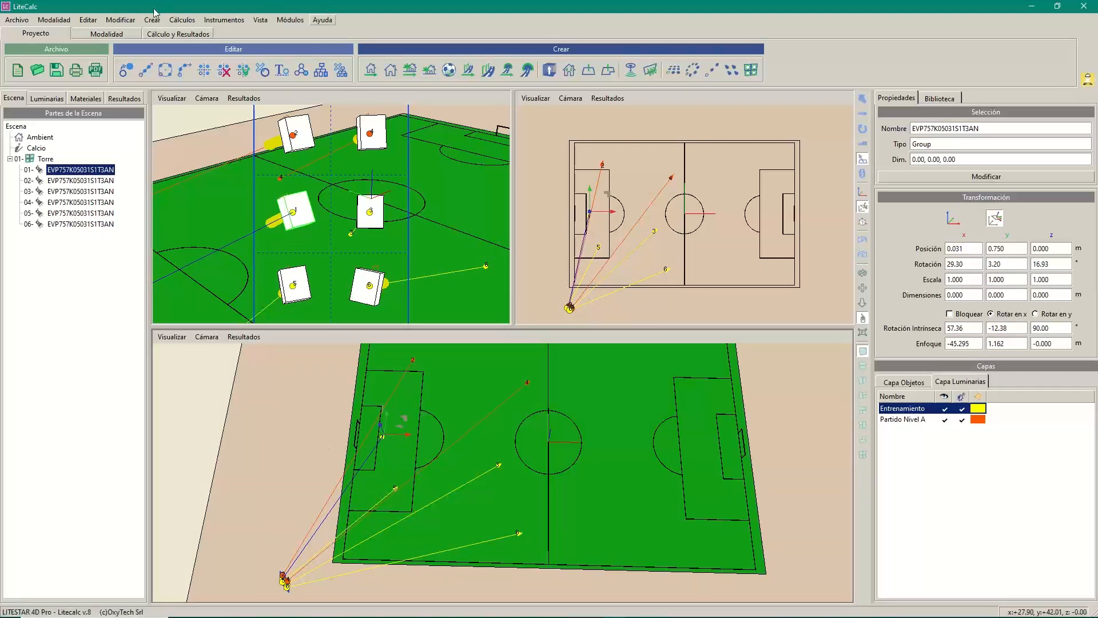
- Calculate the single-tower lighting, review the horizontal illuminance values on Calcio (PA), and return to the editable scene
left_click(182, 19)
left_click(200, 32)
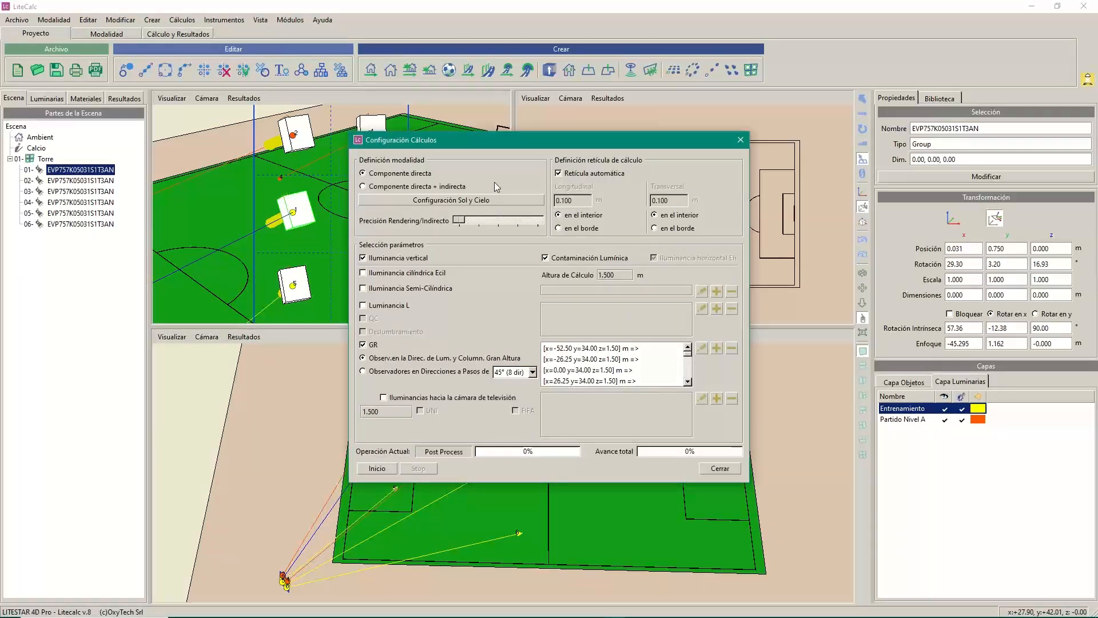
left_click(376, 468)
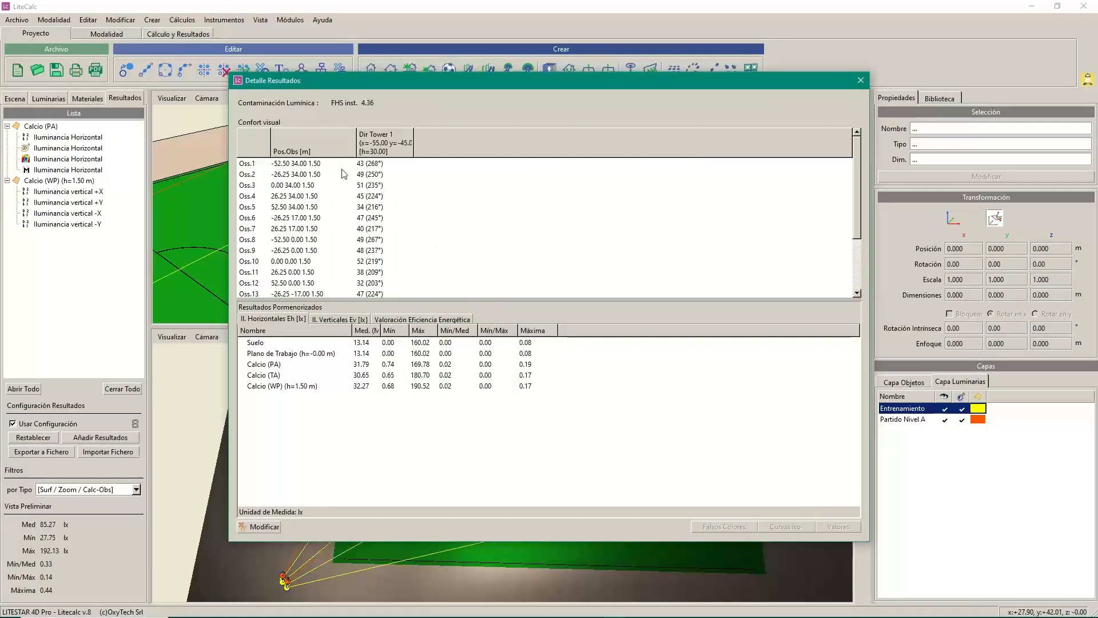
left_click(860, 80)
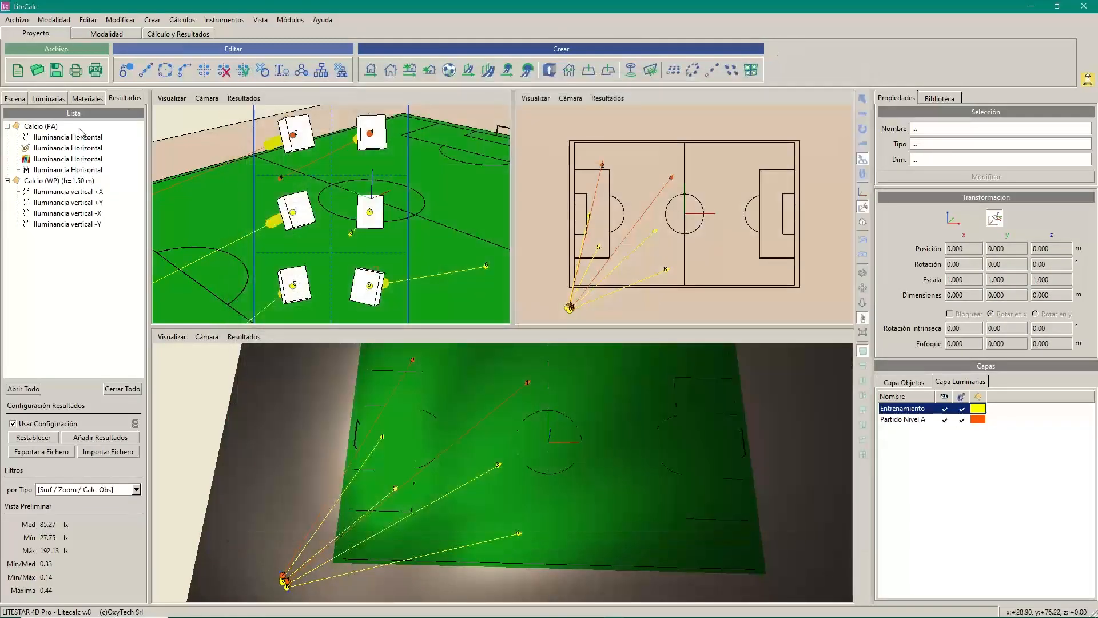
left_click(70, 138)
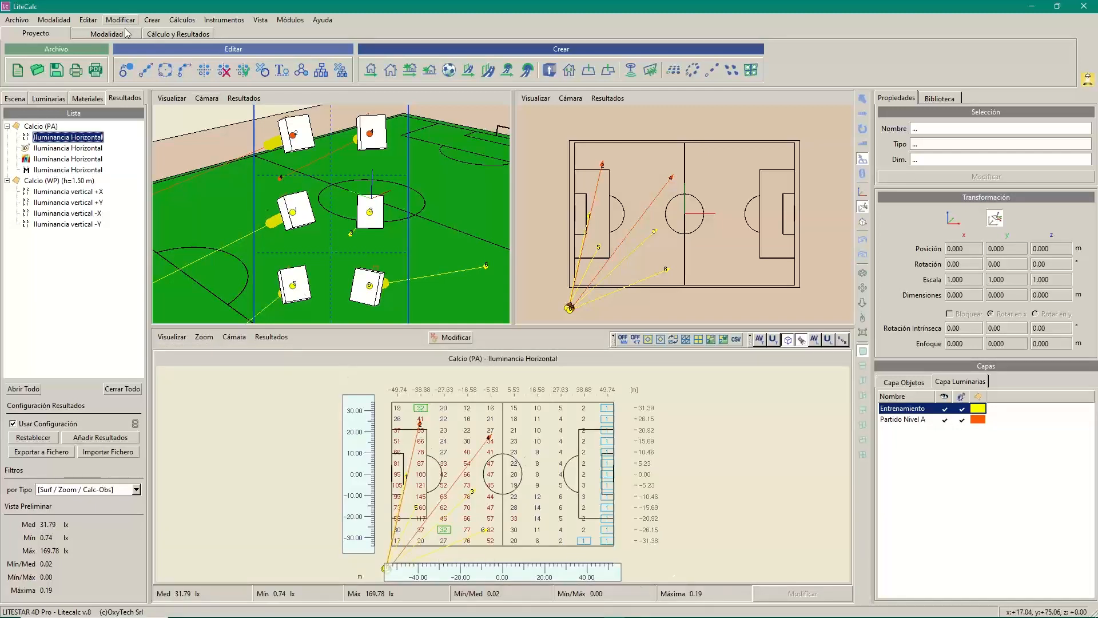
left_click(451, 338)
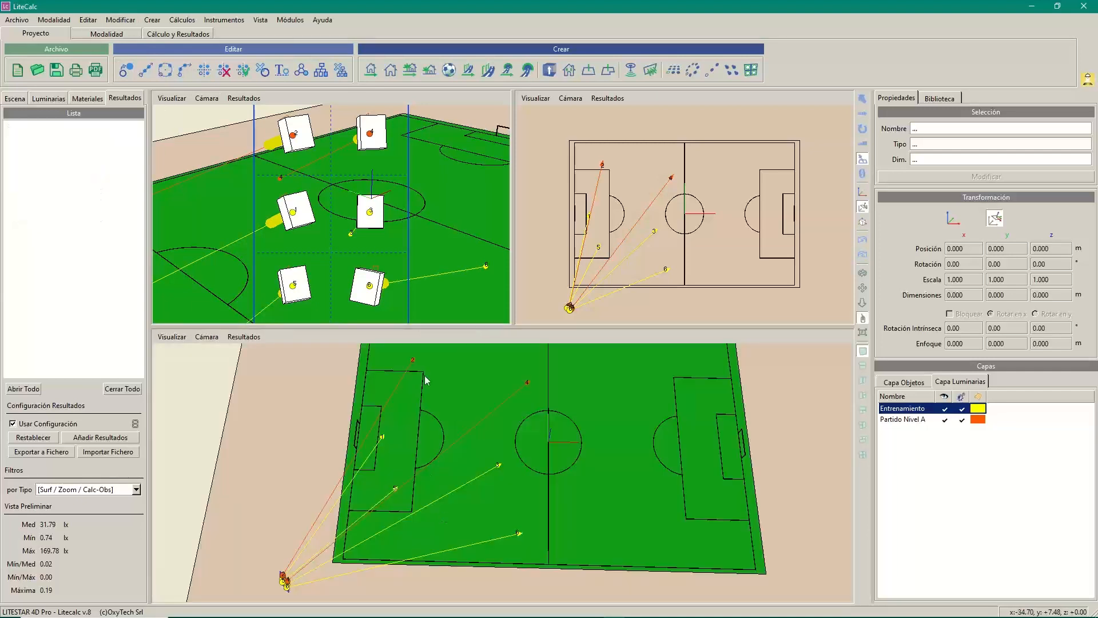
- Mirror the Torre group about the centre point X 0, Y 0 across both the vertical and horizontal symmetry planes
scroll(489, 443, "down", 3)
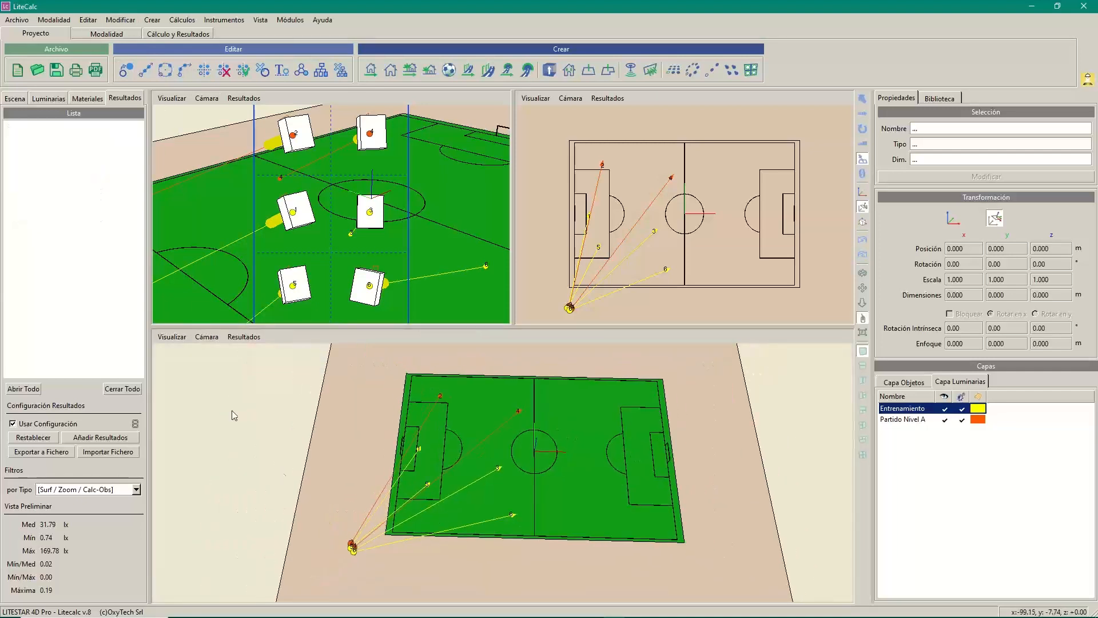
left_click(14, 98)
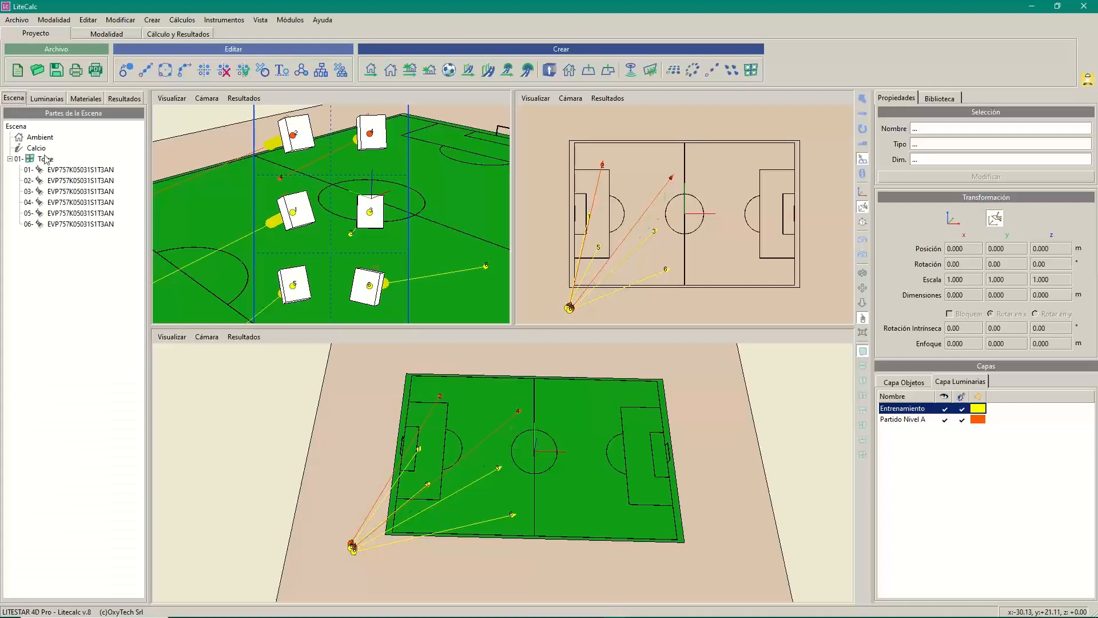
left_click(44, 158)
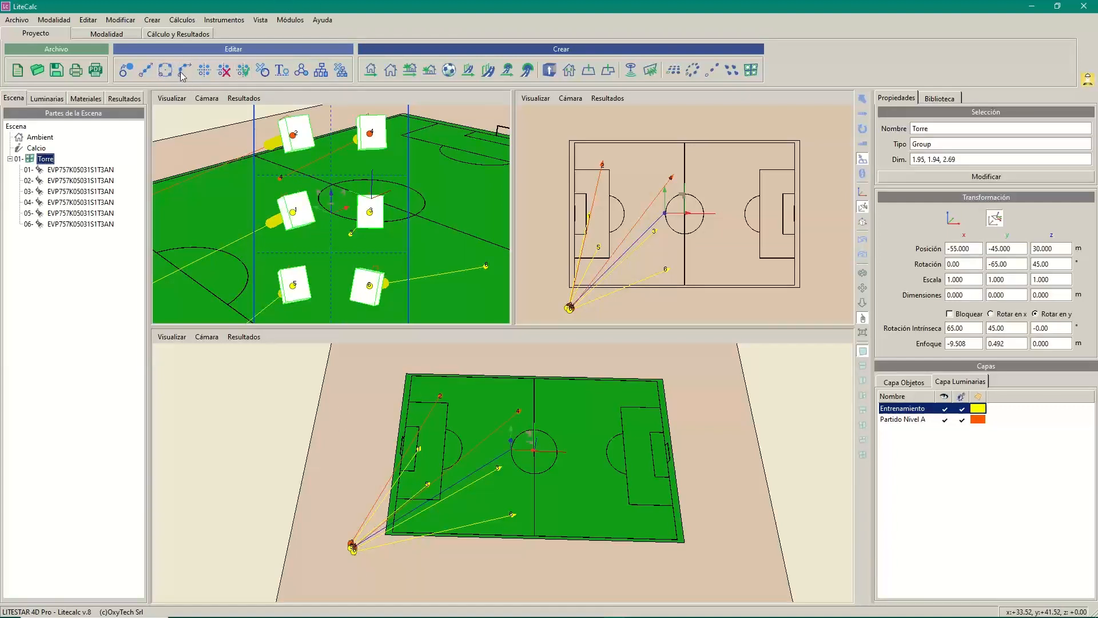
left_click(204, 70)
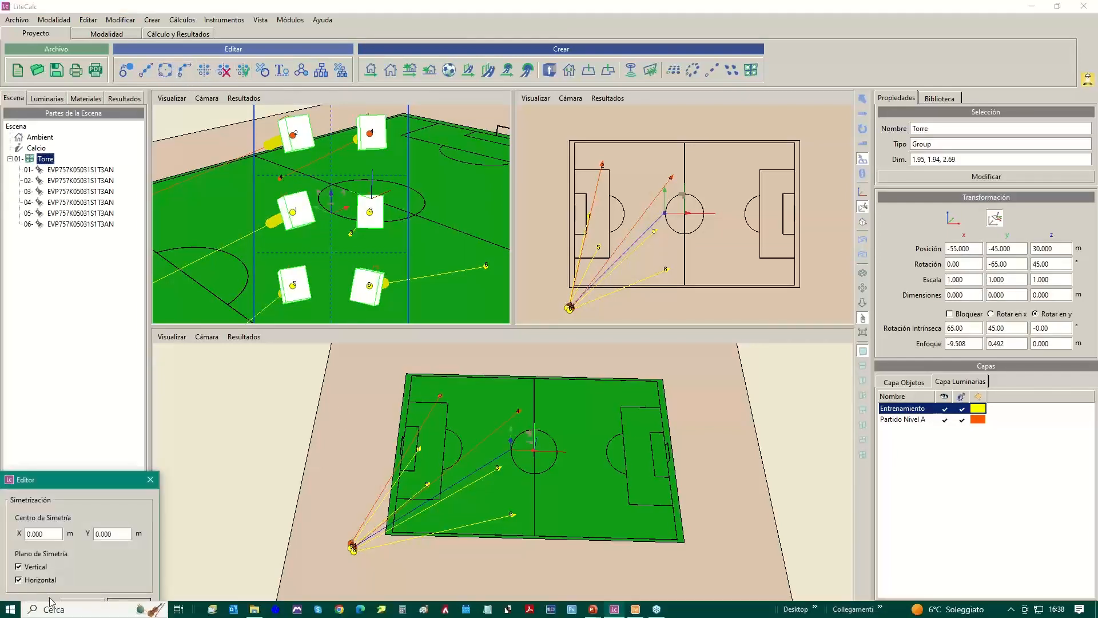
left_click(83, 604)
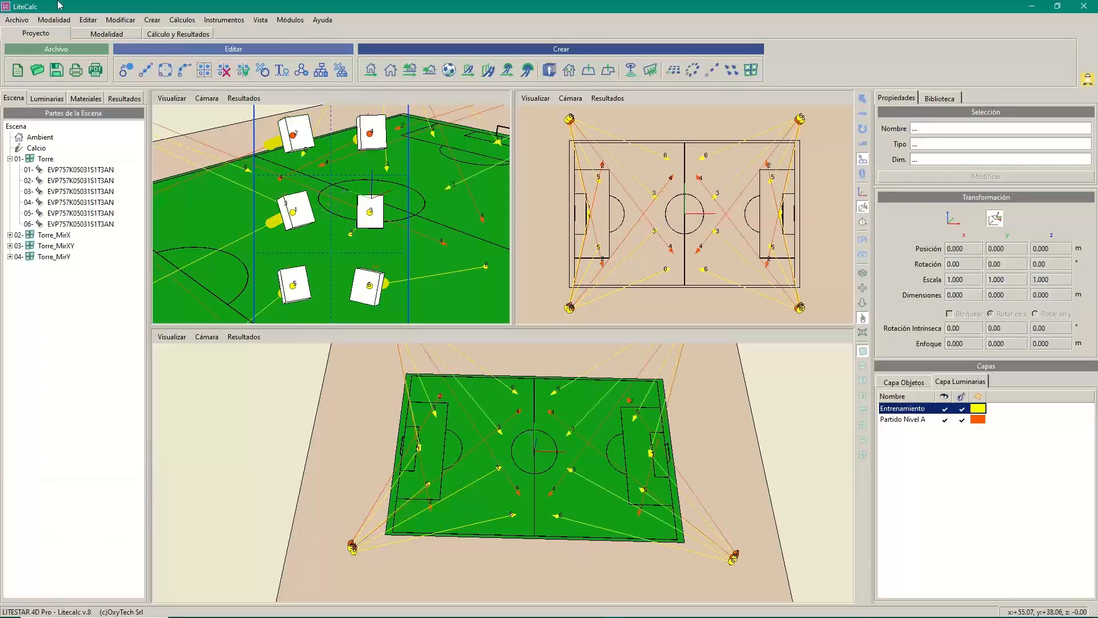
- Recalculate the lighting for the four-tower layout and dismiss the detailed results
left_click(183, 21)
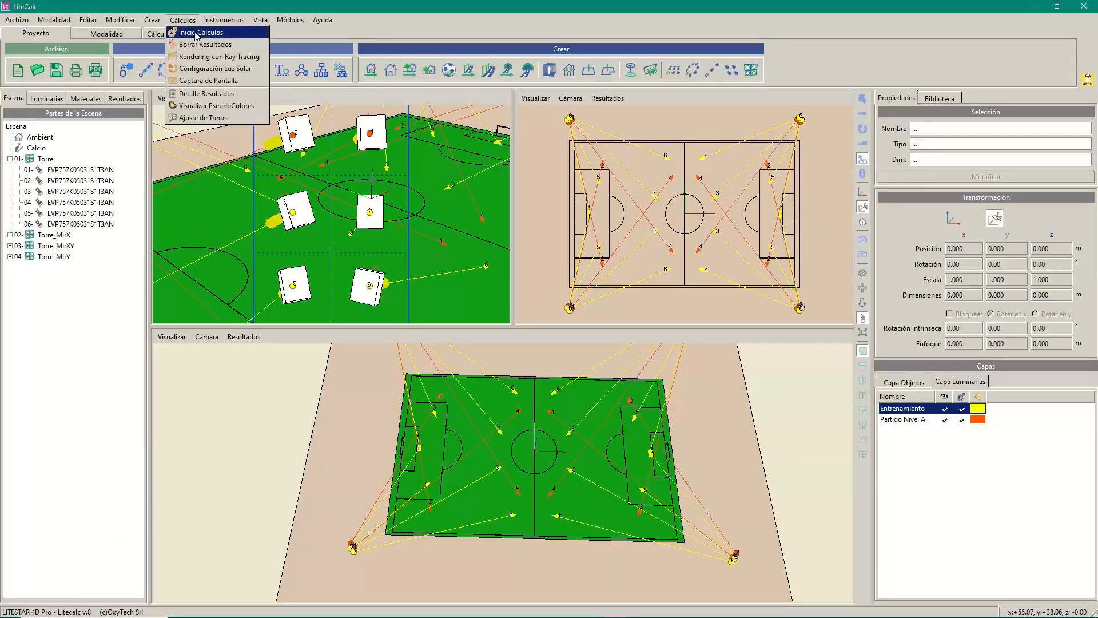
left_click(197, 33)
left_click(386, 467)
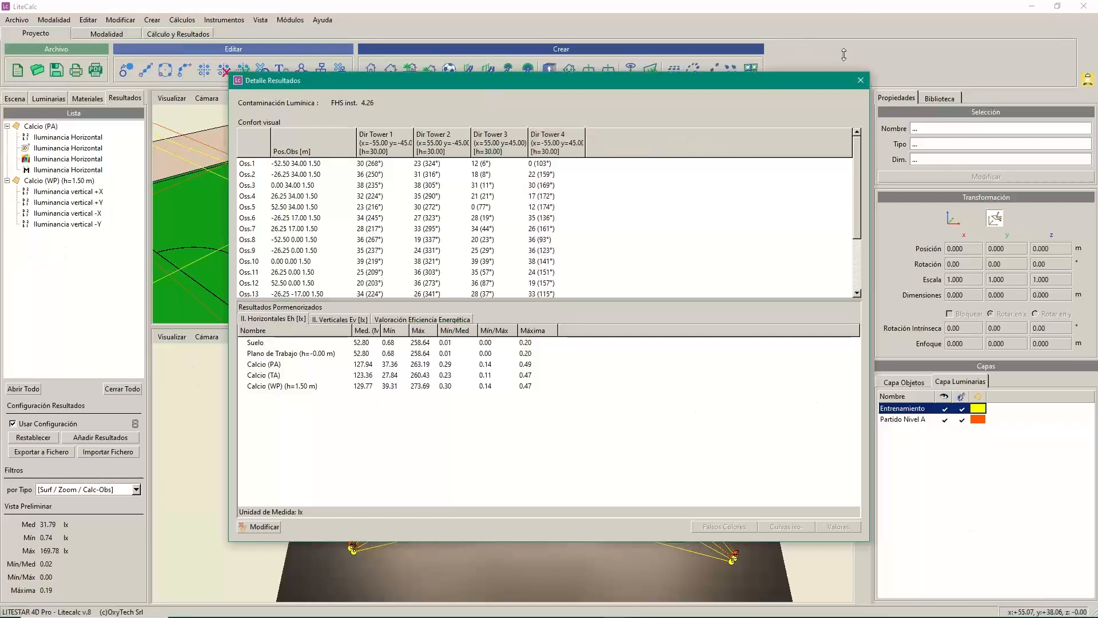
left_click(861, 79)
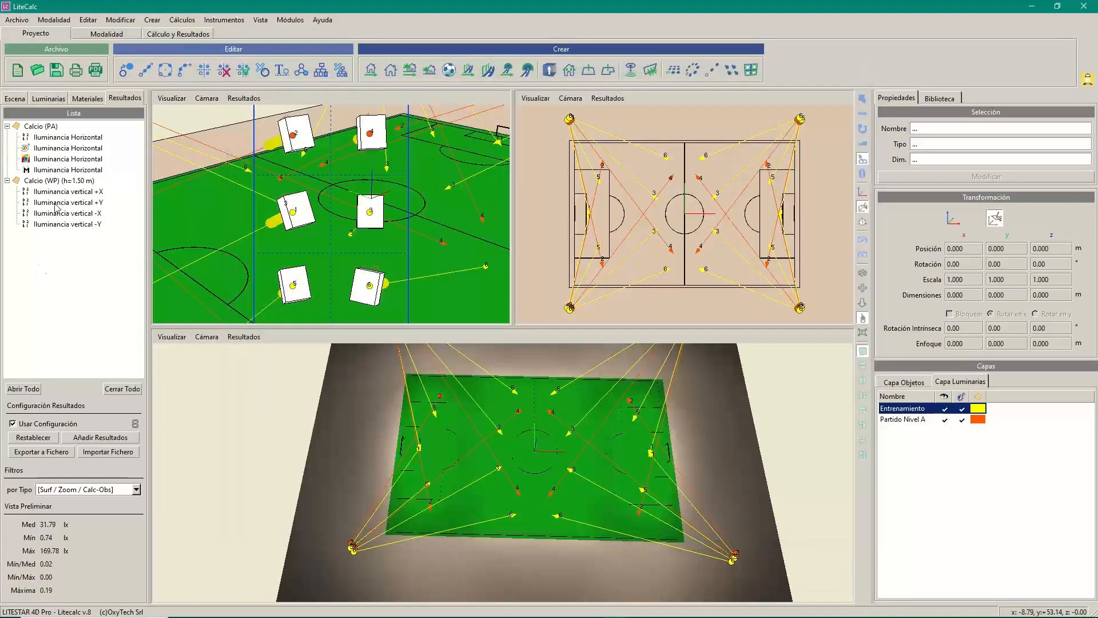
- Examine the Calcio (PA) horizontal illuminance as point values, false colours and MAUR ratios across the enlarged pitch plan
double_click(72, 138)
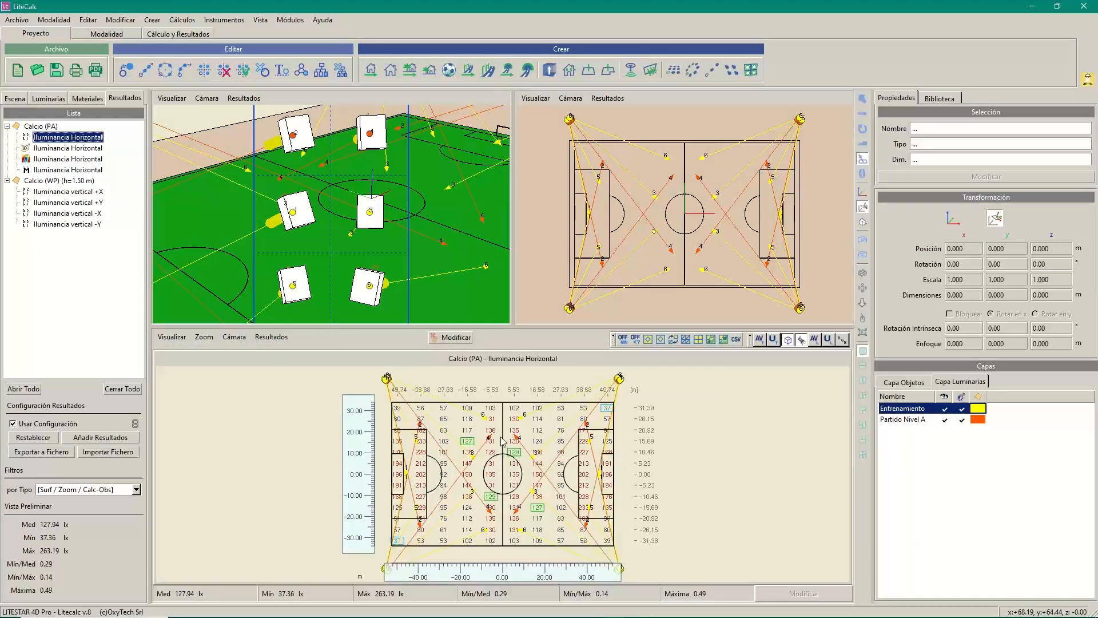
double_click(56, 160)
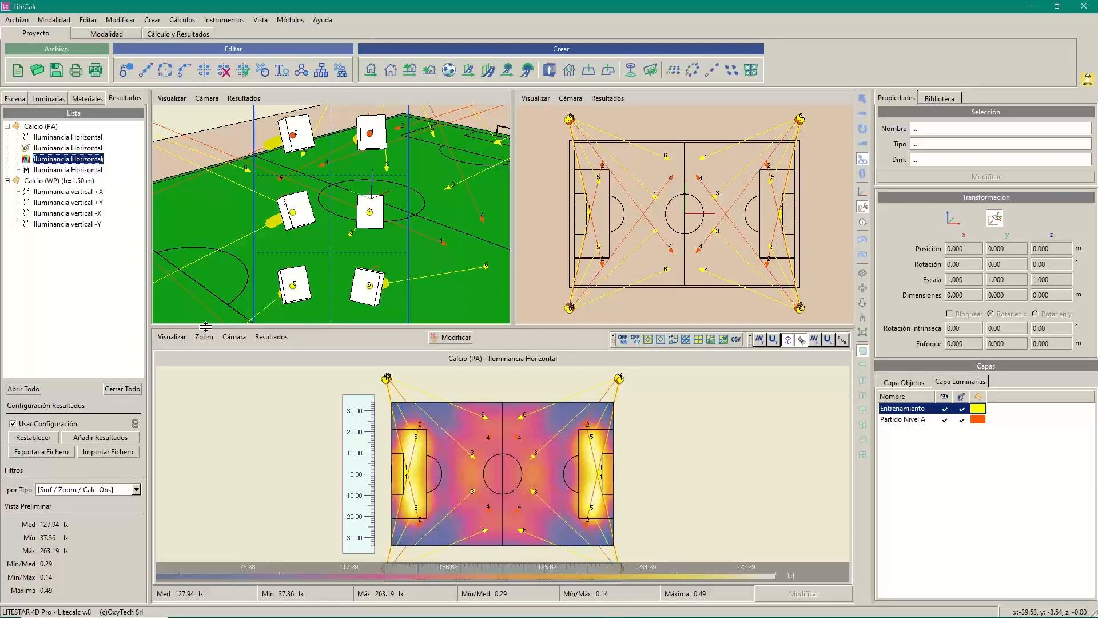
double_click(64, 170)
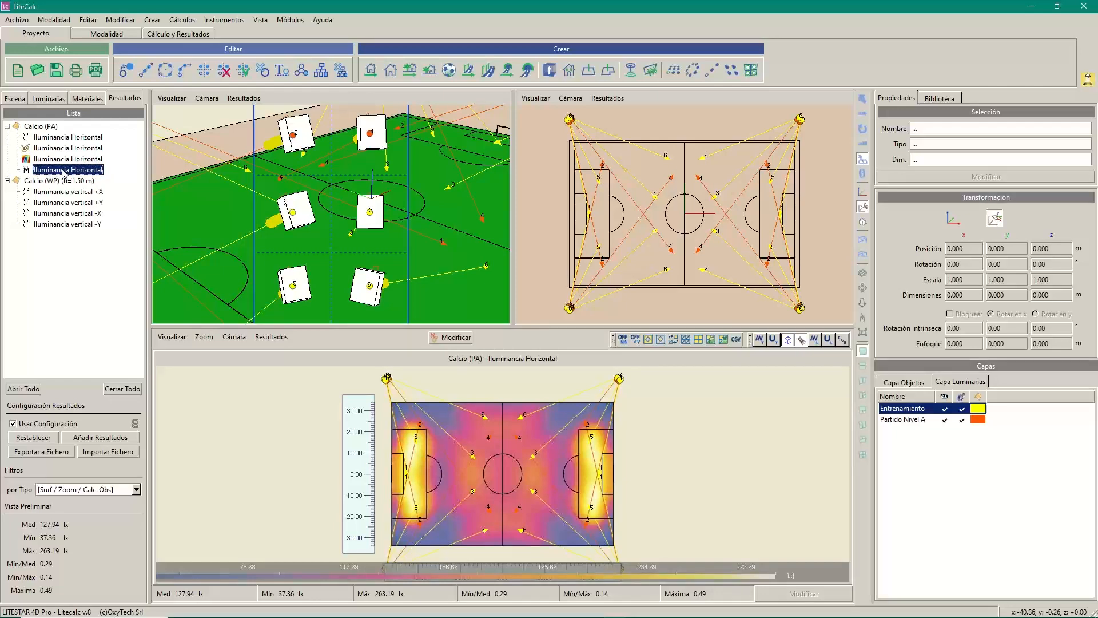
scroll(664, 425, "up", 5)
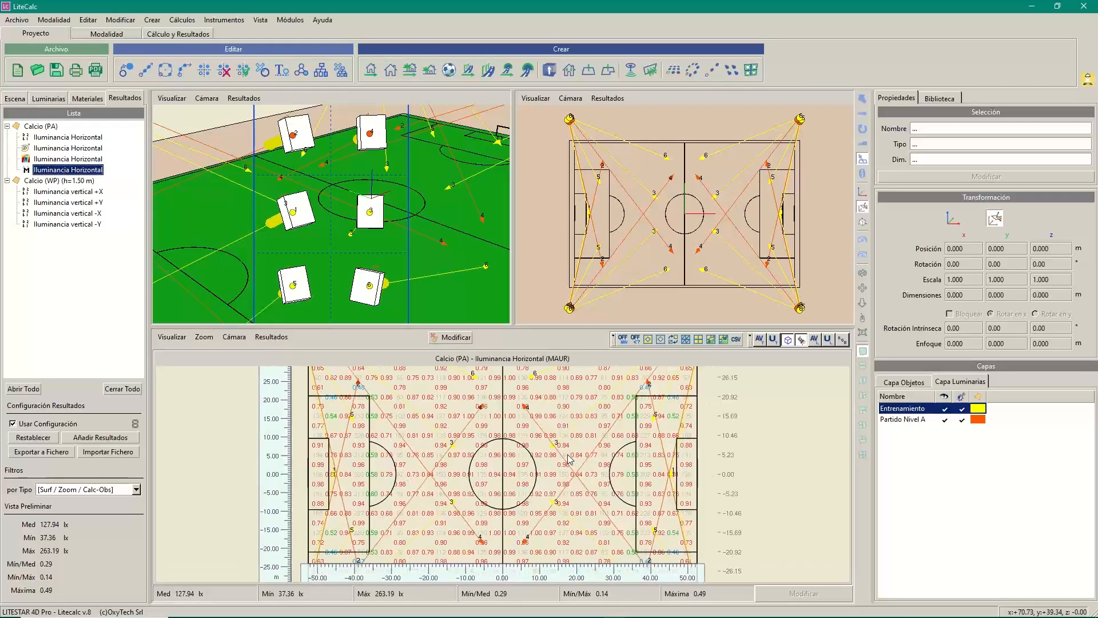
scroll(565, 462, "up", 3)
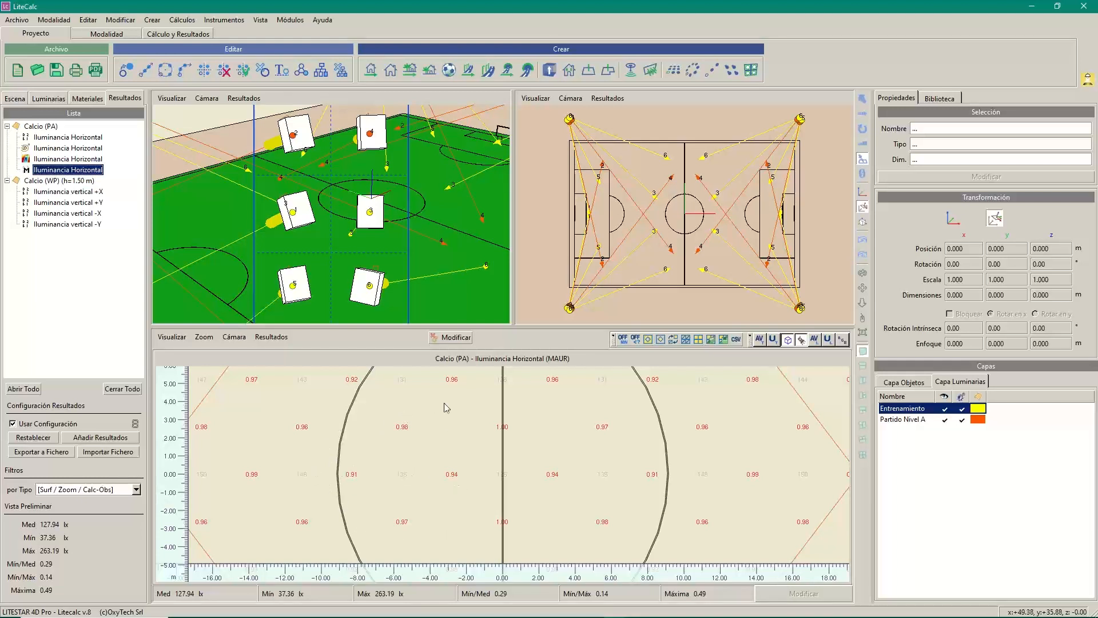
scroll(446, 465, "down", 4)
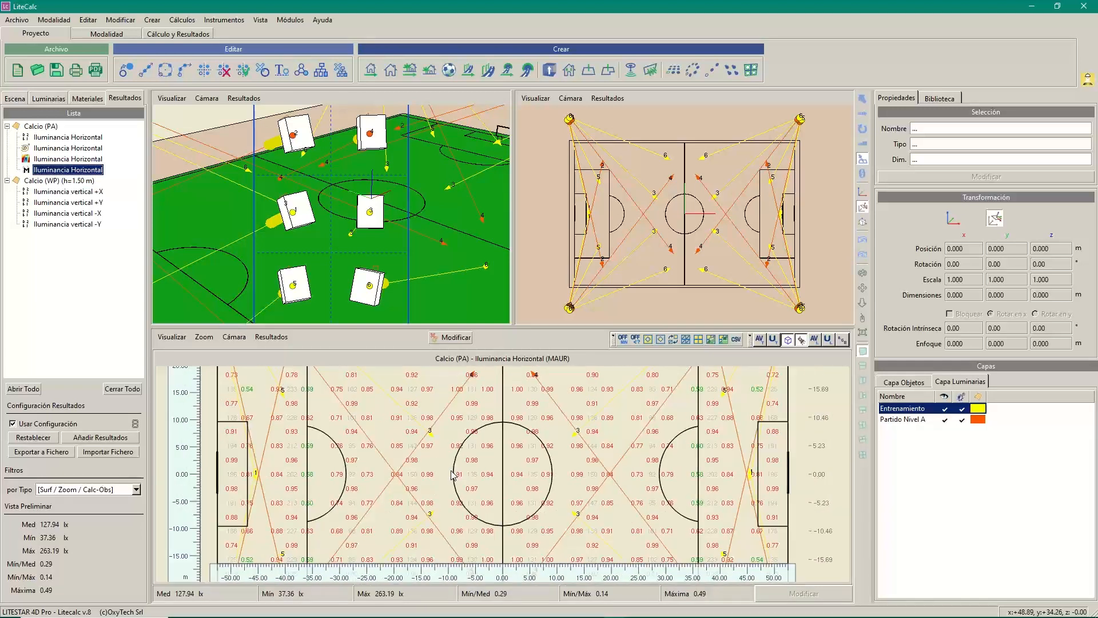
scroll(455, 476, "down", 3)
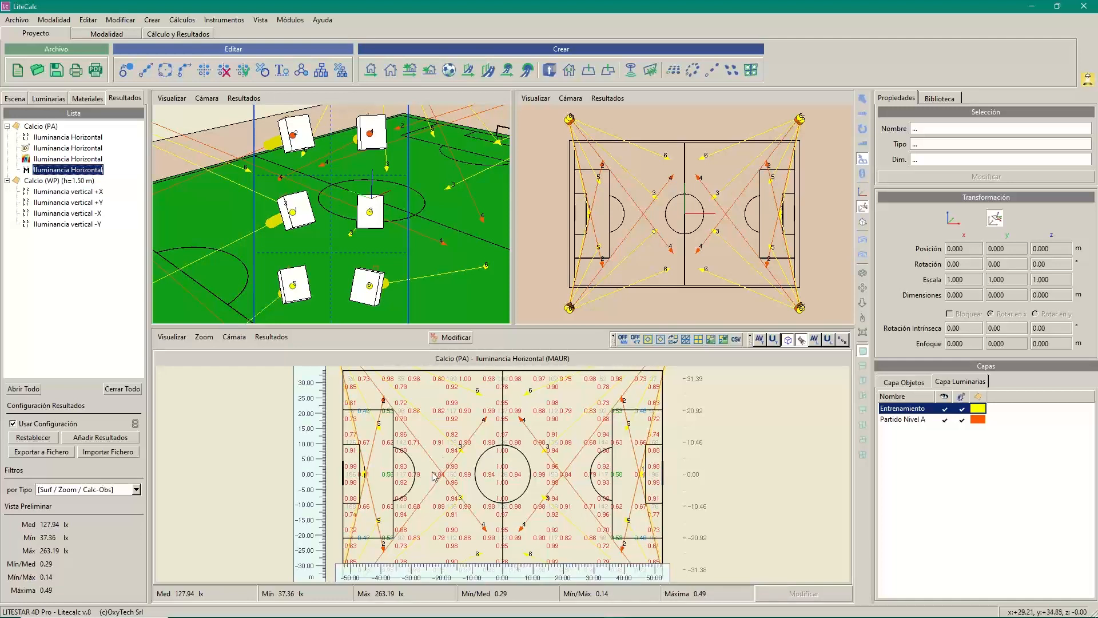
scroll(365, 472, "up", 3)
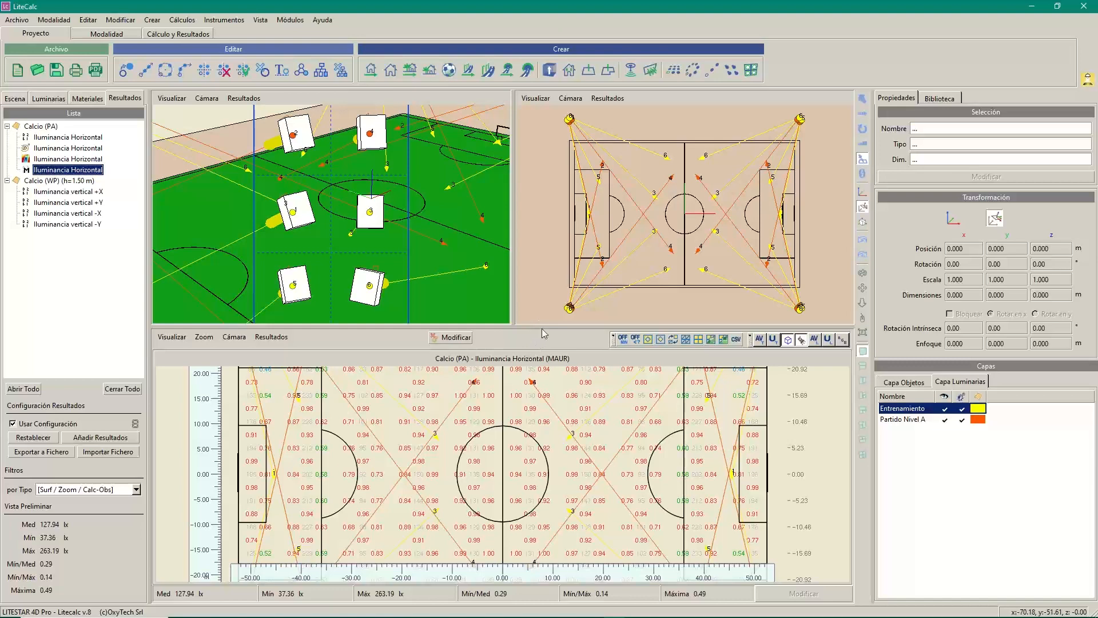
left_click_drag(541, 328, 554, 210)
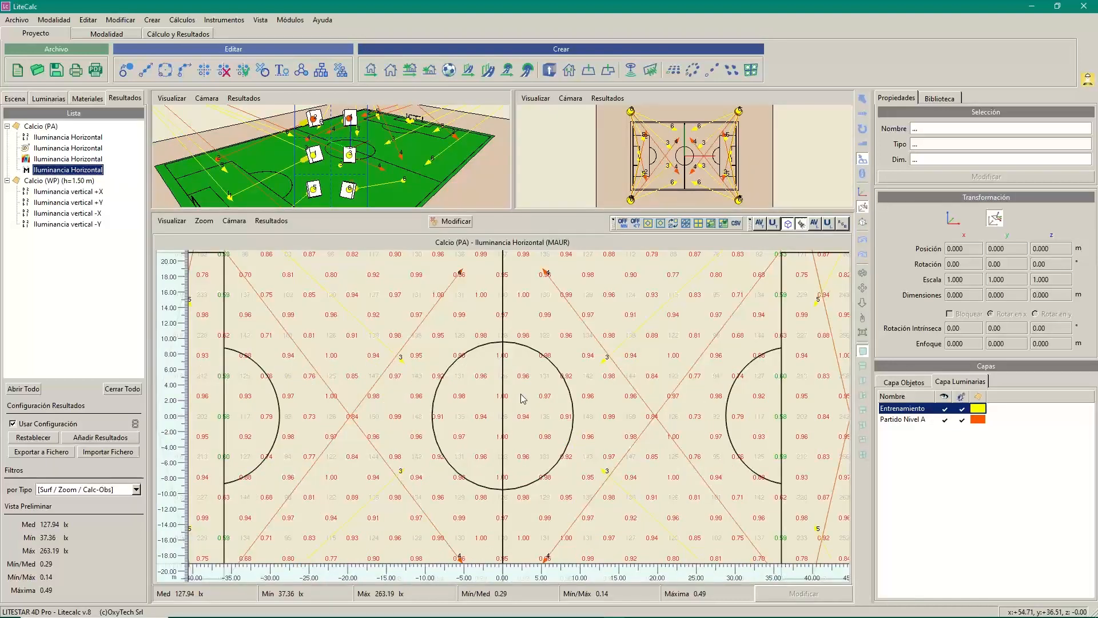
scroll(563, 358, "down", 3)
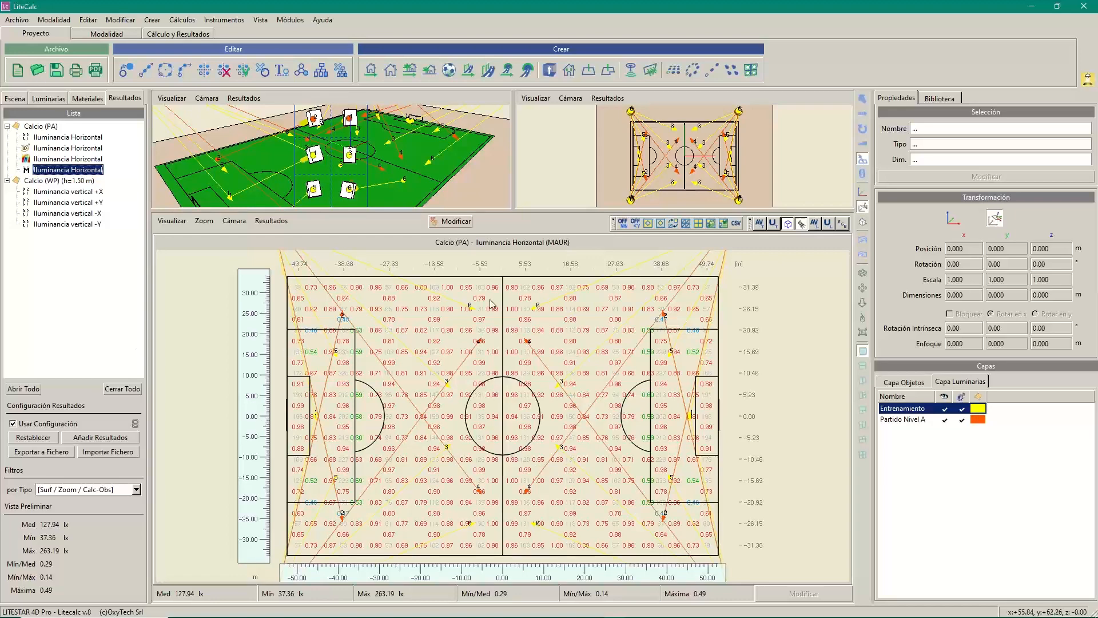
scroll(426, 377, "down", 3)
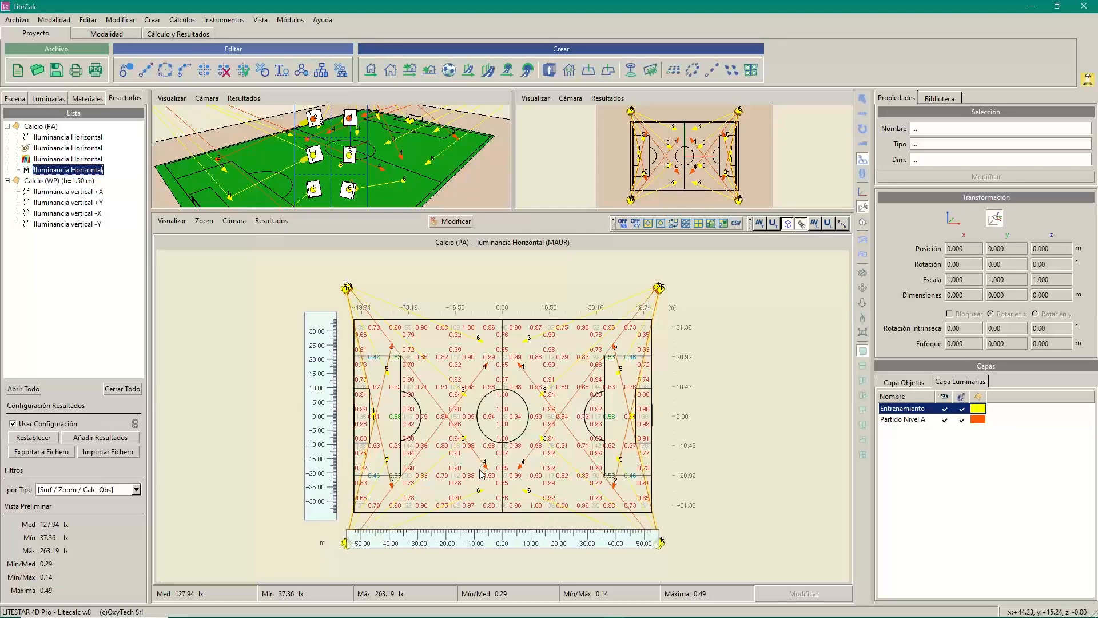
- Lock the aiming of all six luminaires in the Torre group settings and accept
left_click(17, 100)
left_click(47, 160)
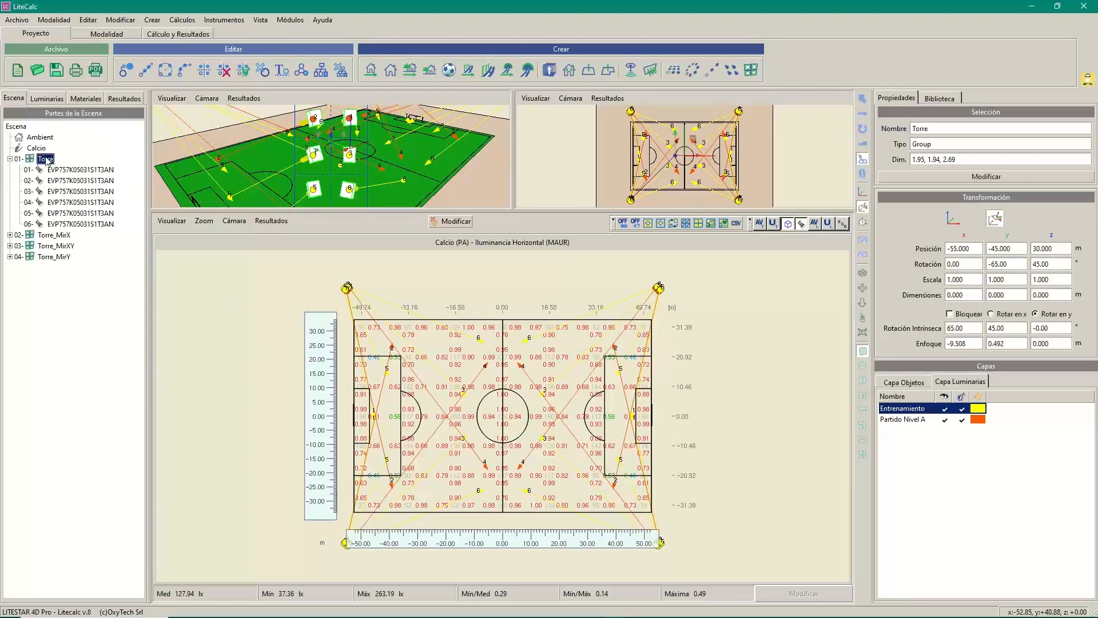
right_click(46, 158)
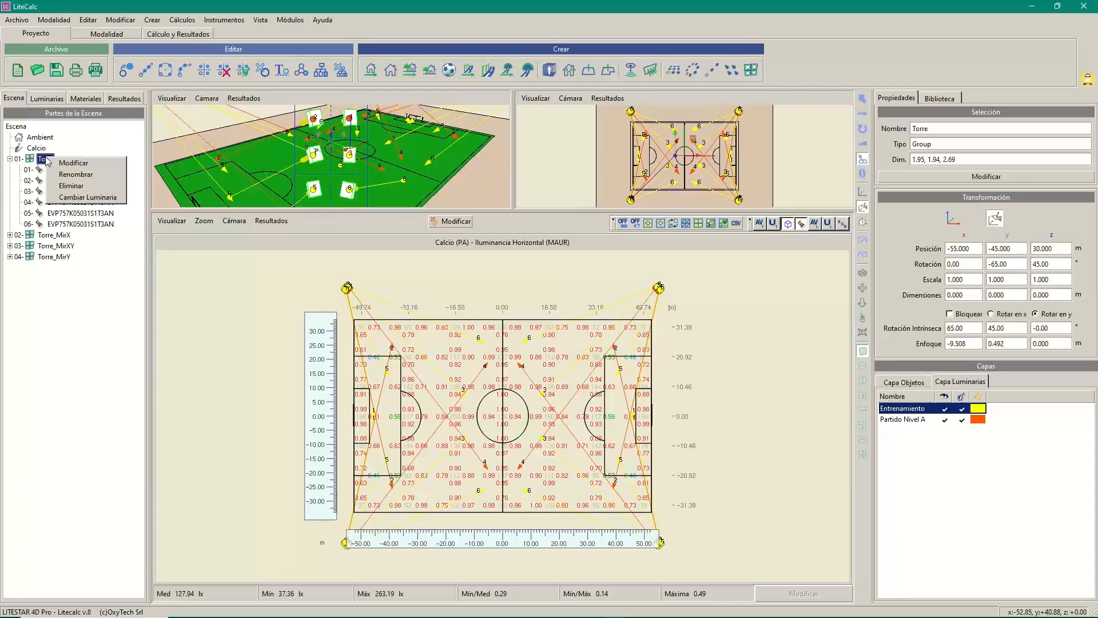
left_click(78, 165)
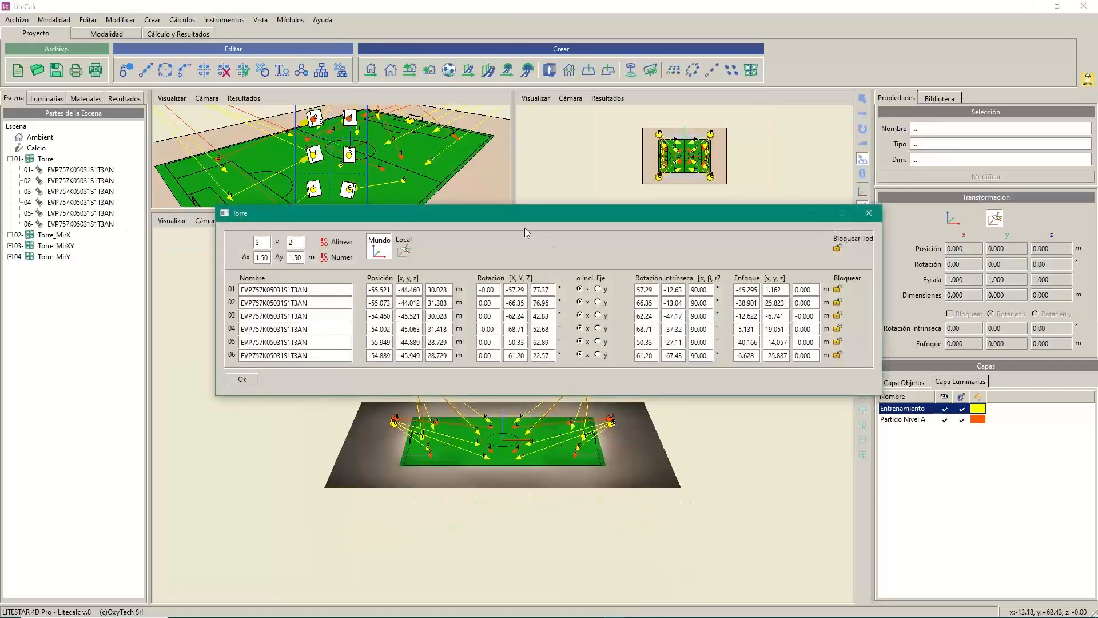
left_click_drag(525, 213, 434, 300)
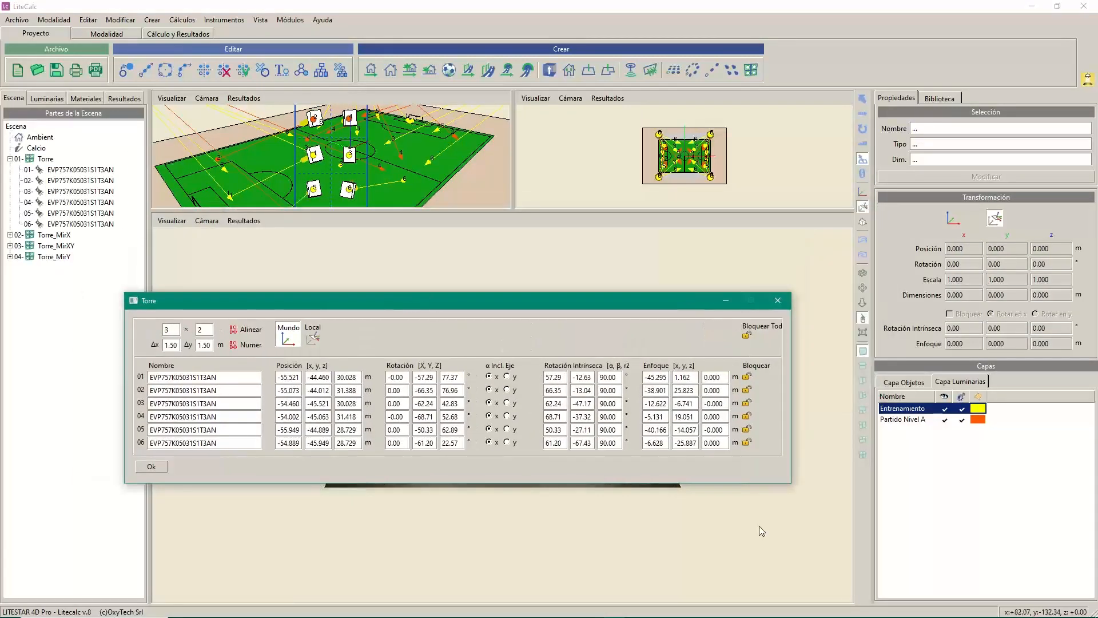
left_click(746, 337)
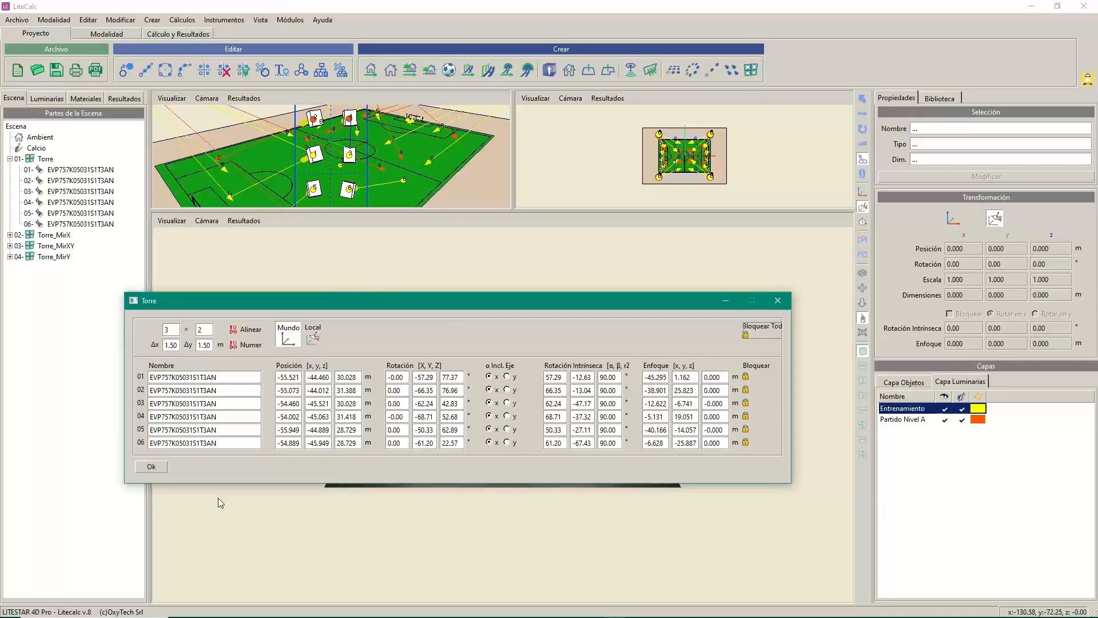
left_click(151, 467)
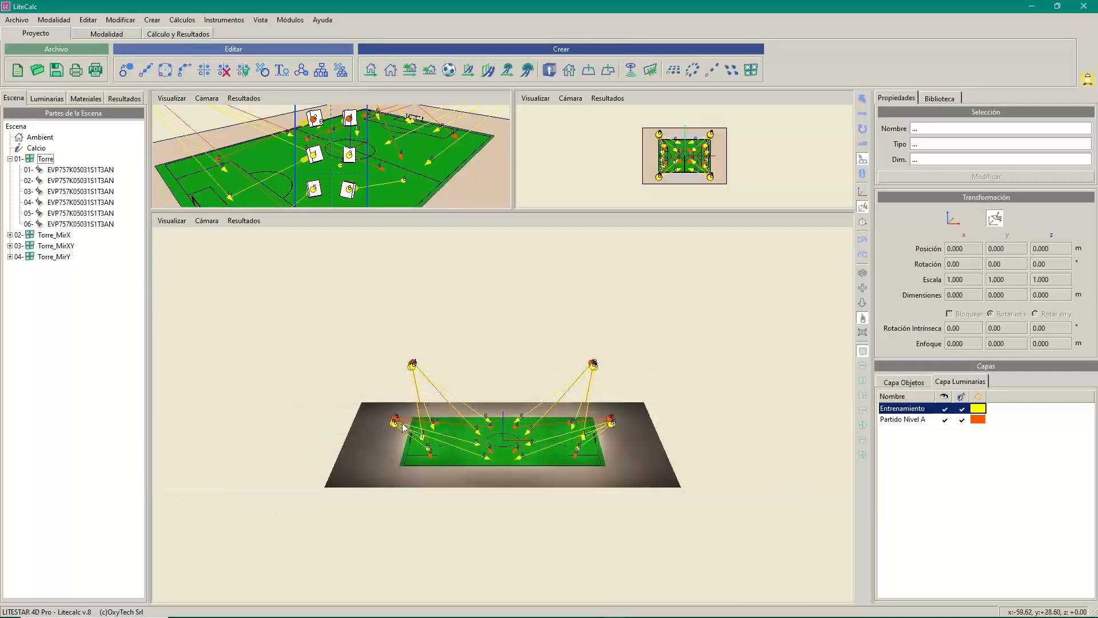
- Move the Torre group along X away from the pitch to about X -57.6 m and inspect its luminaires up close
left_click(49, 159)
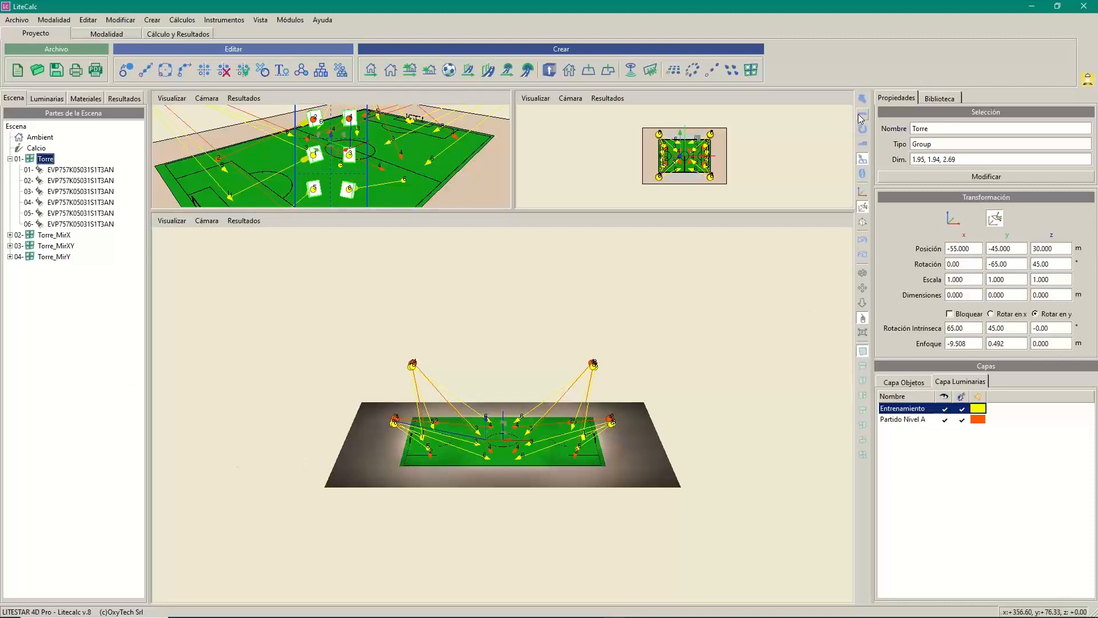
left_click(862, 114)
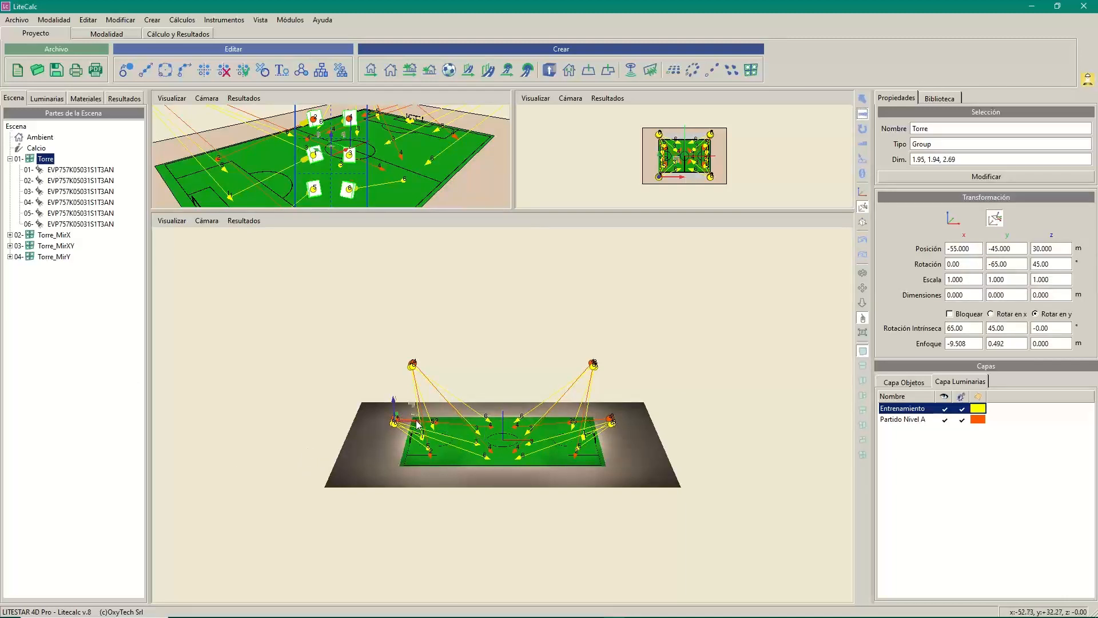
left_click_drag(416, 424, 391, 415)
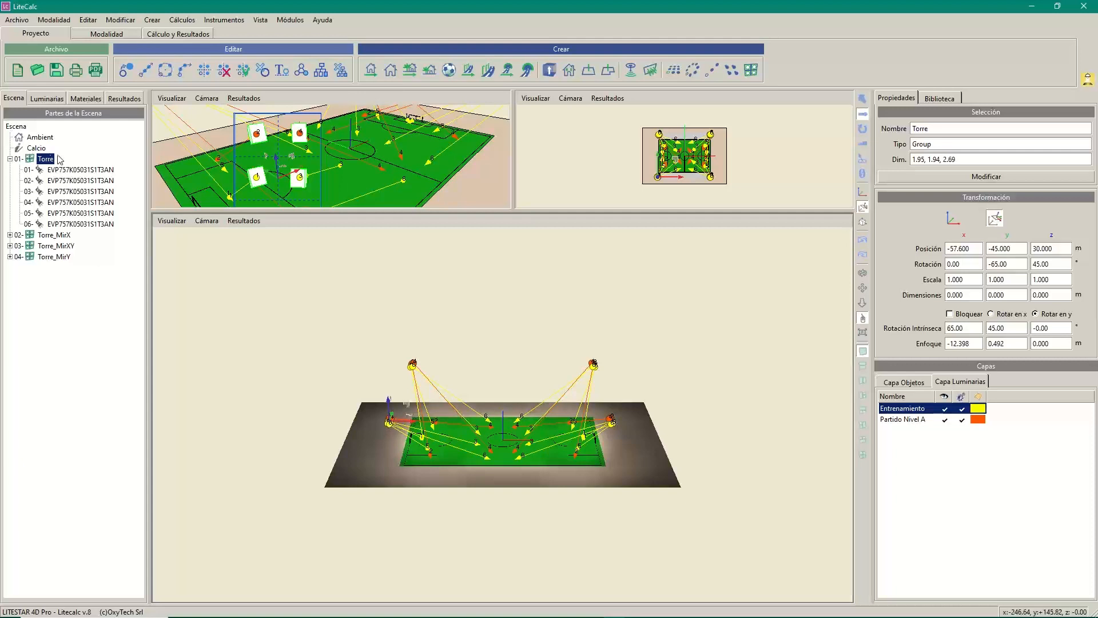
left_click(862, 333)
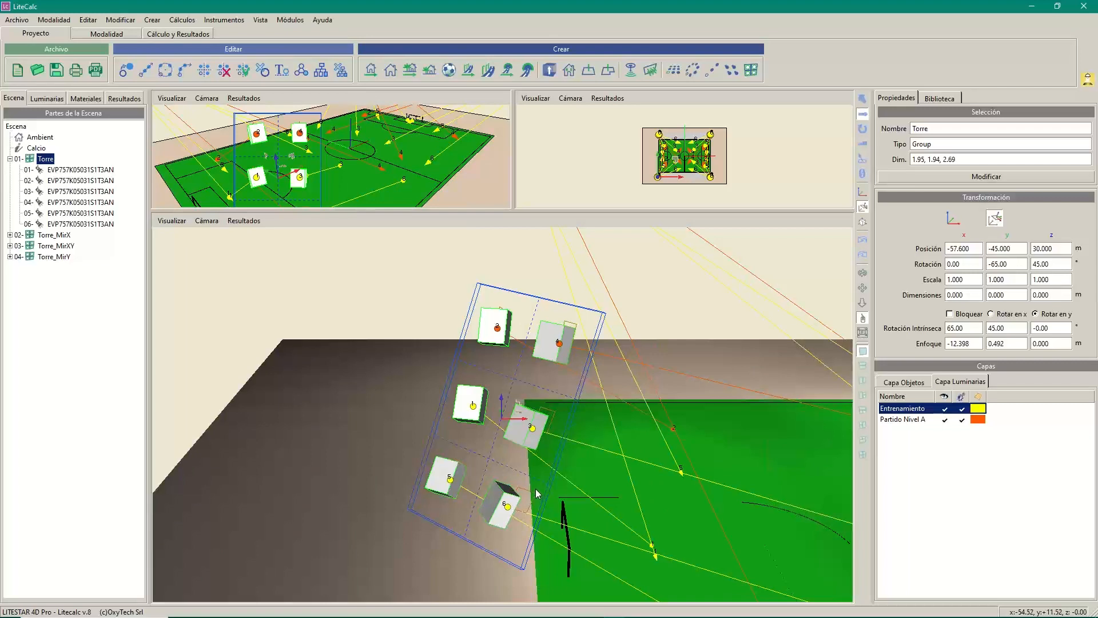
middle_click_drag(524, 462, 438, 436)
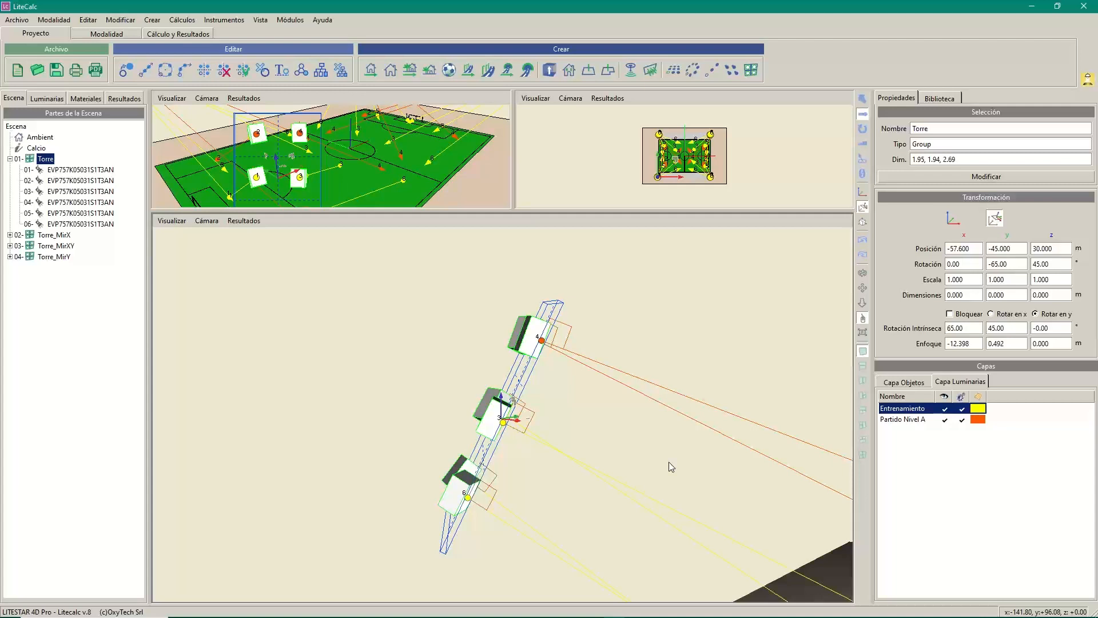
- Shift luminaire 04 of the Torre group slightly along X to about 1.541 m and select luminaire 03
left_click(529, 343)
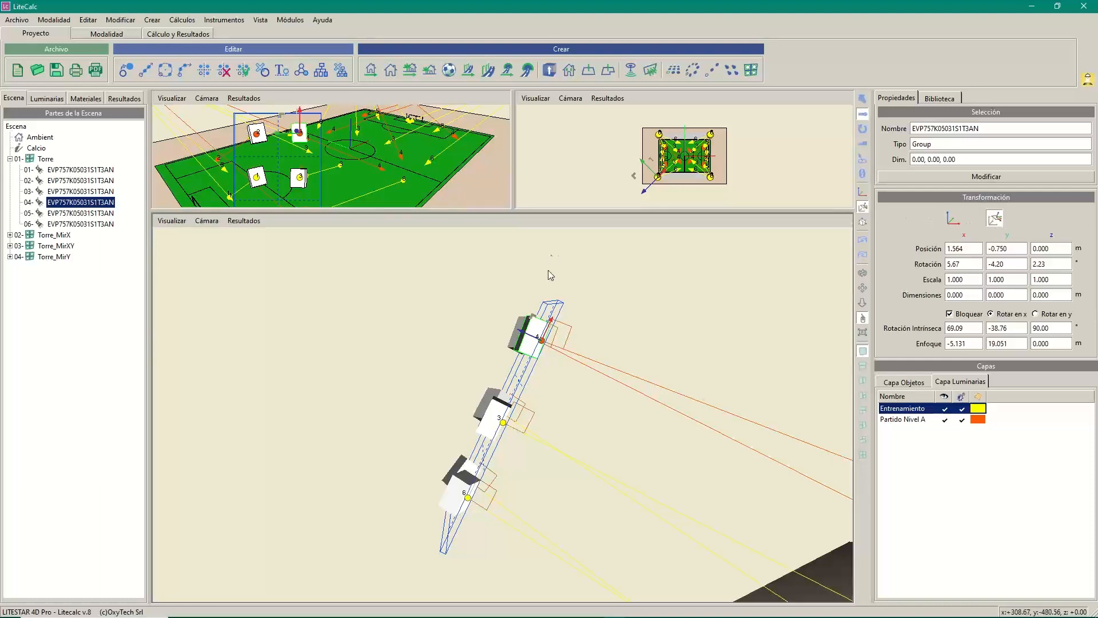
mouse_move(552, 321)
left_mouse_down()
mouse_move(566, 300)
mouse_move(567, 334)
left_mouse_up()
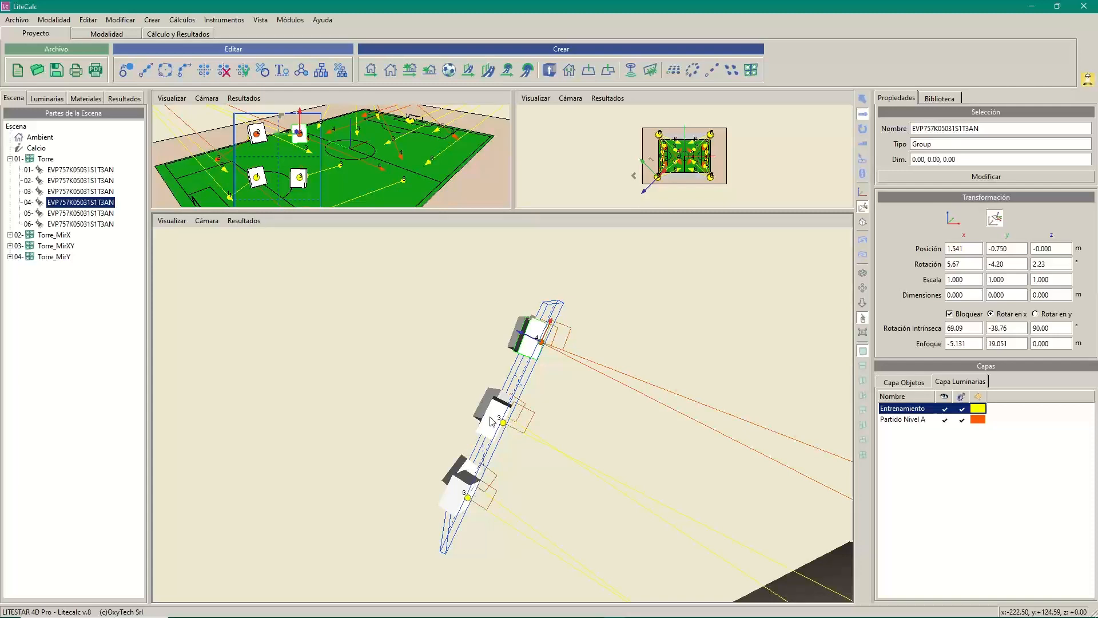
left_click(472, 436, "ctrl")
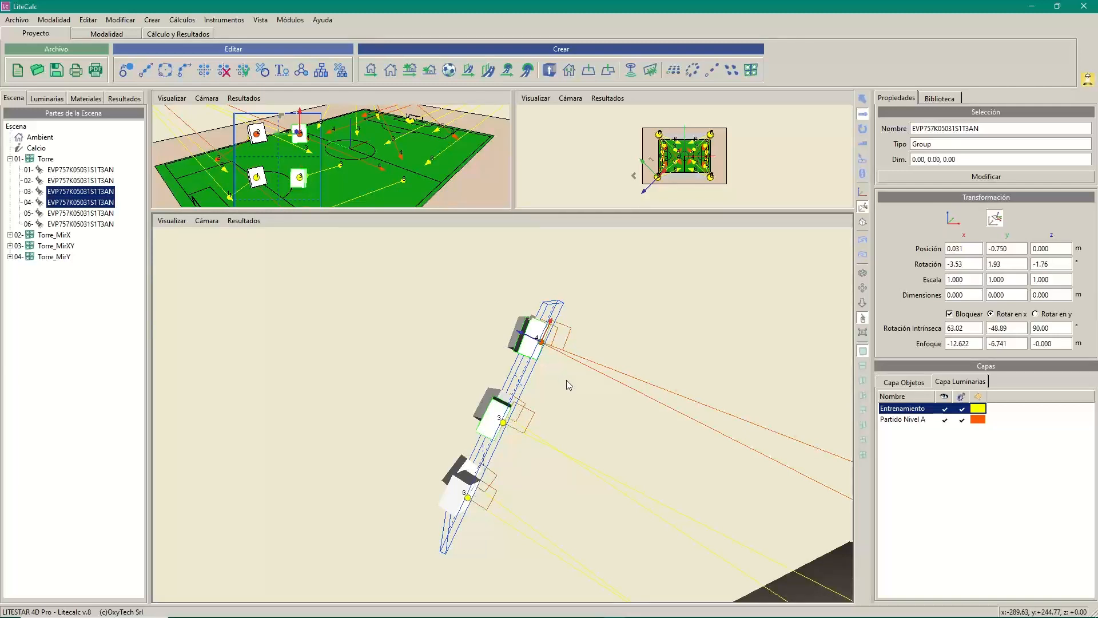
left_click(80, 191)
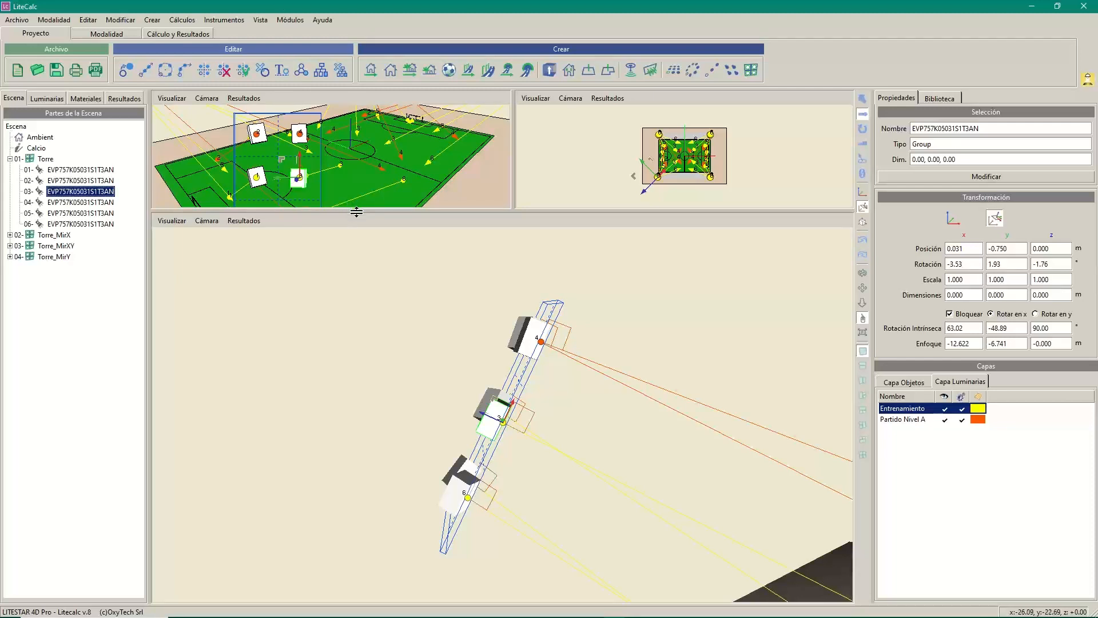
- Enlarge the upper viewports and shift luminaire 04 of the Torre group along Y to about -0.641 m
left_click_drag(355, 211, 344, 348)
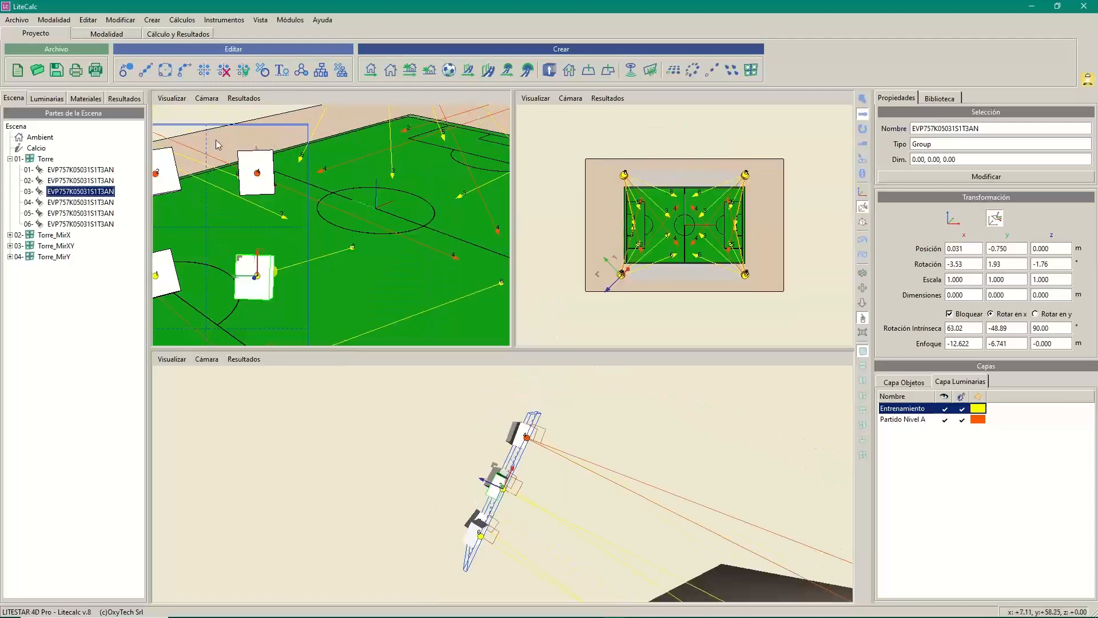
left_click(256, 172, "ctrl")
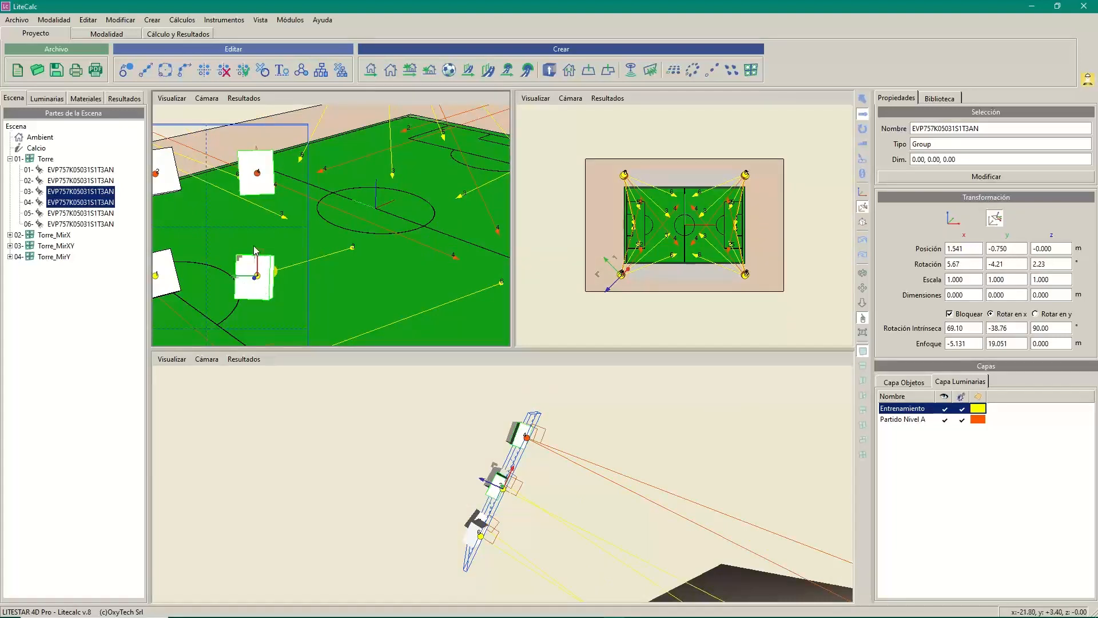
middle_click_drag(266, 245, 356, 243)
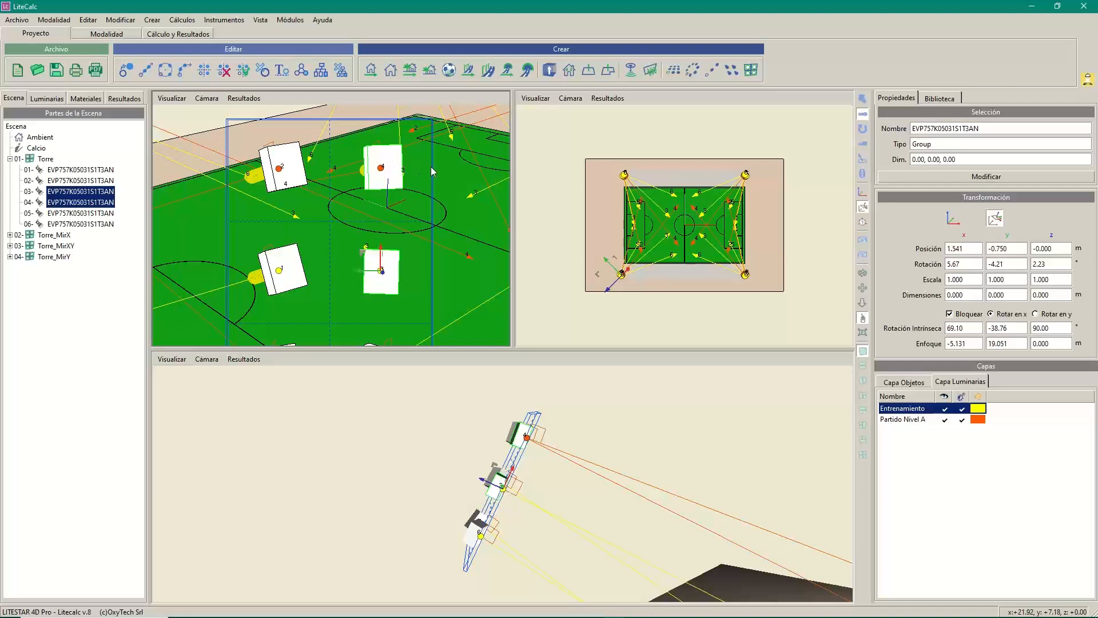
left_click(398, 170)
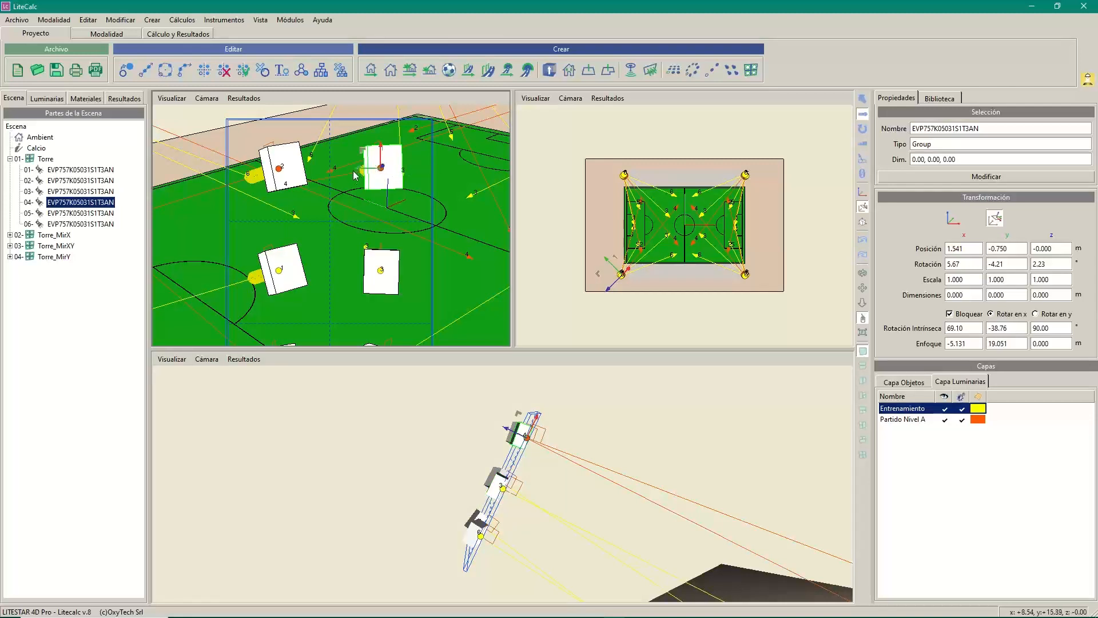
left_click_drag(360, 171, 361, 183)
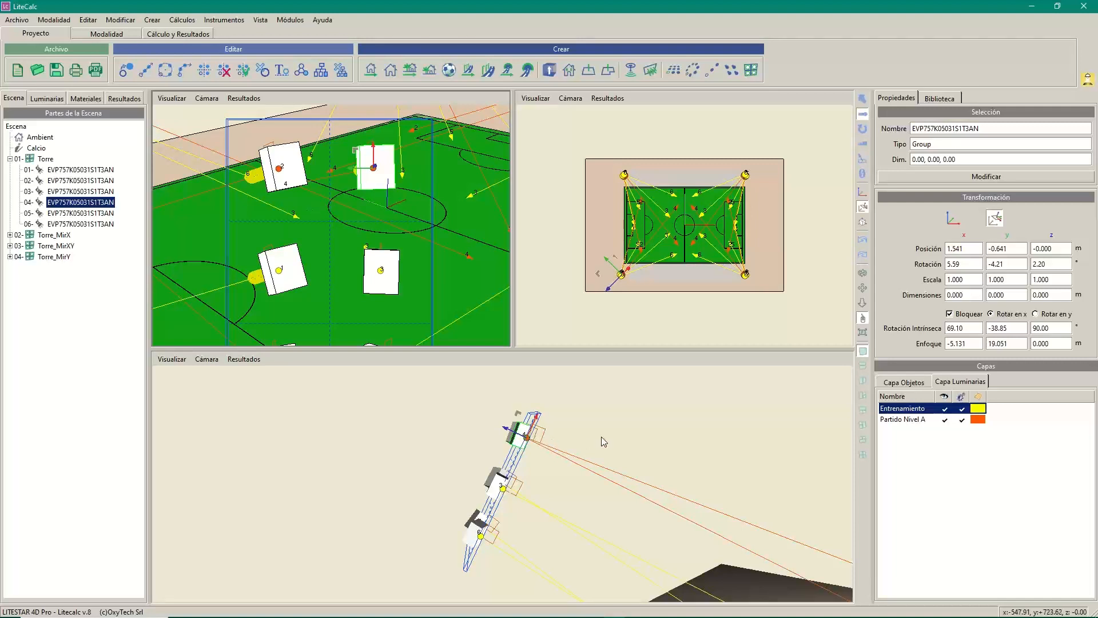
- Switch to the Torri Faro folder in File Explorer, import Campion - Model F5R - Lowpoly.oxf into the LiteCalc plan view, and minimize the folder window
scroll(644, 426, "down", 5)
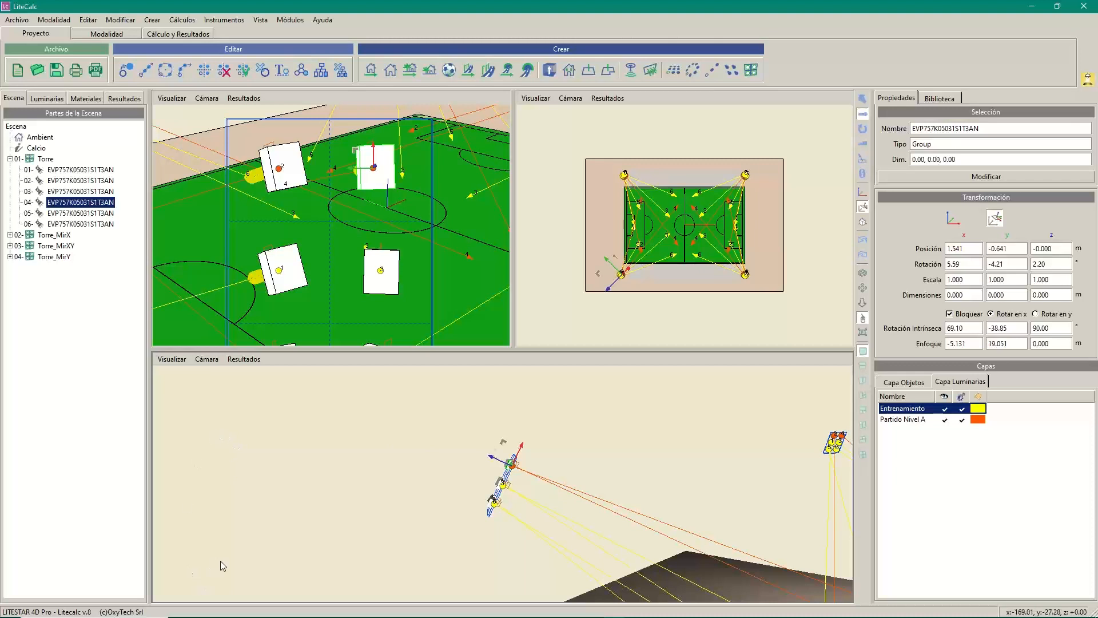
key("alt+Tab")
key("alt+Tab")
key("alt+Tab")
key("alt+Tab")
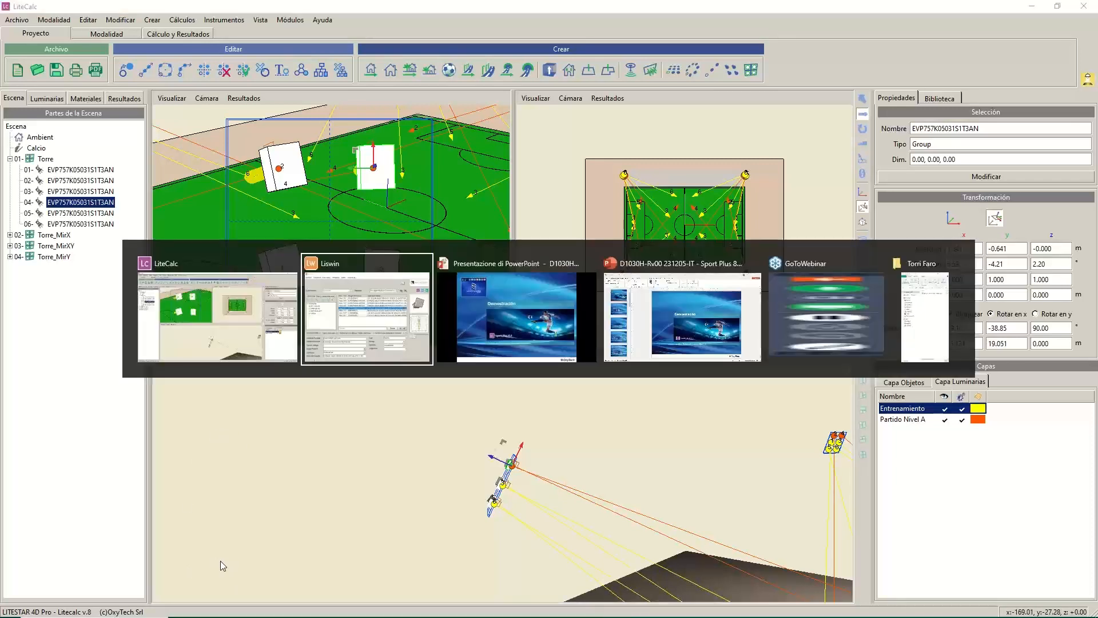
key("alt+Tab")
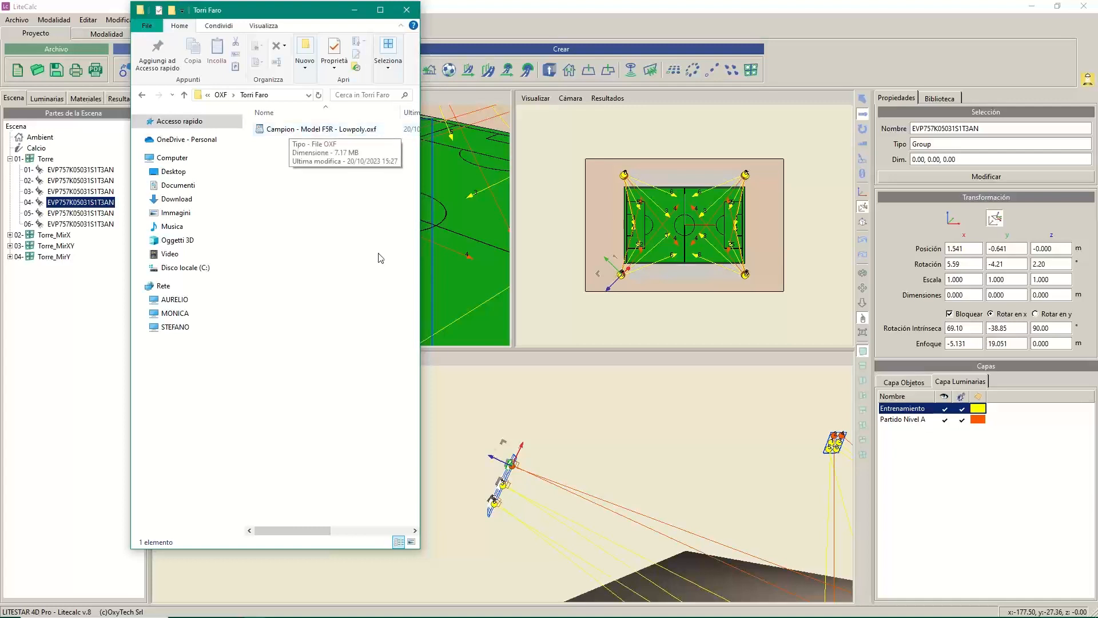
left_click(314, 130)
left_click_drag(312, 129, 629, 285)
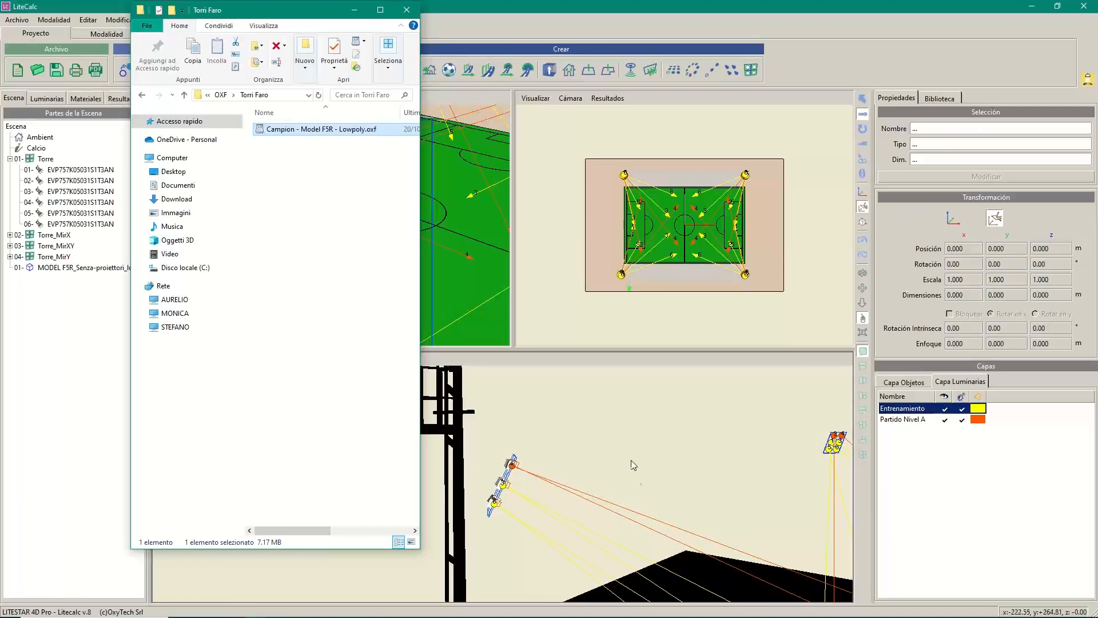
left_click(356, 12)
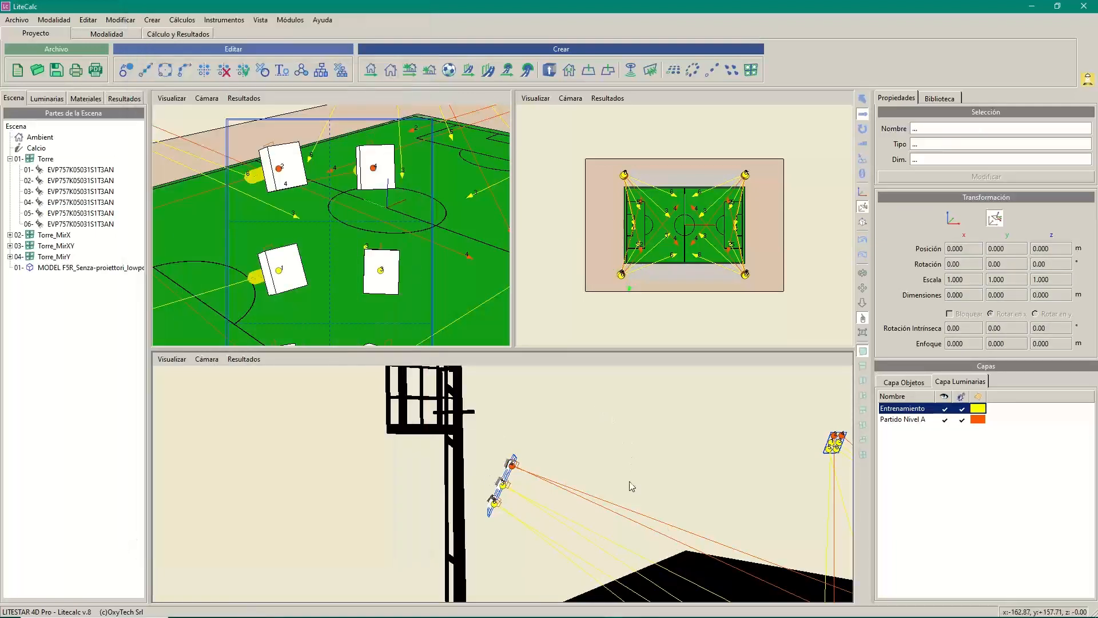
- Set the lower perspective viewport to Flat display with the whole imported mast in view
scroll(629, 486, "down", 5)
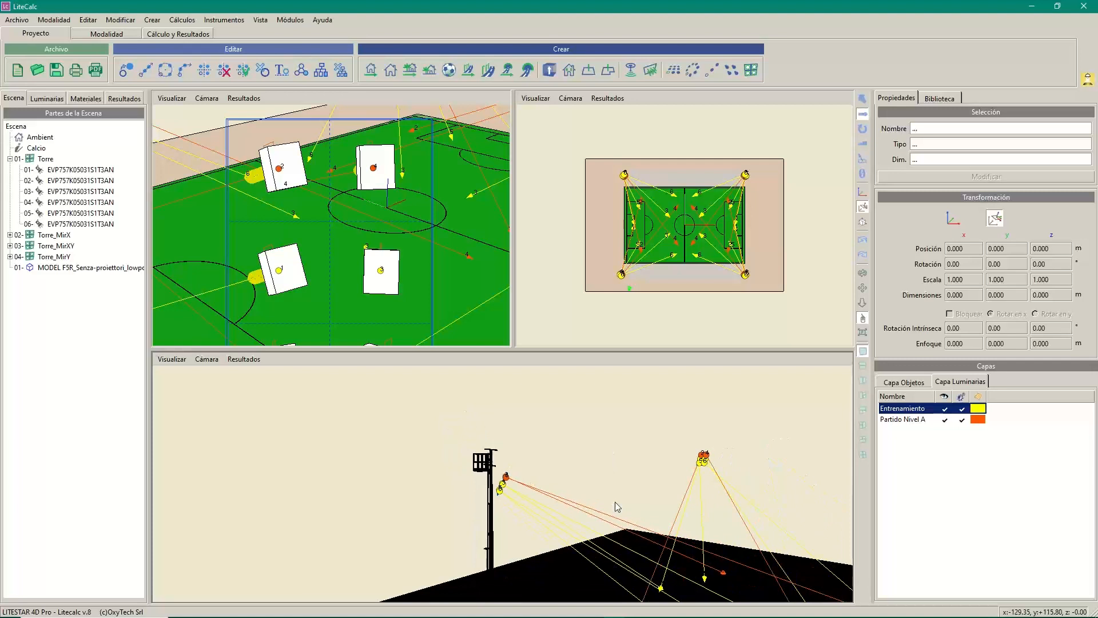
left_click(557, 568)
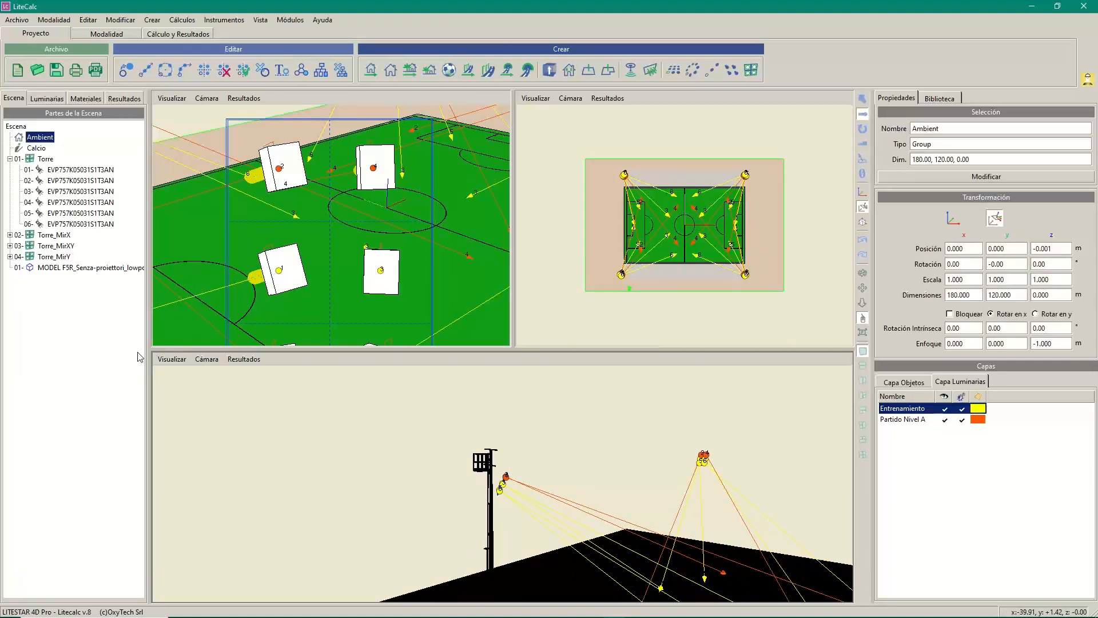
left_click(169, 359)
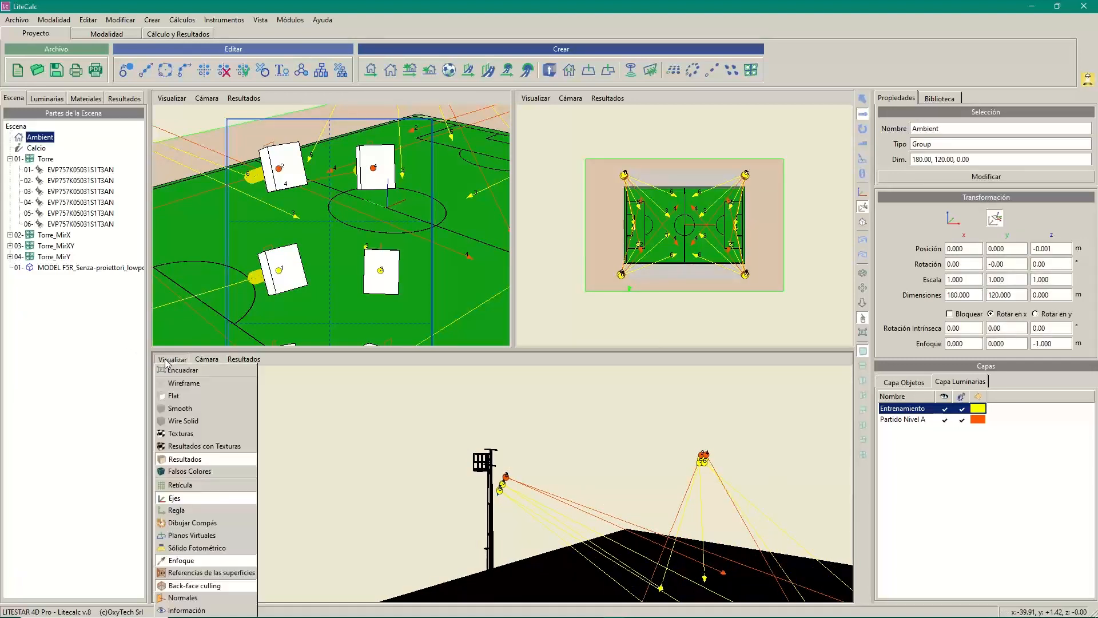
left_click(172, 396)
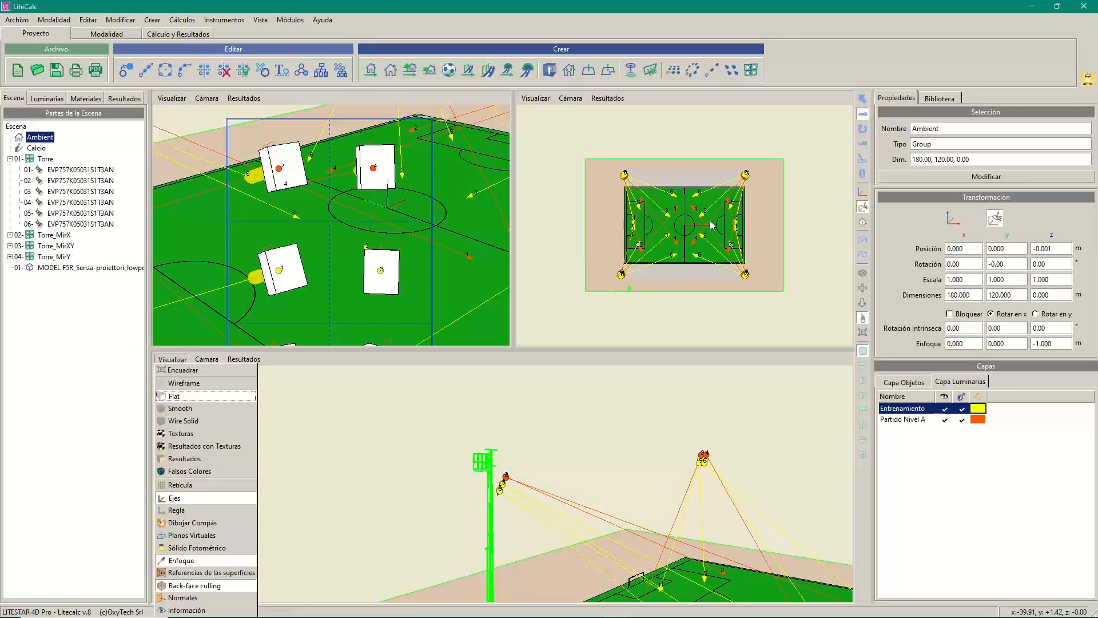
left_click(679, 263)
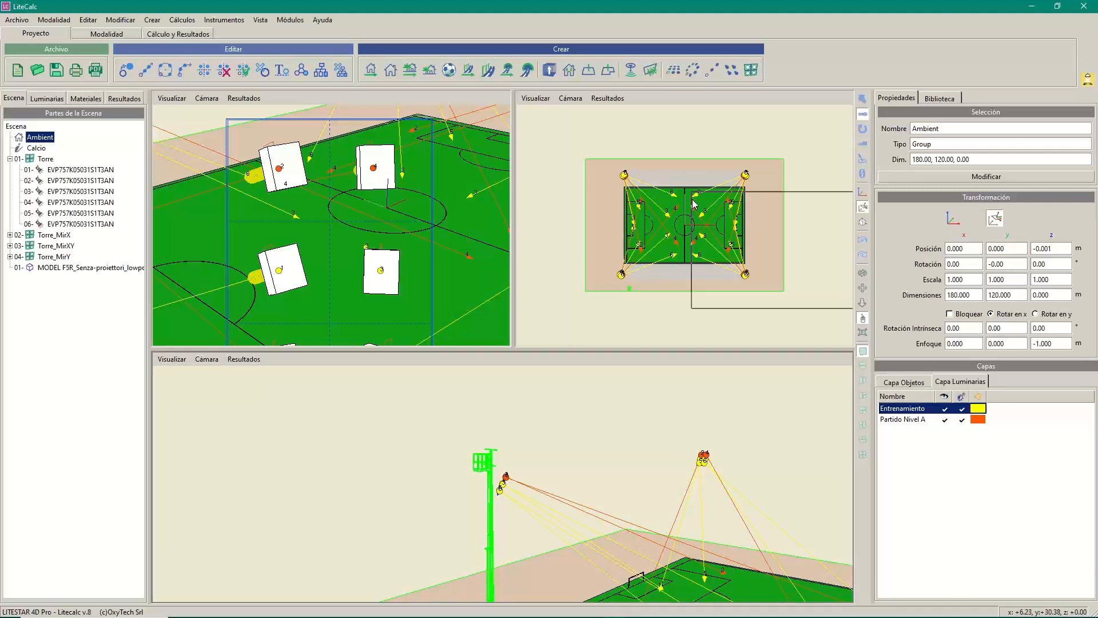
- Move the imported mast model in plan next to the Torre luminaires, at about X -58.929 m, Y -46.606 m
scroll(689, 228, "up", 5)
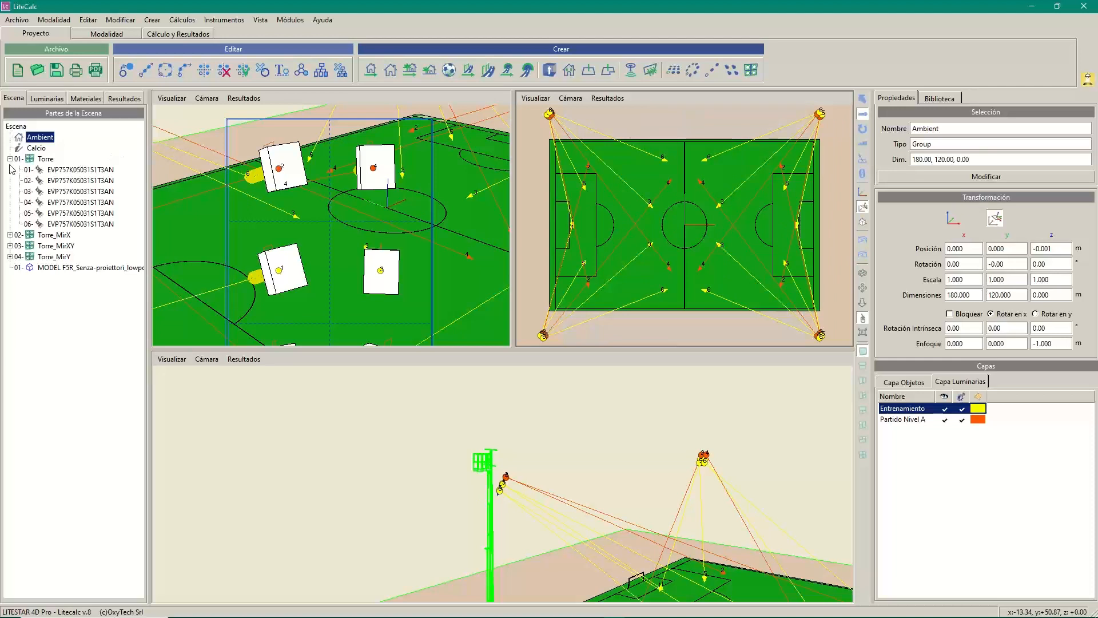
left_click(46, 159)
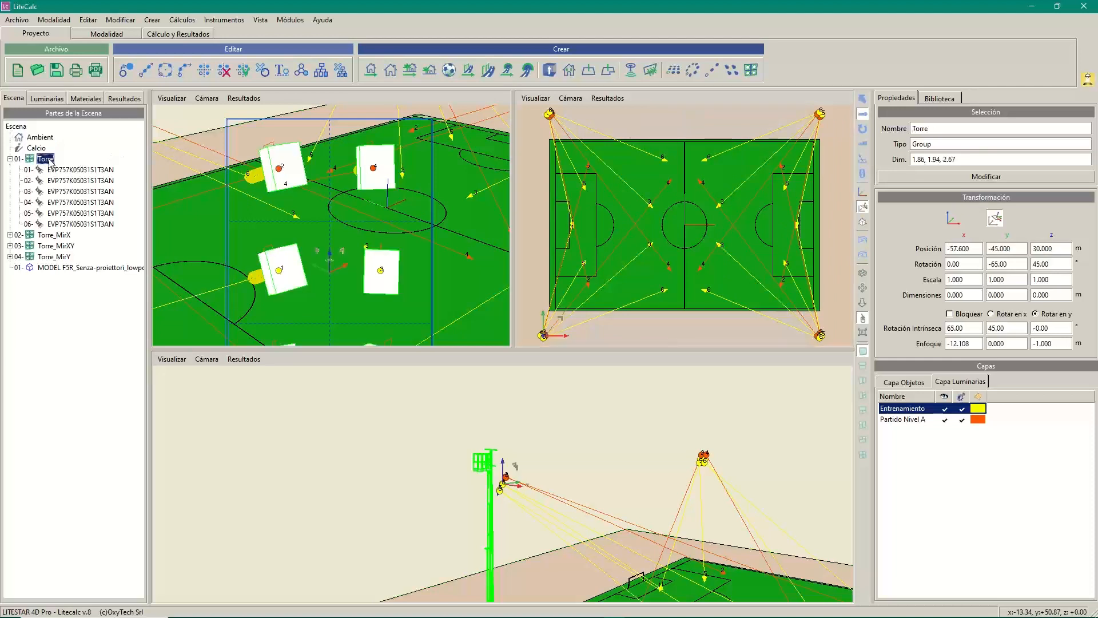
left_click(862, 333)
left_click_drag(774, 194, 770, 276)
left_click(751, 330)
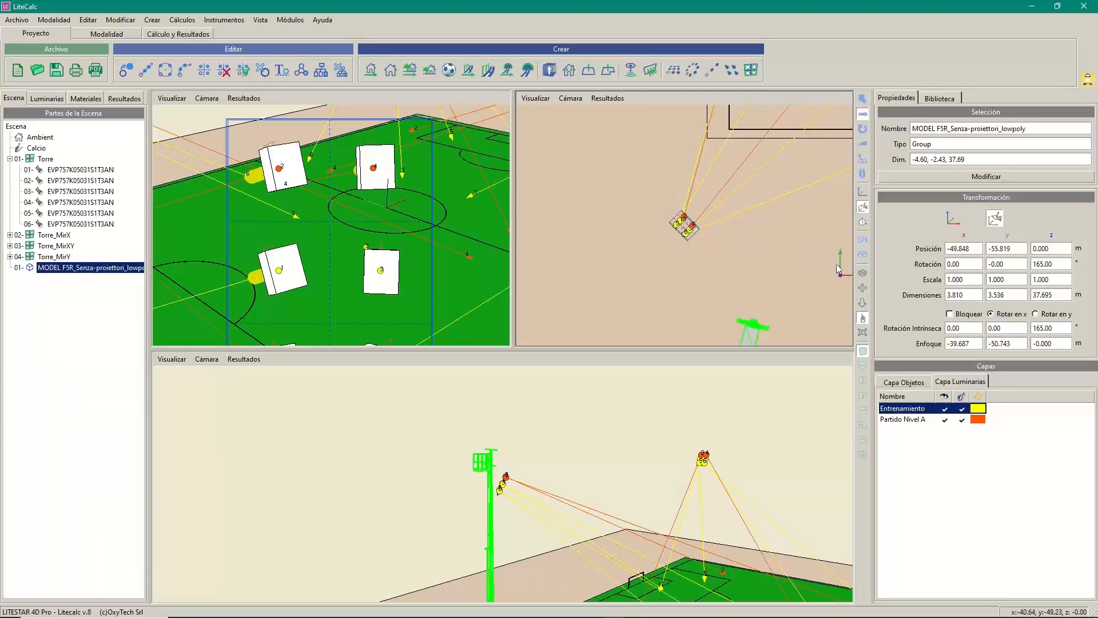
left_click_drag(841, 258, 830, 194)
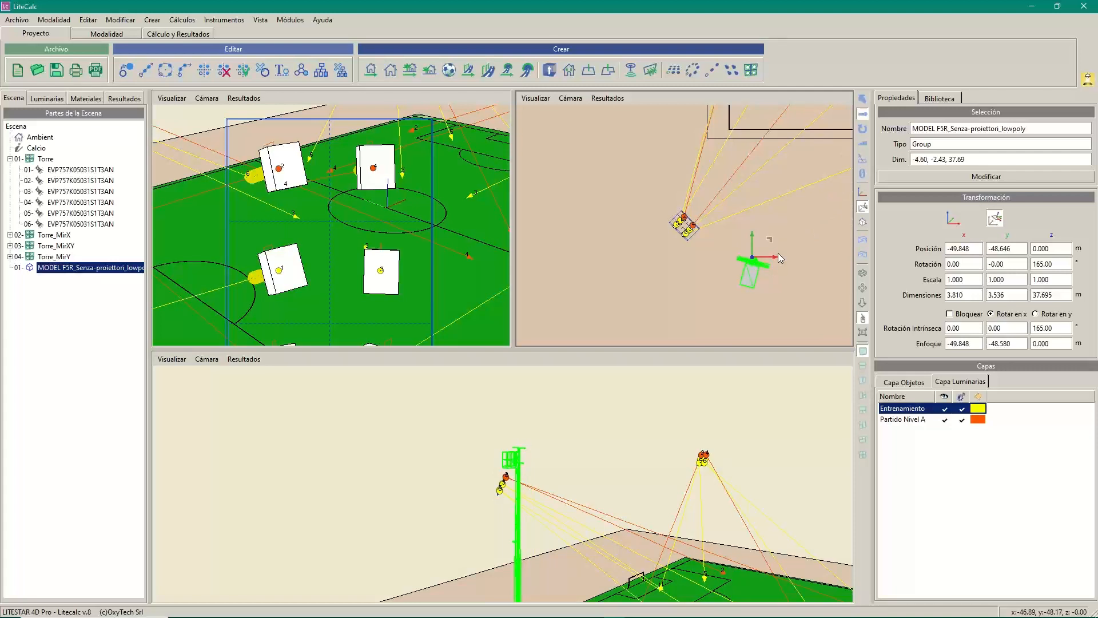
left_click_drag(769, 257, 703, 232)
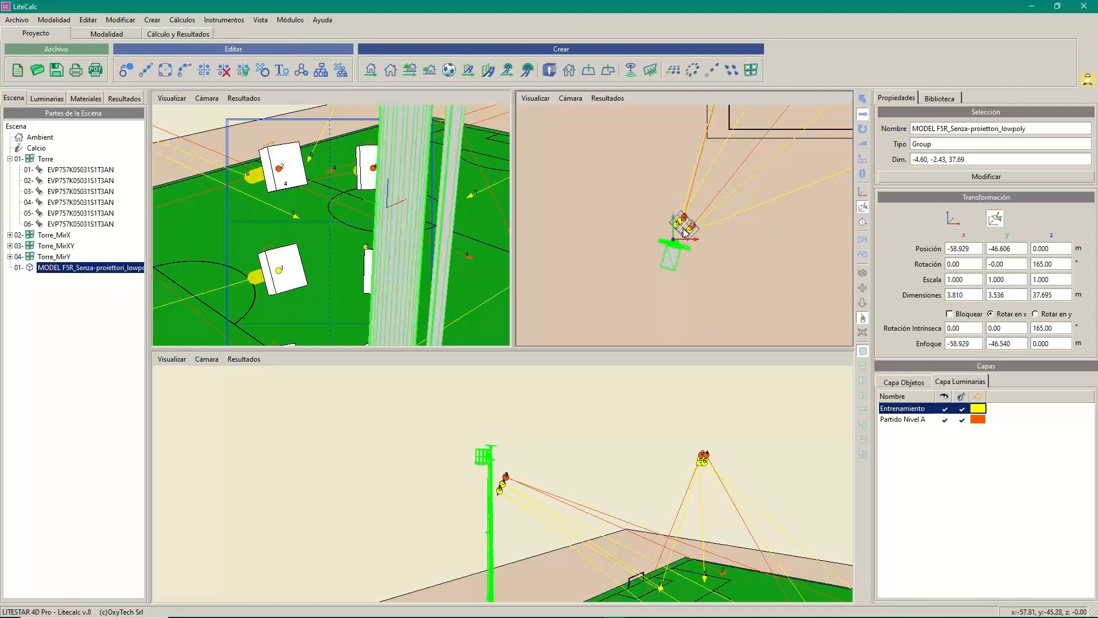
- Try a Z rotation of 30° on the imported mast model
left_click(44, 159)
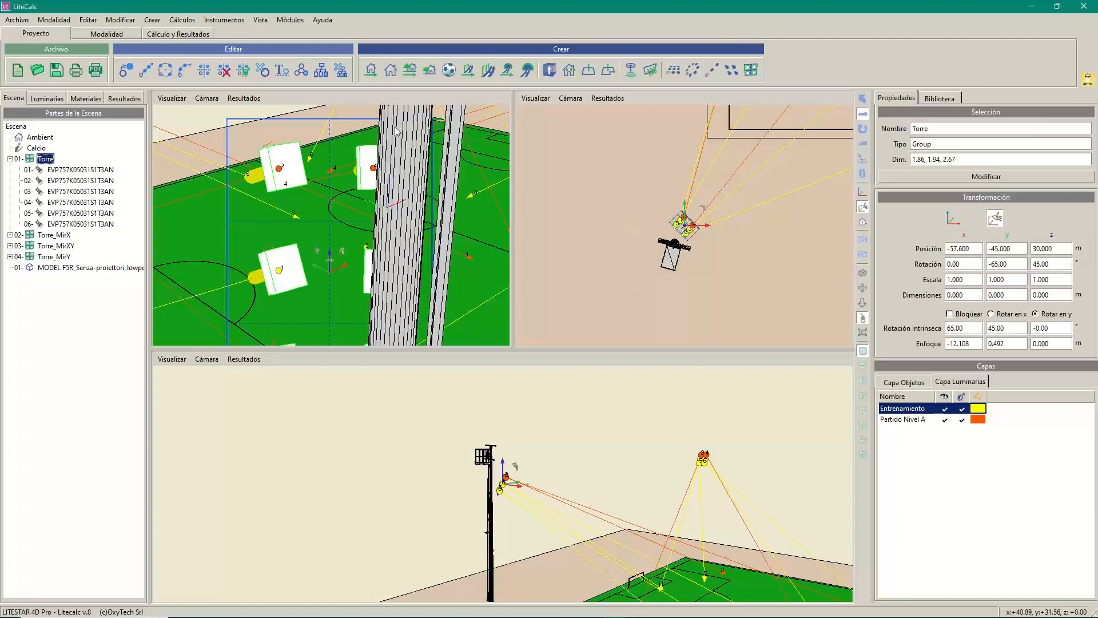
left_click(688, 260)
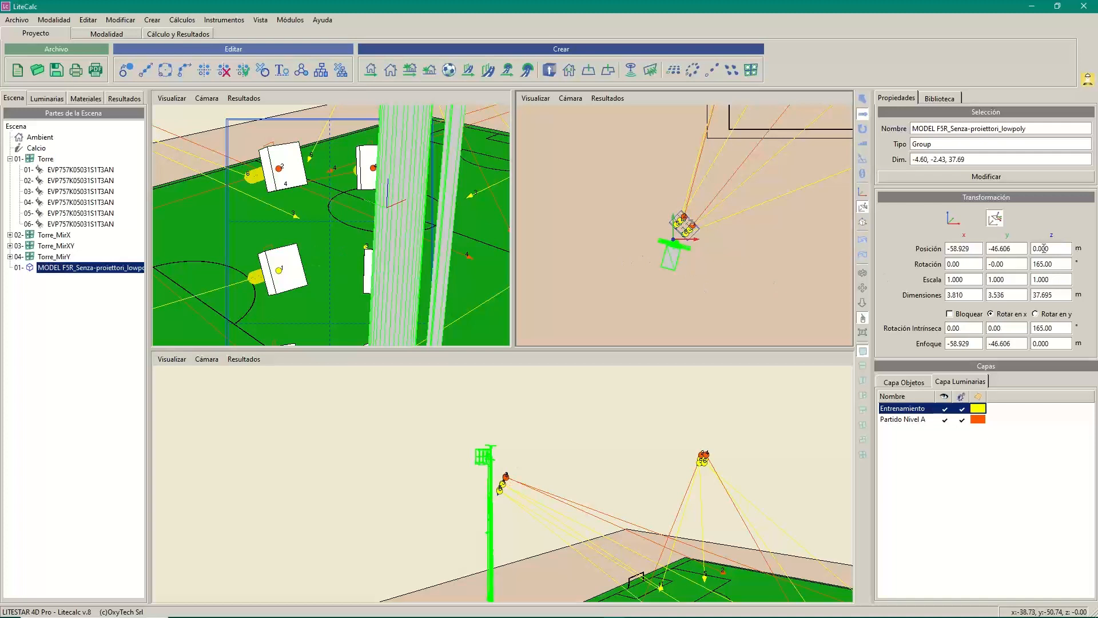
left_click(1056, 244)
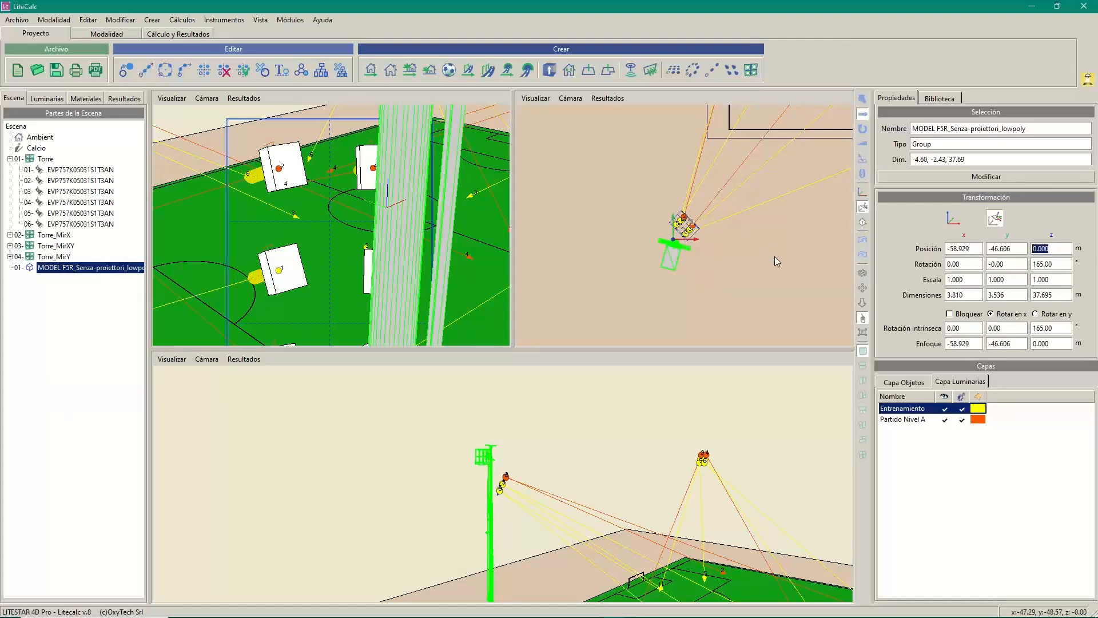
left_click(1059, 262)
type("30")
key("Tab")
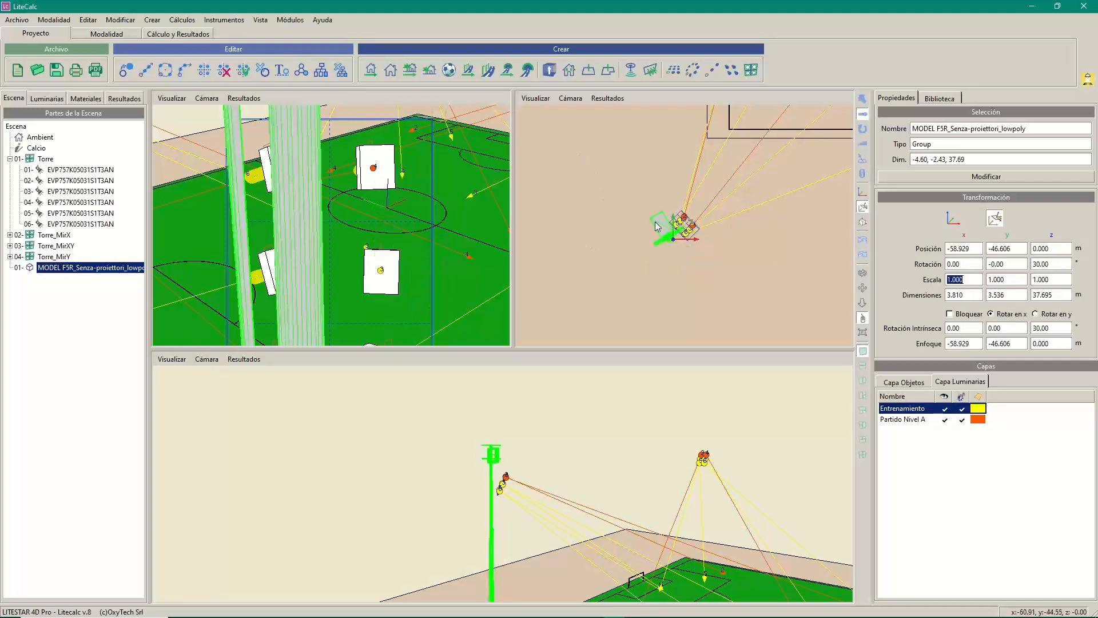
- Rotate the mast model to about 131.41° around Z and move it to about X -58.534 m, Y -45.553 m
left_click(863, 132)
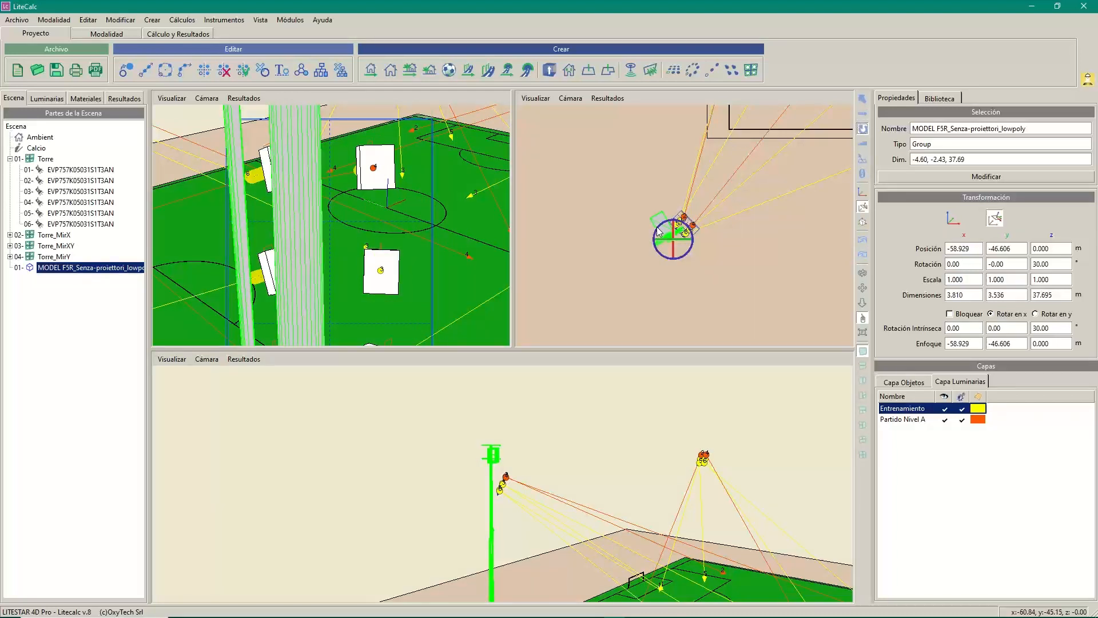
left_click_drag(657, 231, 695, 259)
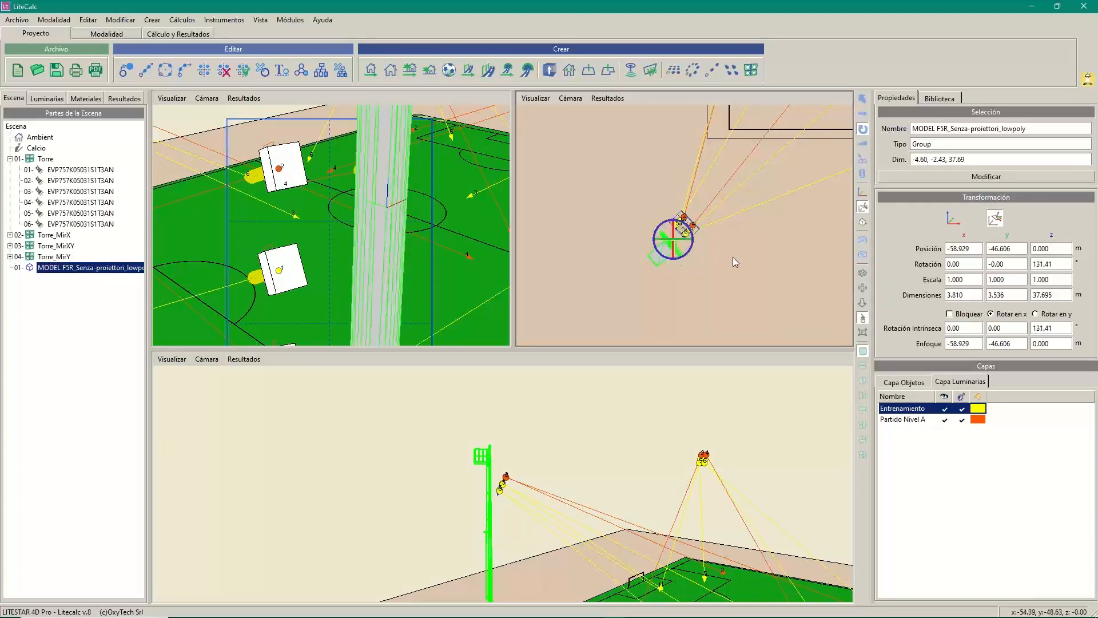
left_click(736, 260)
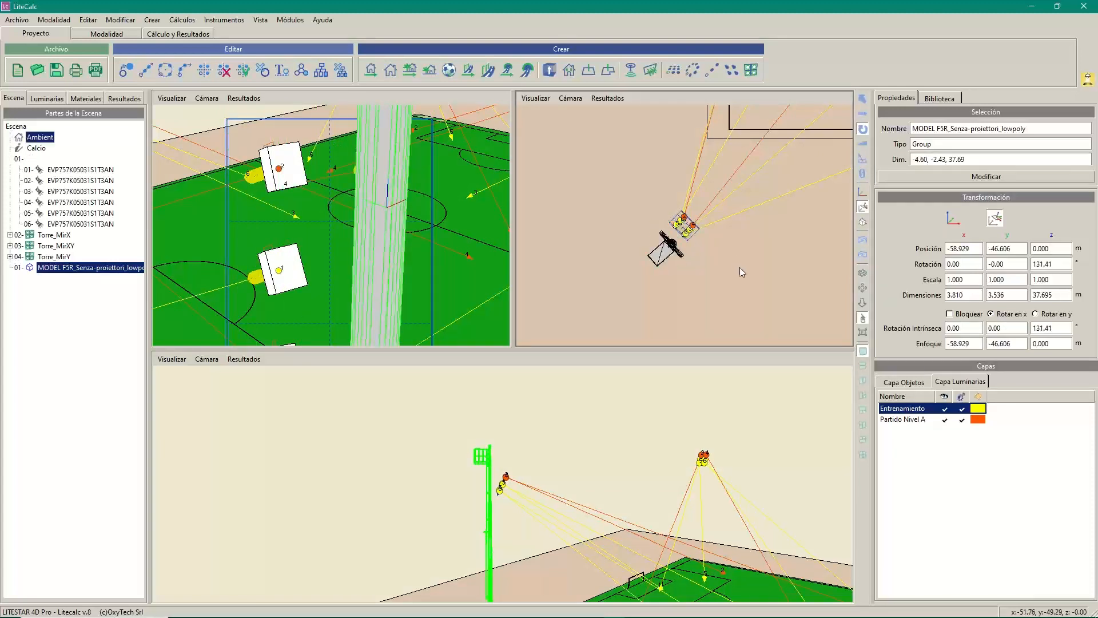
left_click(675, 255)
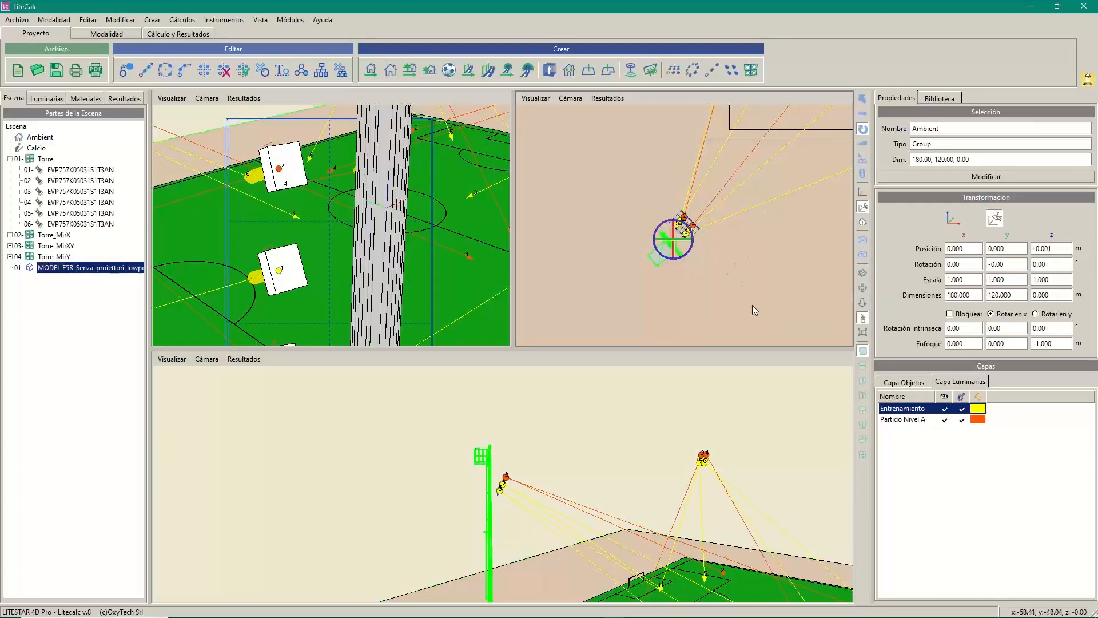
left_click(862, 113)
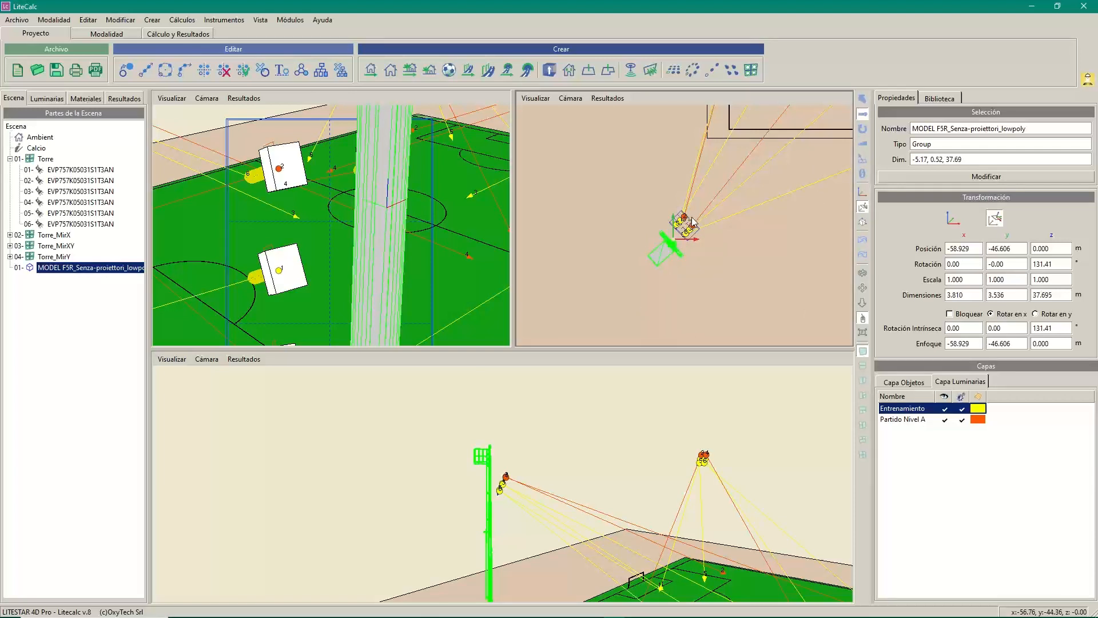
left_click_drag(693, 222, 695, 215)
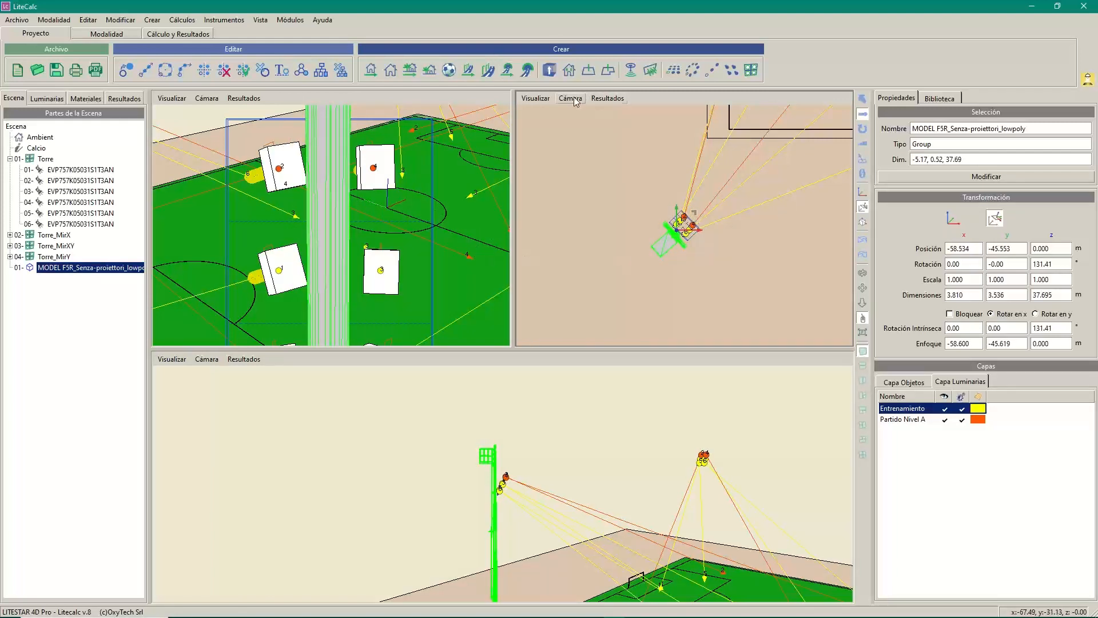
- In a front view of the mast, raise the Torre luminaire group to the mast head, at about Z 35.613 m
left_click(536, 96)
mouse_move(575, 102)
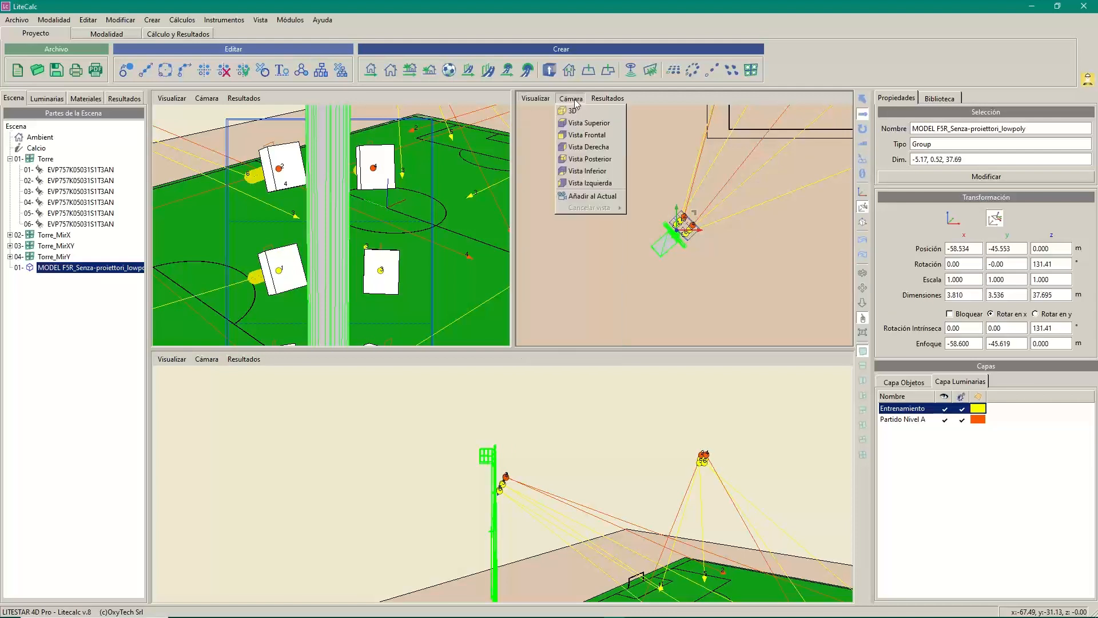
left_click(584, 135)
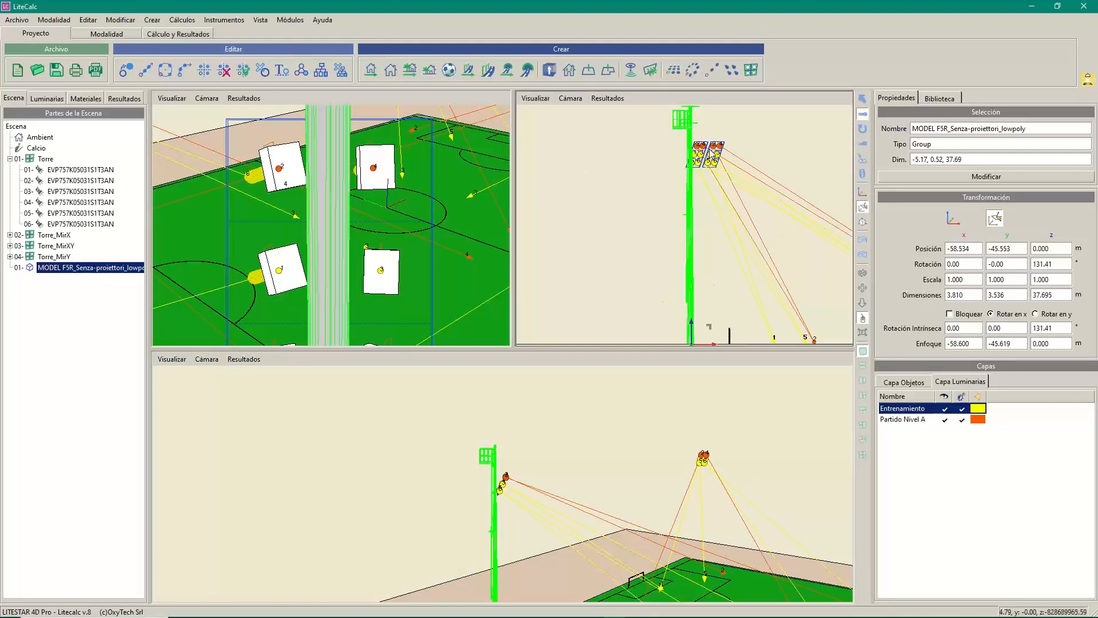
left_click(719, 163)
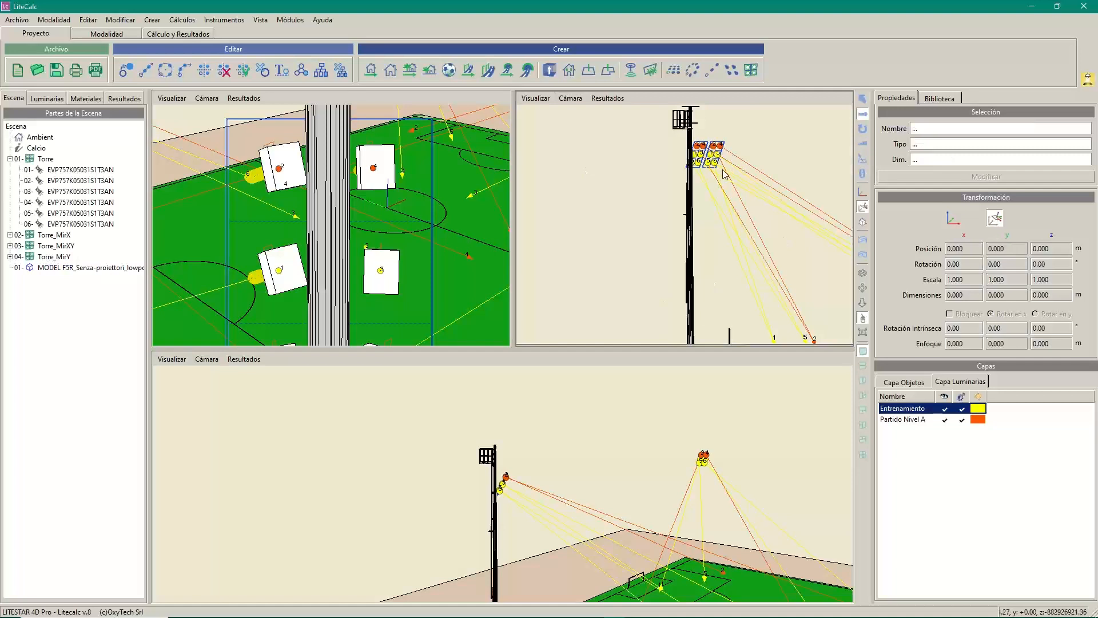
left_click(45, 159)
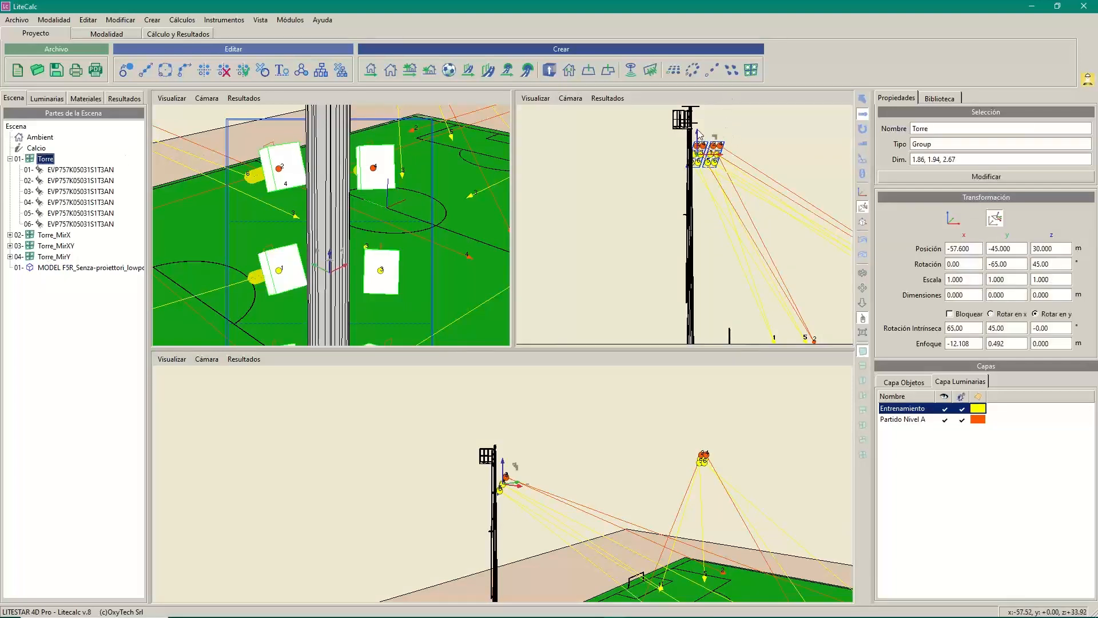
left_click_drag(698, 136, 703, 97)
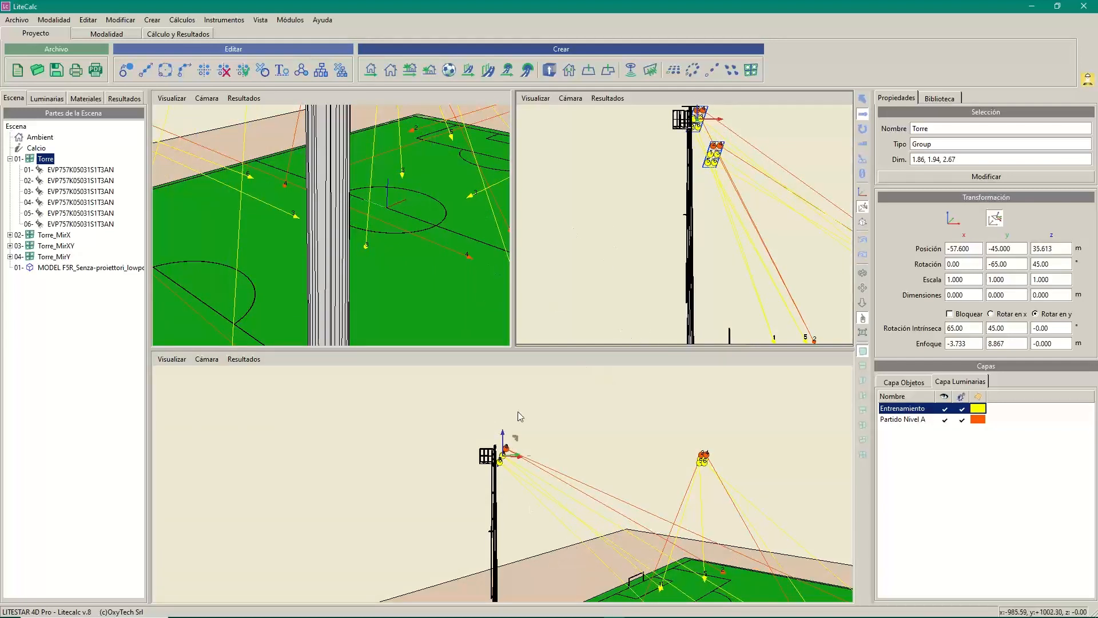
- Shift luminaire 06 of the Torre group slightly to a local Z of about -0.013 m and inspect its fit at the mast head
scroll(558, 556, "up", 5)
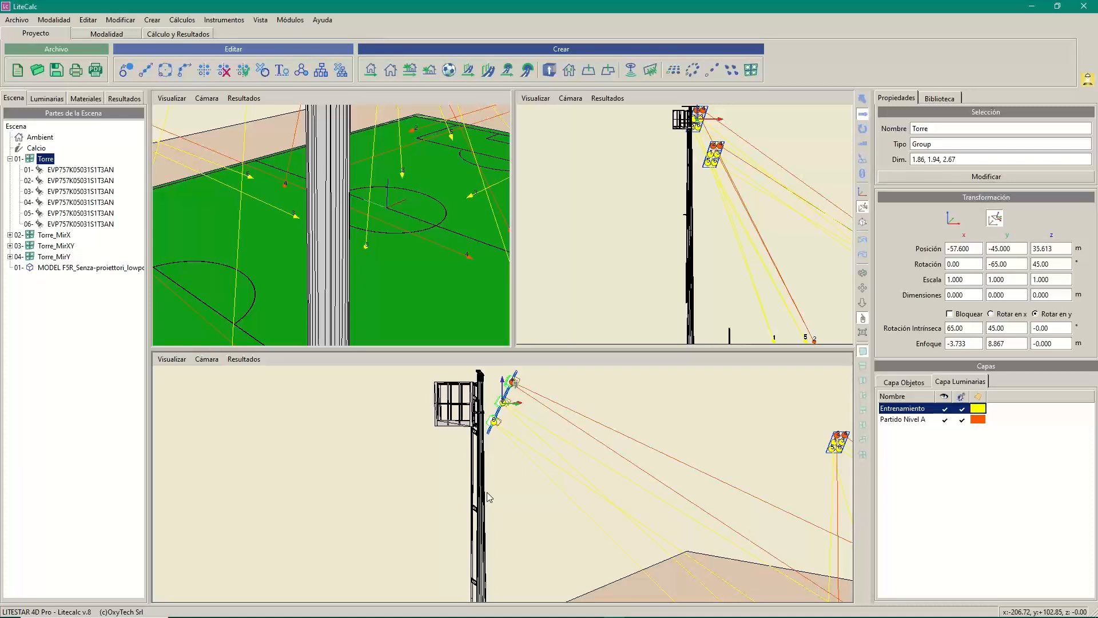
left_click(493, 425)
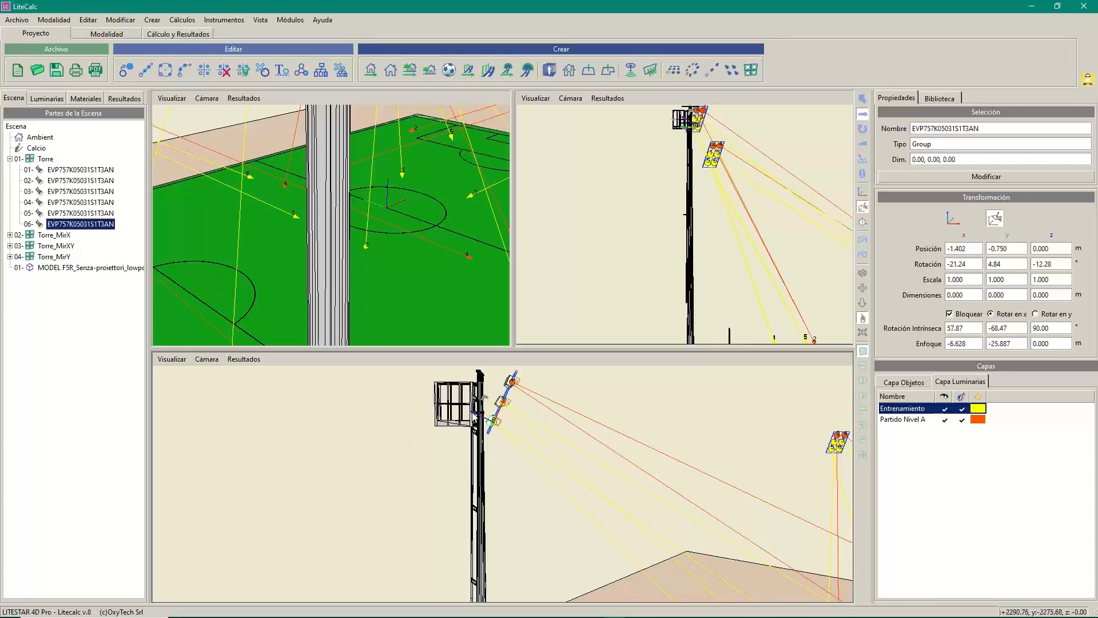
left_click_drag(472, 413, 475, 422)
right_click_drag(531, 414, 544, 387)
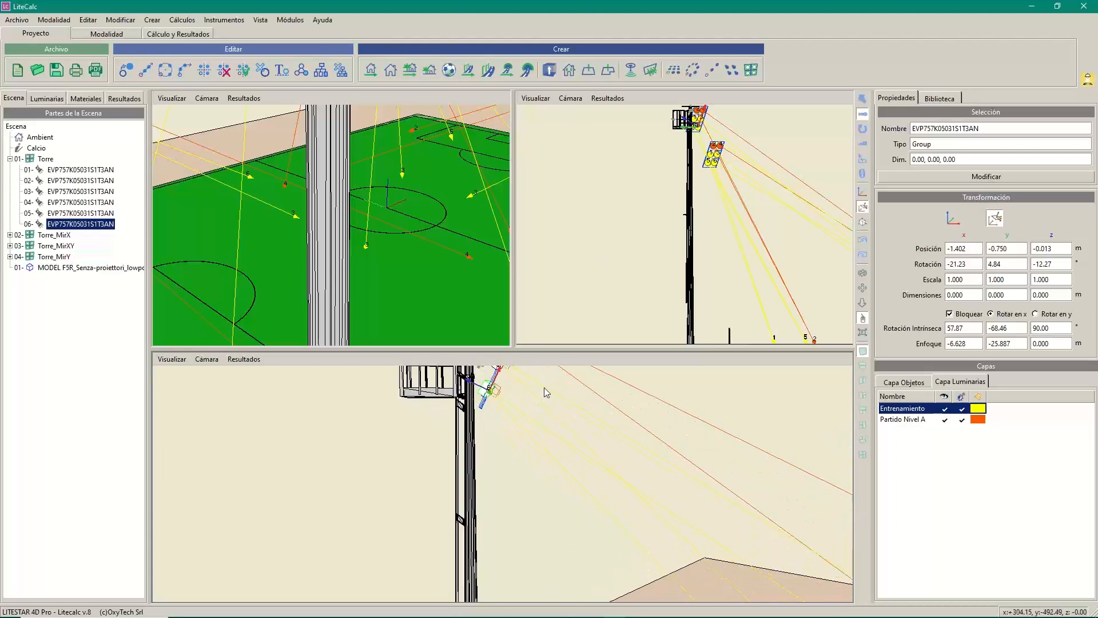
middle_click_drag(520, 422, 613, 541)
right_click_drag(568, 420, 569, 400)
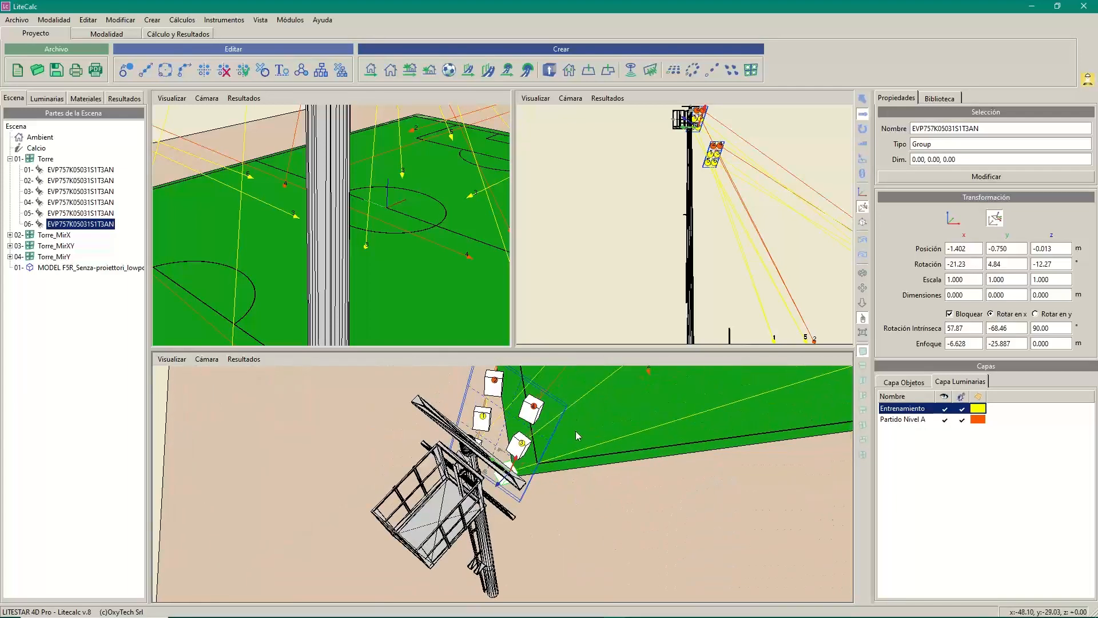